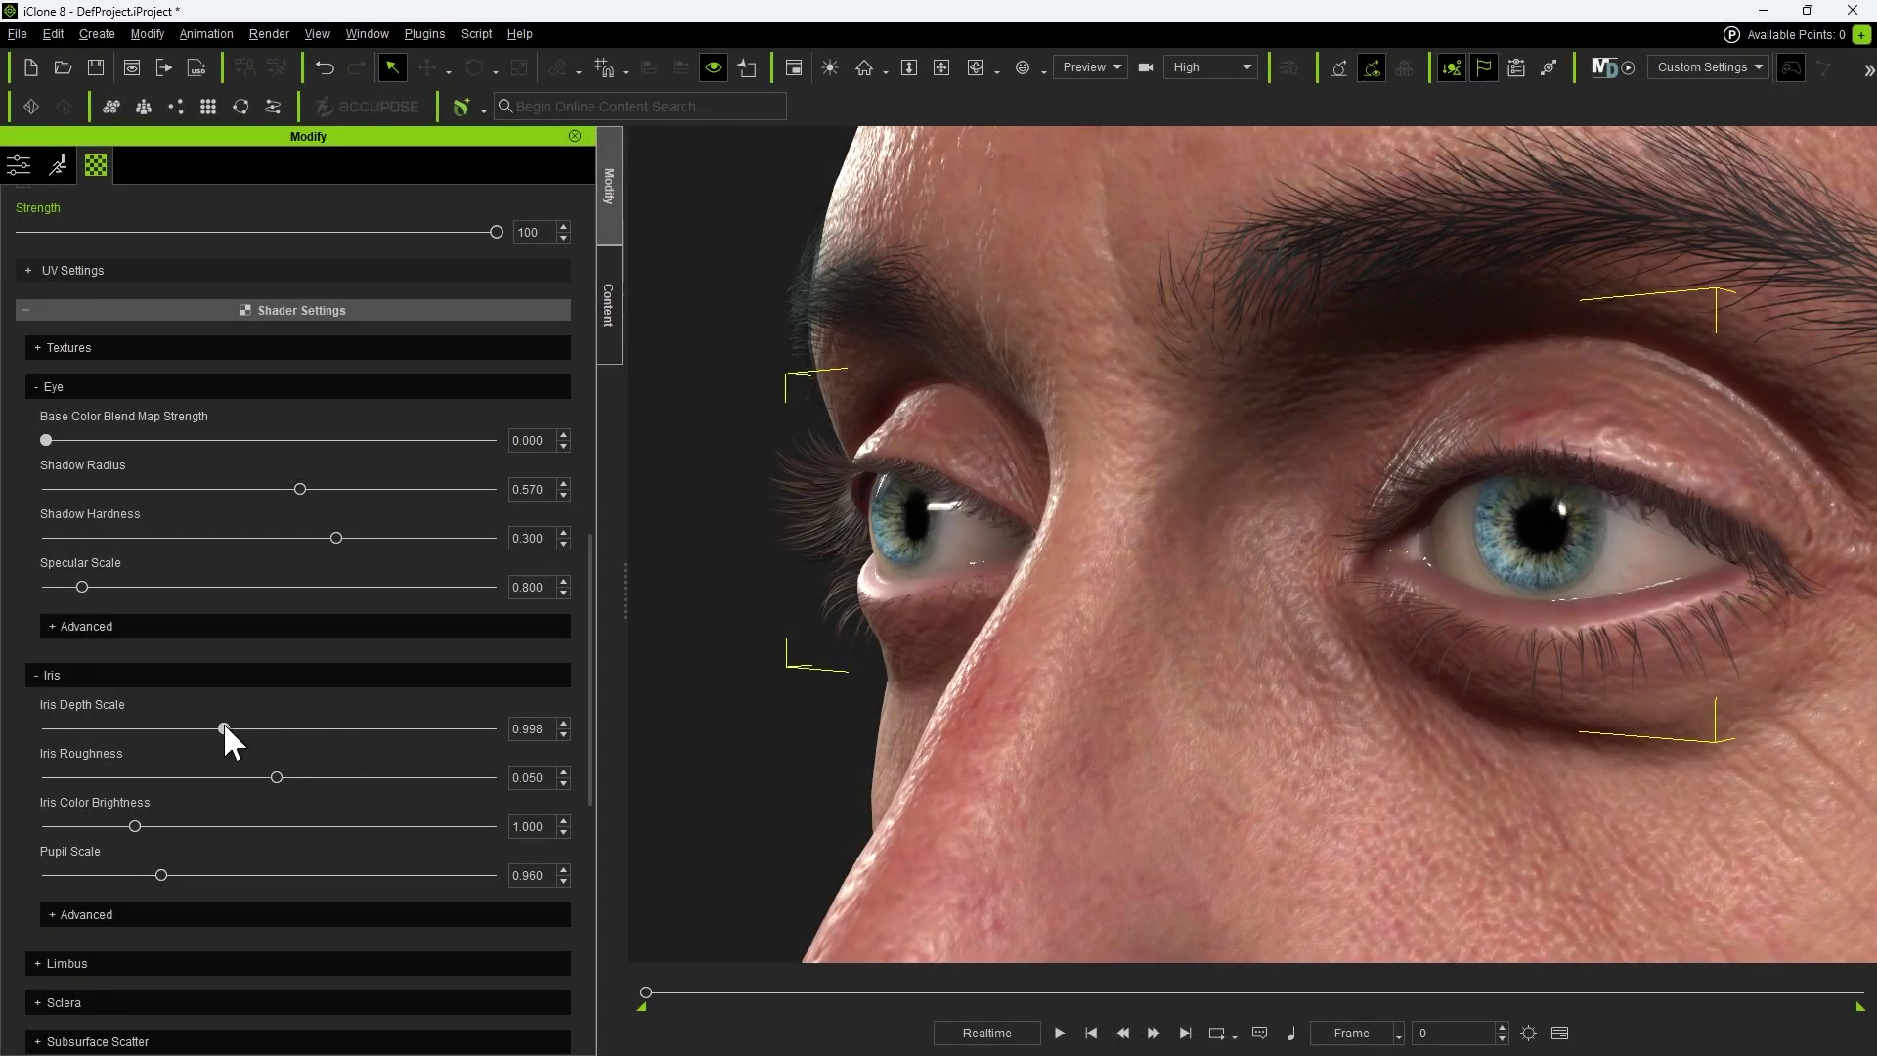
Drag HD Aaron's SubD Preview Level slider from 1 to 2 for a denser mesh
scroll(249, 773, "down", 3)
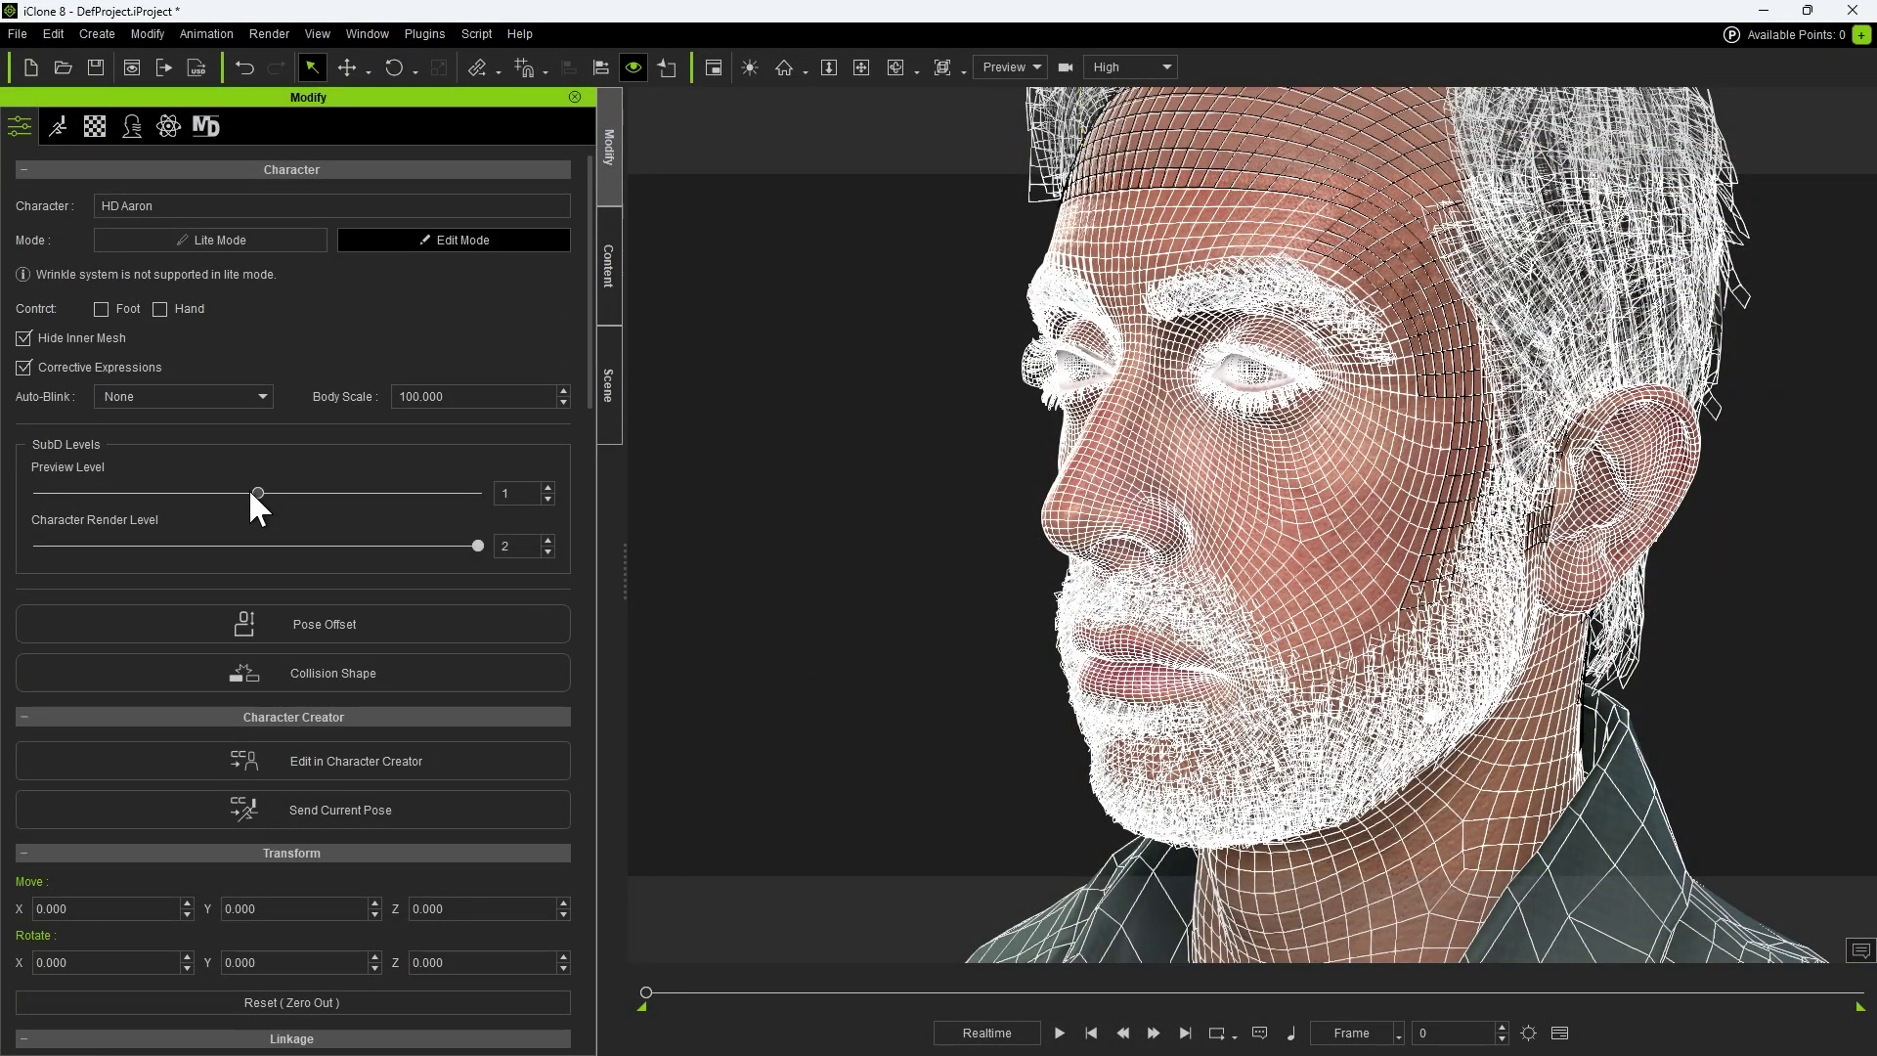
left_click_drag(257, 492, 483, 495)
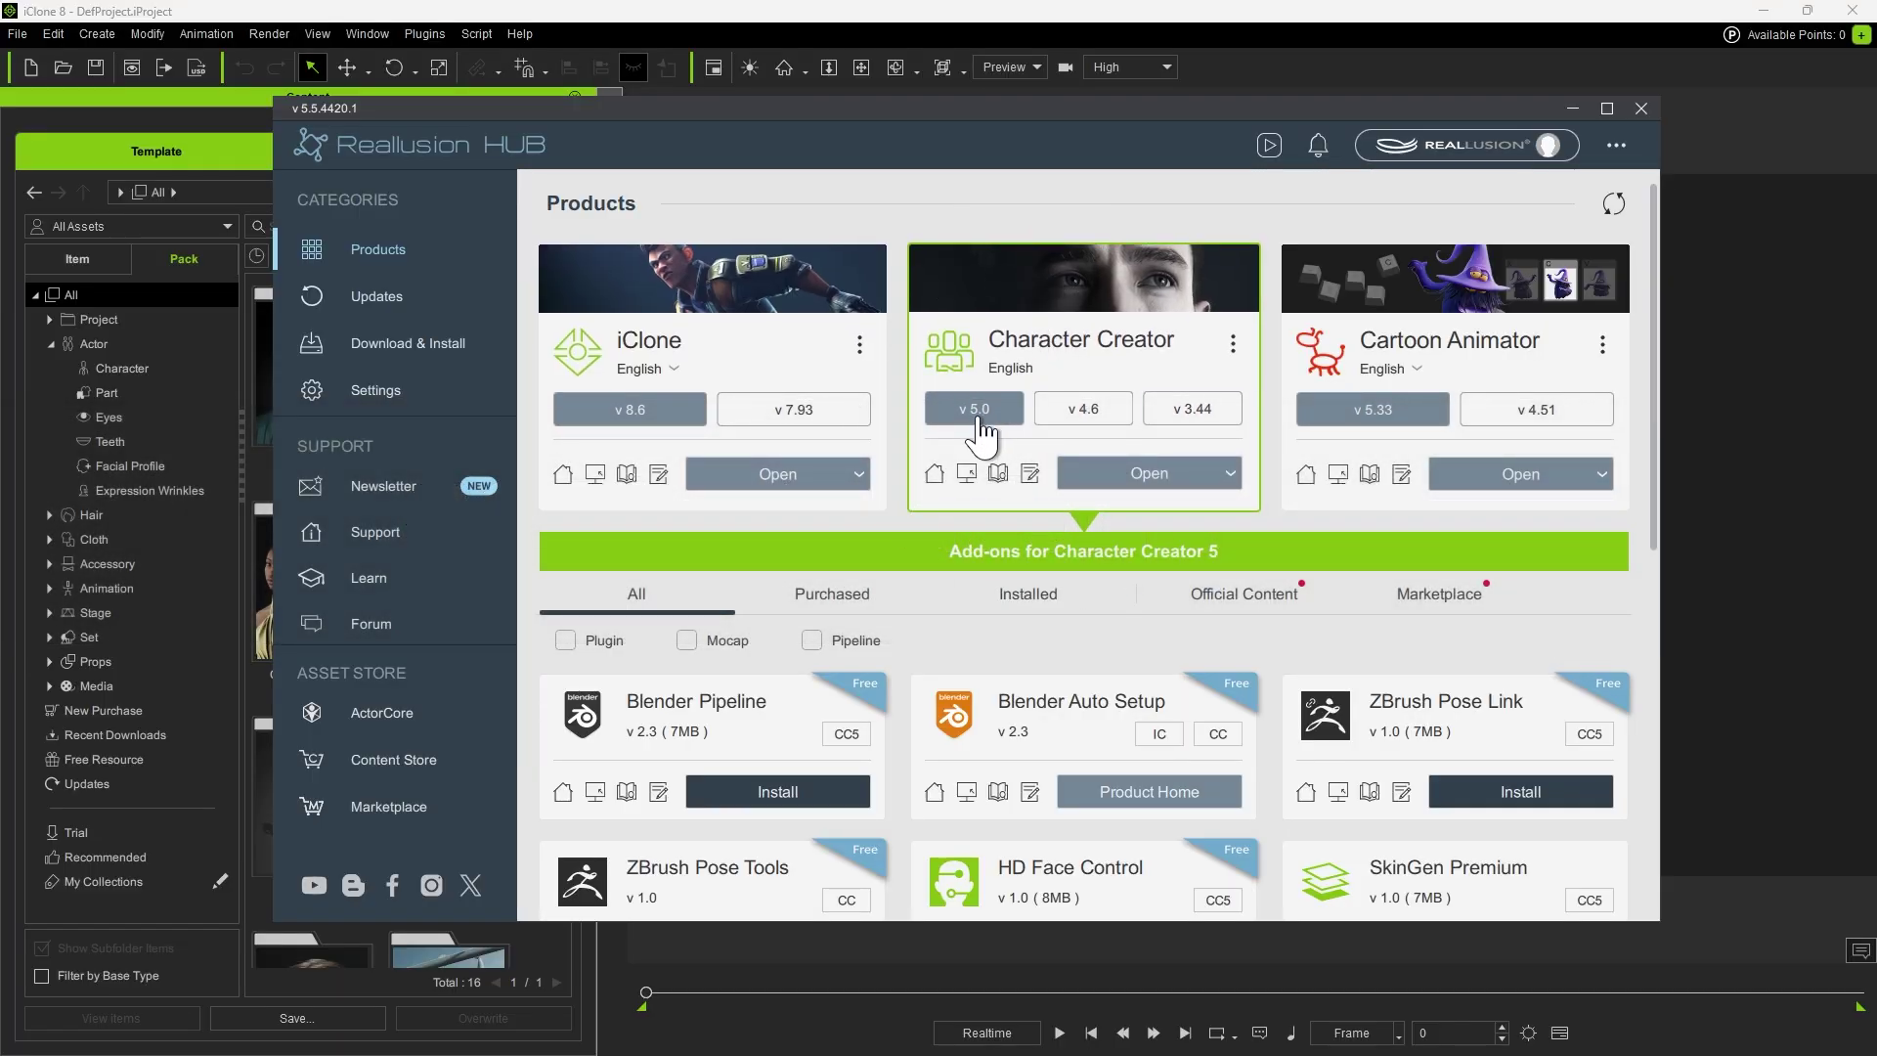
List the iClone add-ons in Reallusion Hub, then close the Hub
left_click(728, 367)
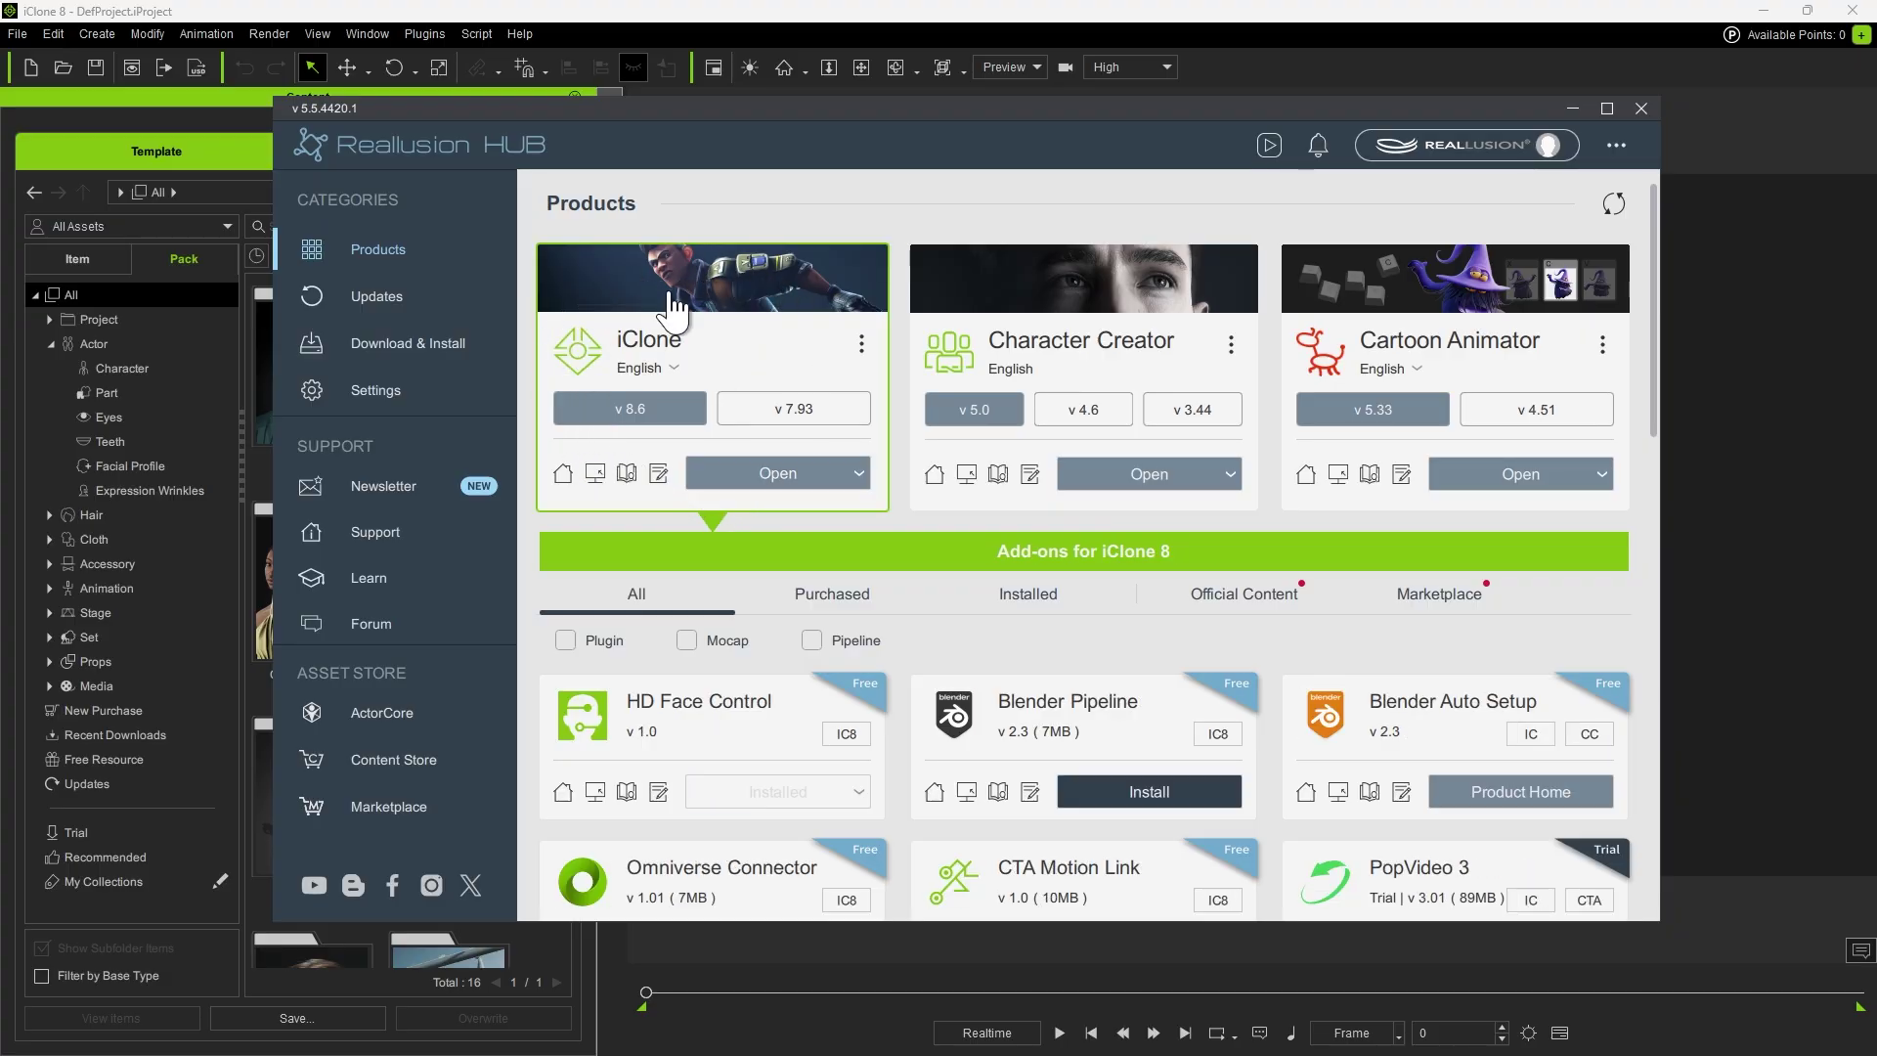
left_click(631, 420)
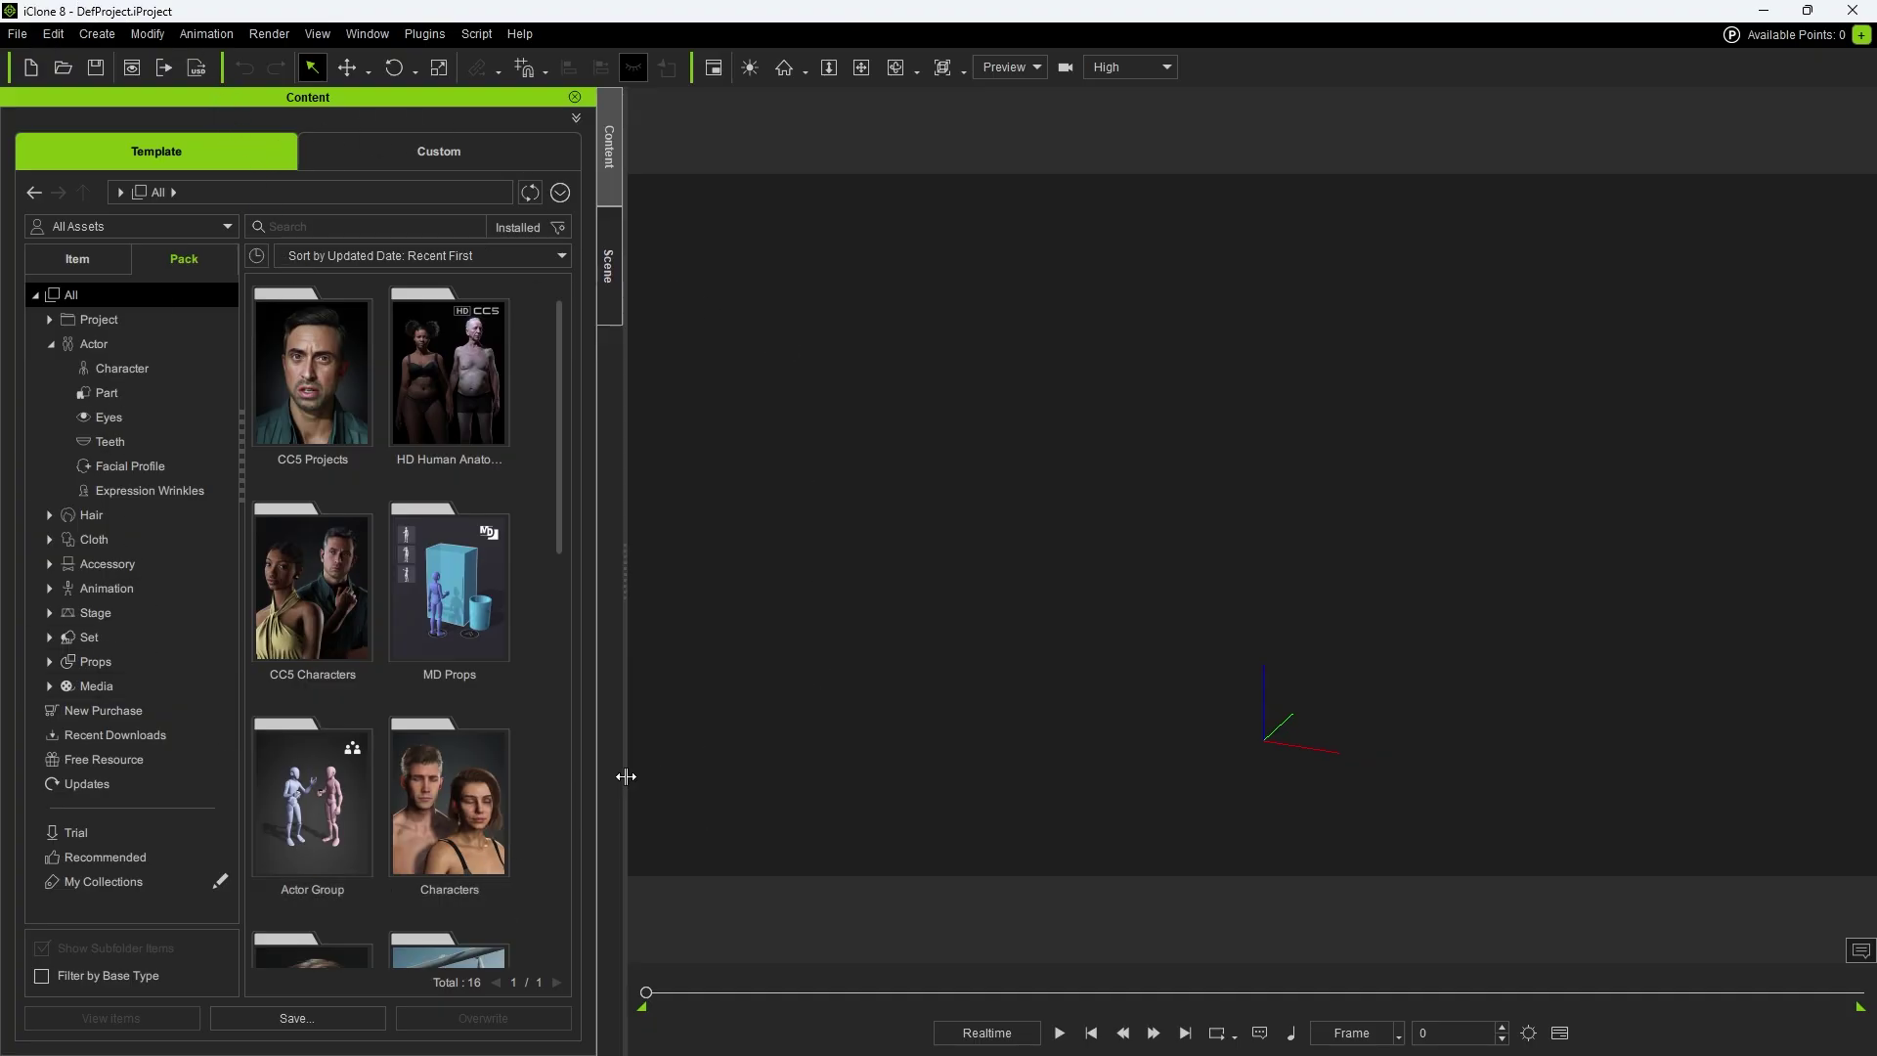
Open the CC5 Characters pack and load _HD Aaron_Clothed into the scene
left_click(327, 409)
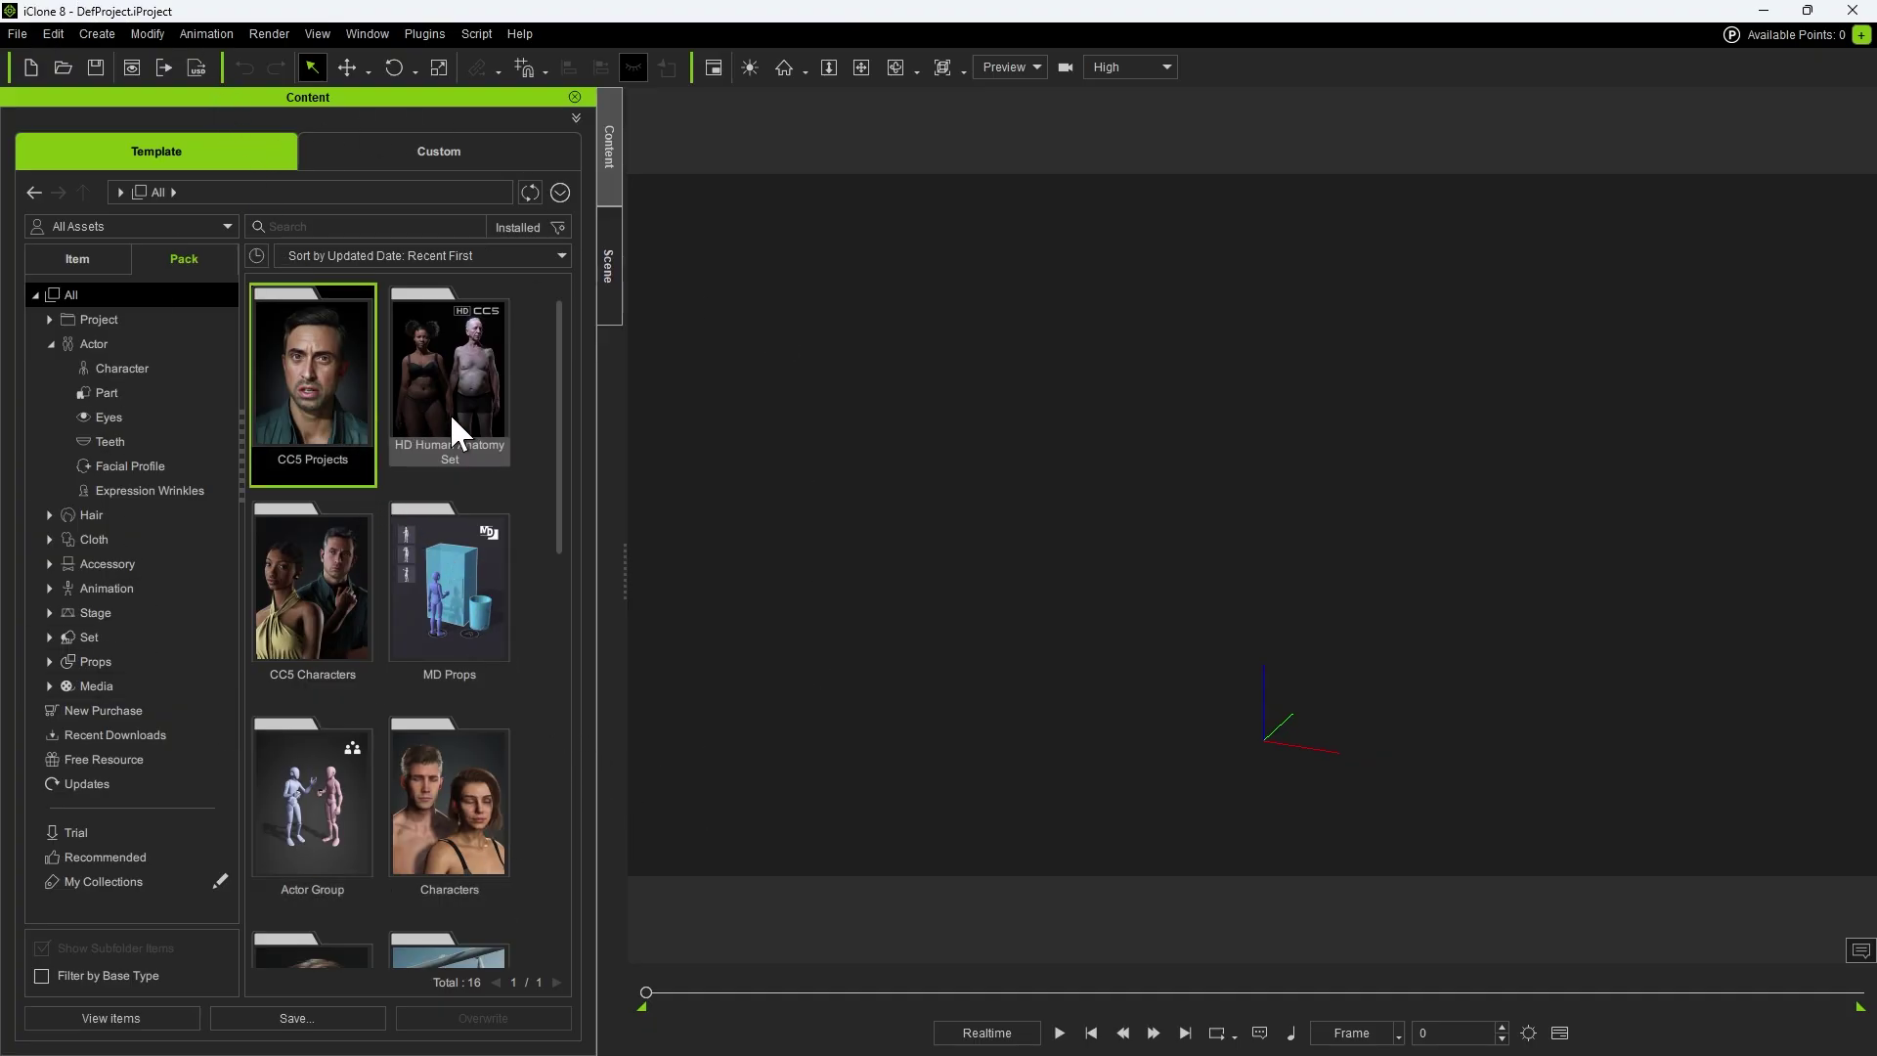
left_click(462, 414, "ctrl")
left_click(331, 595, "ctrl")
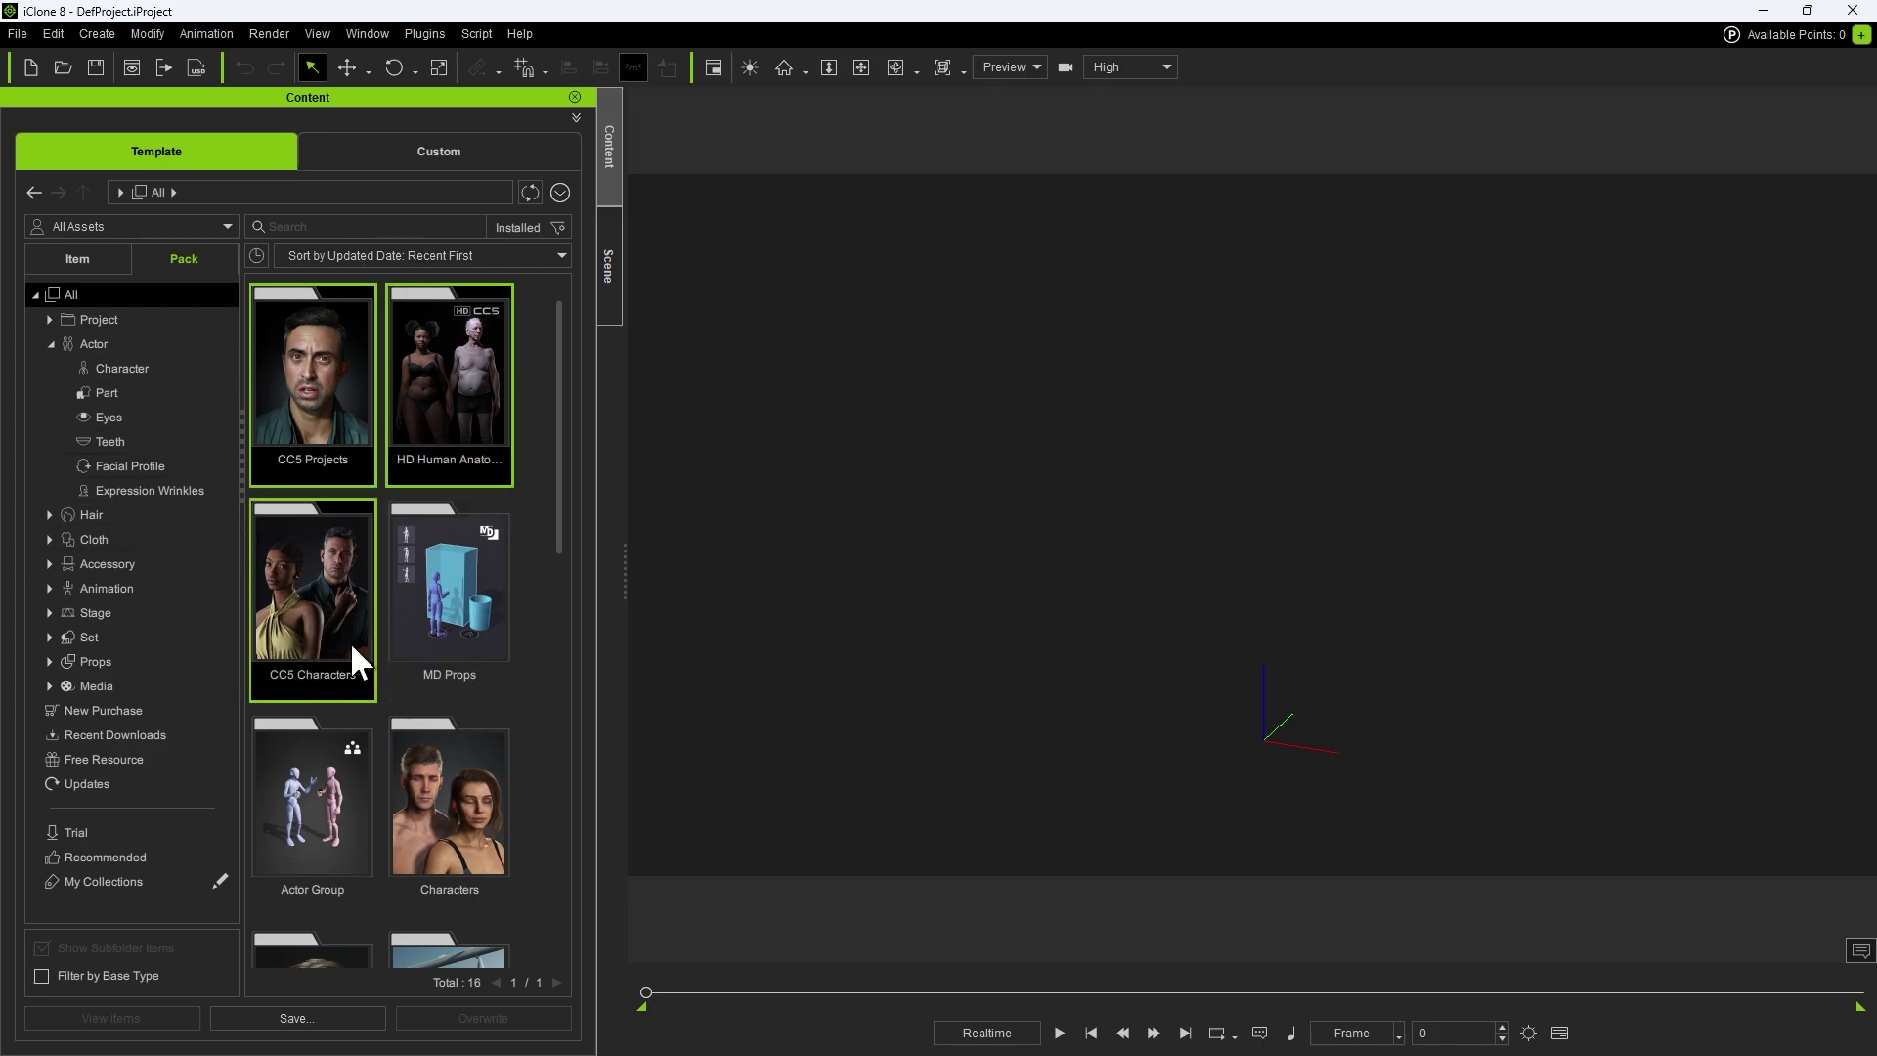
double_click(317, 682)
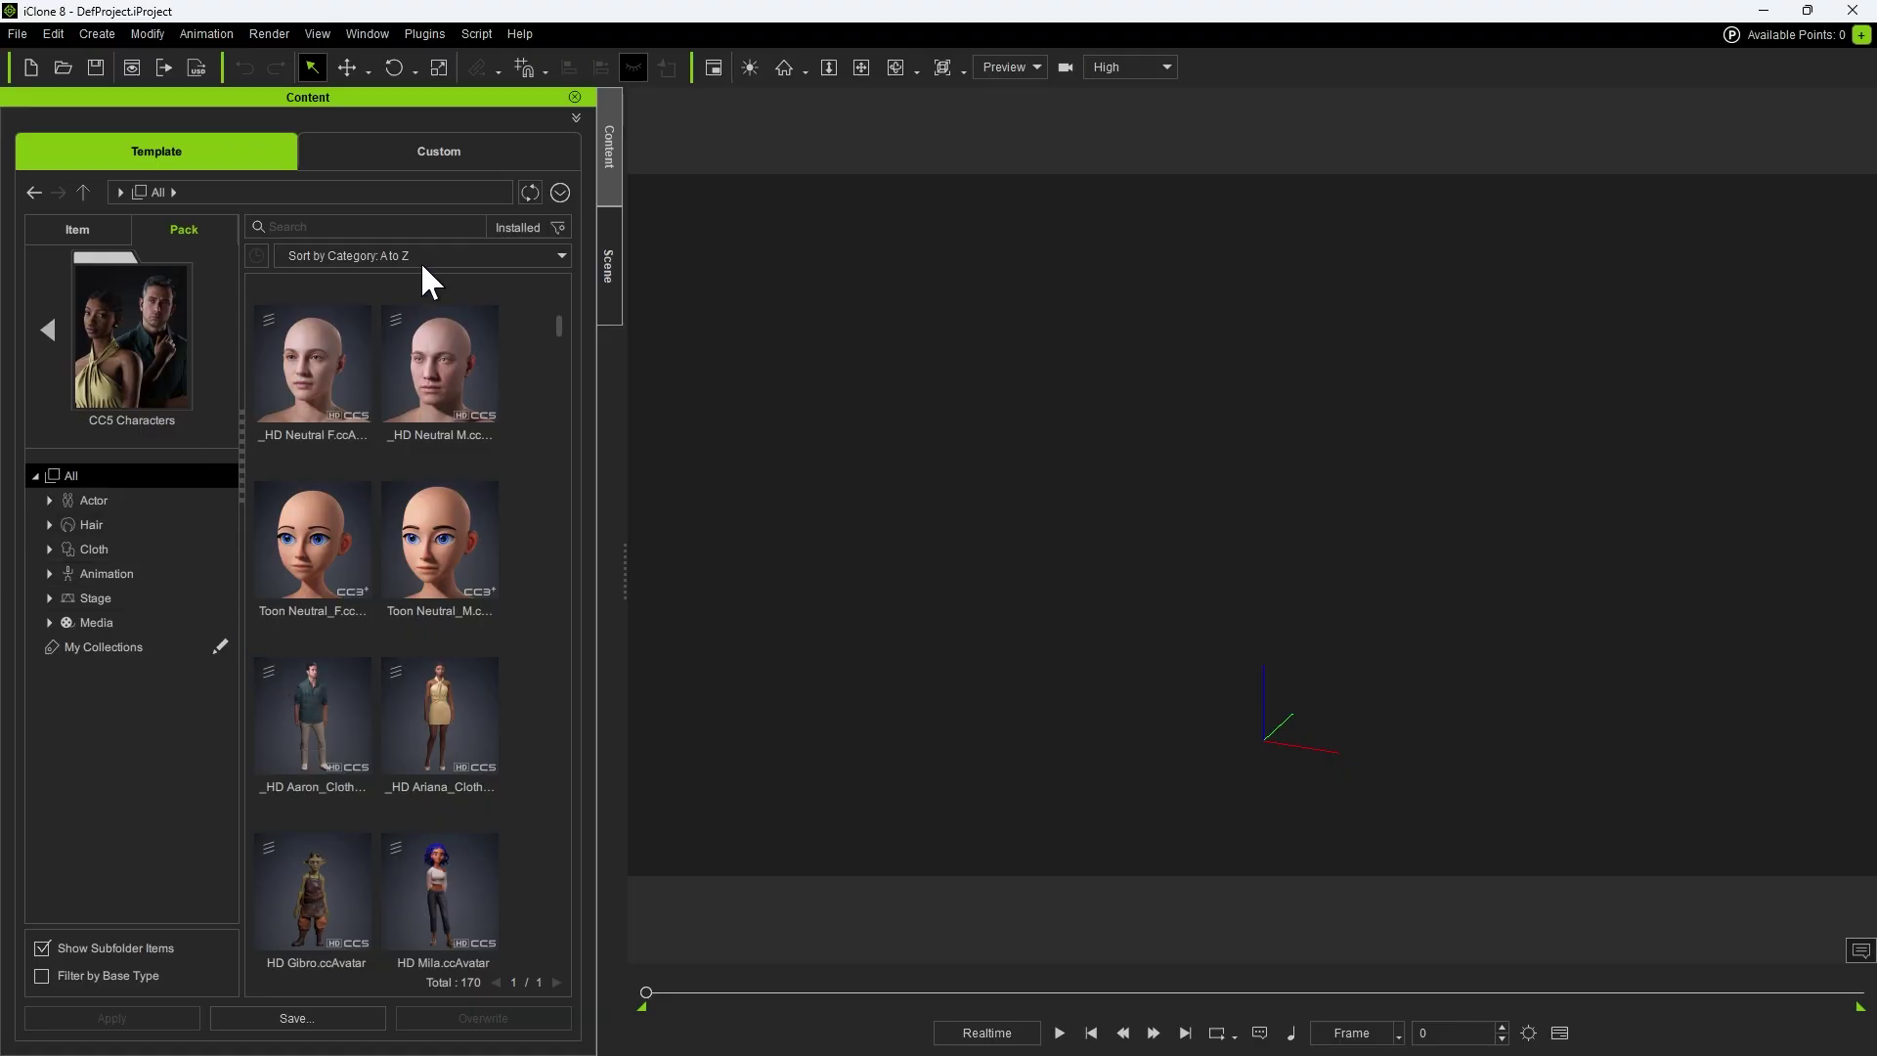
double_click(348, 731)
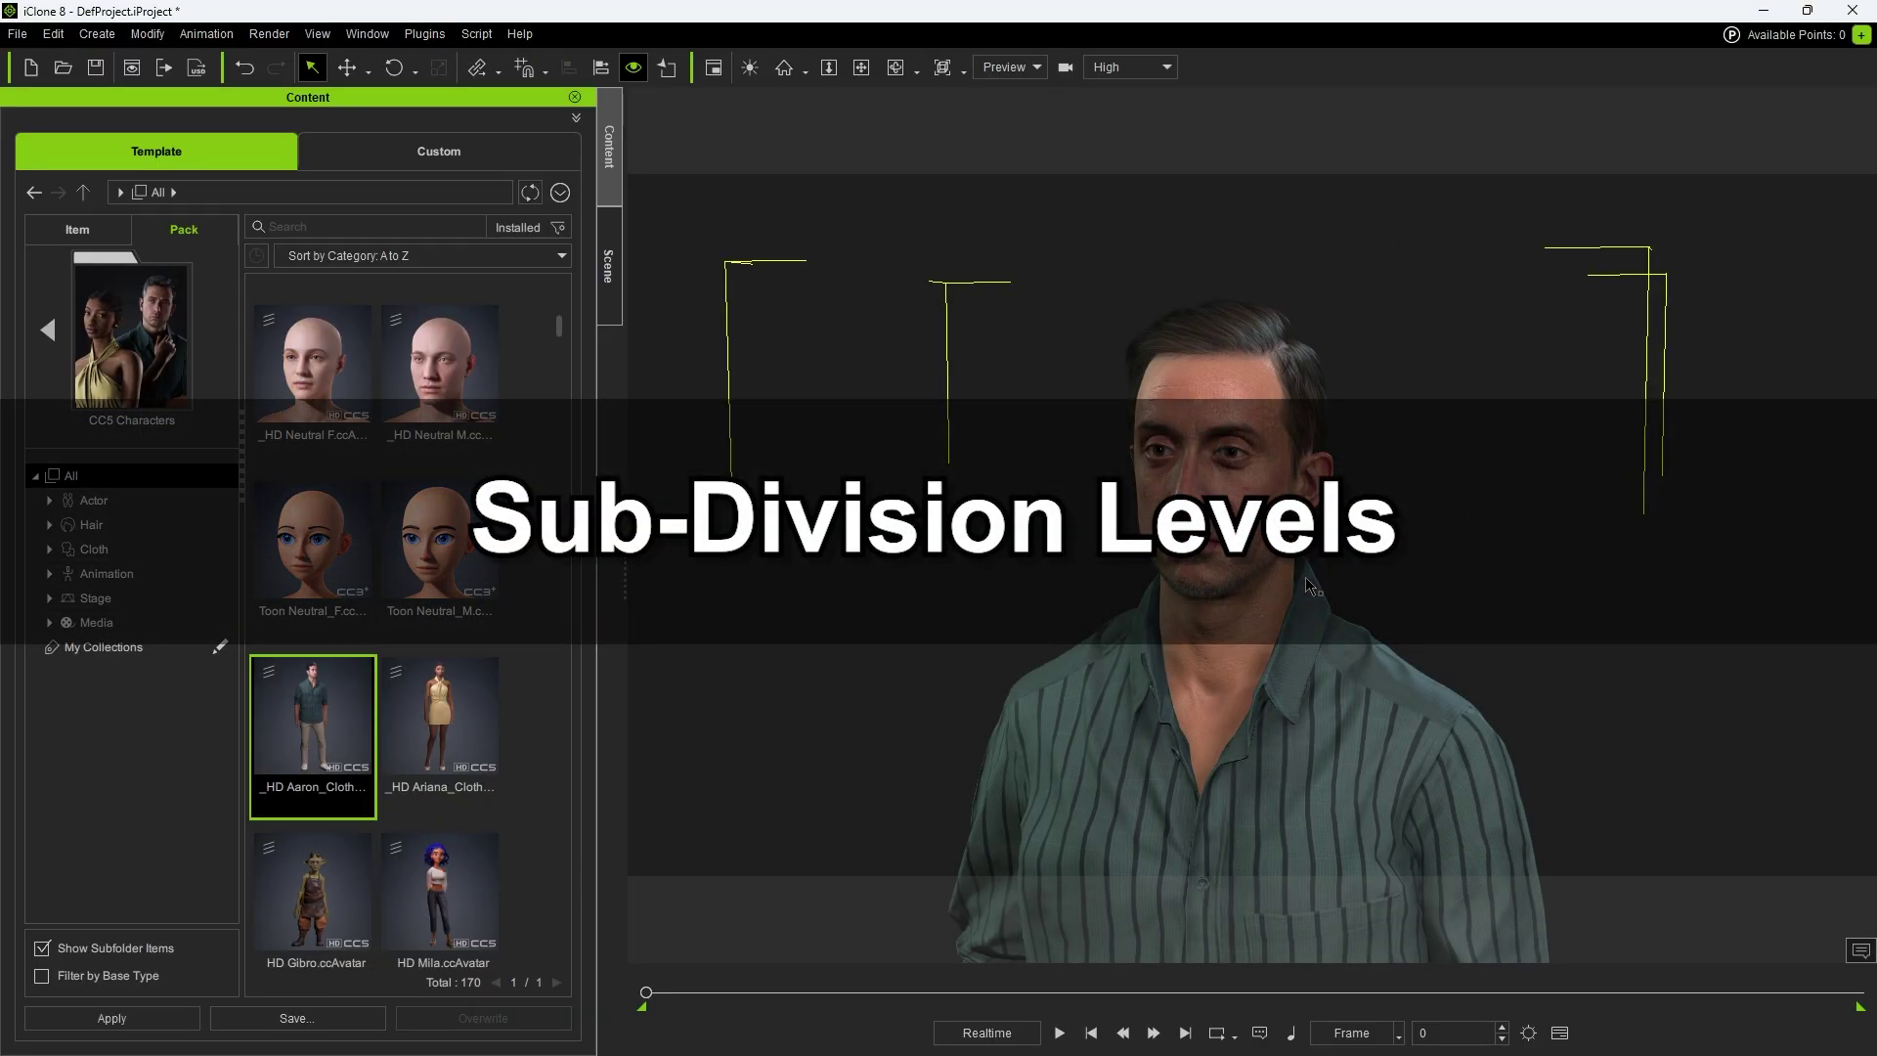
Show the Modify panel from the Window menu and dock it over the Content panel
left_click(367, 34)
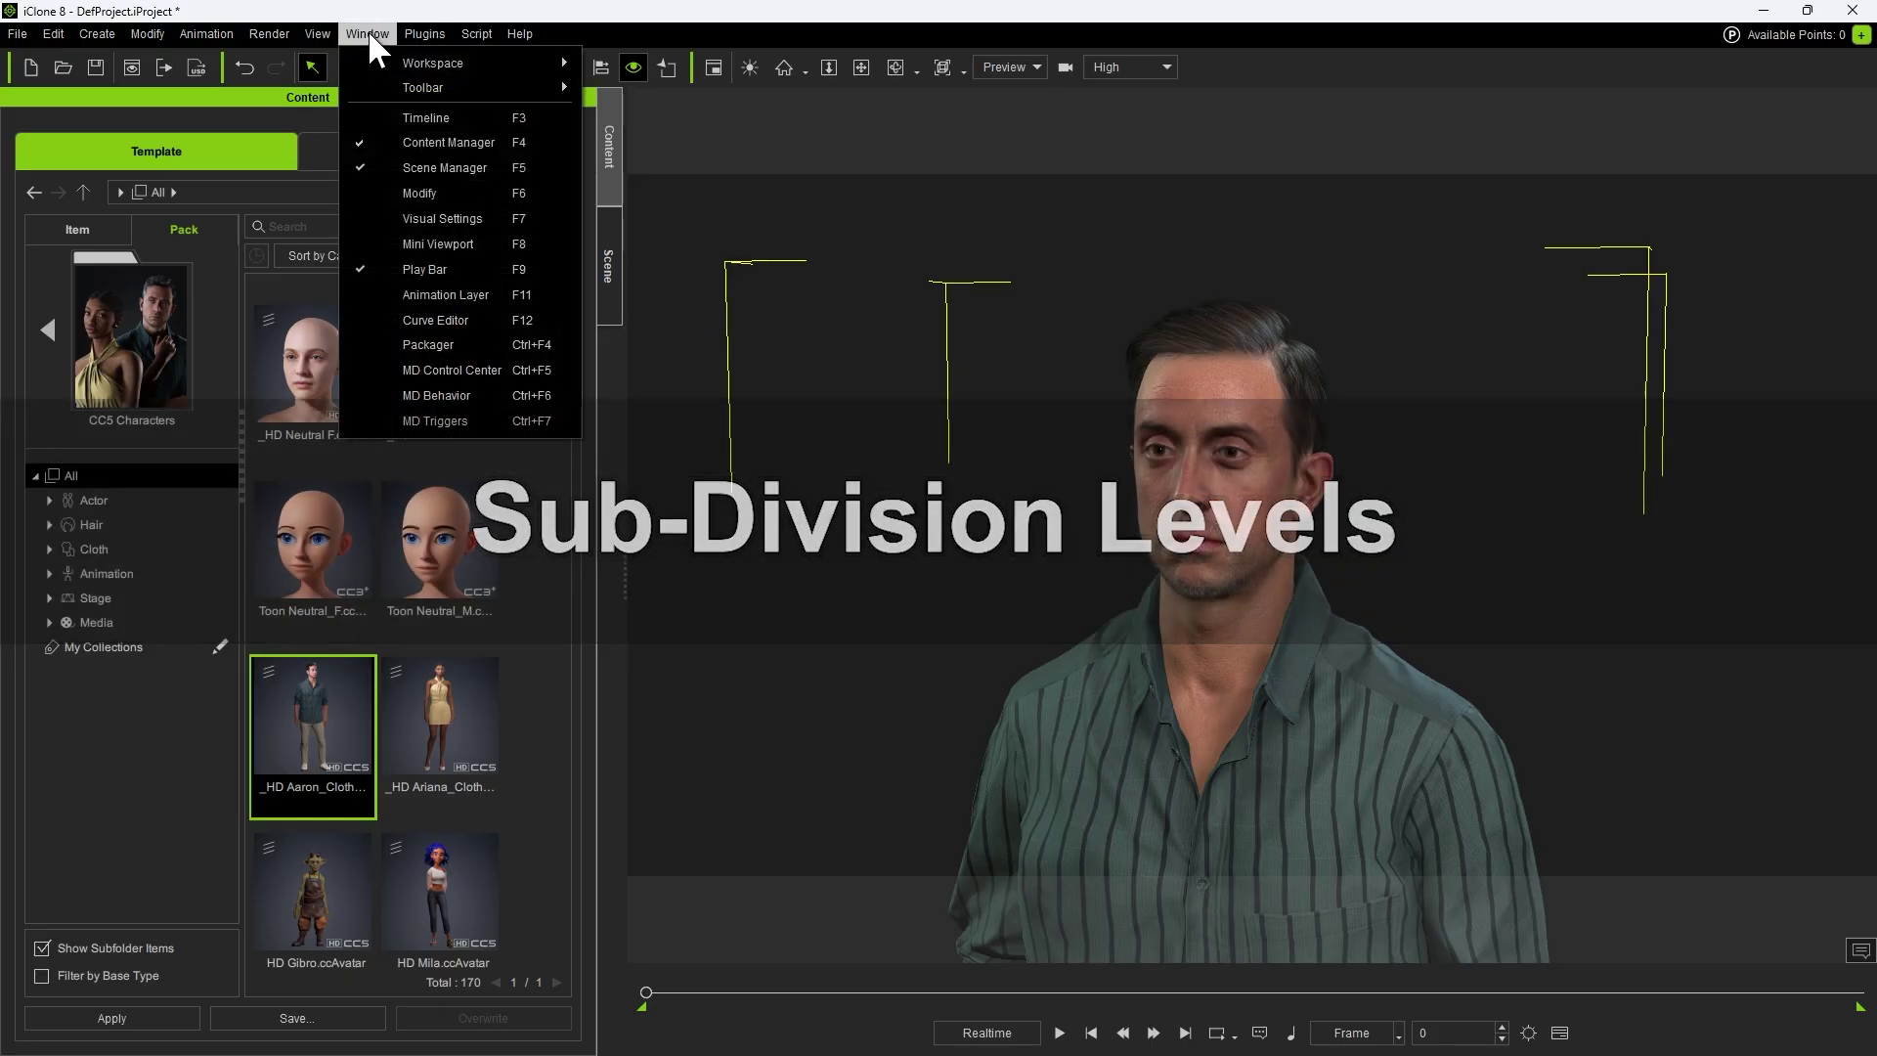
left_click(477, 189)
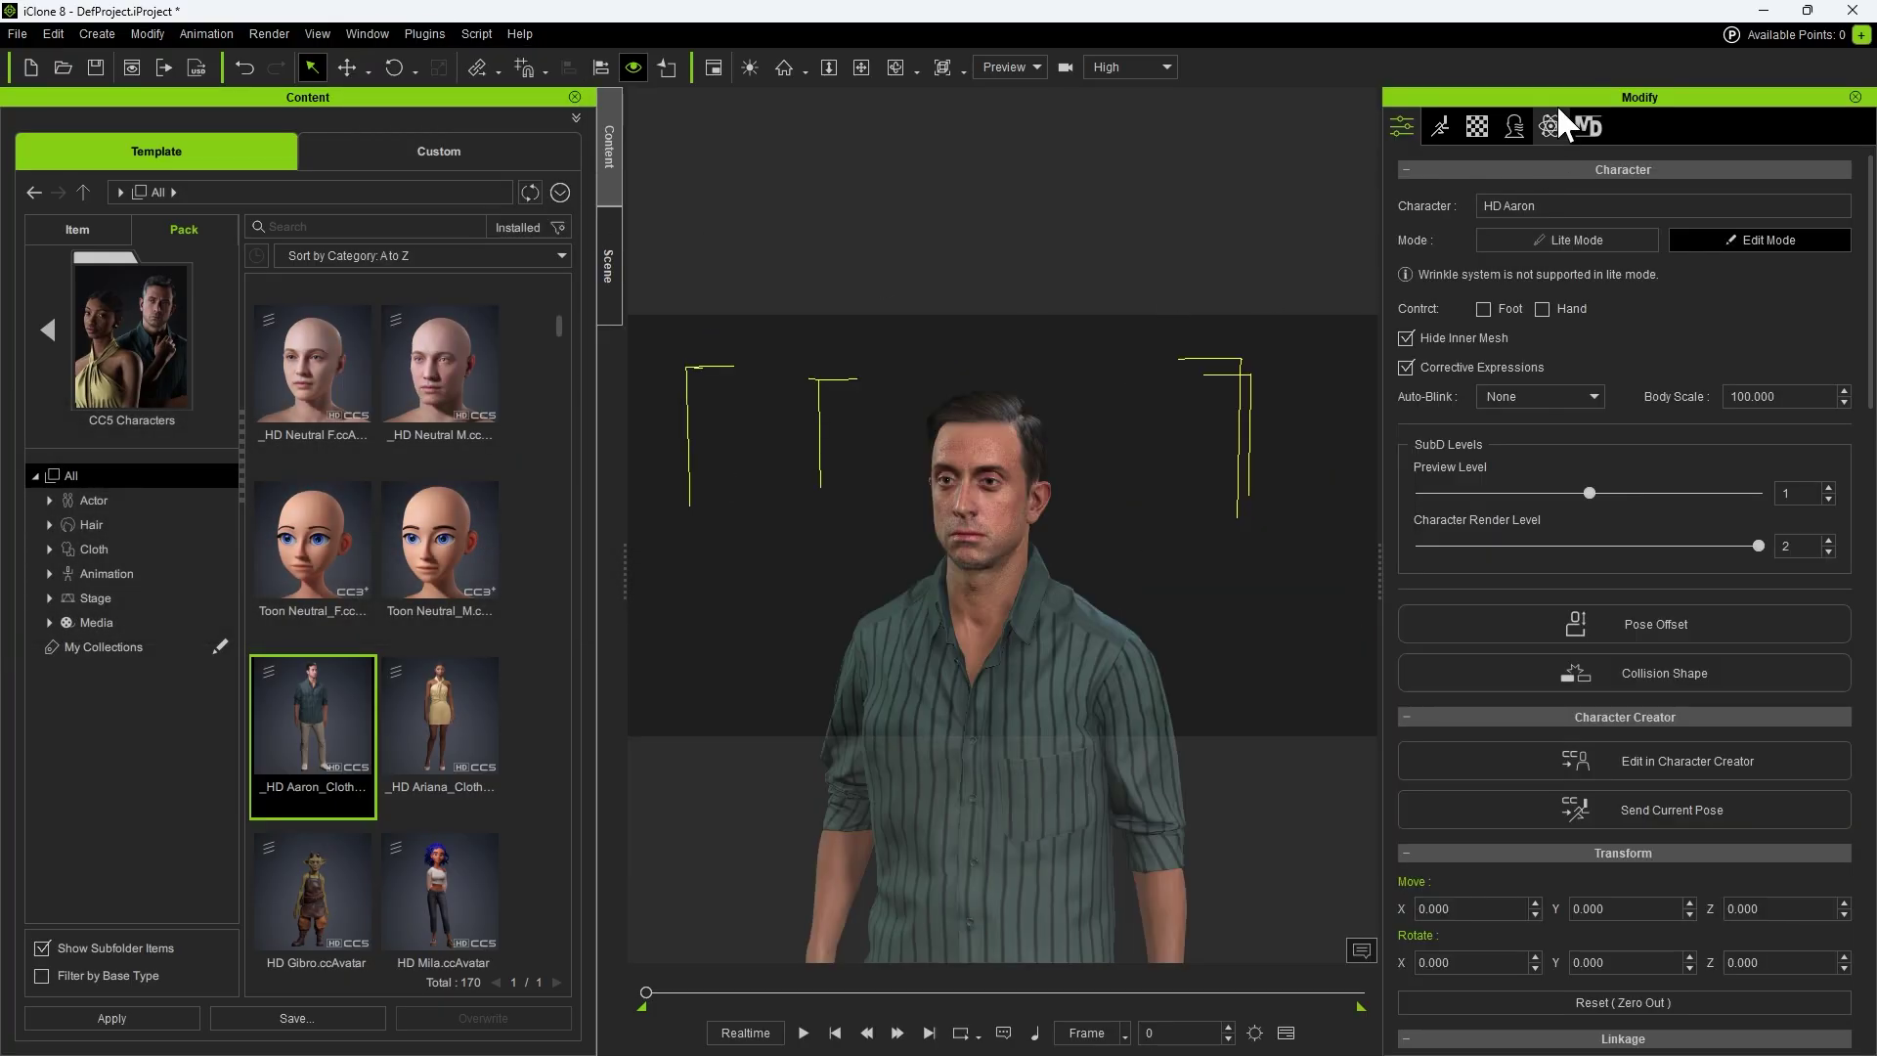
left_click_drag(1513, 97, 315, 379)
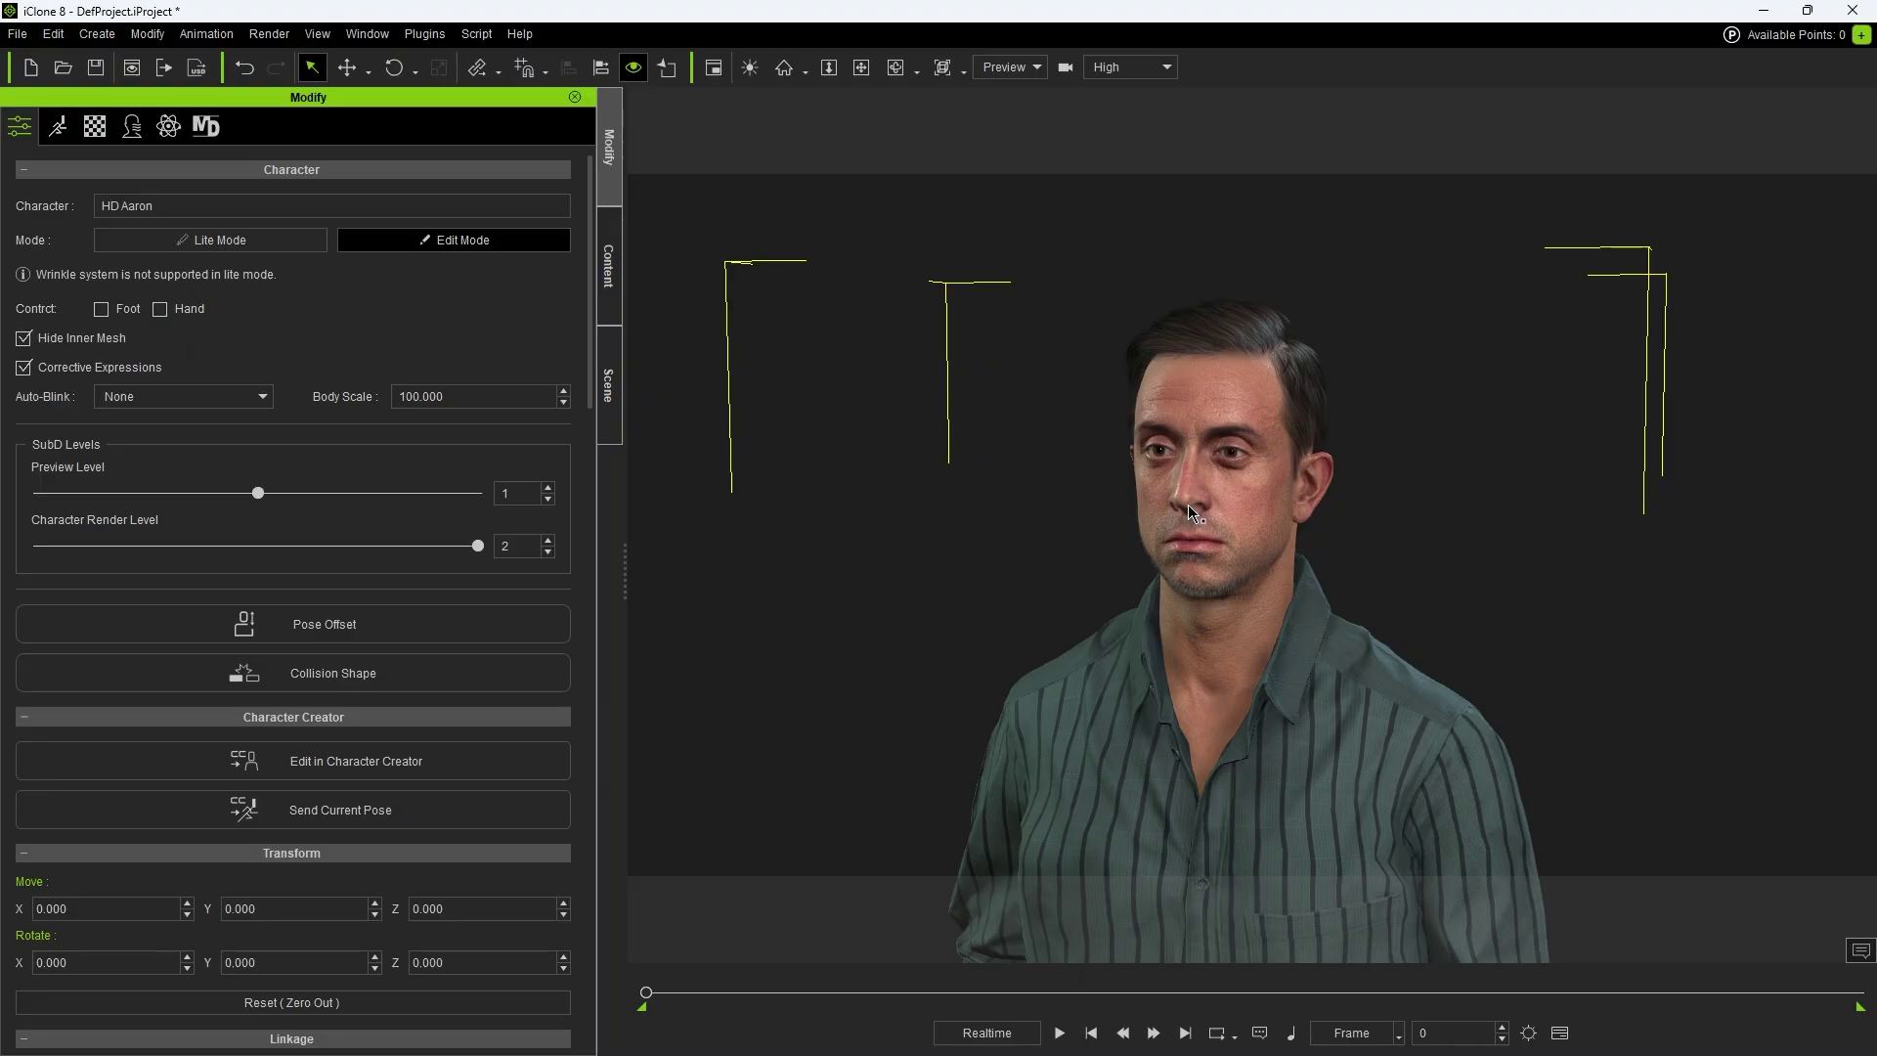
Overlay the wireframe with Alt+2, step Preview Level through 0, 1 and 2, and view the face
key("alt+2")
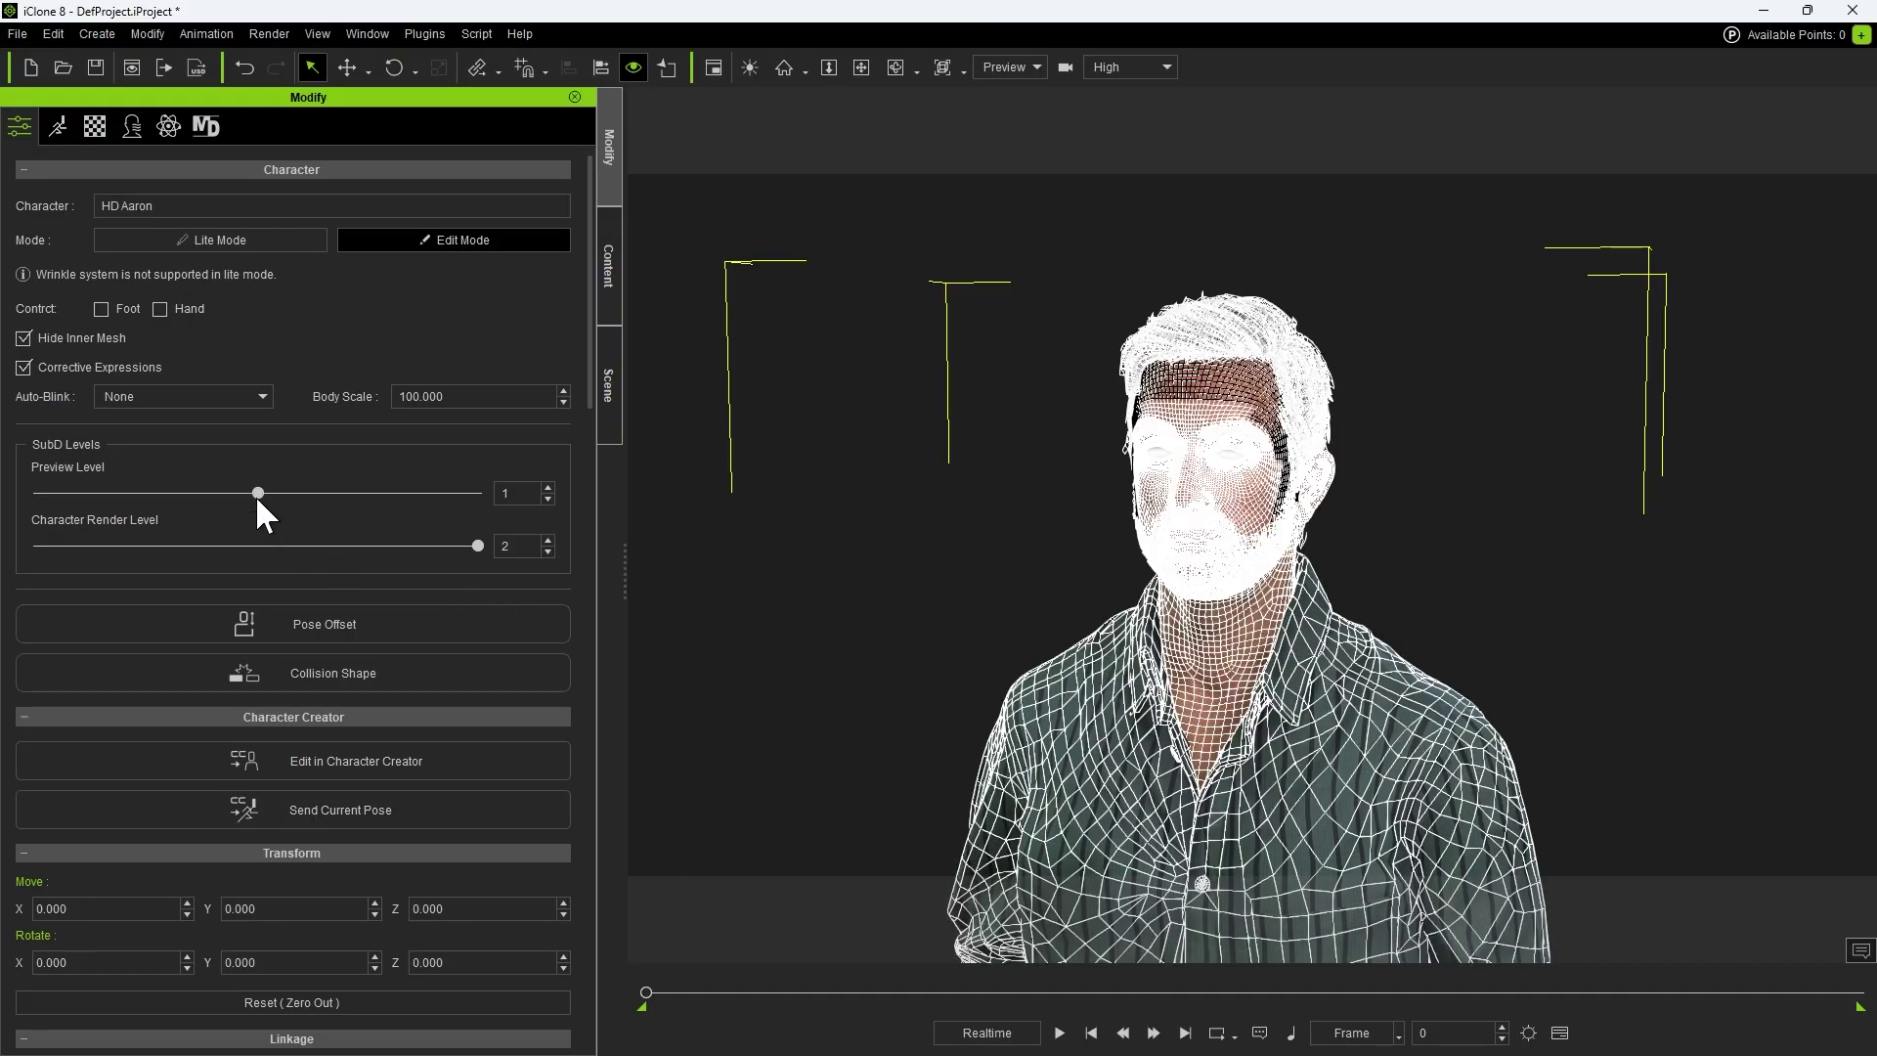
left_click_drag(148, 496, 49, 490)
scroll(1525, 330, "up", 5)
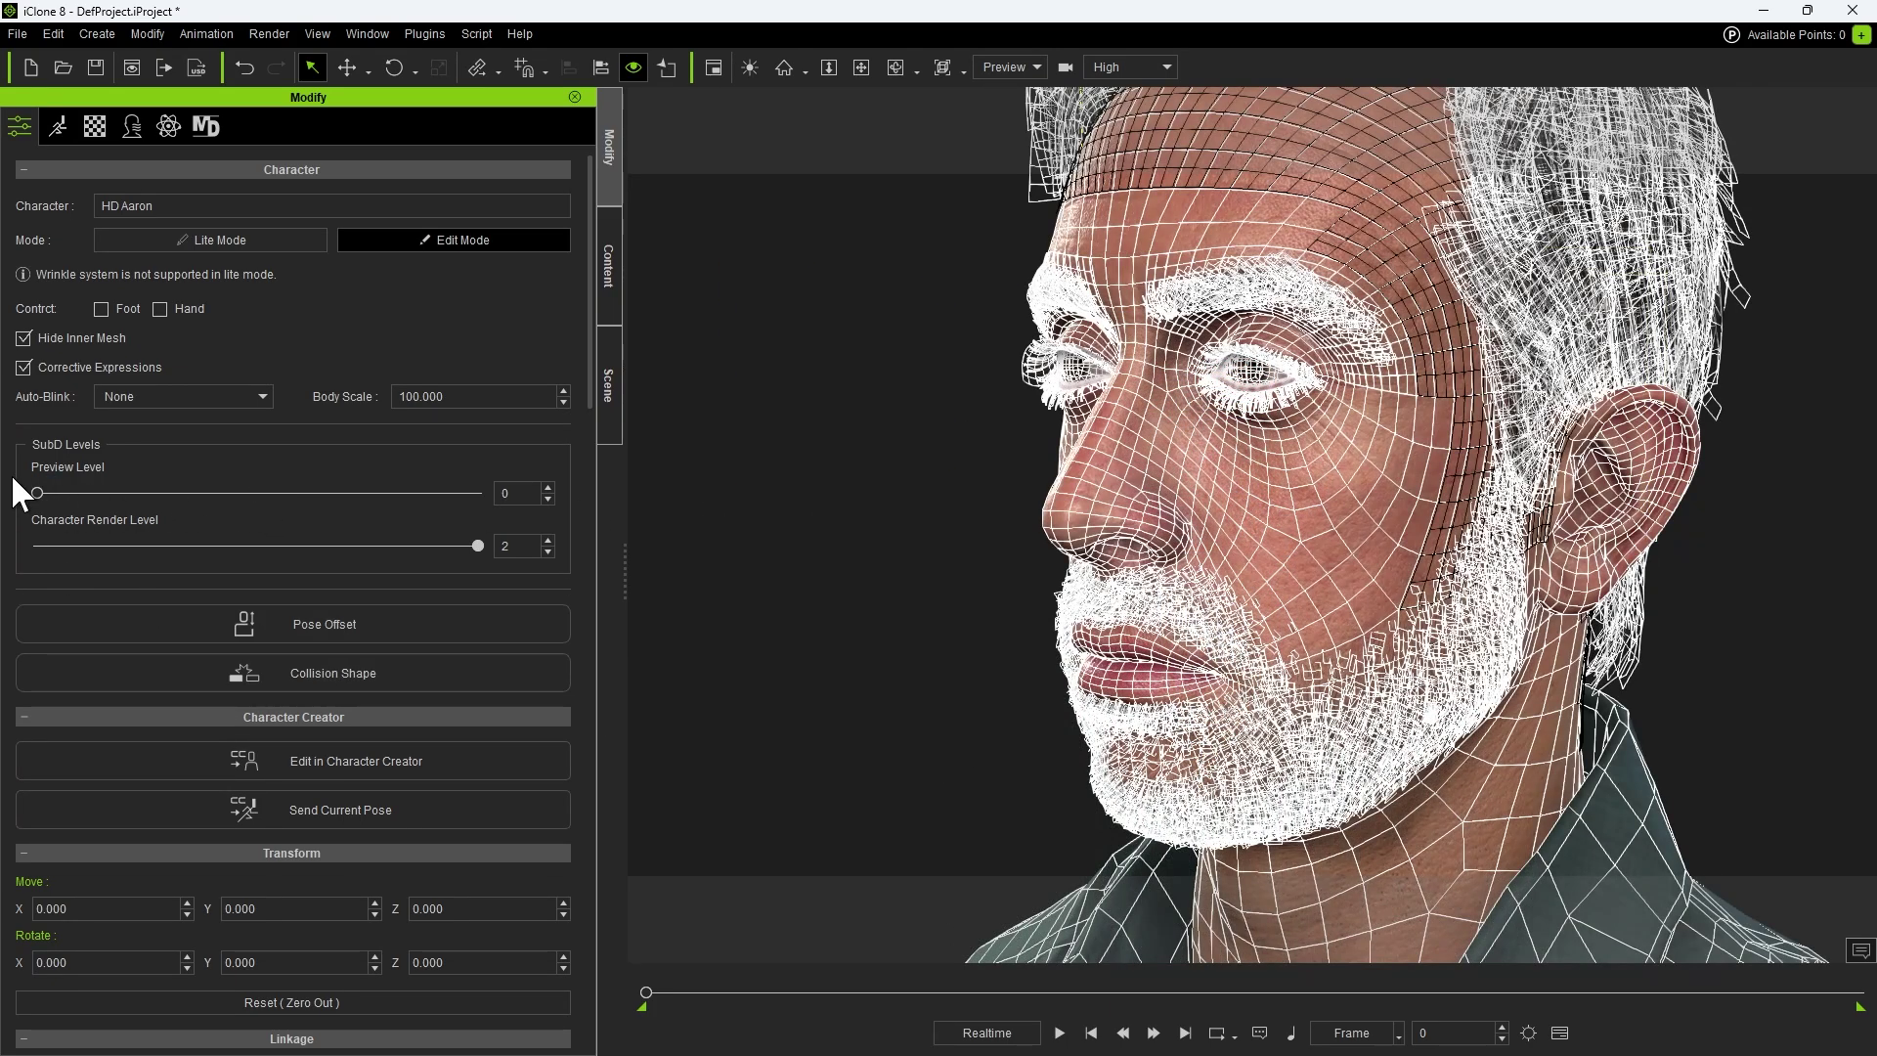
left_click(250, 492)
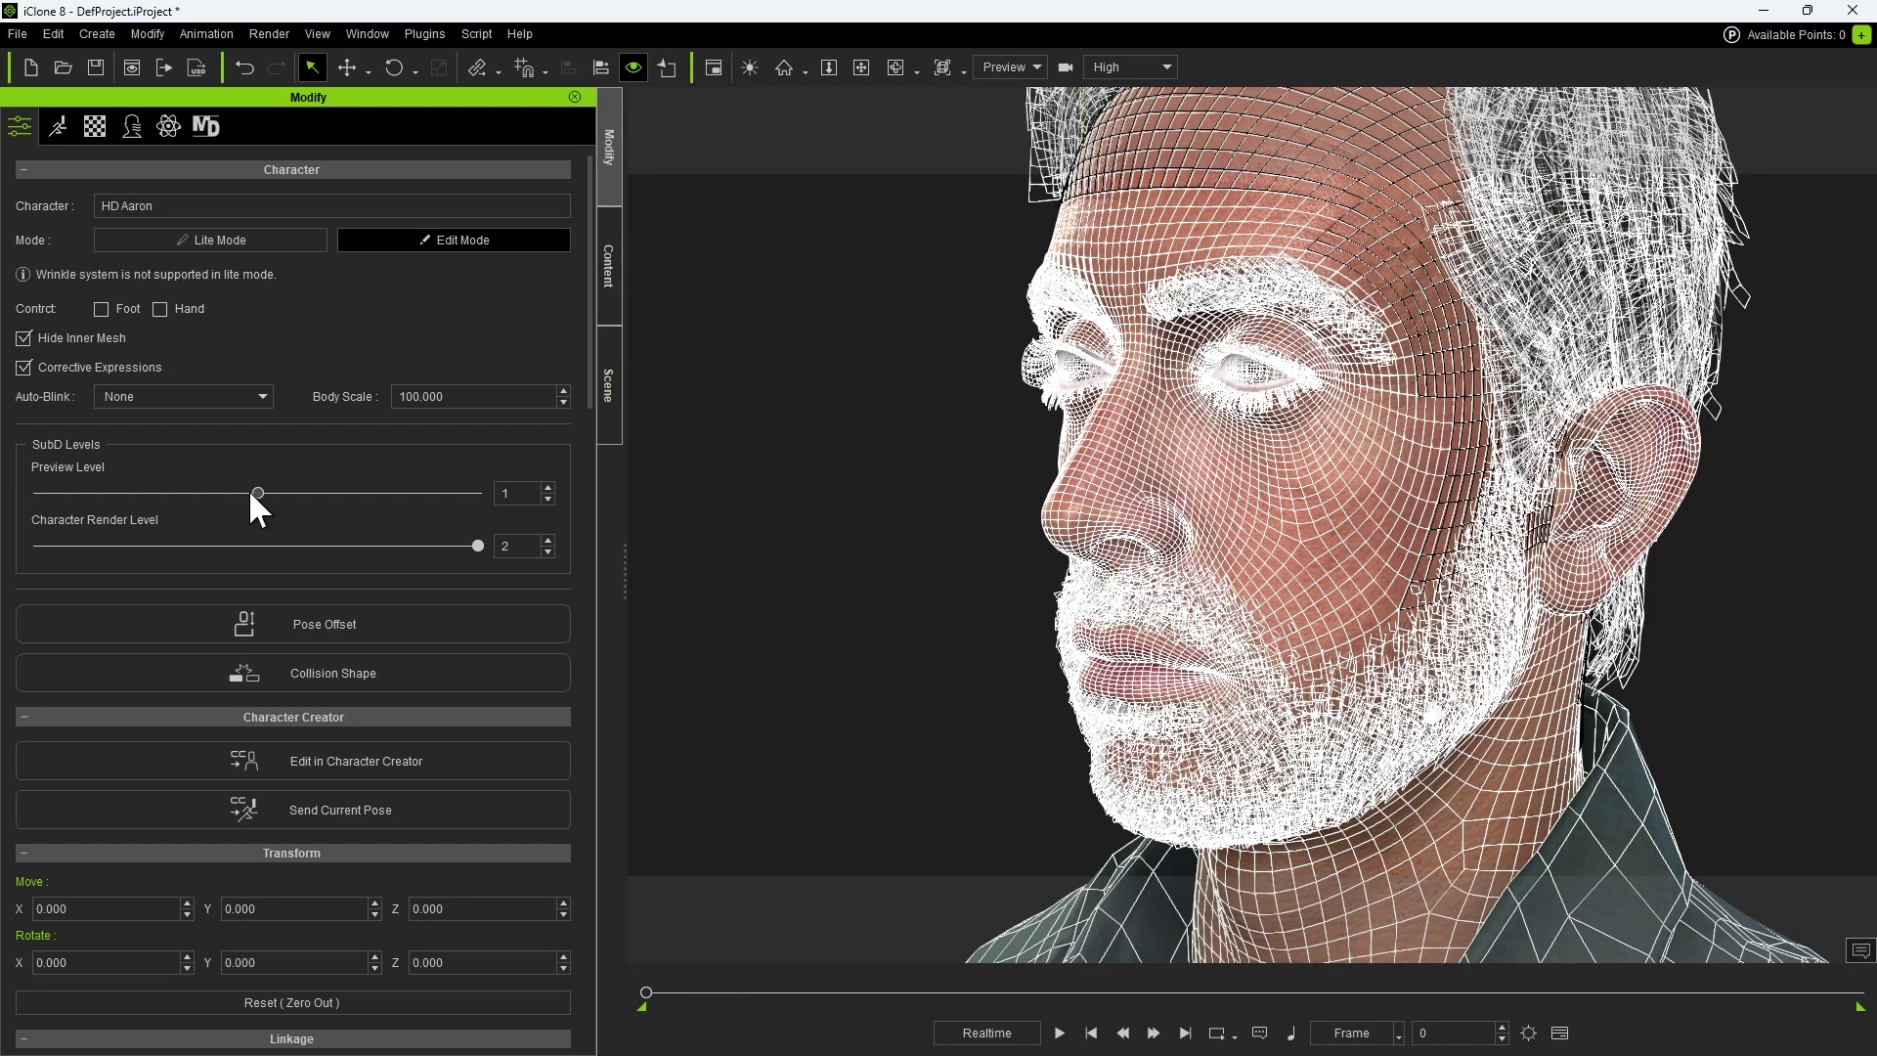
left_click(480, 495)
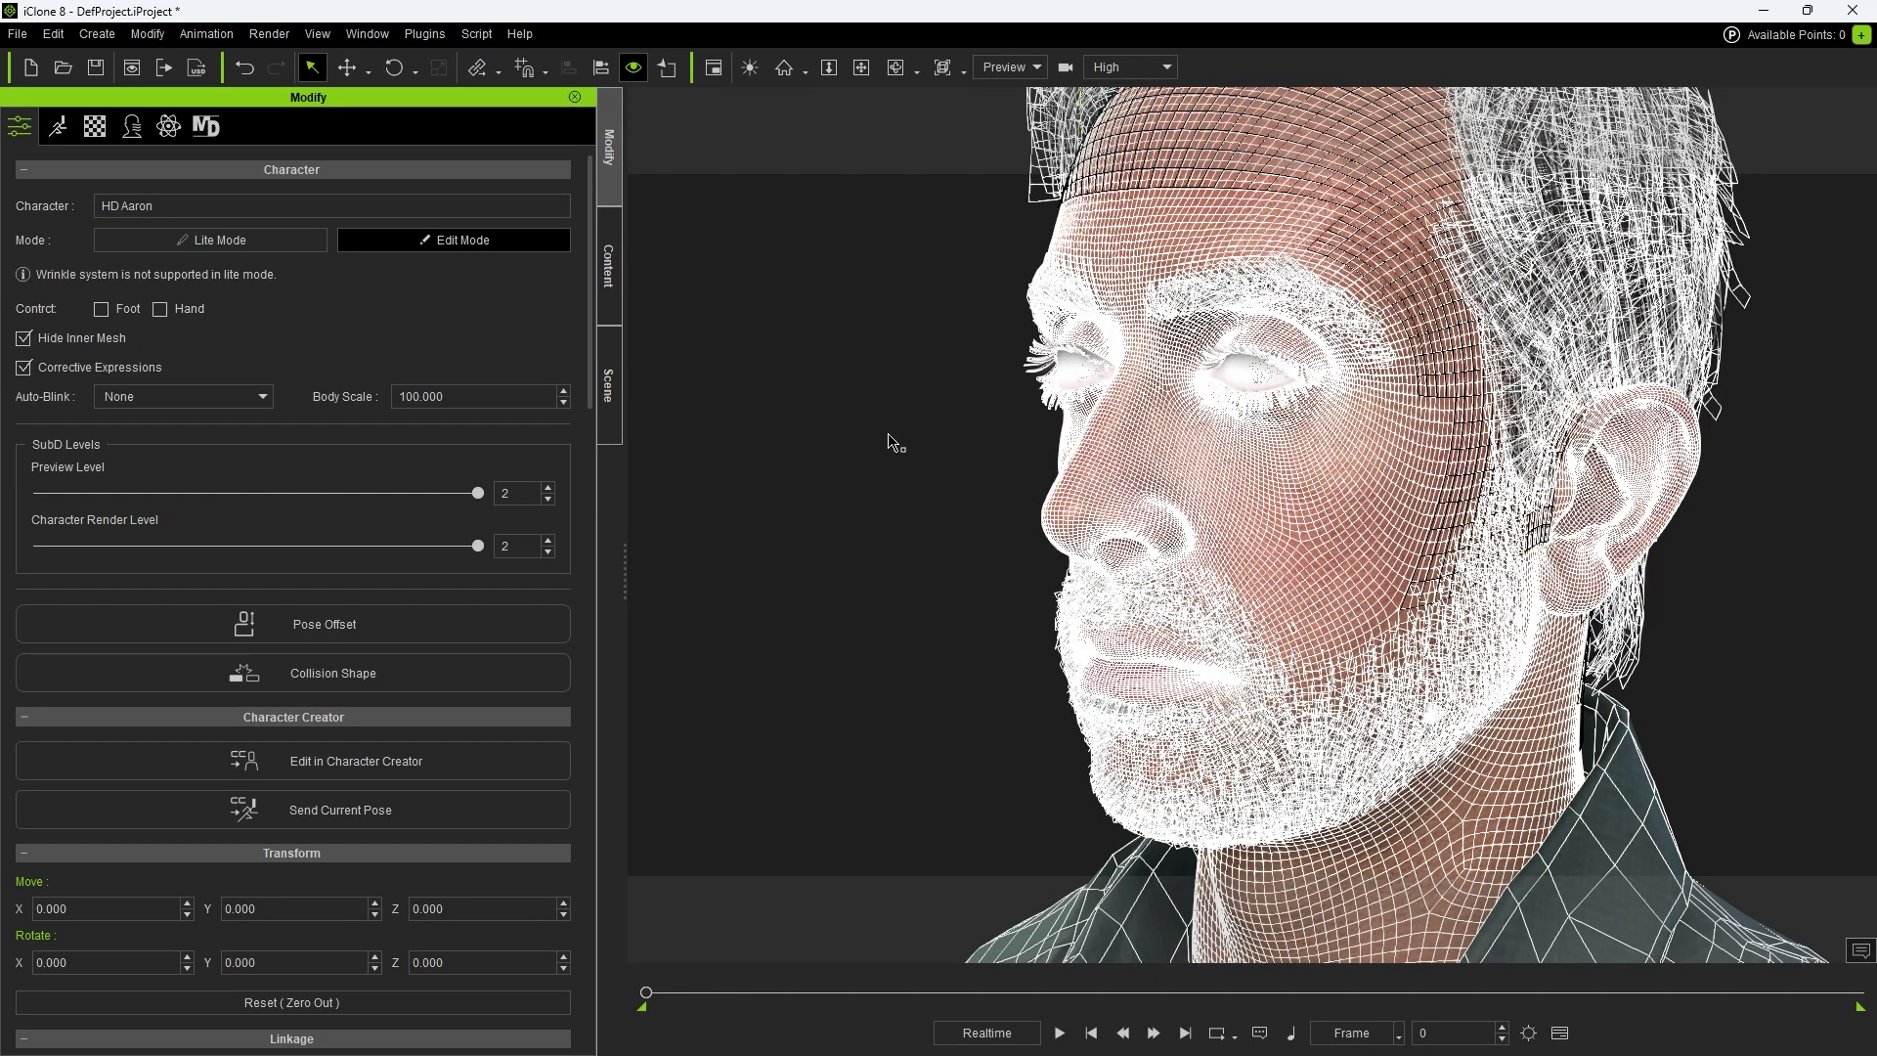
right_click_drag(1274, 782, 1408, 663)
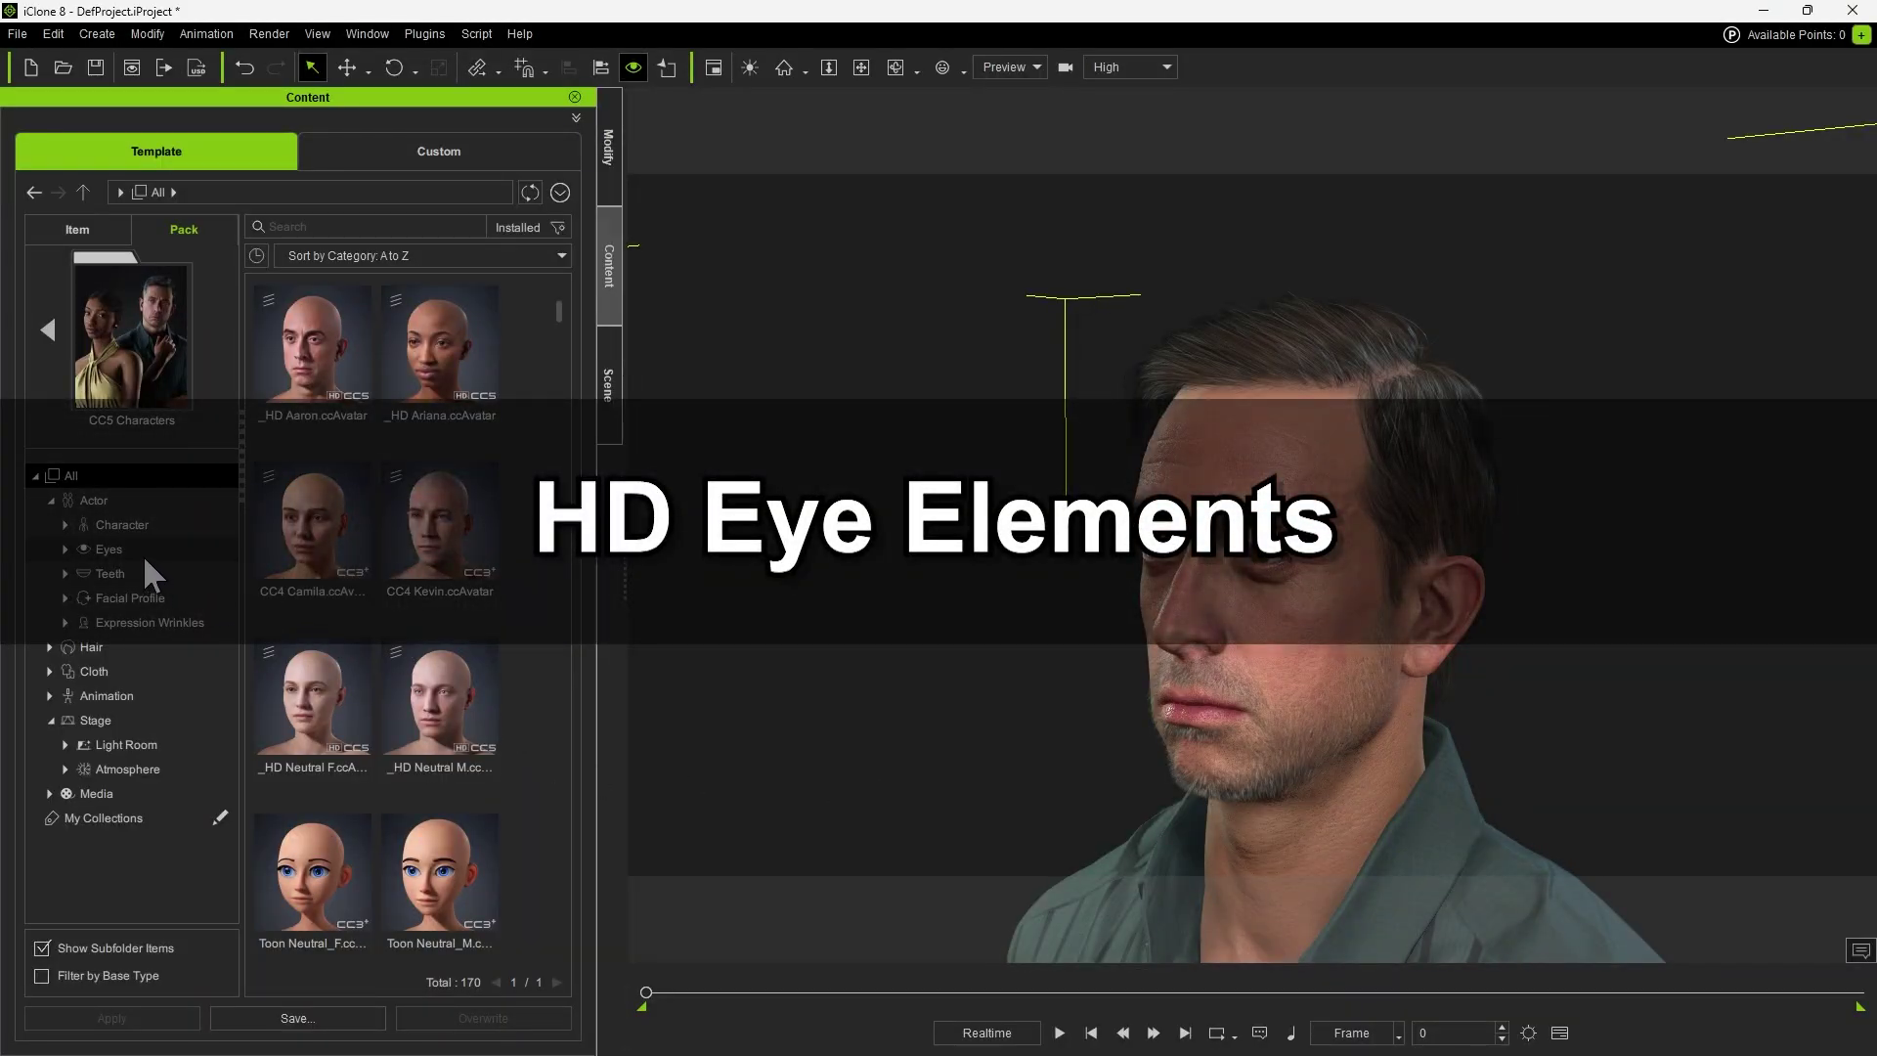
Apply Blue CH1 Eyes to HD Aaron, replacing his original eyes, and view them in profile
left_click(143, 554)
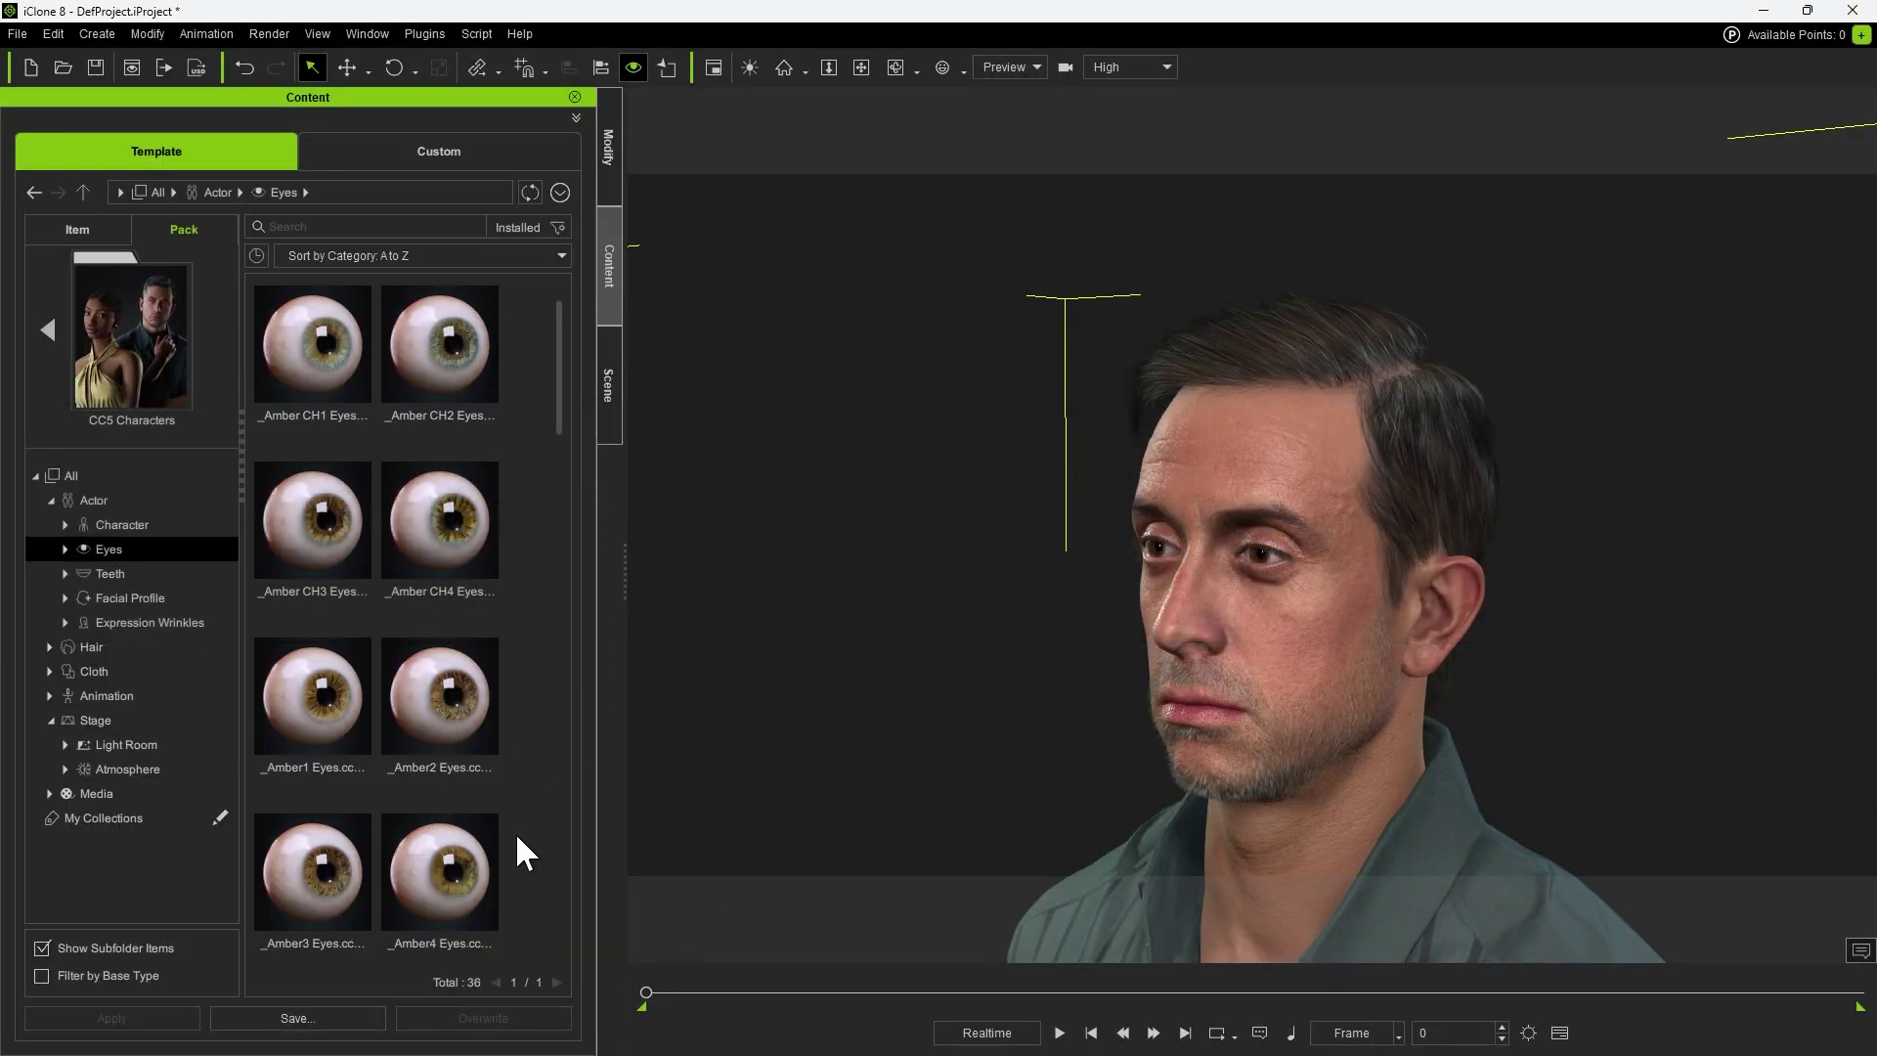
scroll(1244, 591, "up", 5)
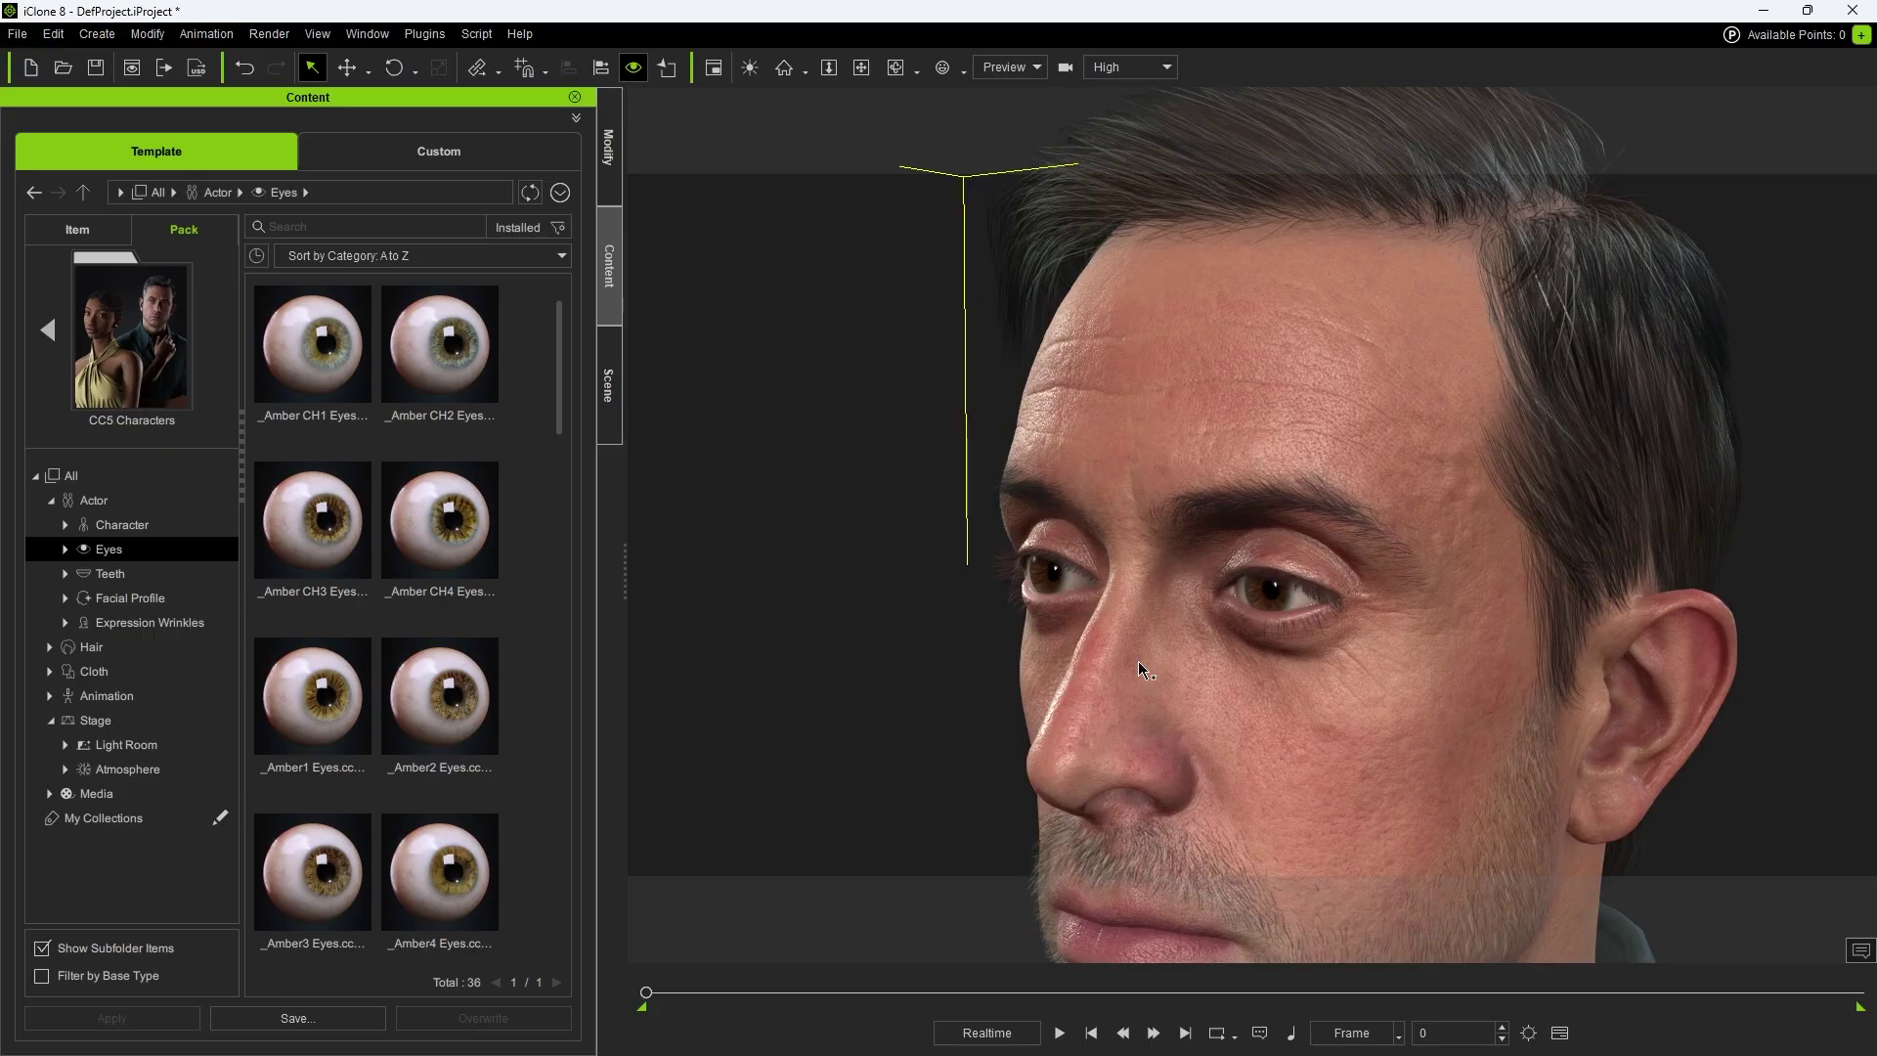
scroll(473, 708, "down", 5)
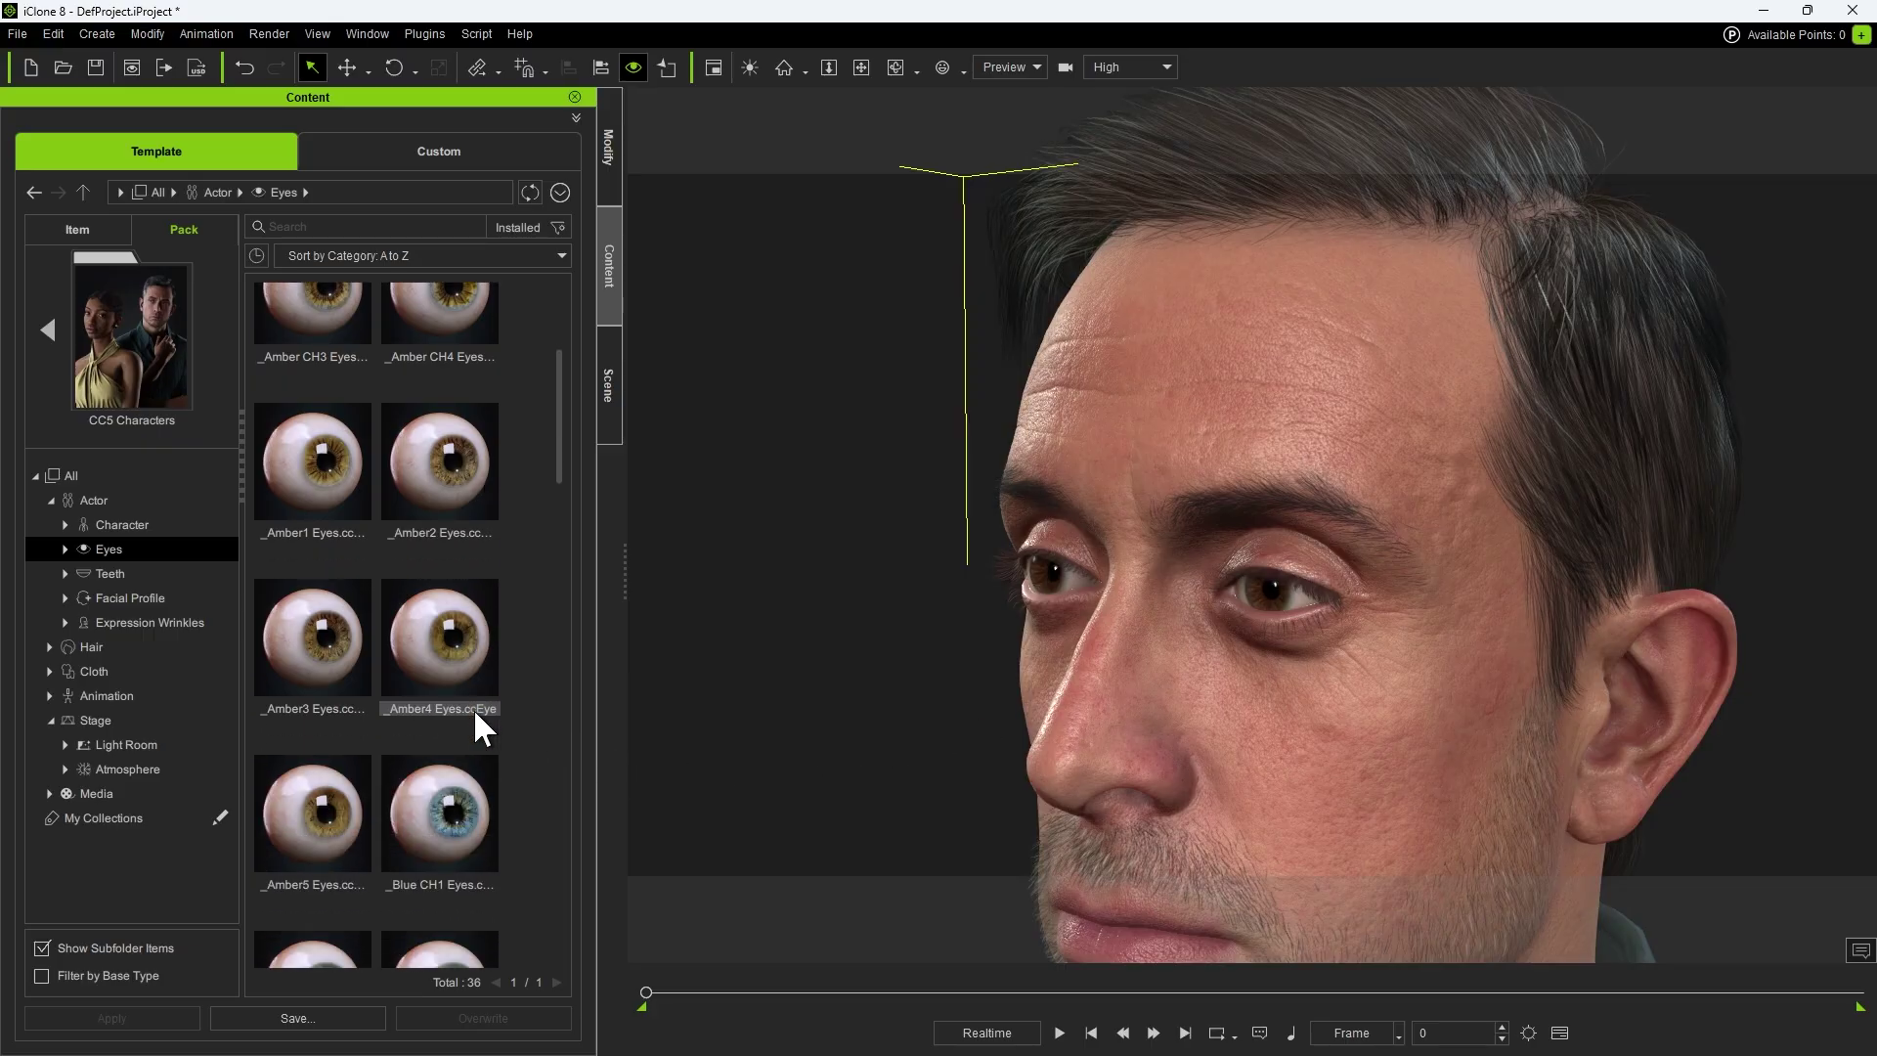
left_click_drag(443, 705, 1318, 600)
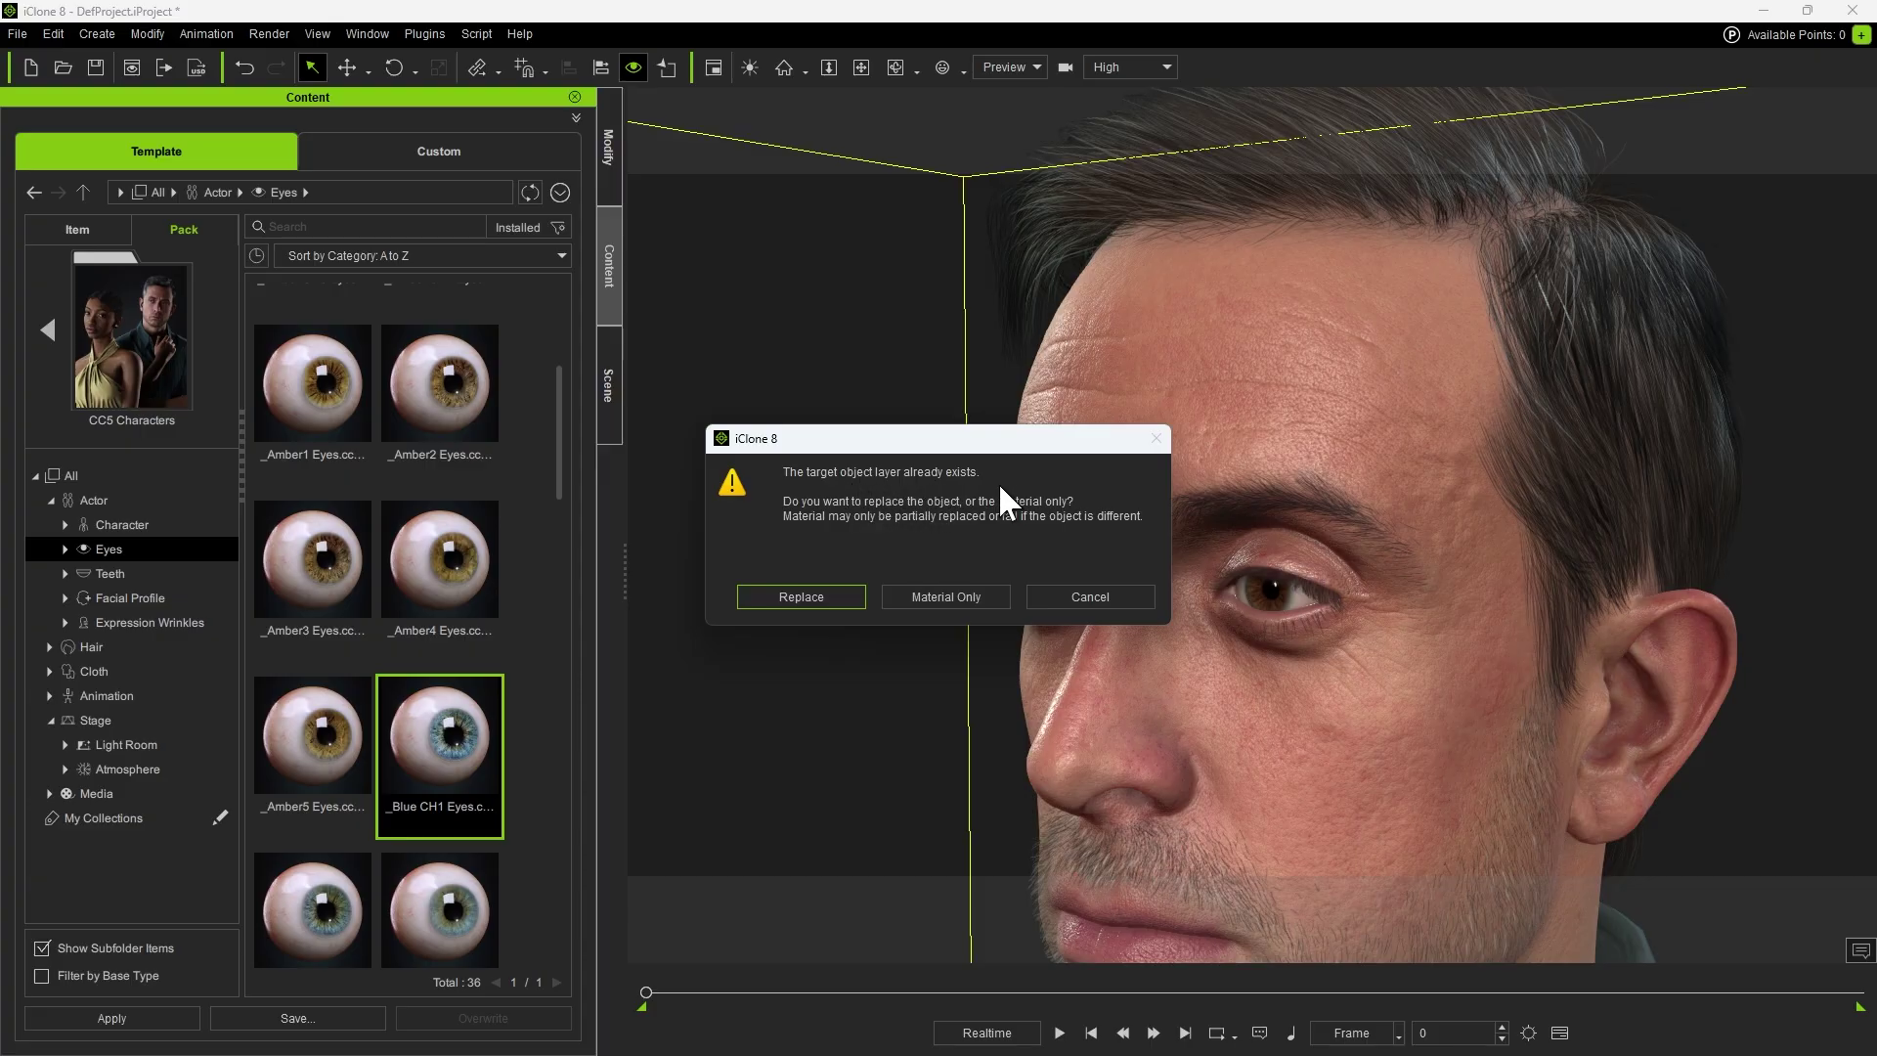
left_click(782, 598)
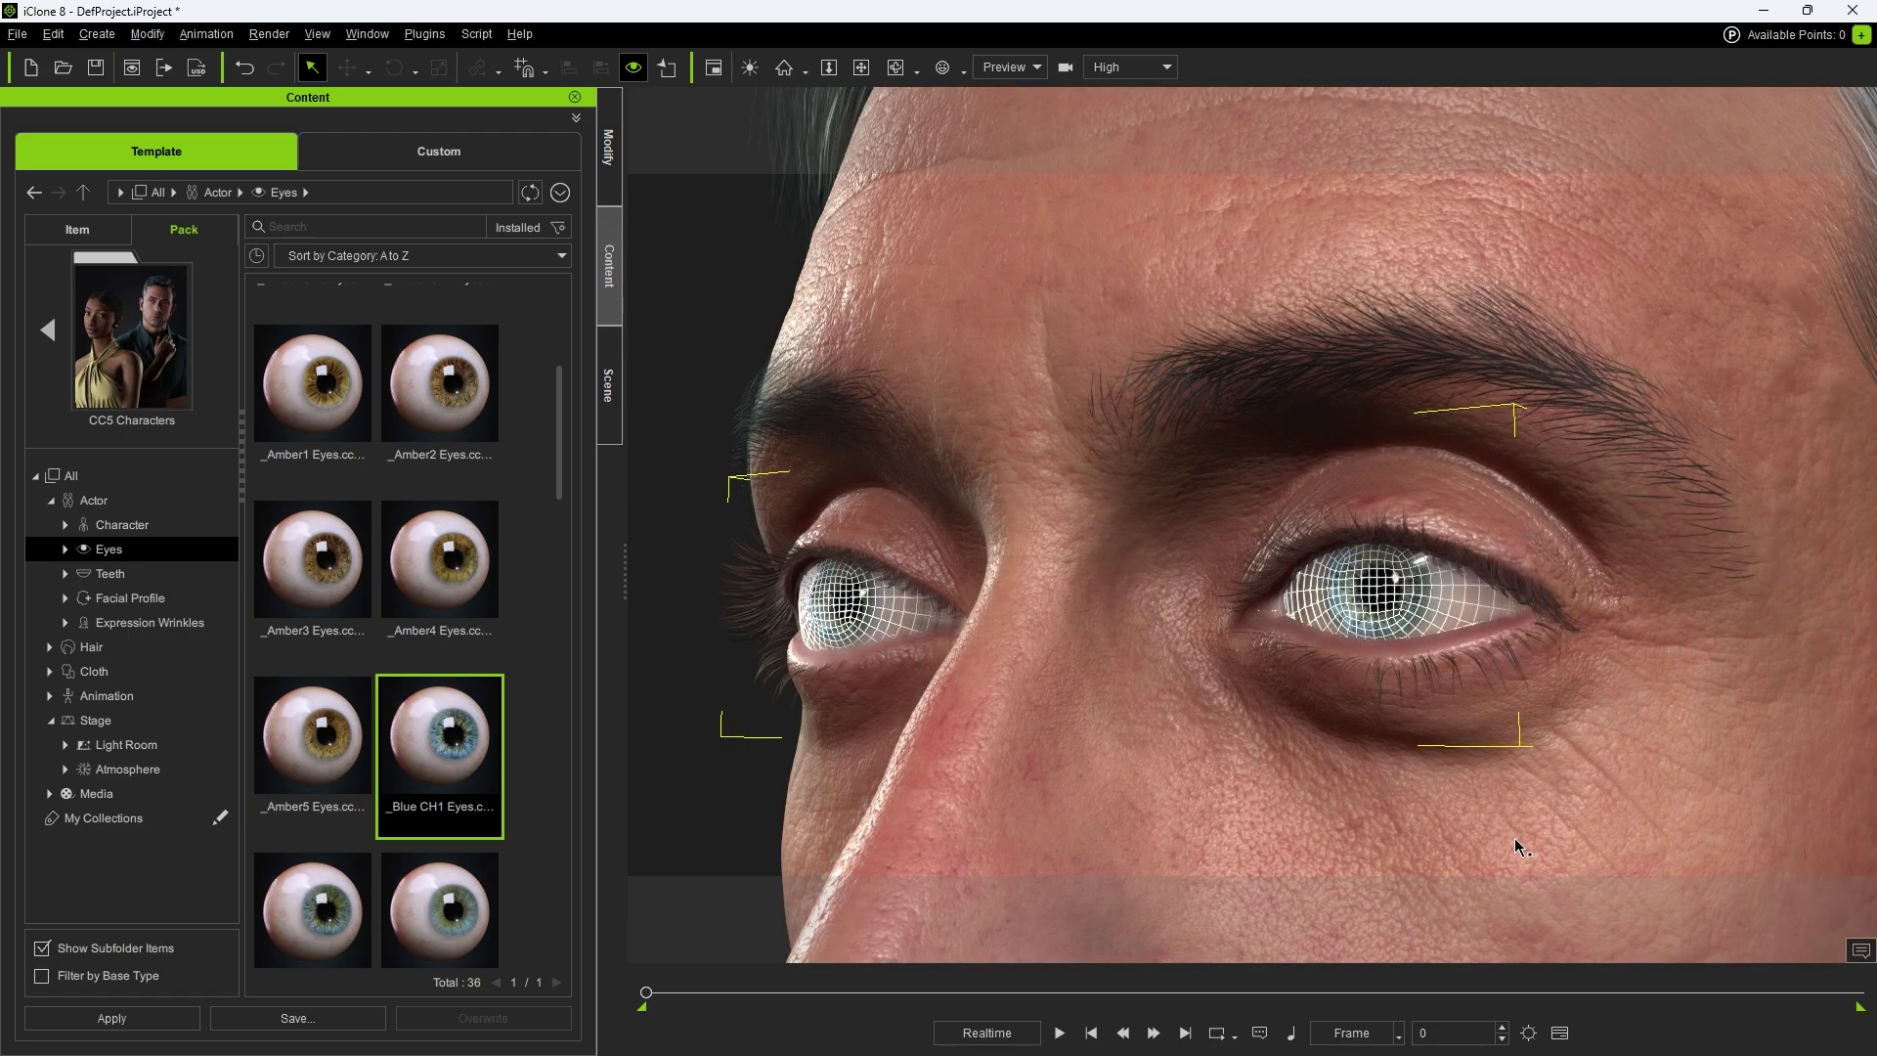
right_click_drag(1319, 683, 1306, 719)
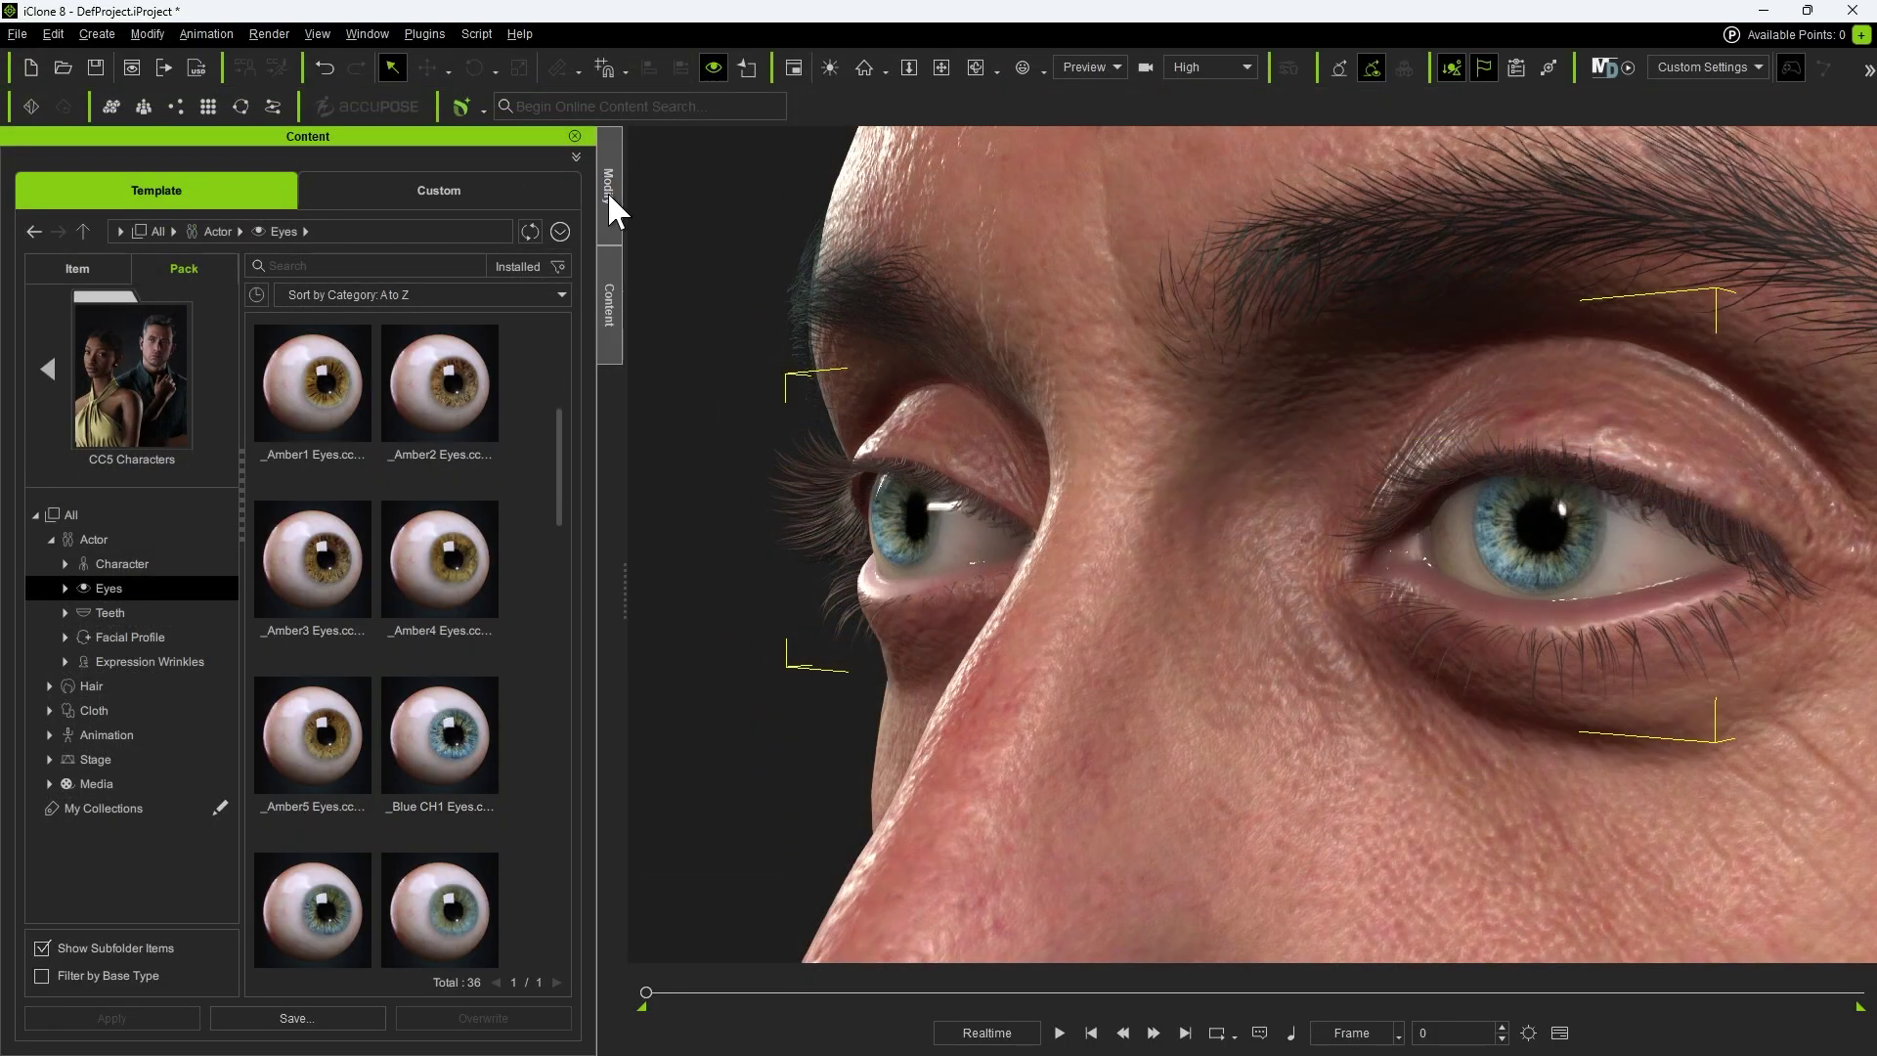
Select both Std_Cornea_R and Std_Cornea_L materials in the Modify panel
left_click(607, 191)
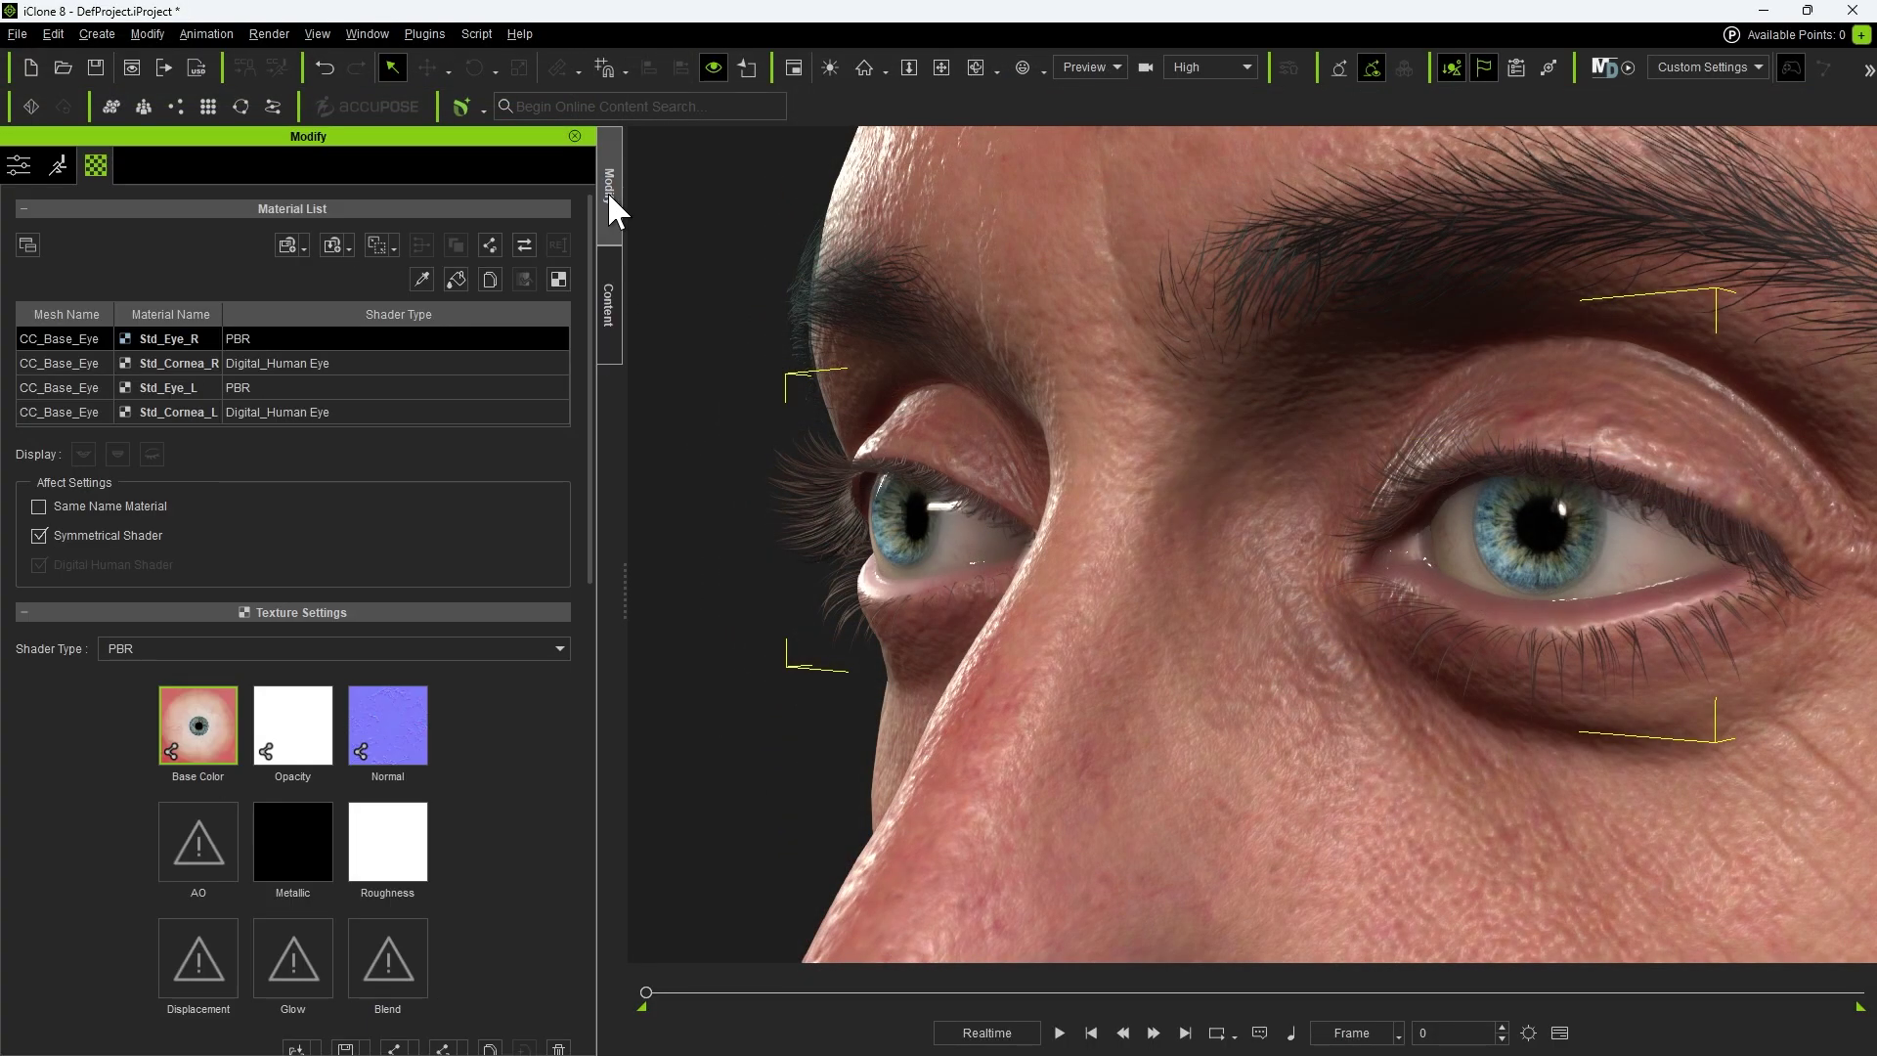
left_click(322, 363)
left_click(314, 402, "ctrl")
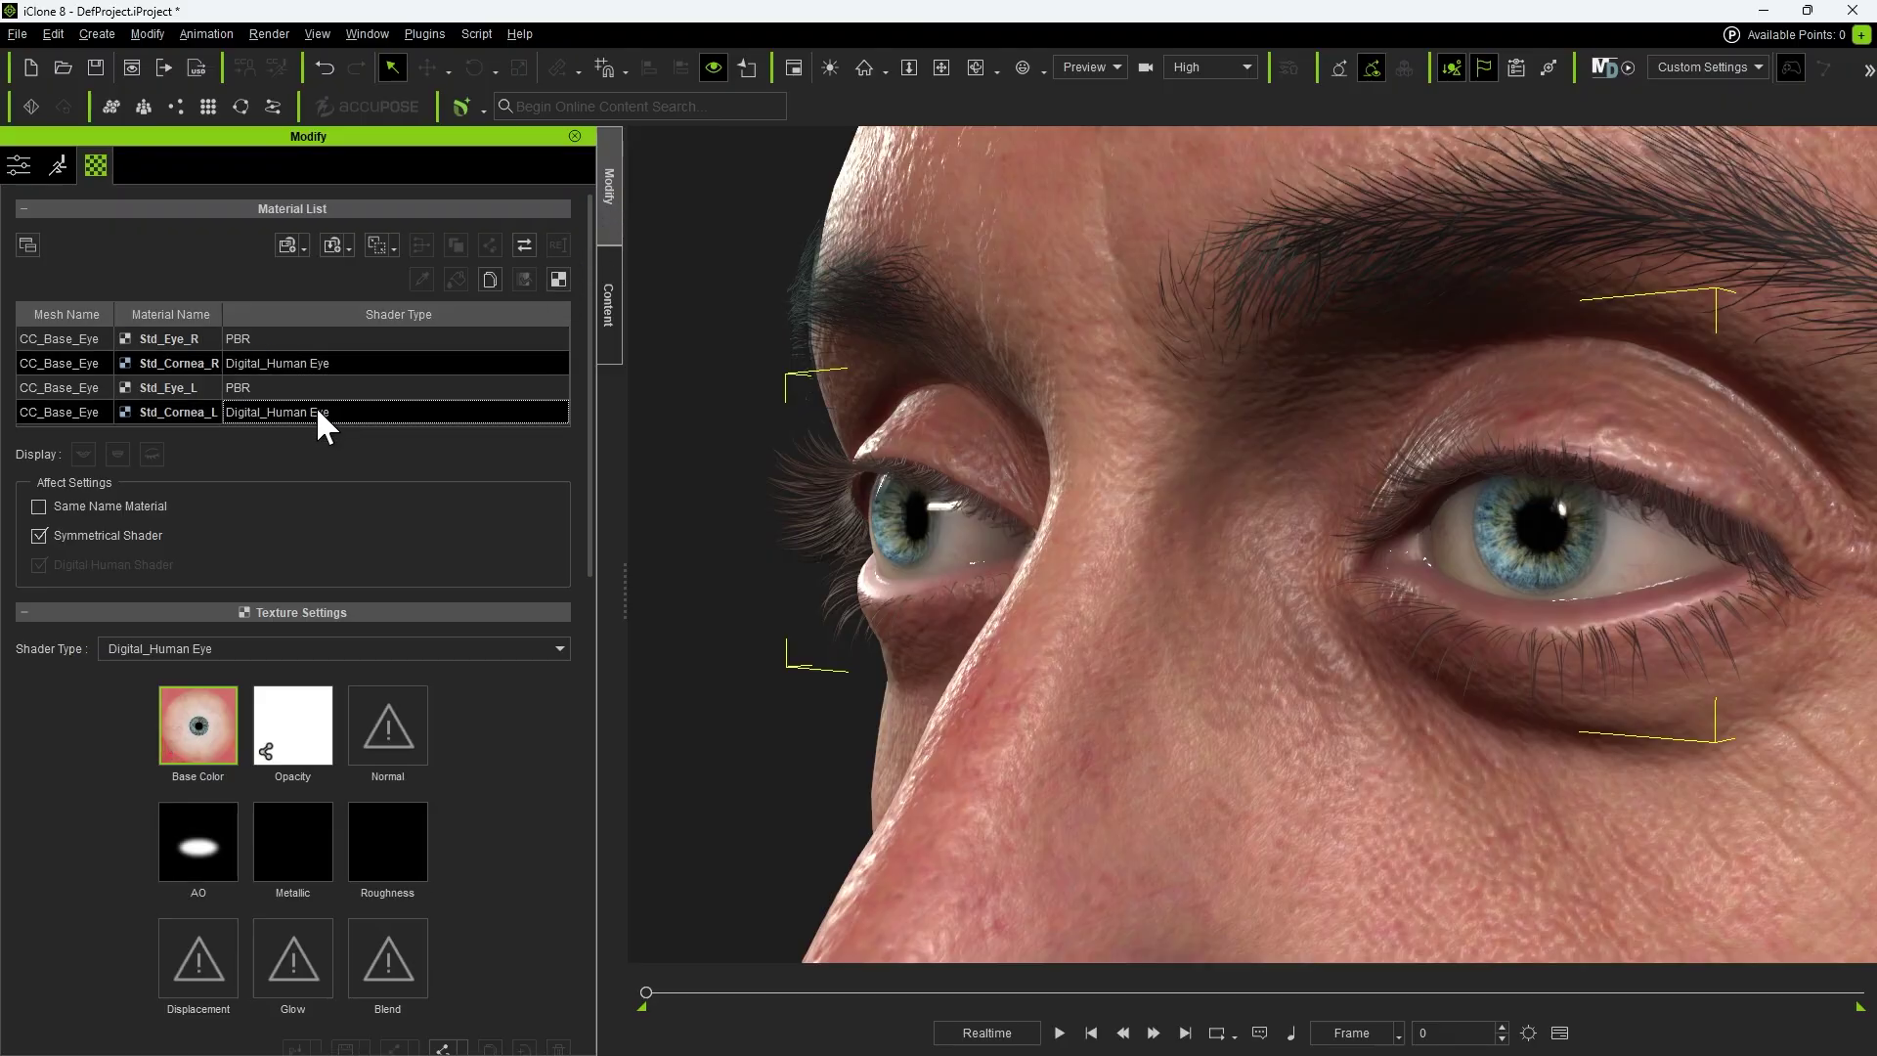
scroll(310, 350, "down", 15)
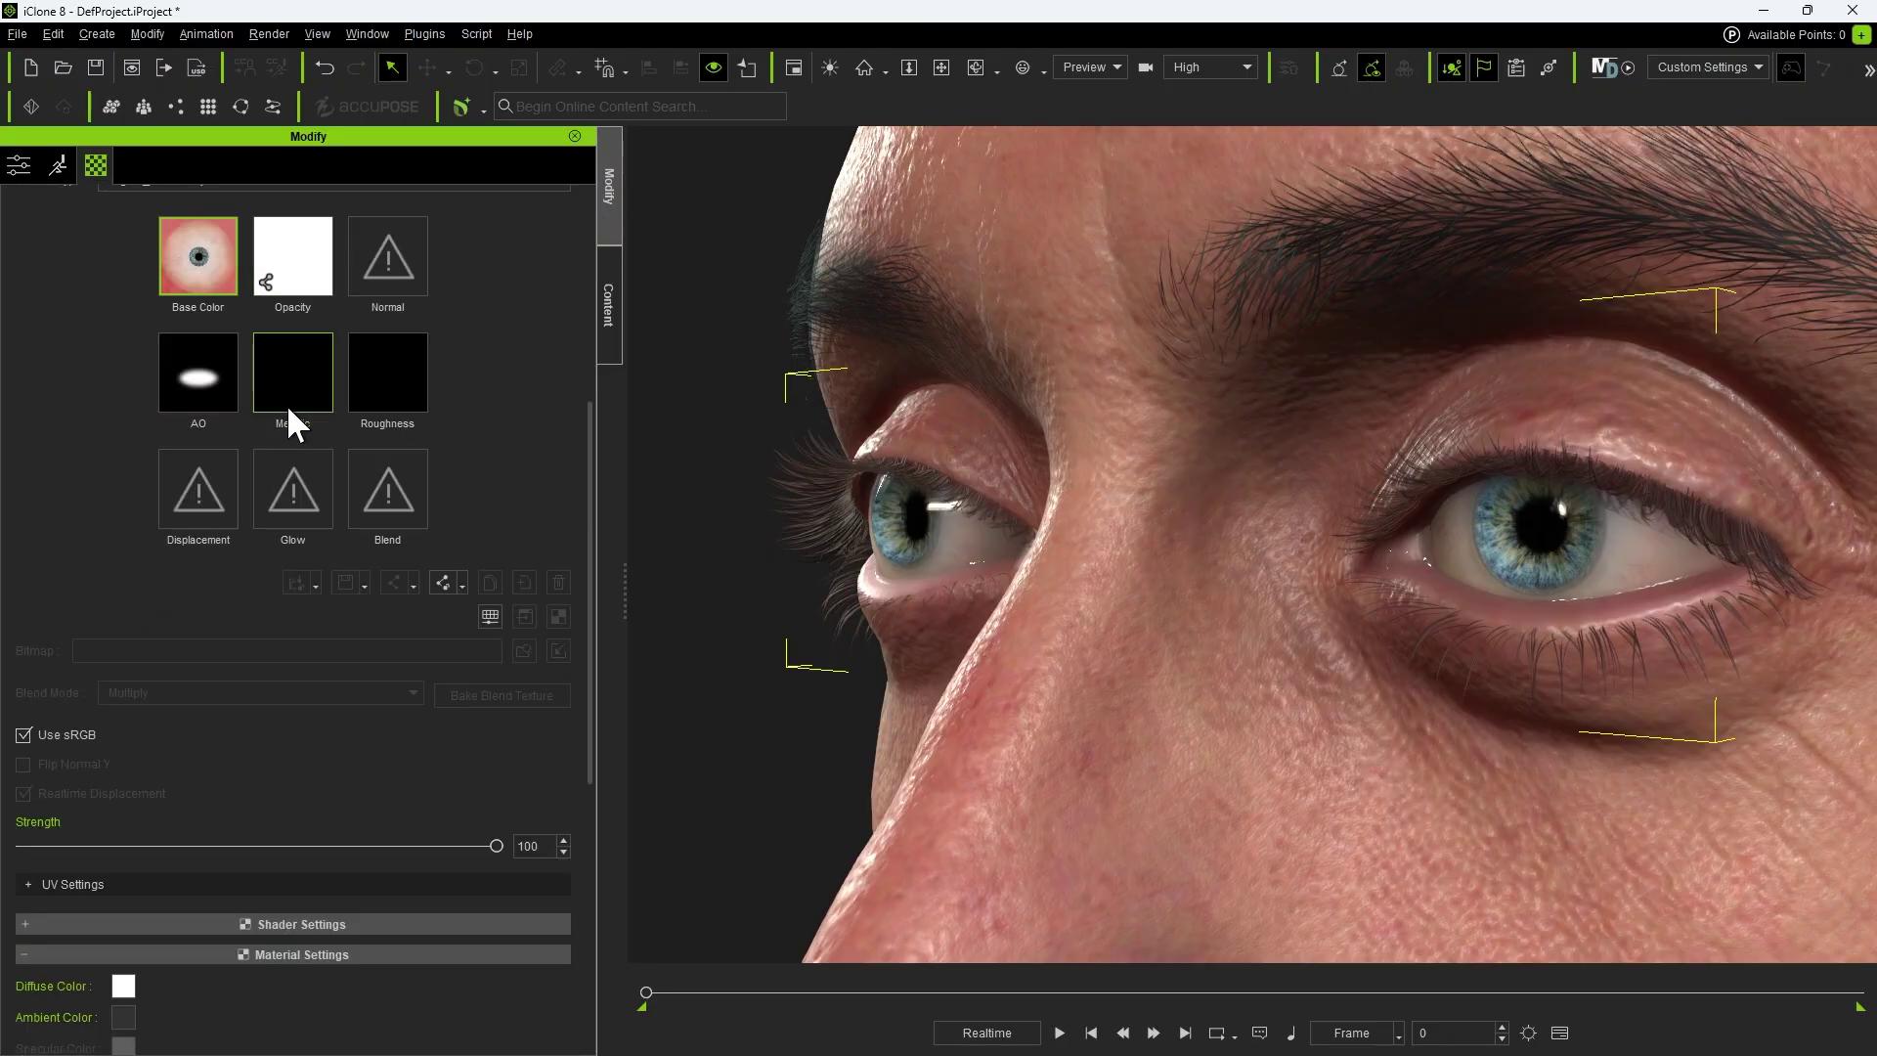
Expand the Eye and Iris shader settings and set Pupil Scale to 0.956
left_click(266, 311)
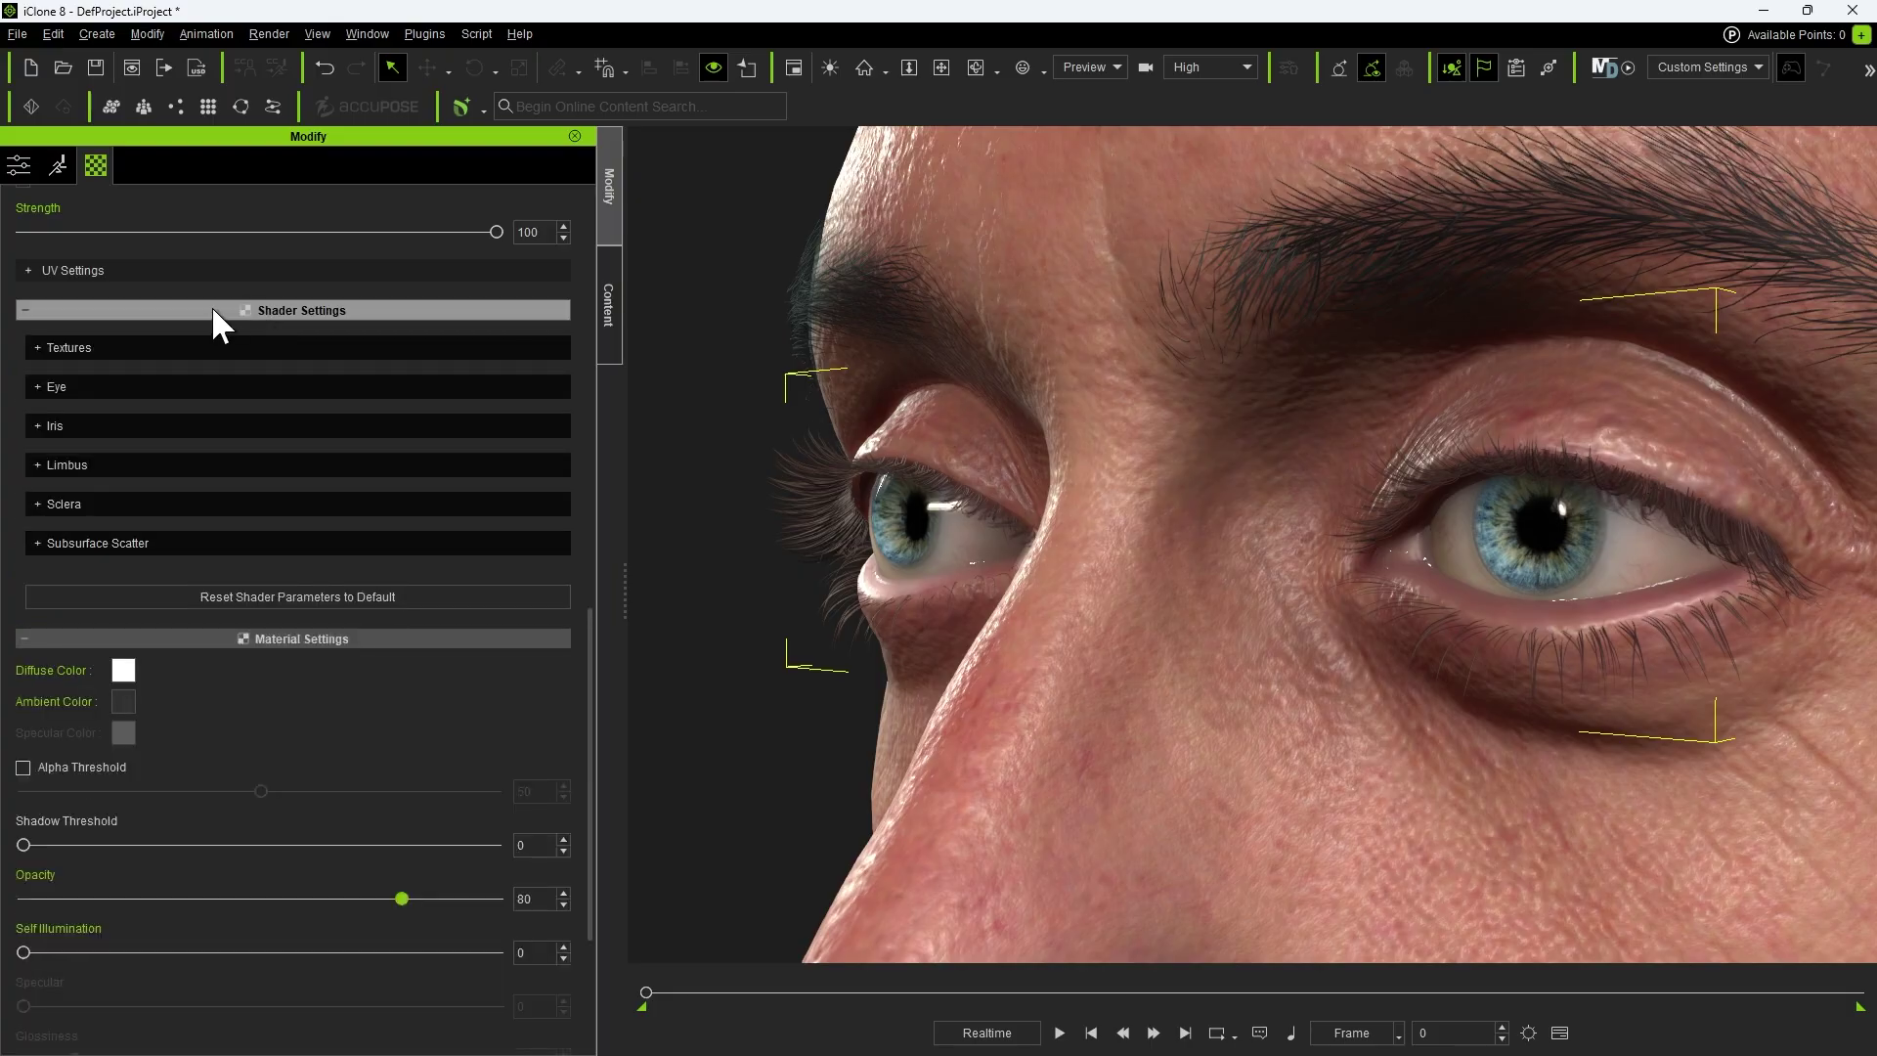
left_click(110, 386)
left_click(80, 674)
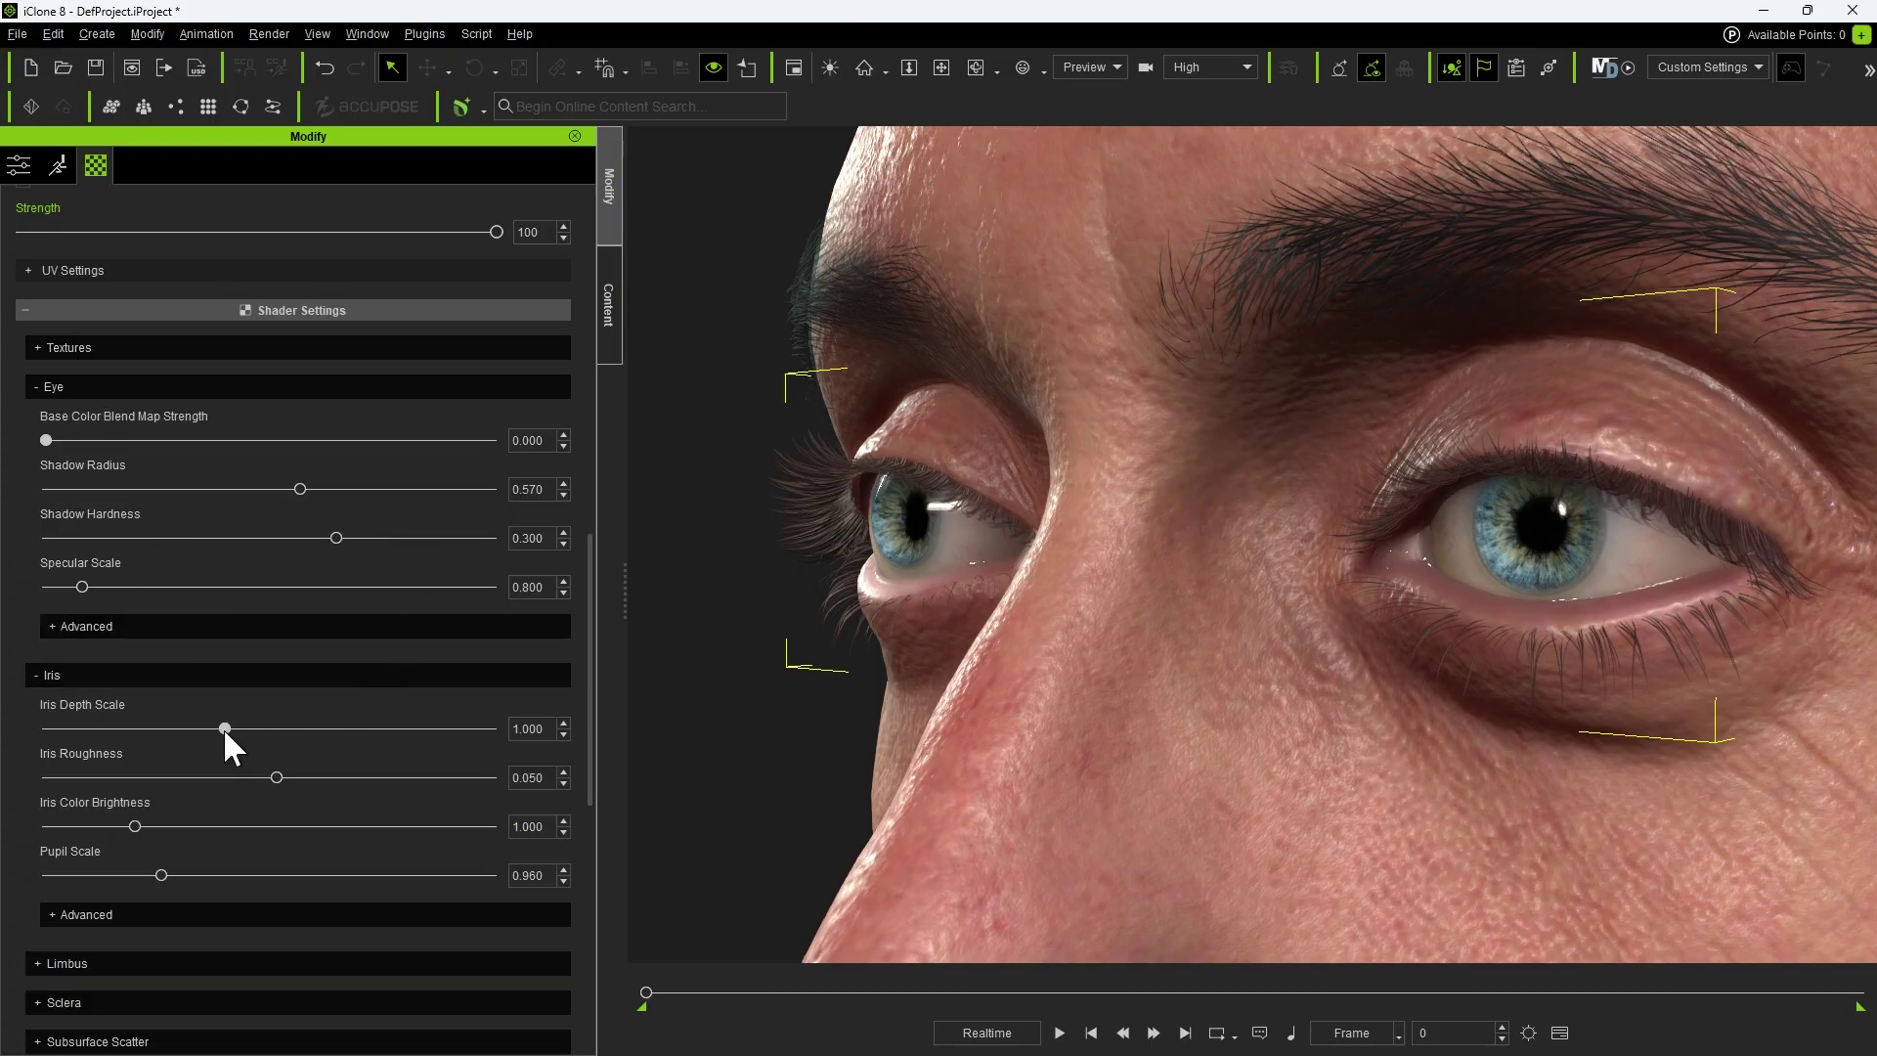
left_click_drag(225, 728, 137, 758)
scroll(254, 784, "down", 3)
Try a pink #f07cff iris colour, then cancel to keep the original iris
left_click(86, 796)
scroll(94, 780, "down", 2)
left_click(557, 823)
left_click_drag(442, 323, 430, 322)
left_click(440, 437)
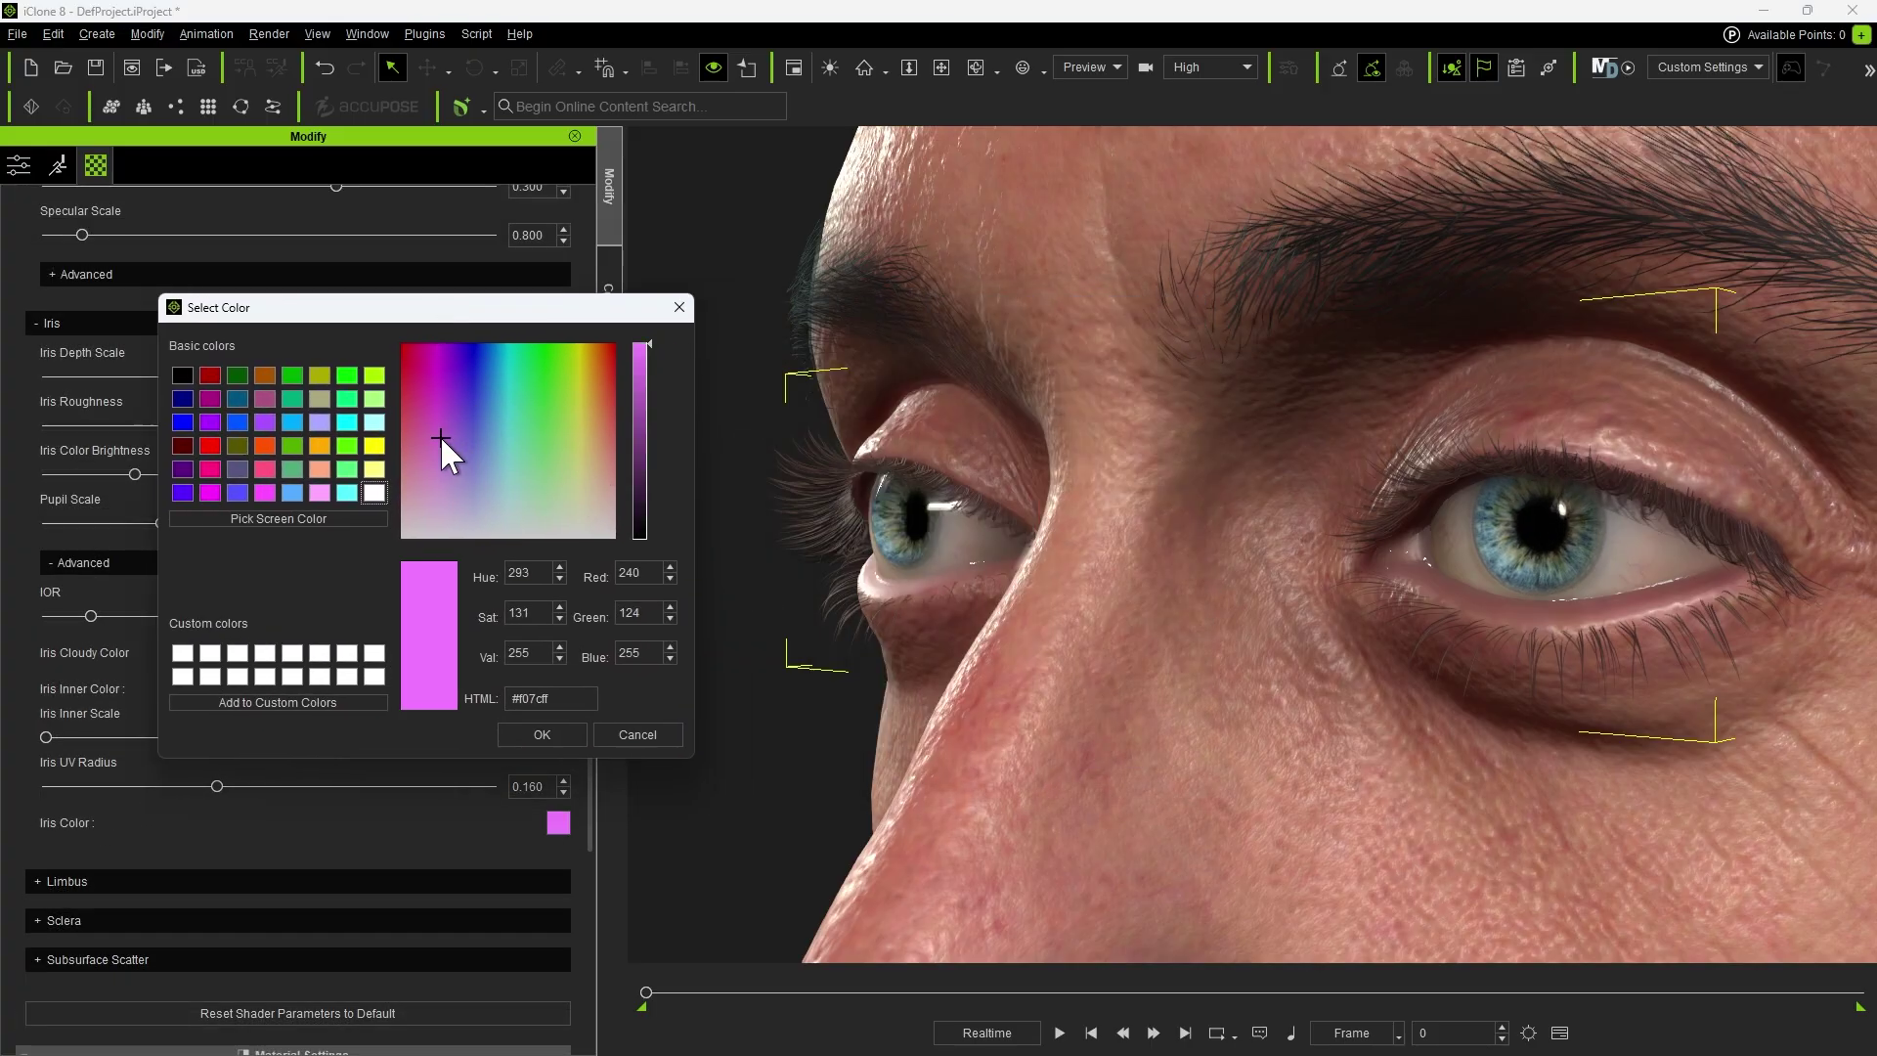
left_click_drag(642, 401, 638, 355)
key("Escape")
Expand the eye shader's Limbus, Sclera and Subsurface Scatter sections
scroll(85, 772, "down", 1)
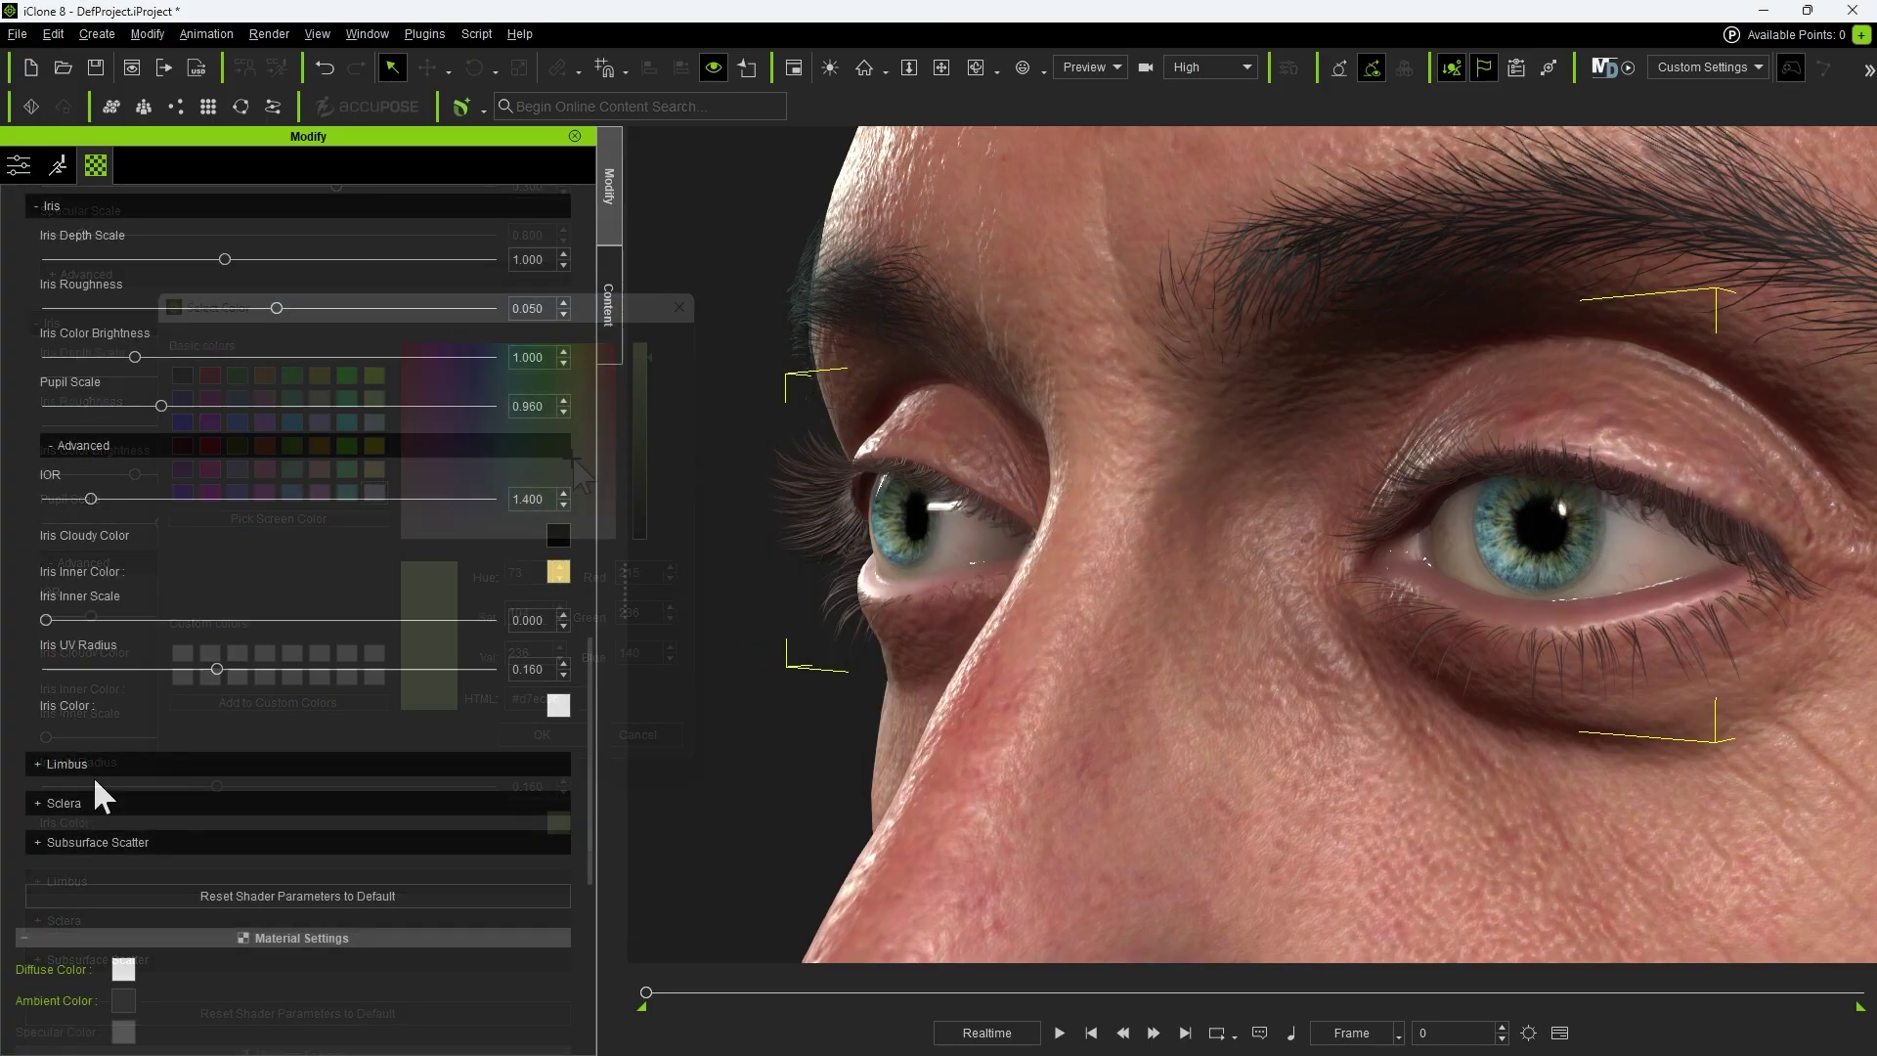
left_click(75, 763)
scroll(132, 729, "down", 2)
left_click(64, 680)
scroll(67, 707, "down", 2)
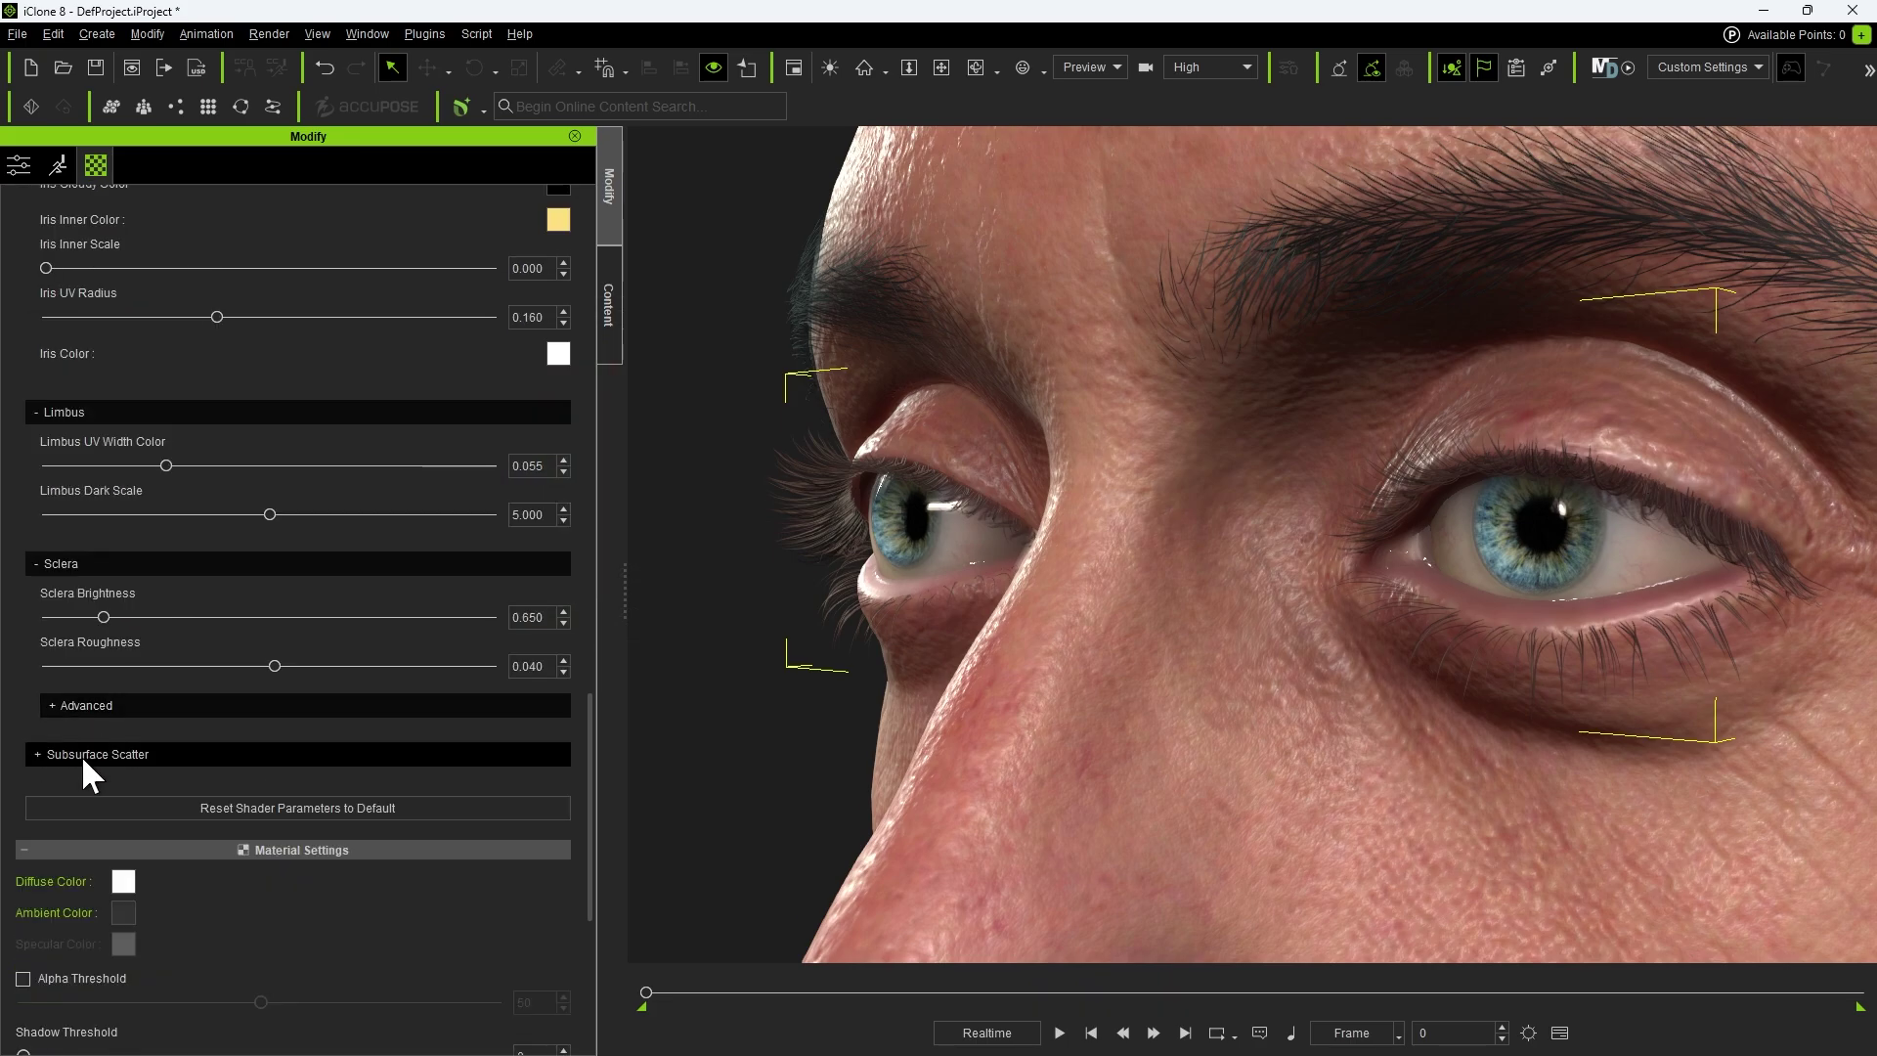
left_click(82, 757)
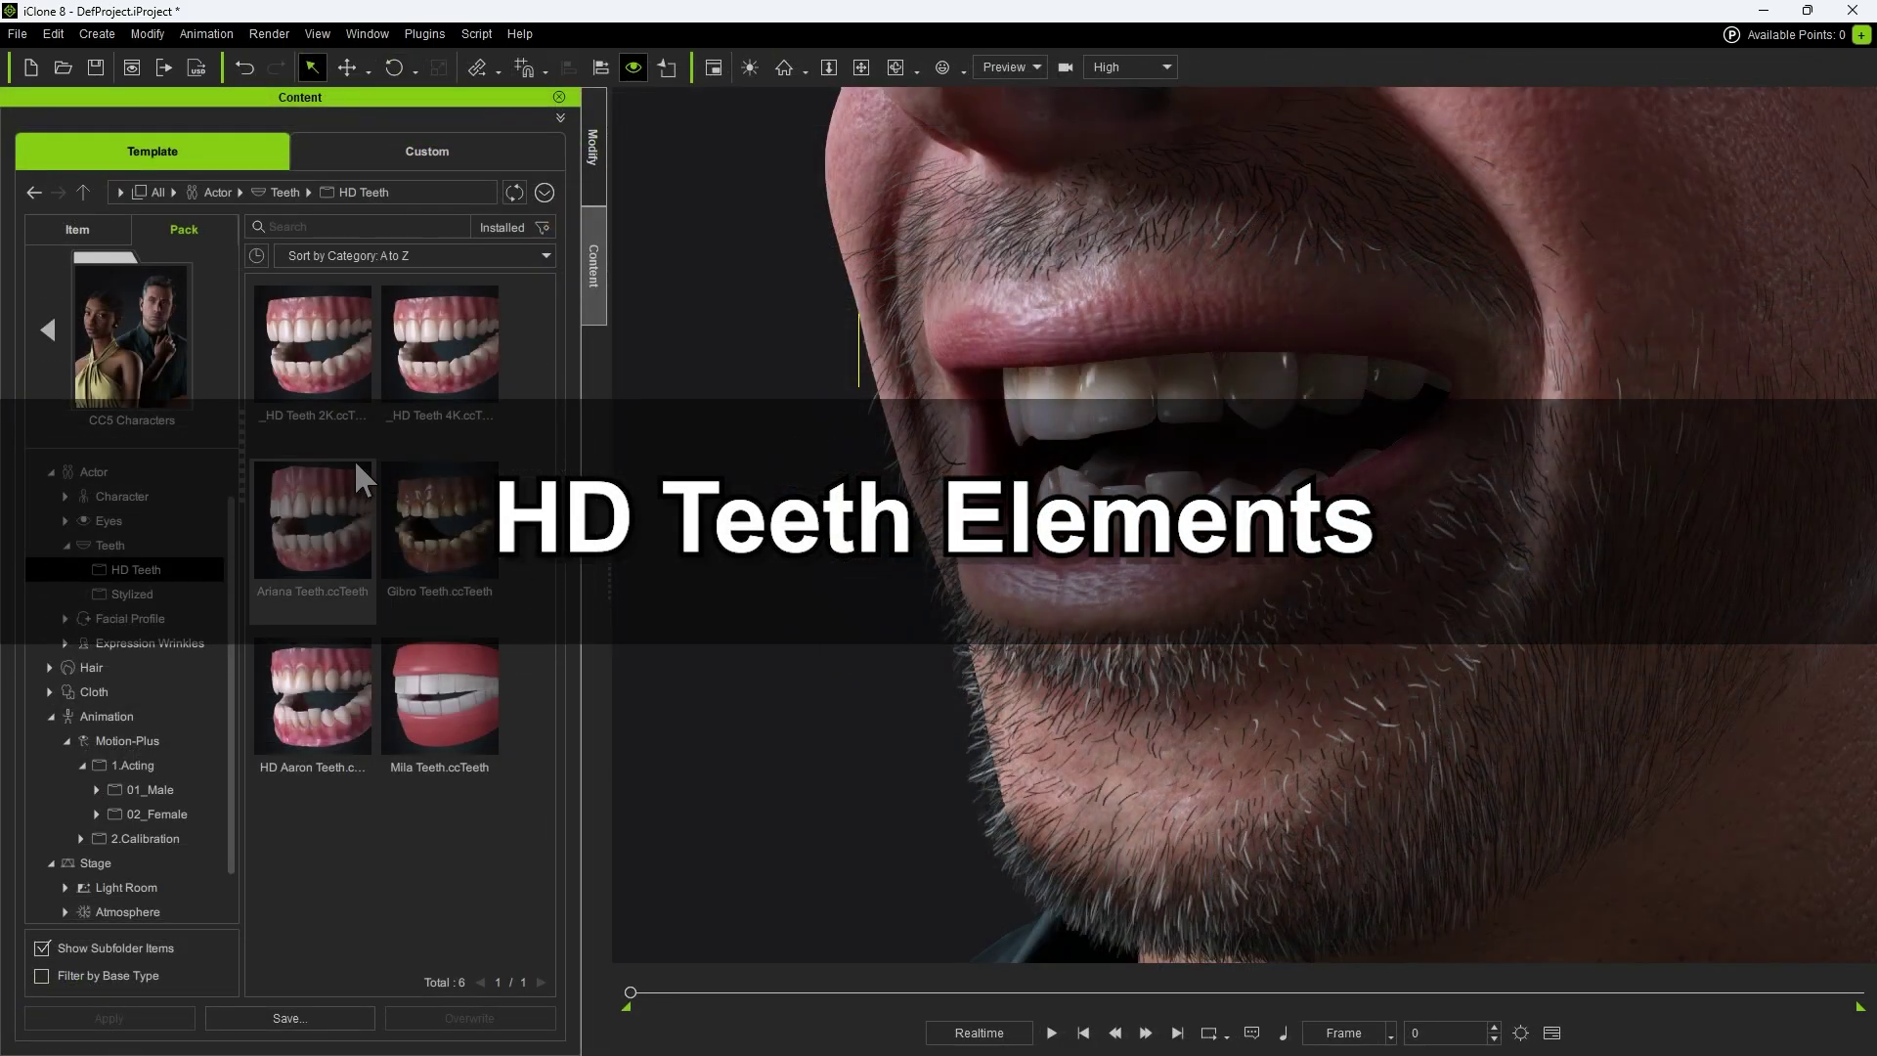
Drag _HD Teeth 4K onto HD Aaron's face and replace the existing teeth
left_click(323, 420)
left_click(460, 422)
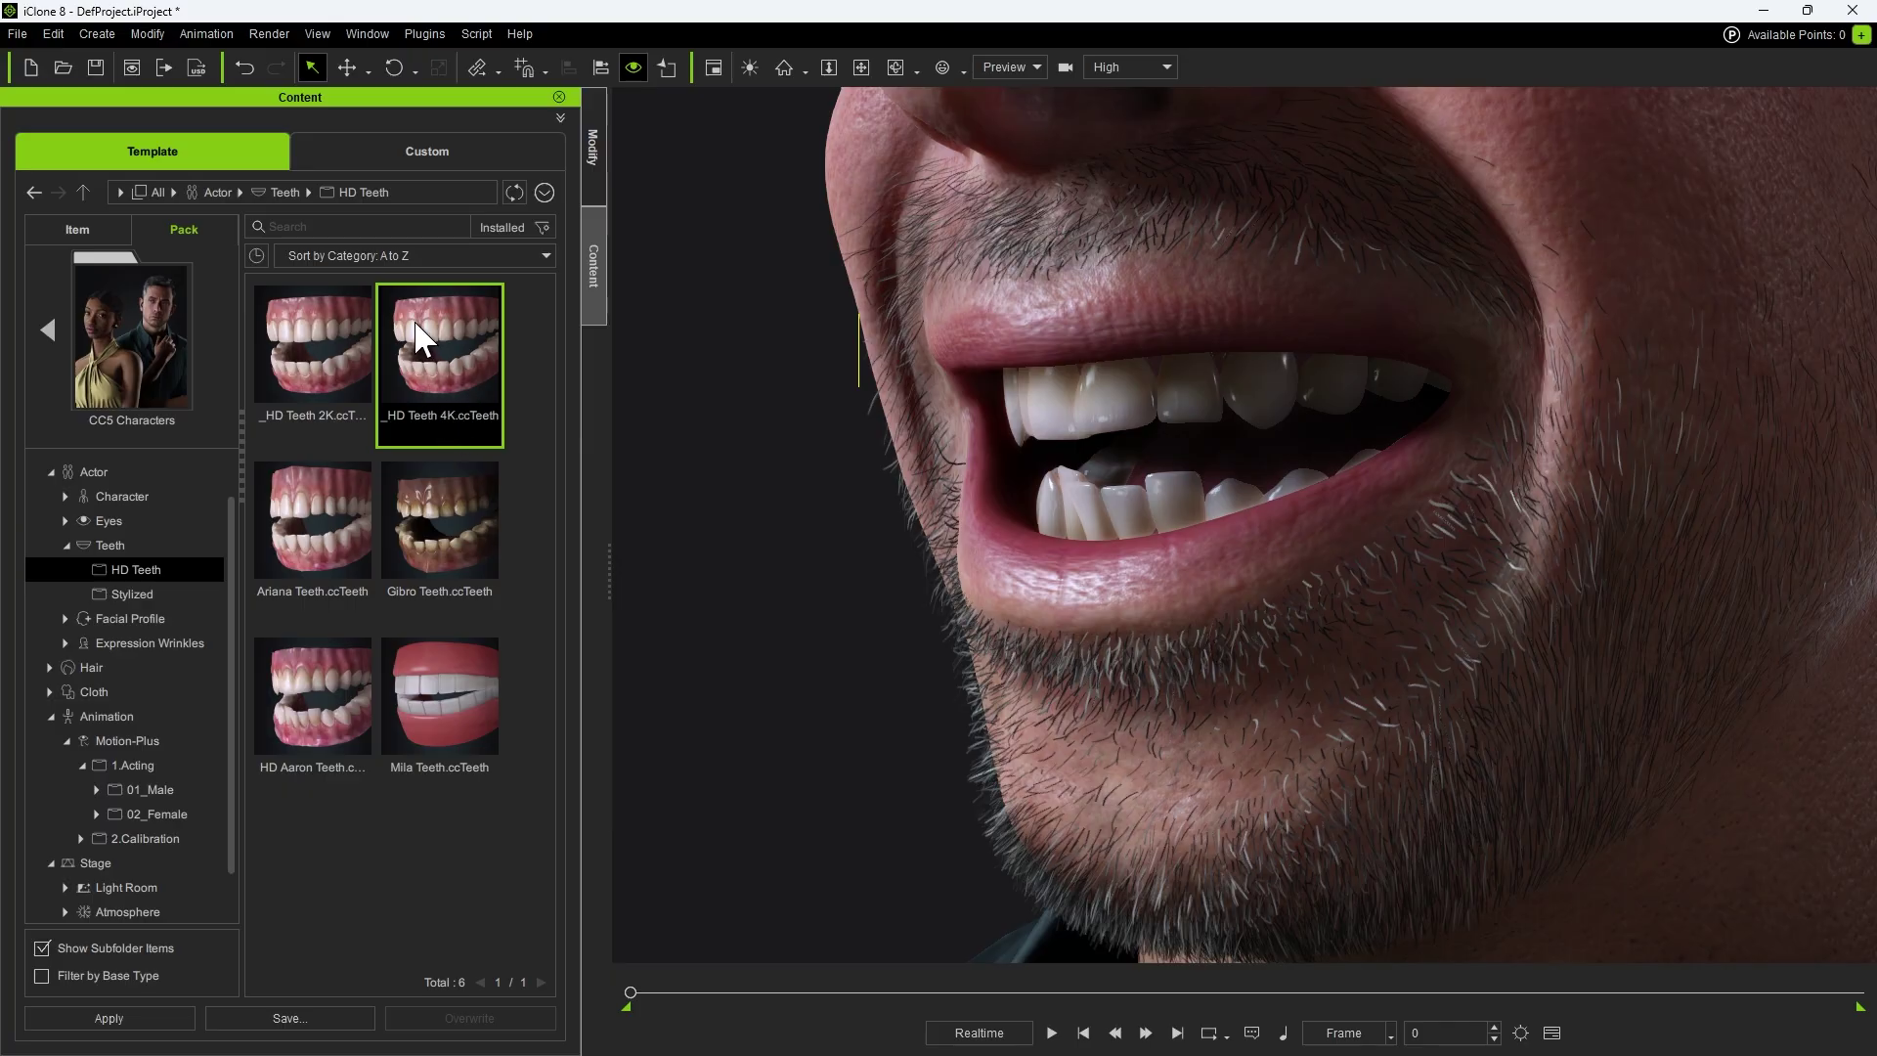
left_click_drag(416, 325, 1157, 378)
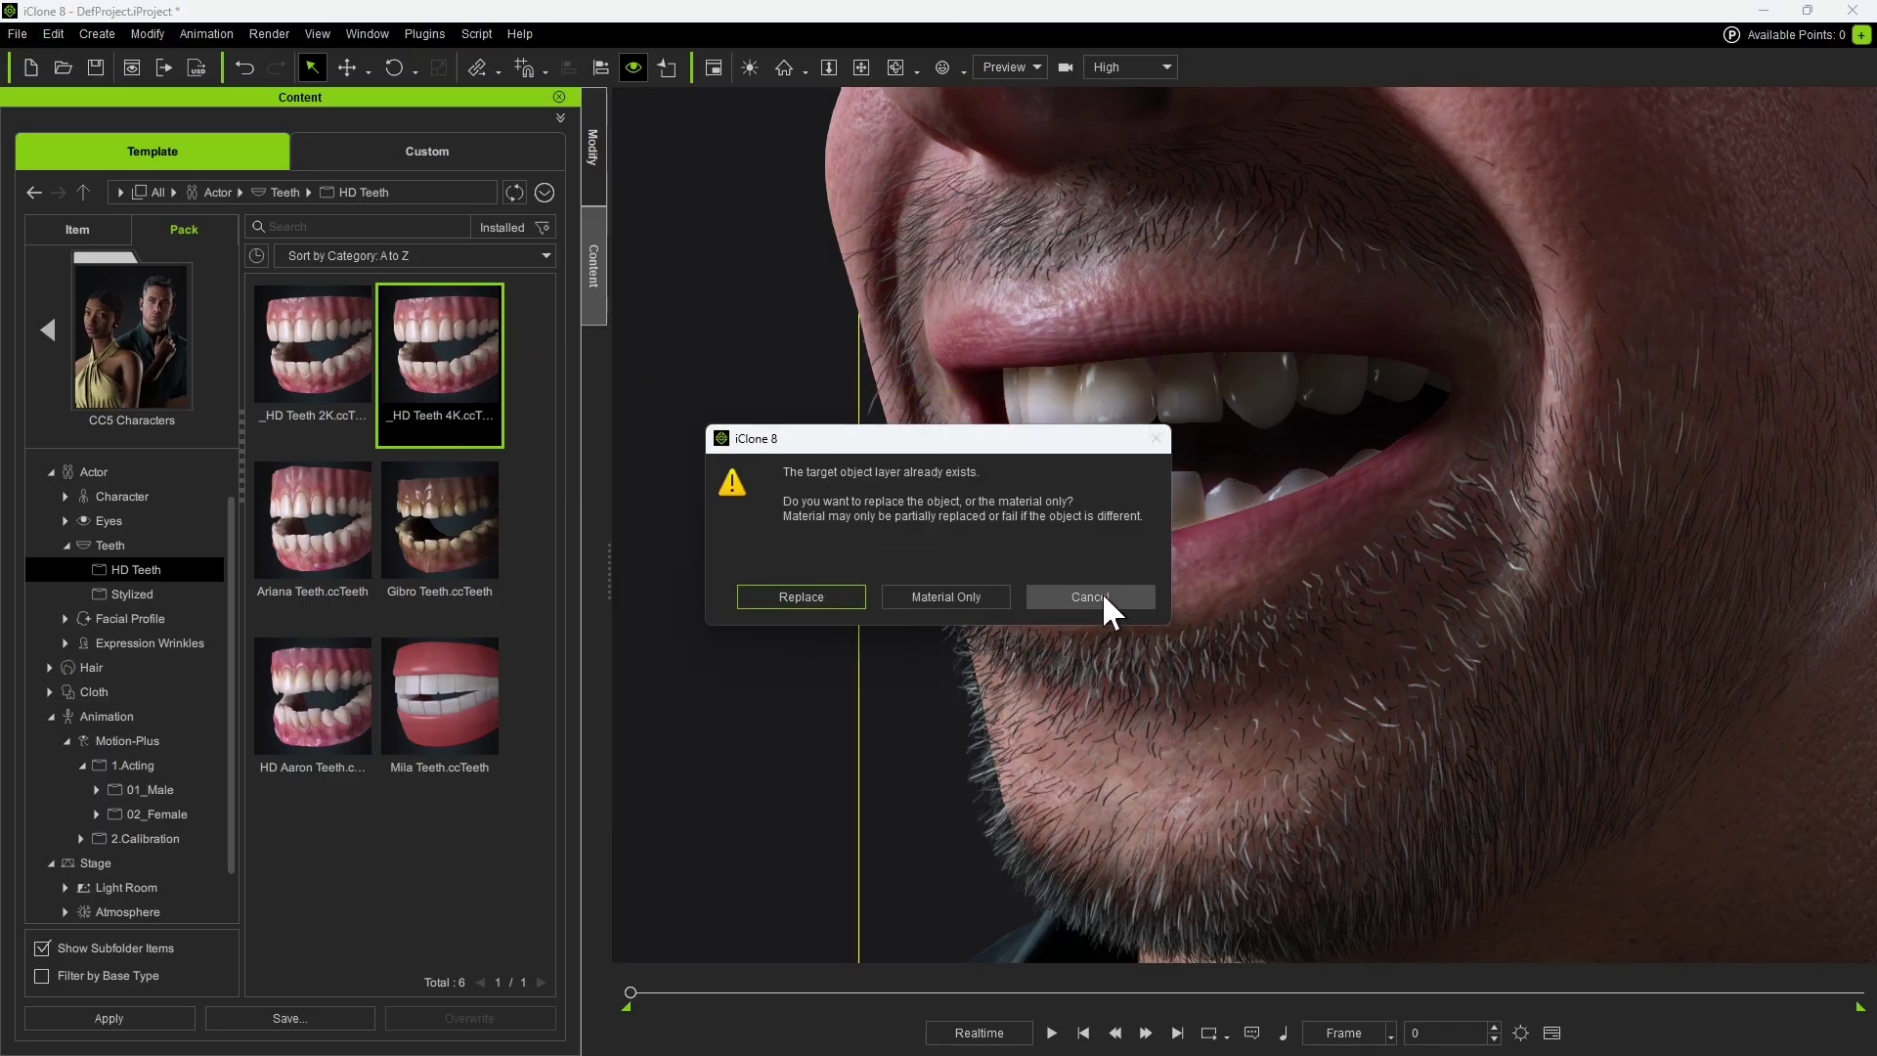
left_click(824, 598)
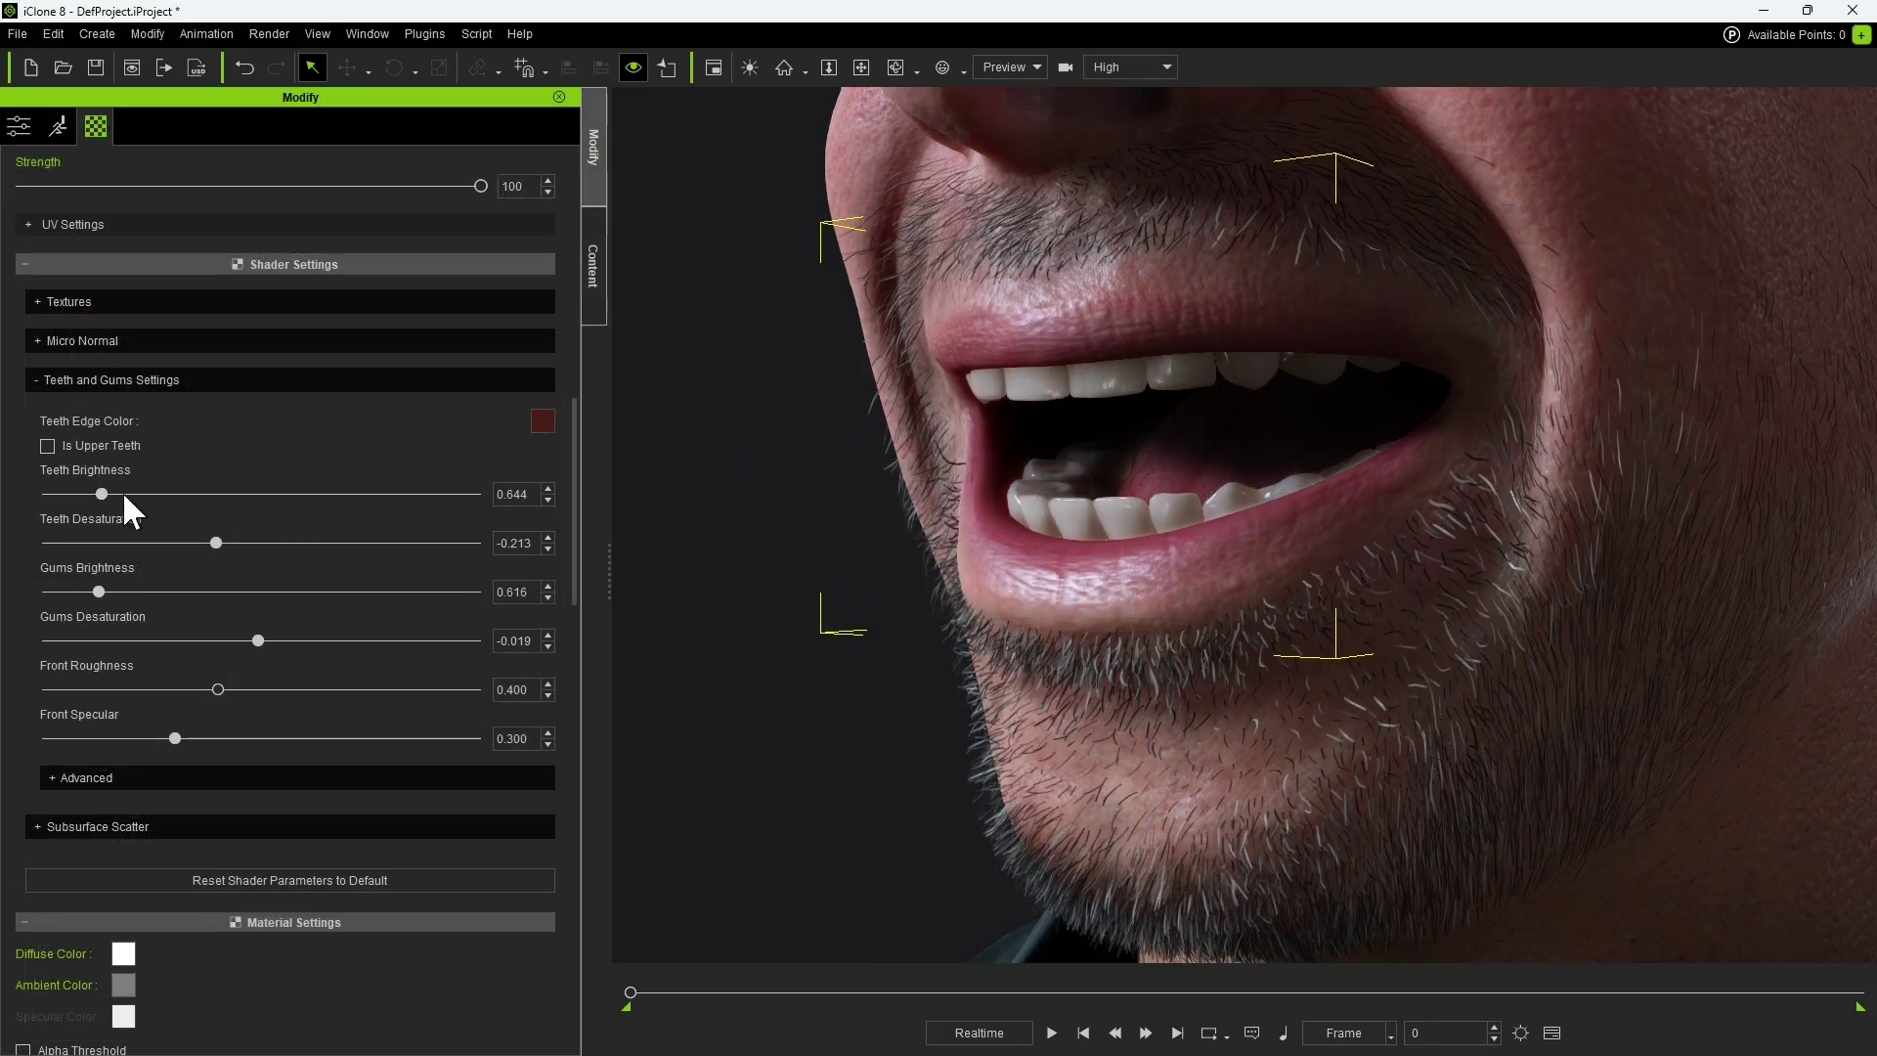
Set teeth brightness 0.874, desaturation -0.775 and front roughness 0.269
mouse_move(126, 494)
left_mouse_down()
mouse_move(144, 494)
mouse_move(121, 495)
left_mouse_up()
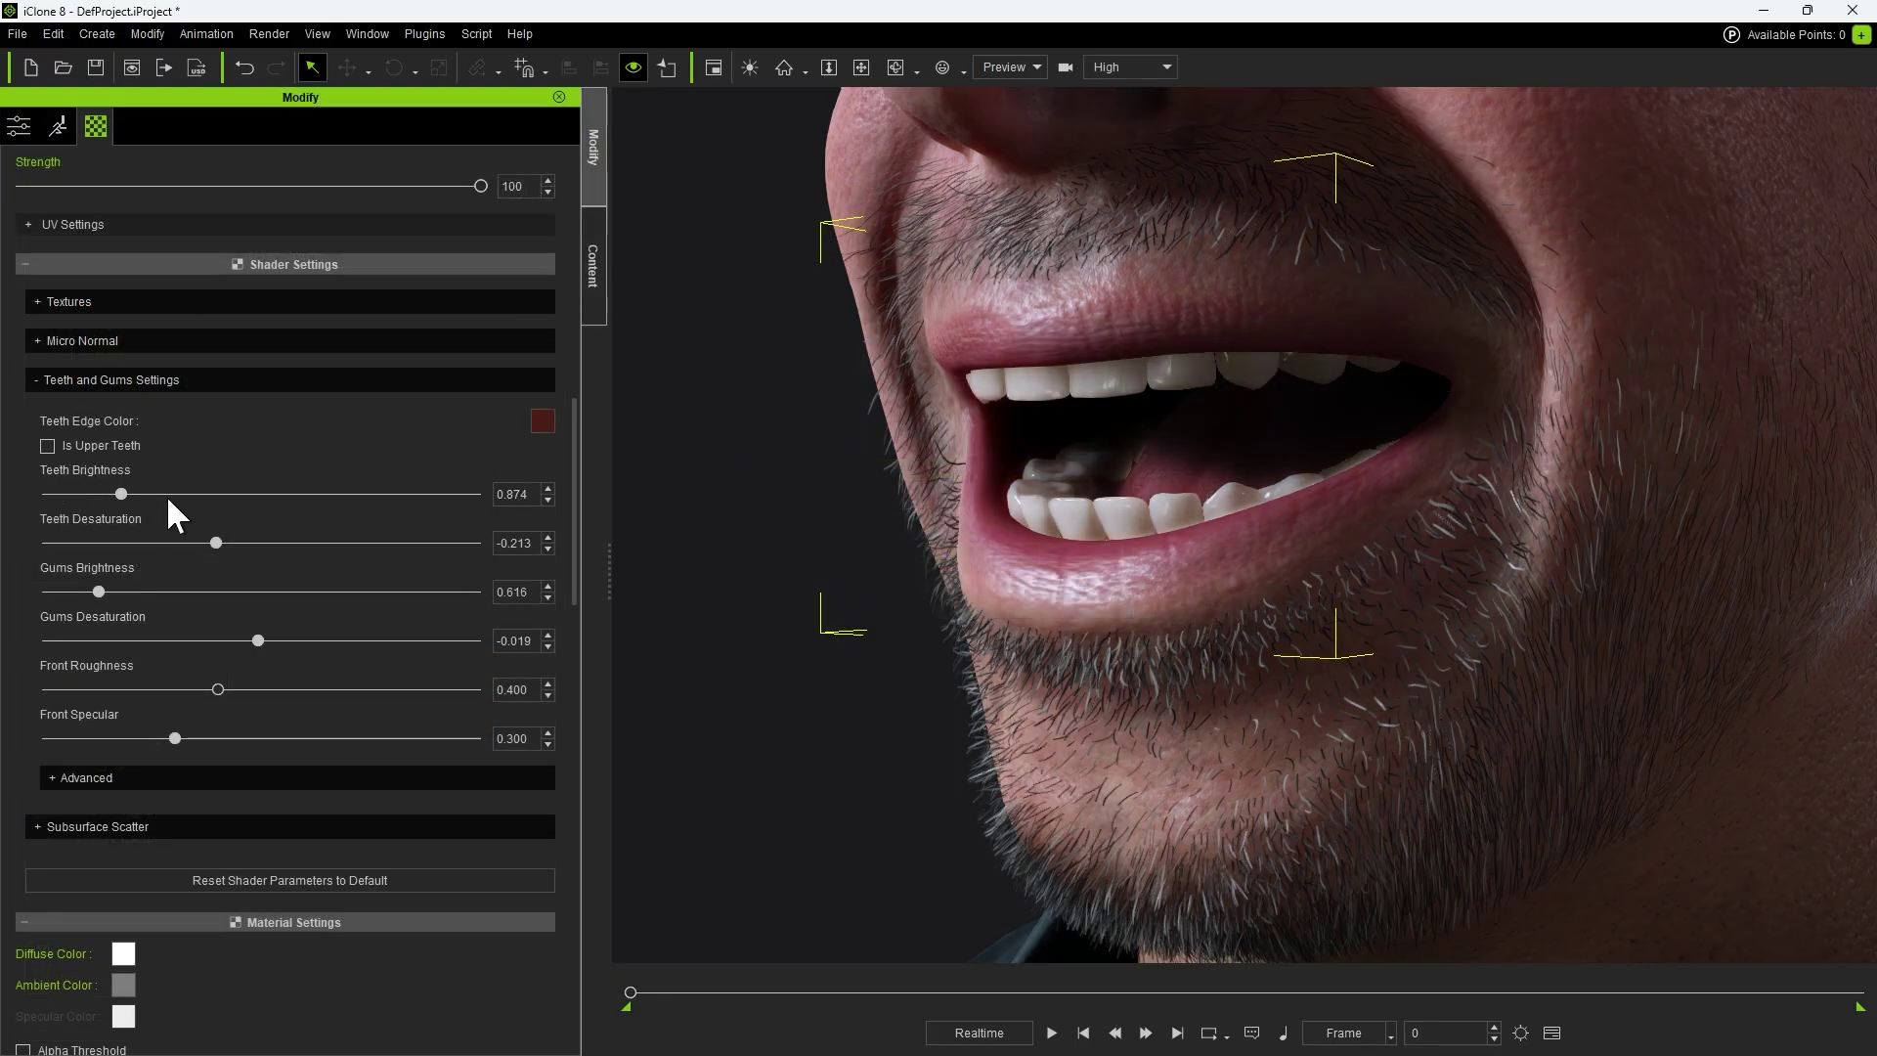
left_click_drag(216, 542, 94, 541)
left_click_drag(217, 688, 248, 739)
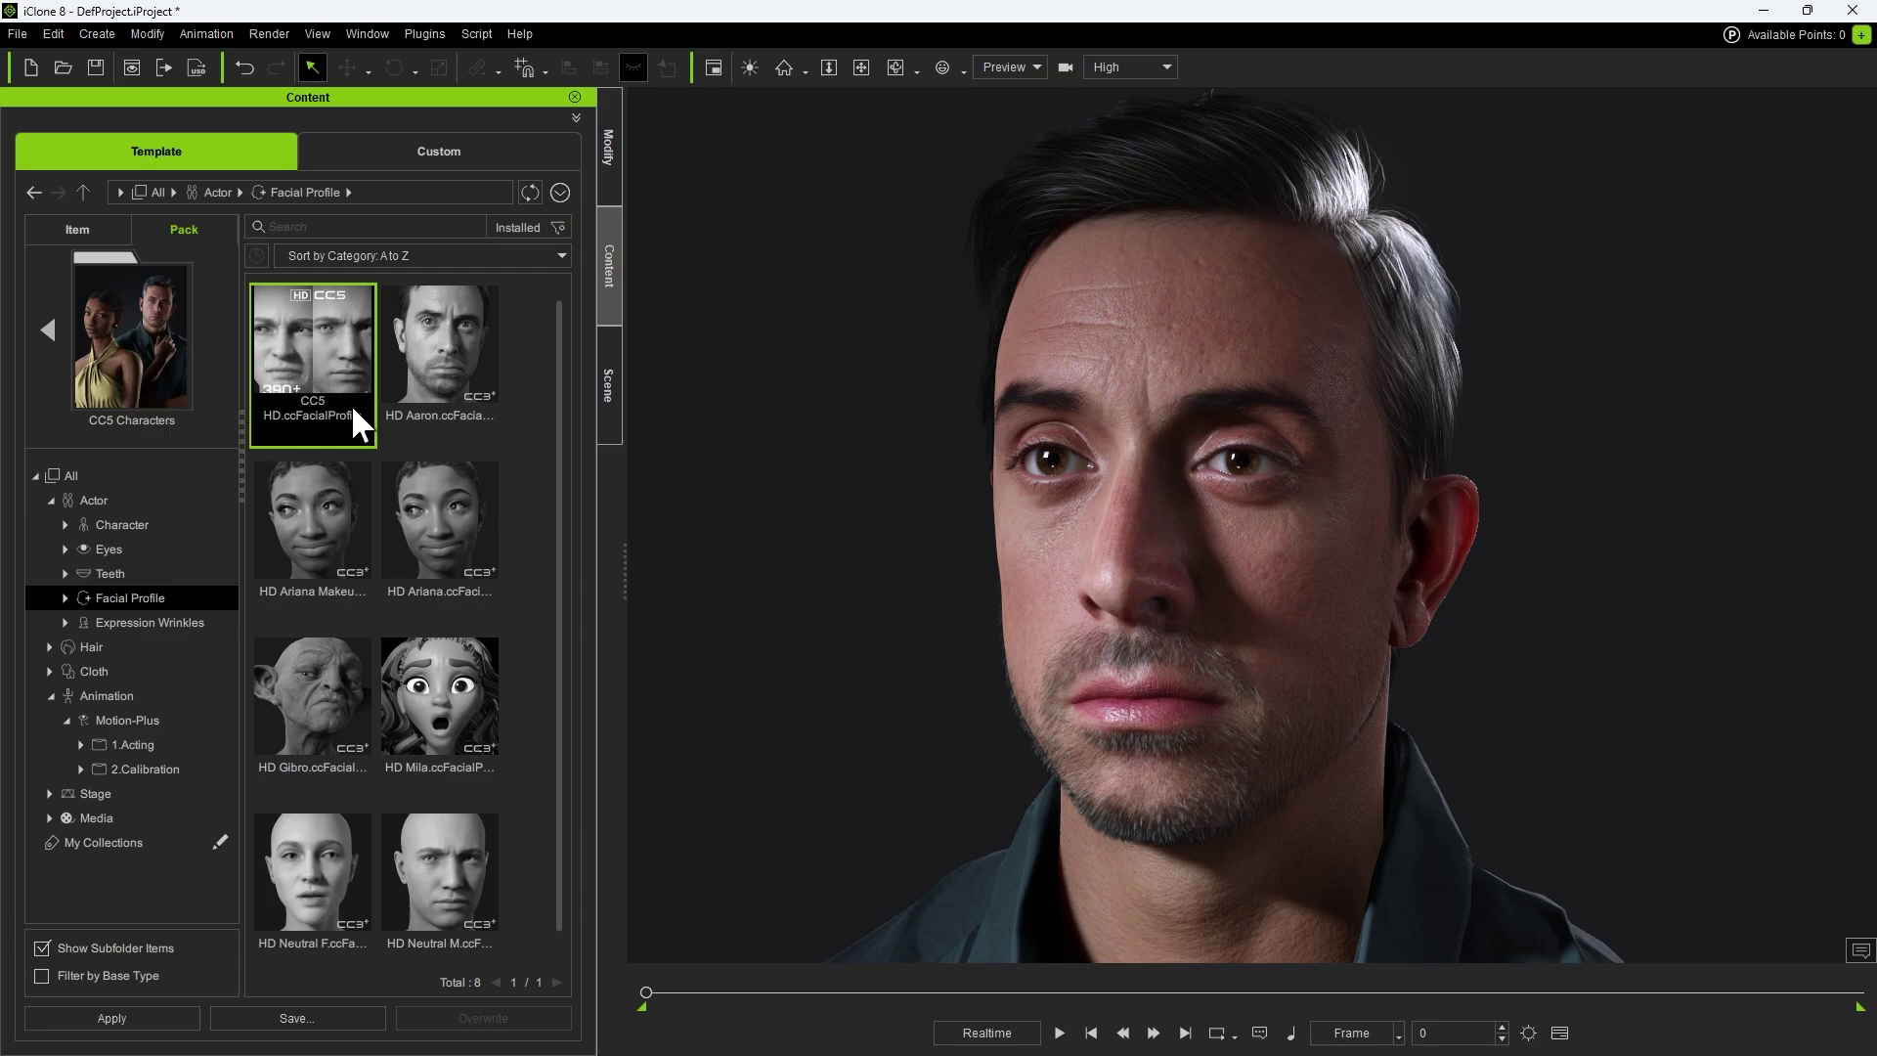
Drag the CC5 HD.ccFacialProfile onto HD Aaron in the viewport
left_click_drag(350, 403, 1201, 526)
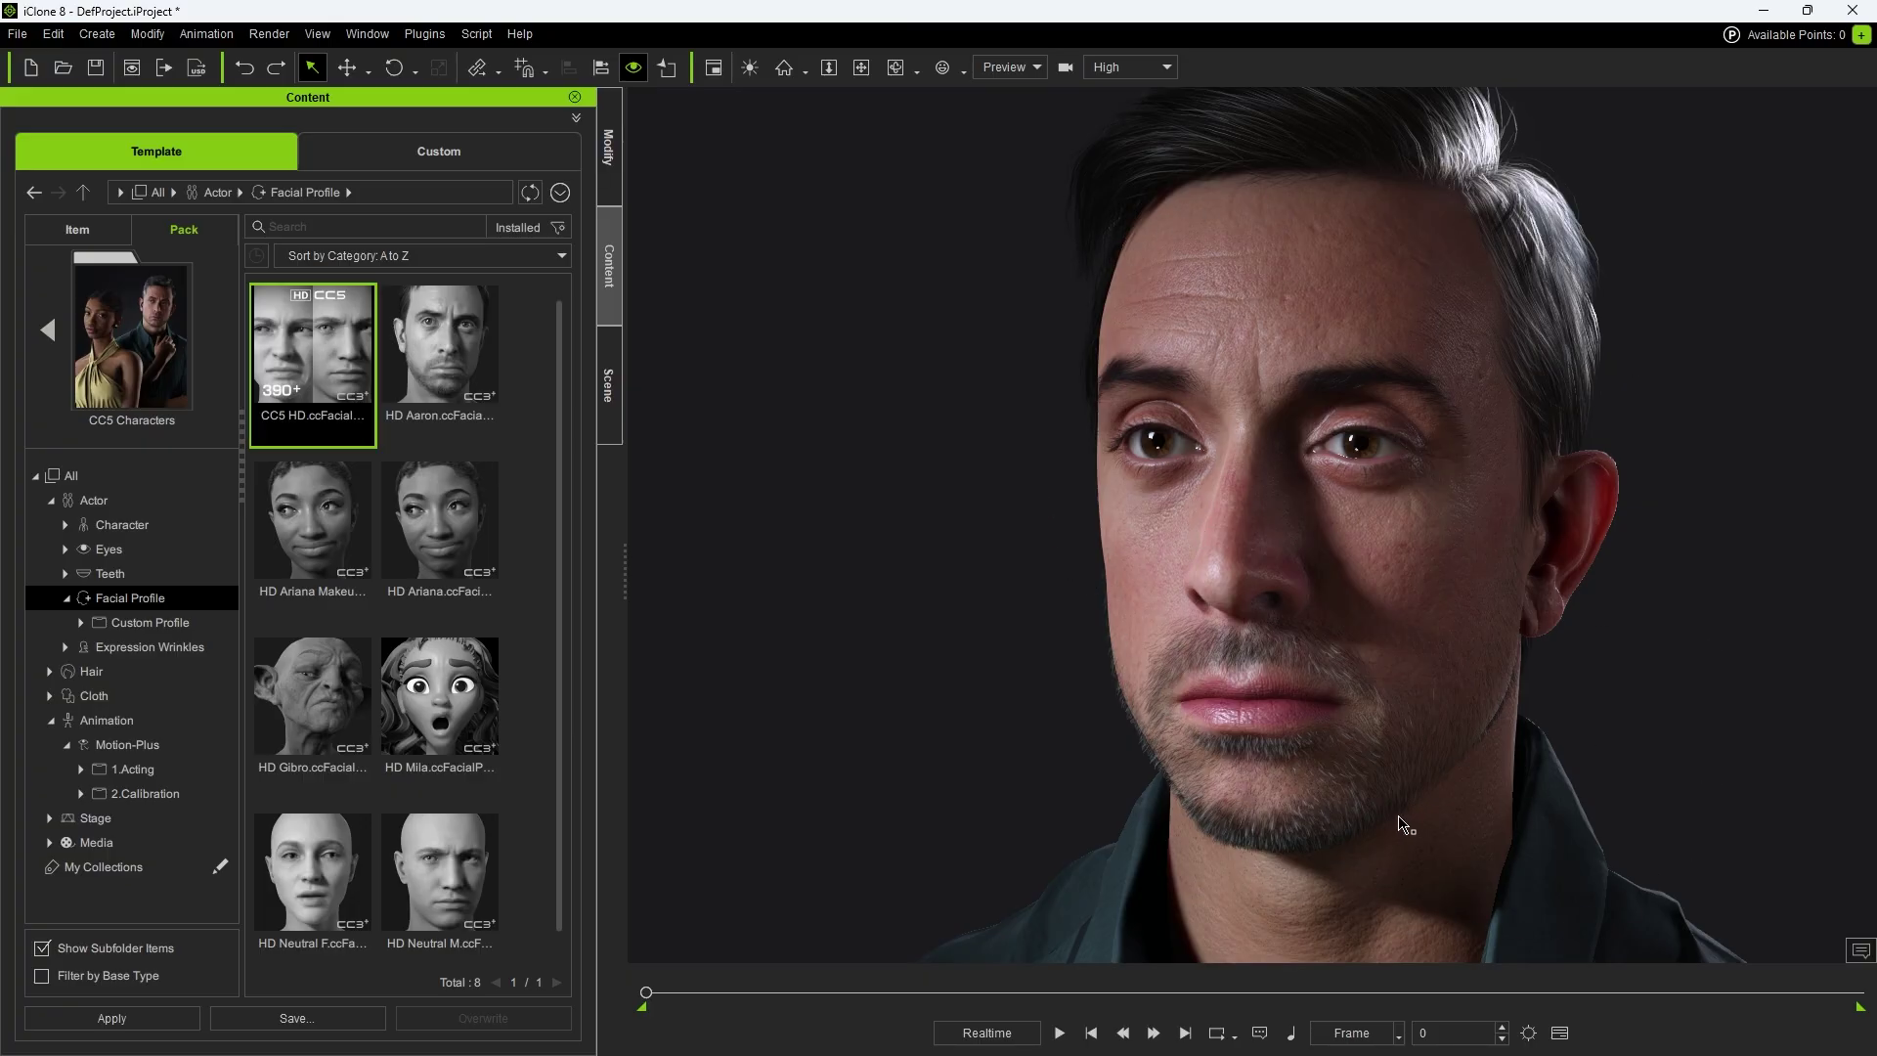
Turn on Face Key from the Animation menu
left_click(208, 35)
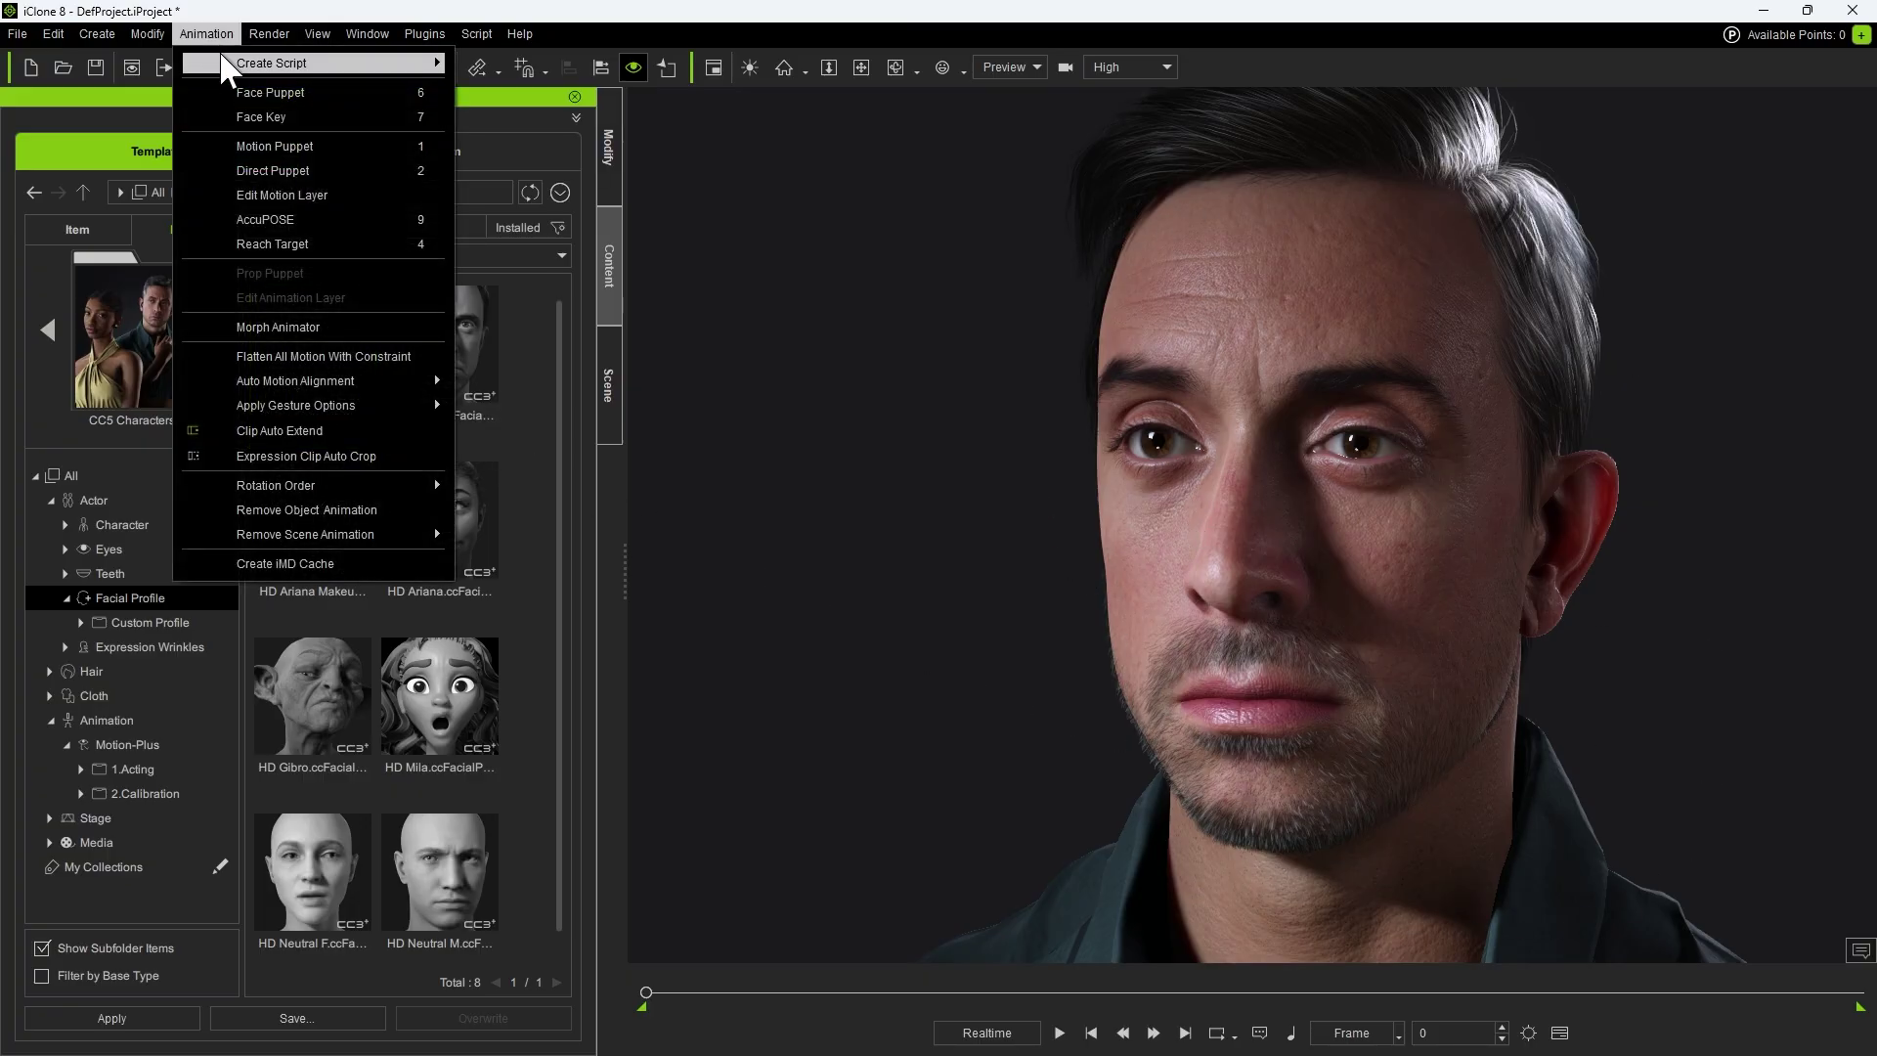
left_click(332, 120)
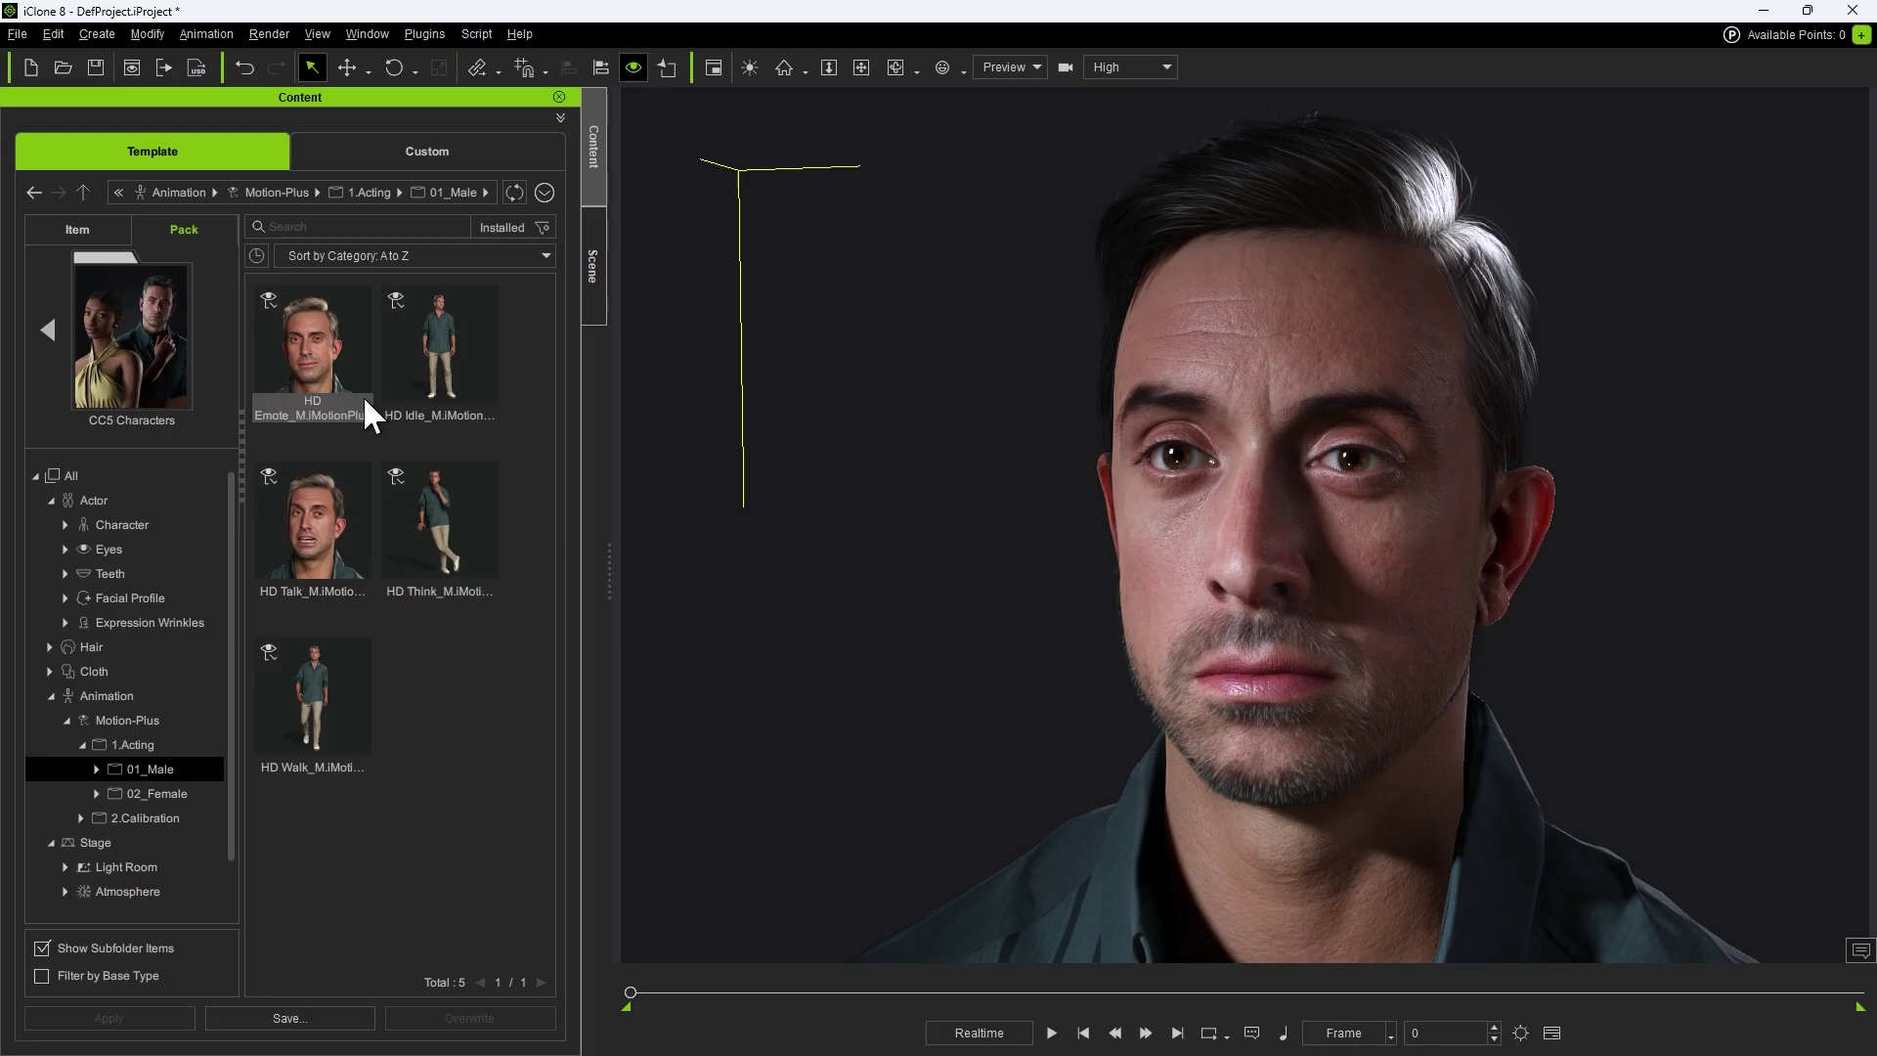
Apply the HD Emote_M motion to HD Aaron and play it
left_click(328, 355)
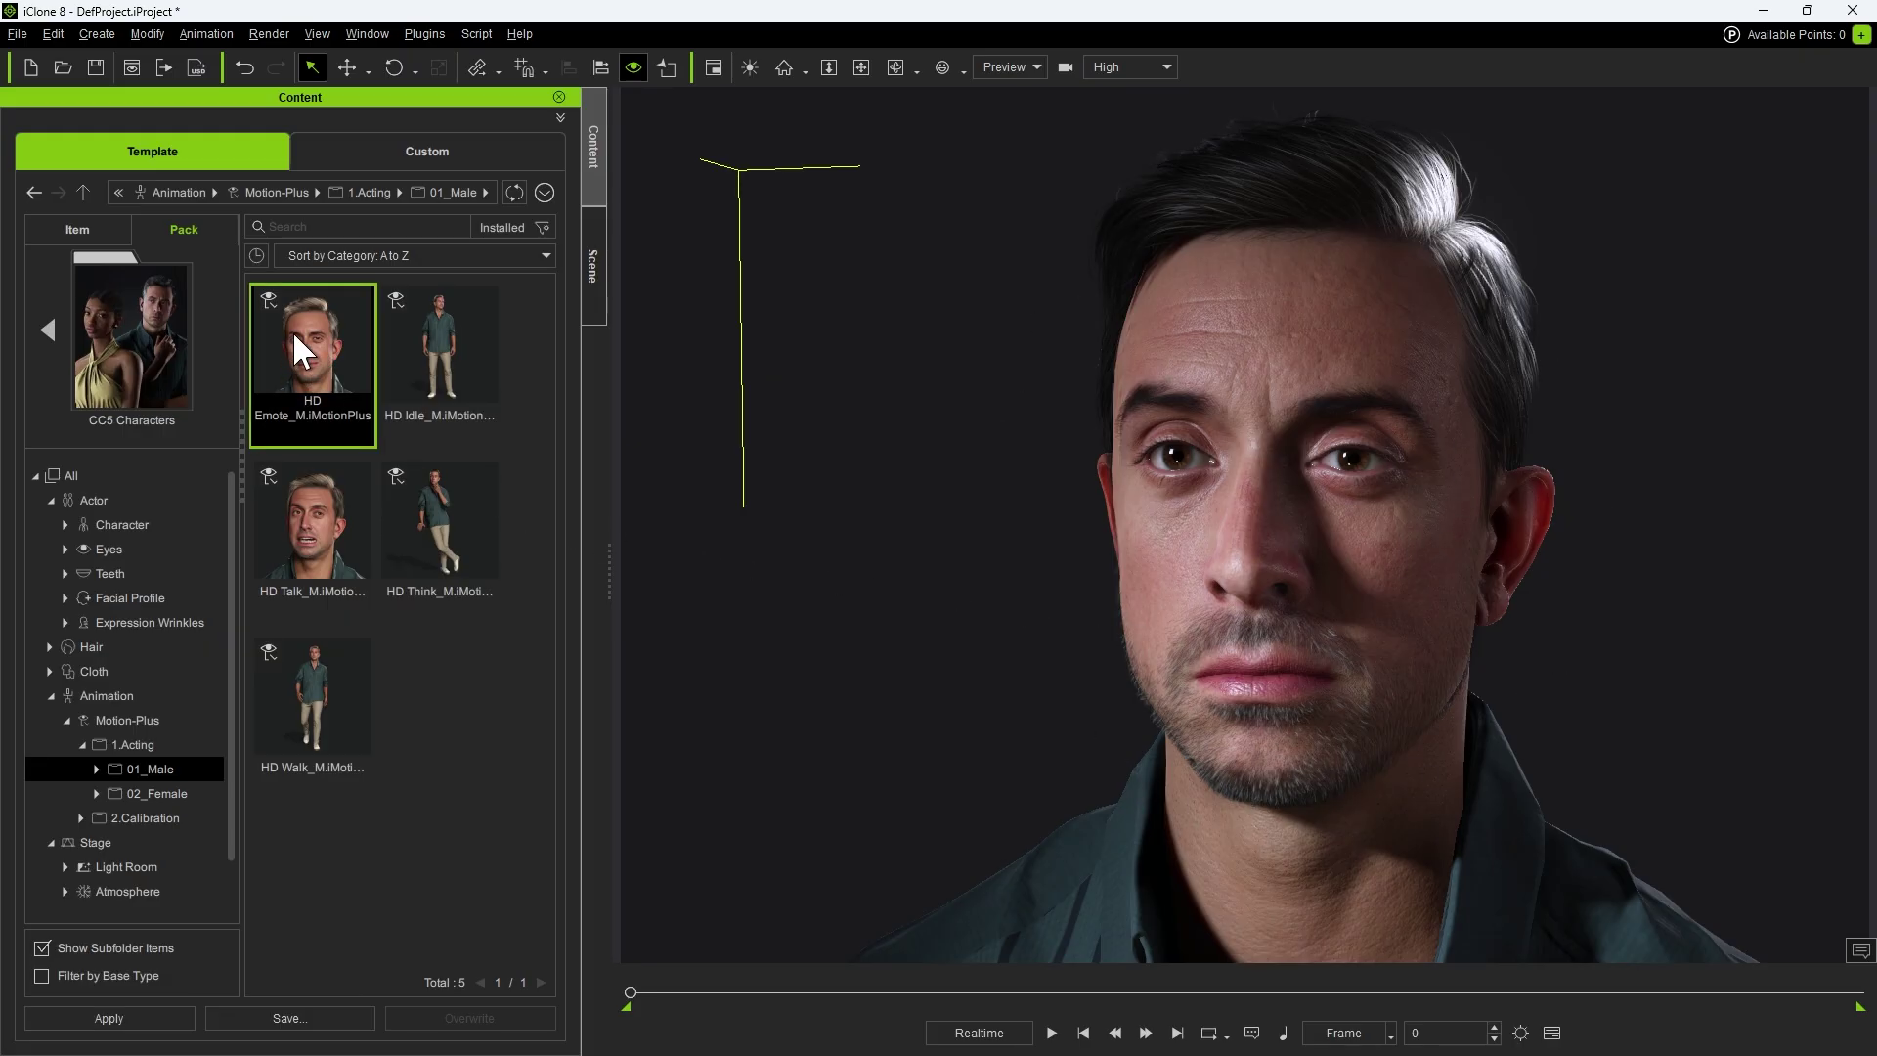
left_click_drag(331, 336, 1281, 528)
left_click(1051, 1032)
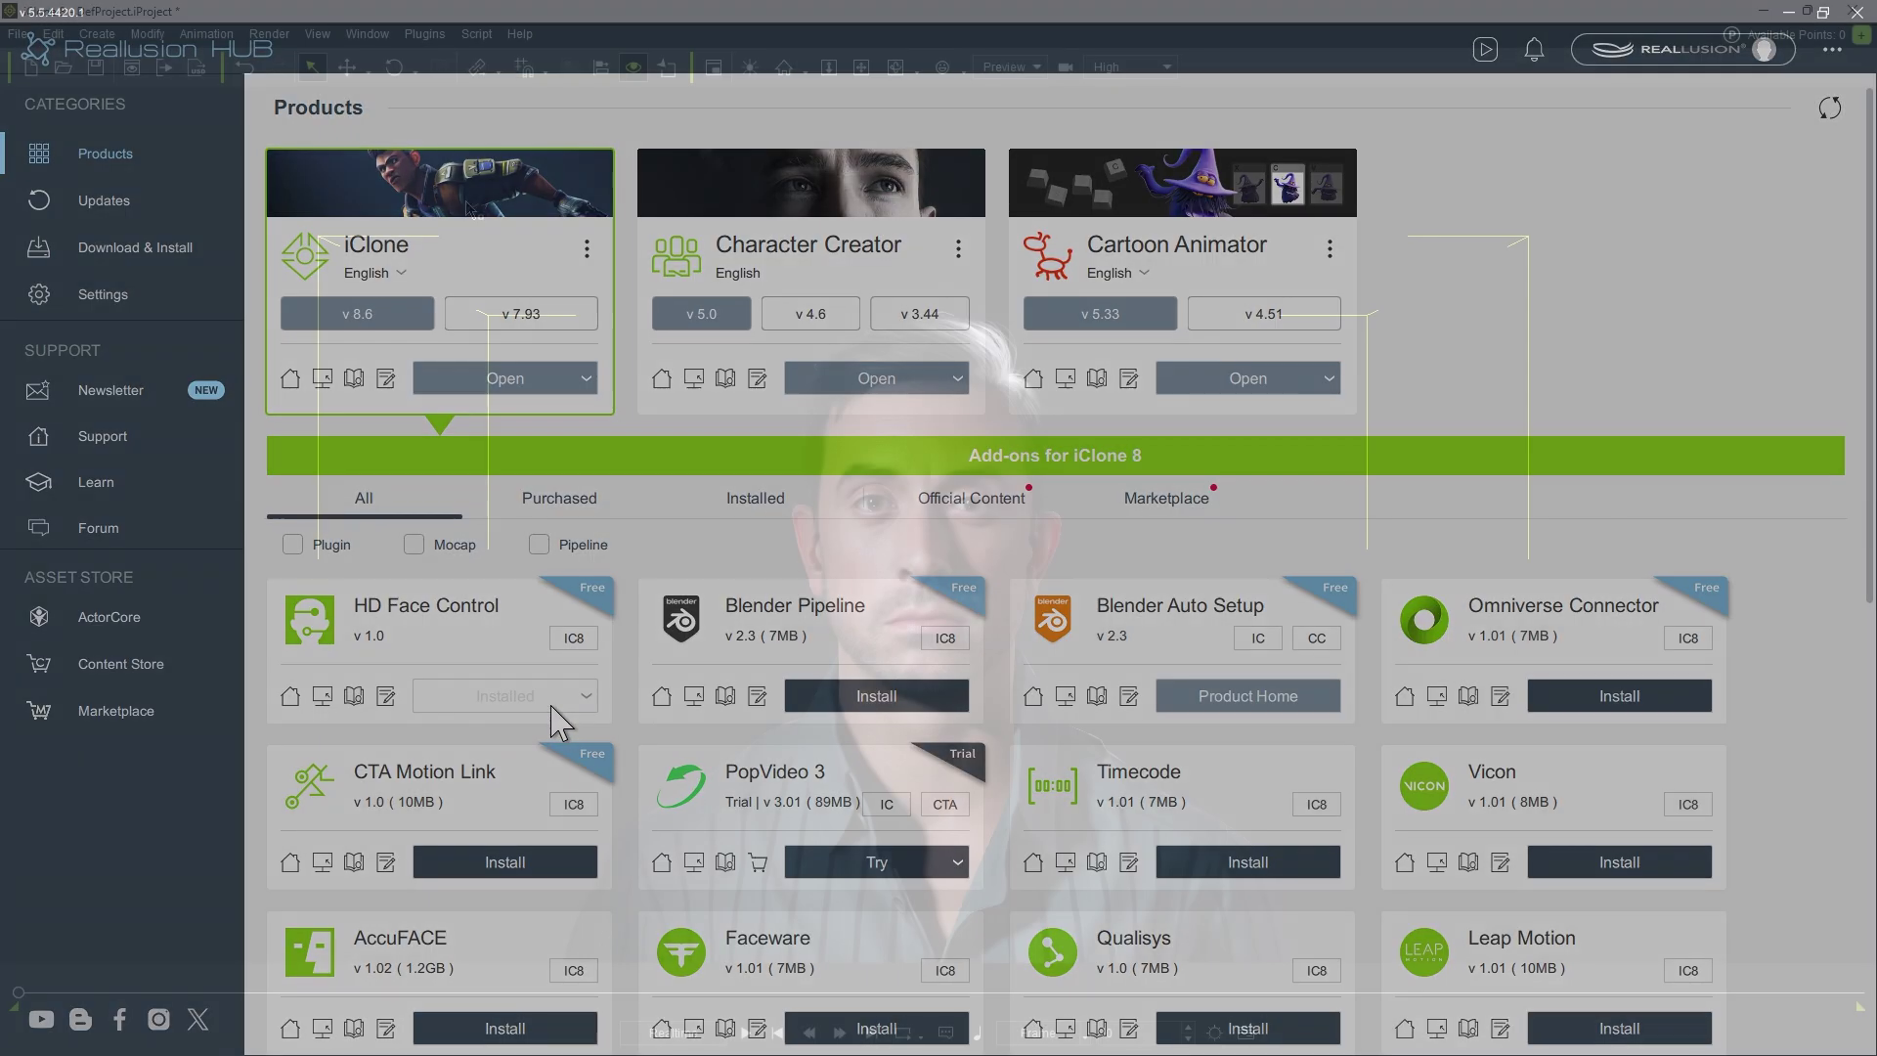
Open the HD Face Control plugin panel
left_click(424, 33)
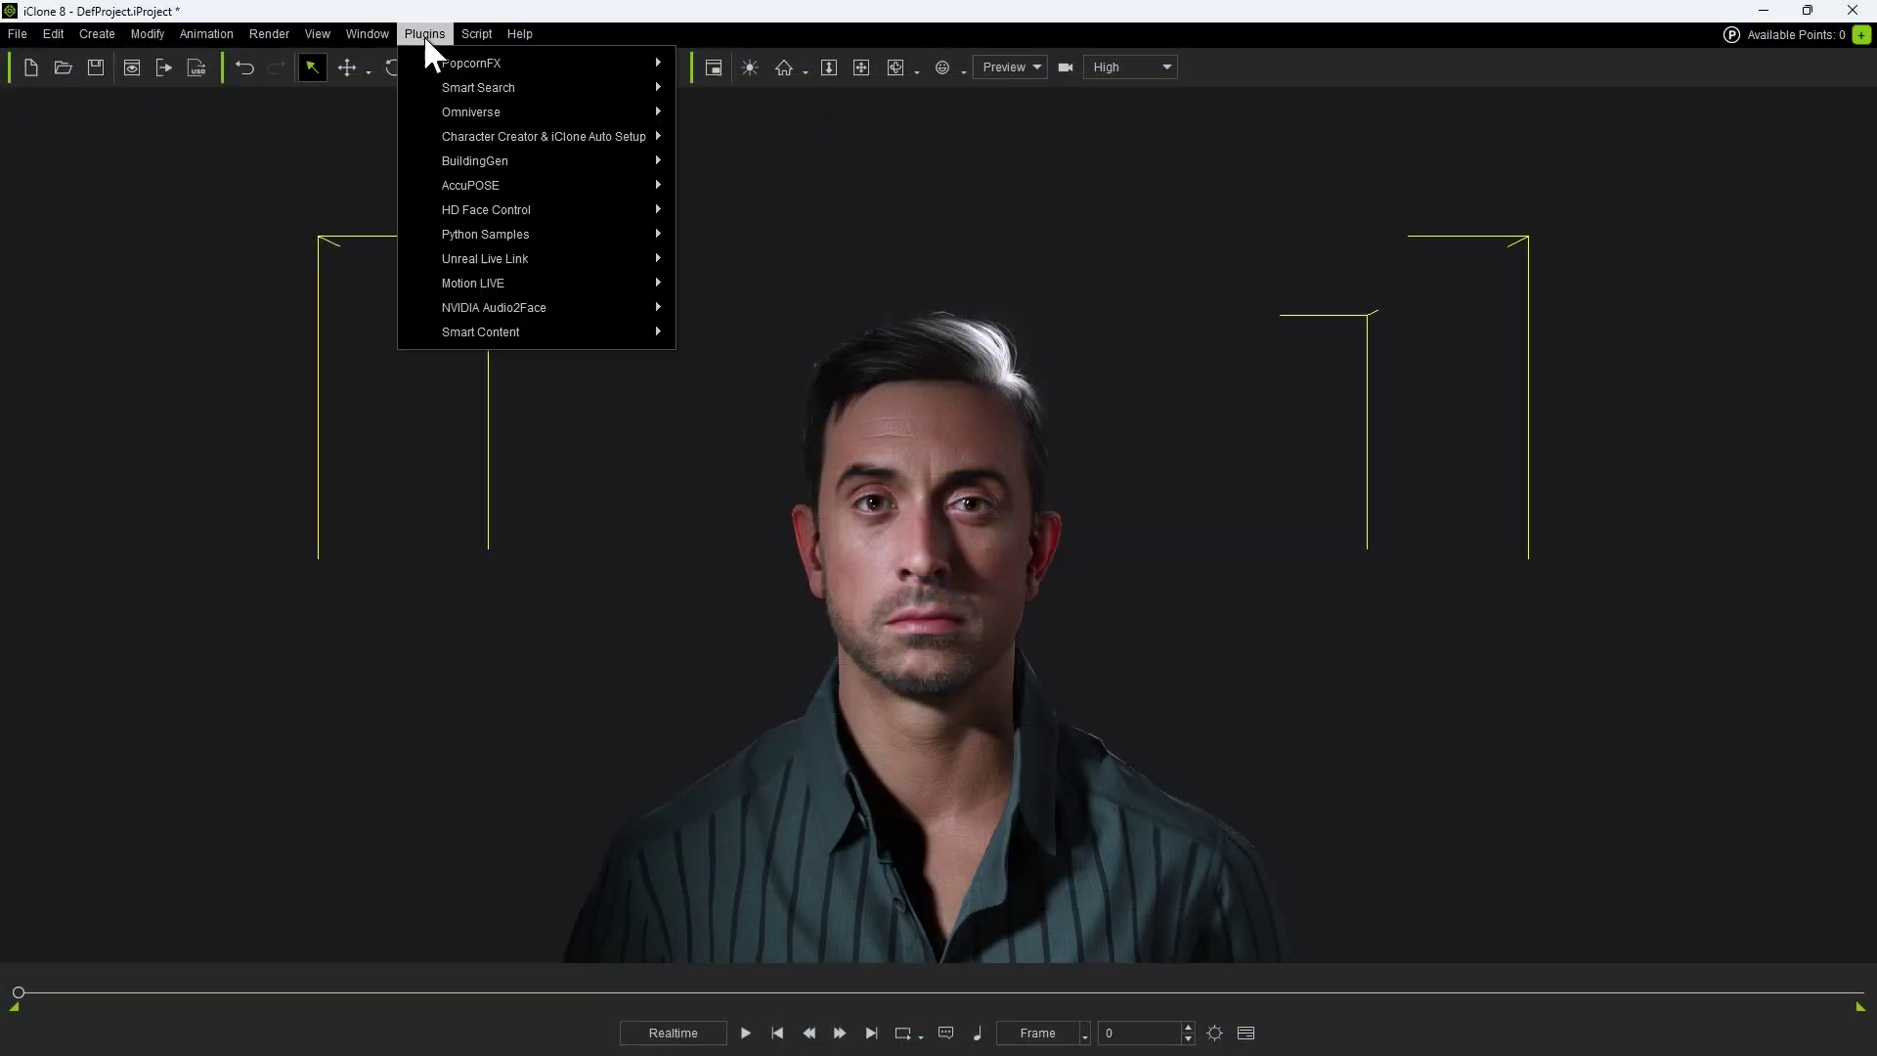
mouse_move(620, 209)
left_click(790, 209)
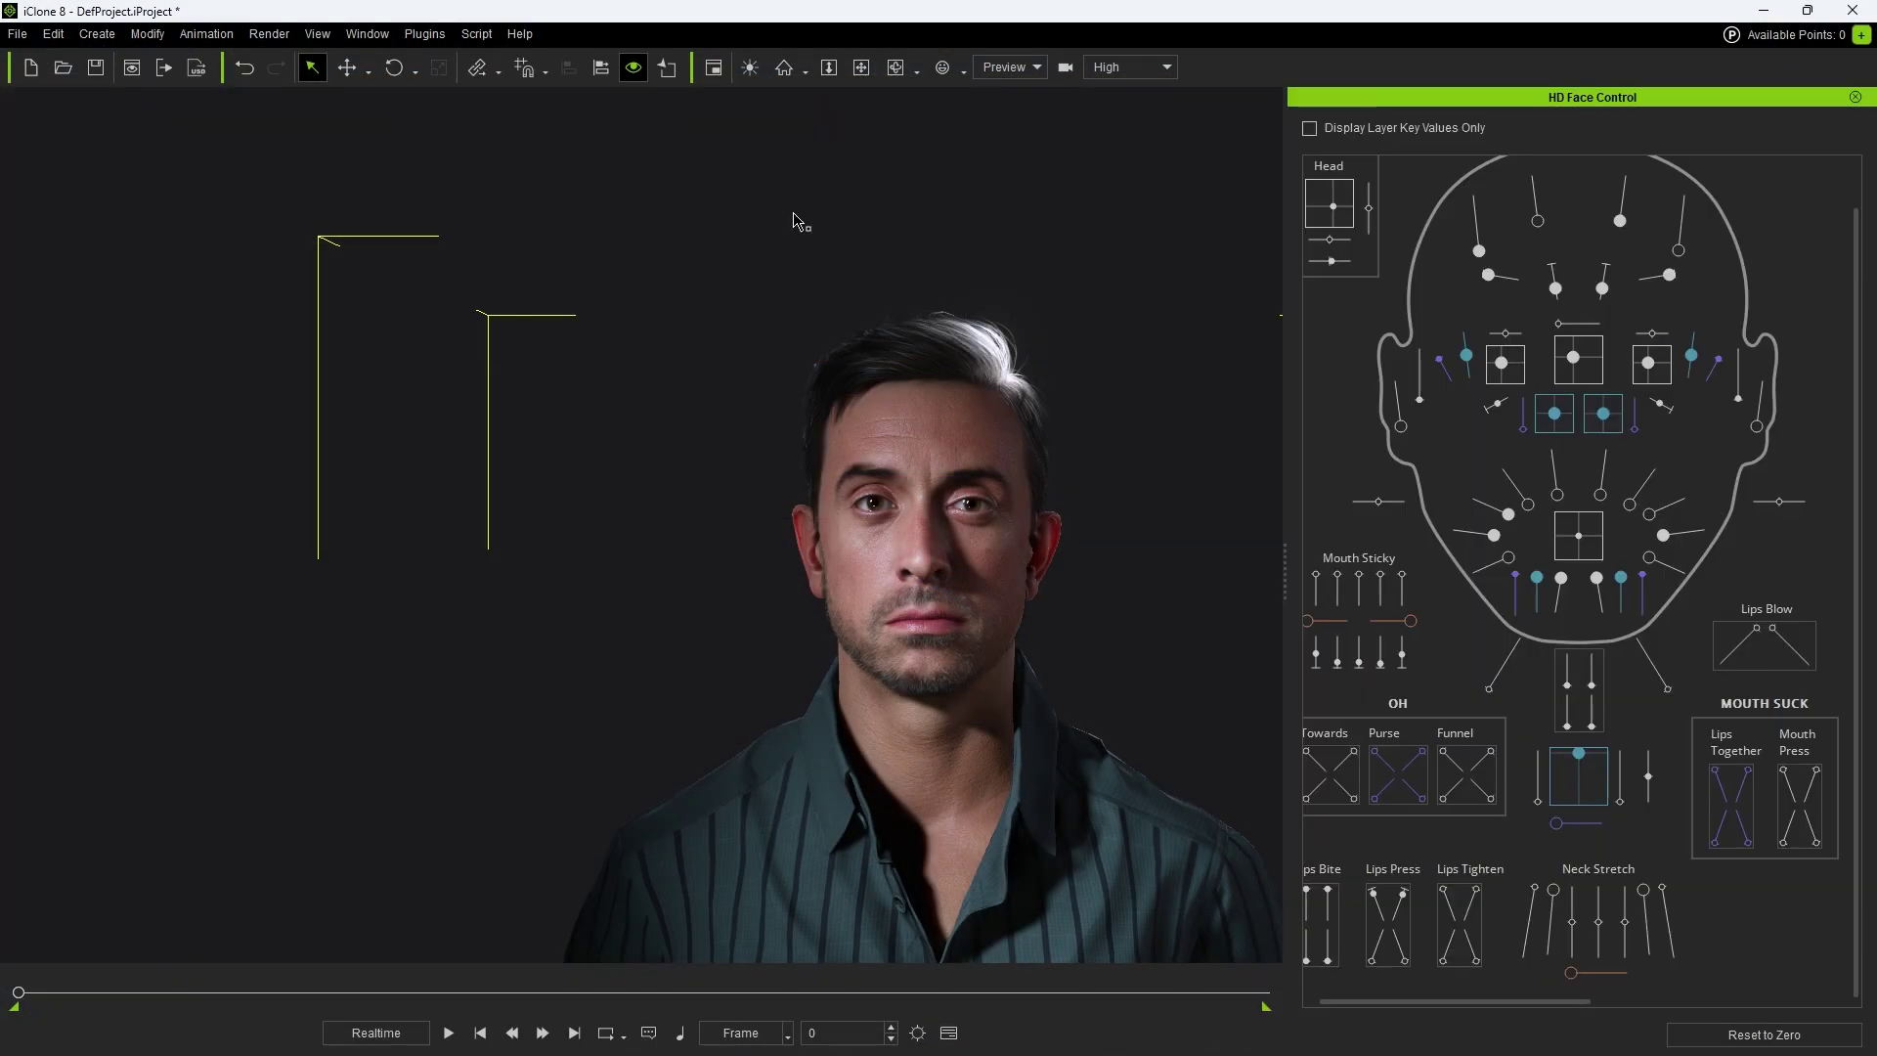
Widen the HD Face Control panel and zoom its canvas onto the eye controls
left_click_drag(1282, 578, 536, 541)
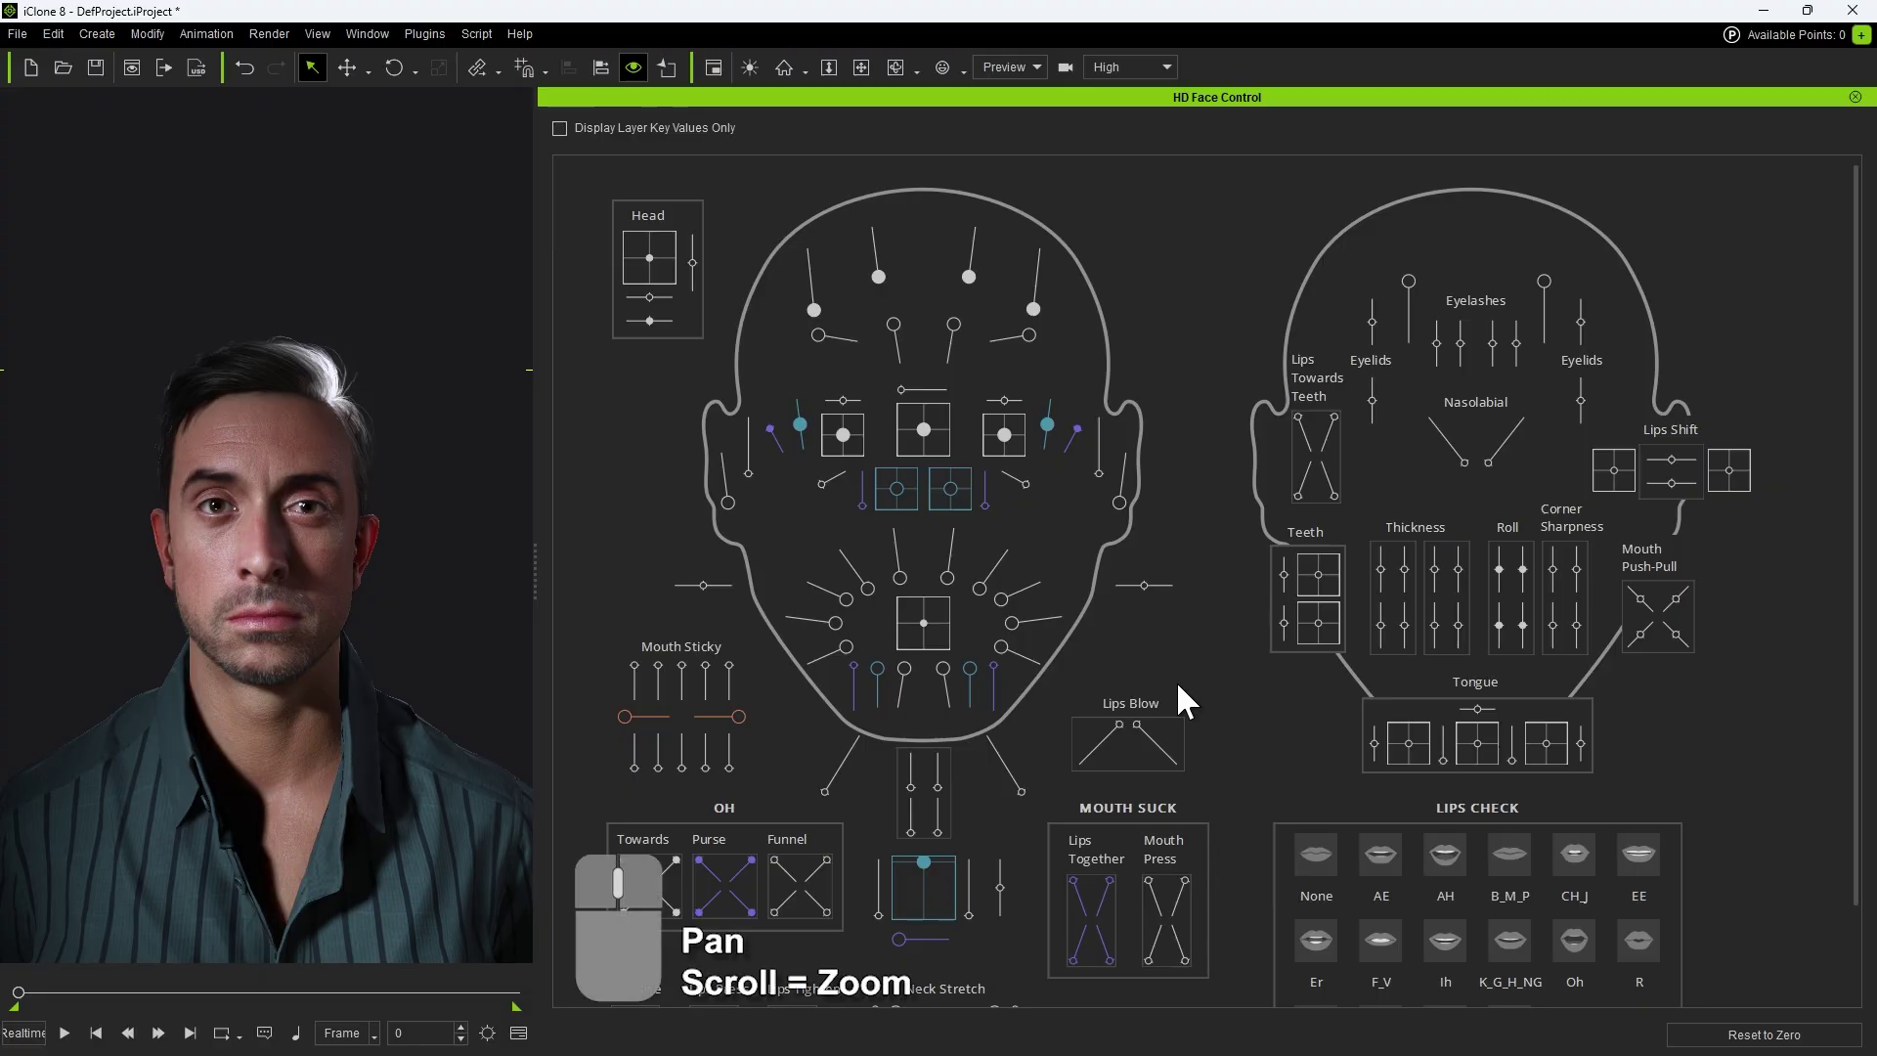
middle_click_drag(1178, 686, 1163, 585)
scroll(923, 438, "up", 2)
scroll(923, 438, "up", 2)
middle_click_drag(964, 609, 1109, 708)
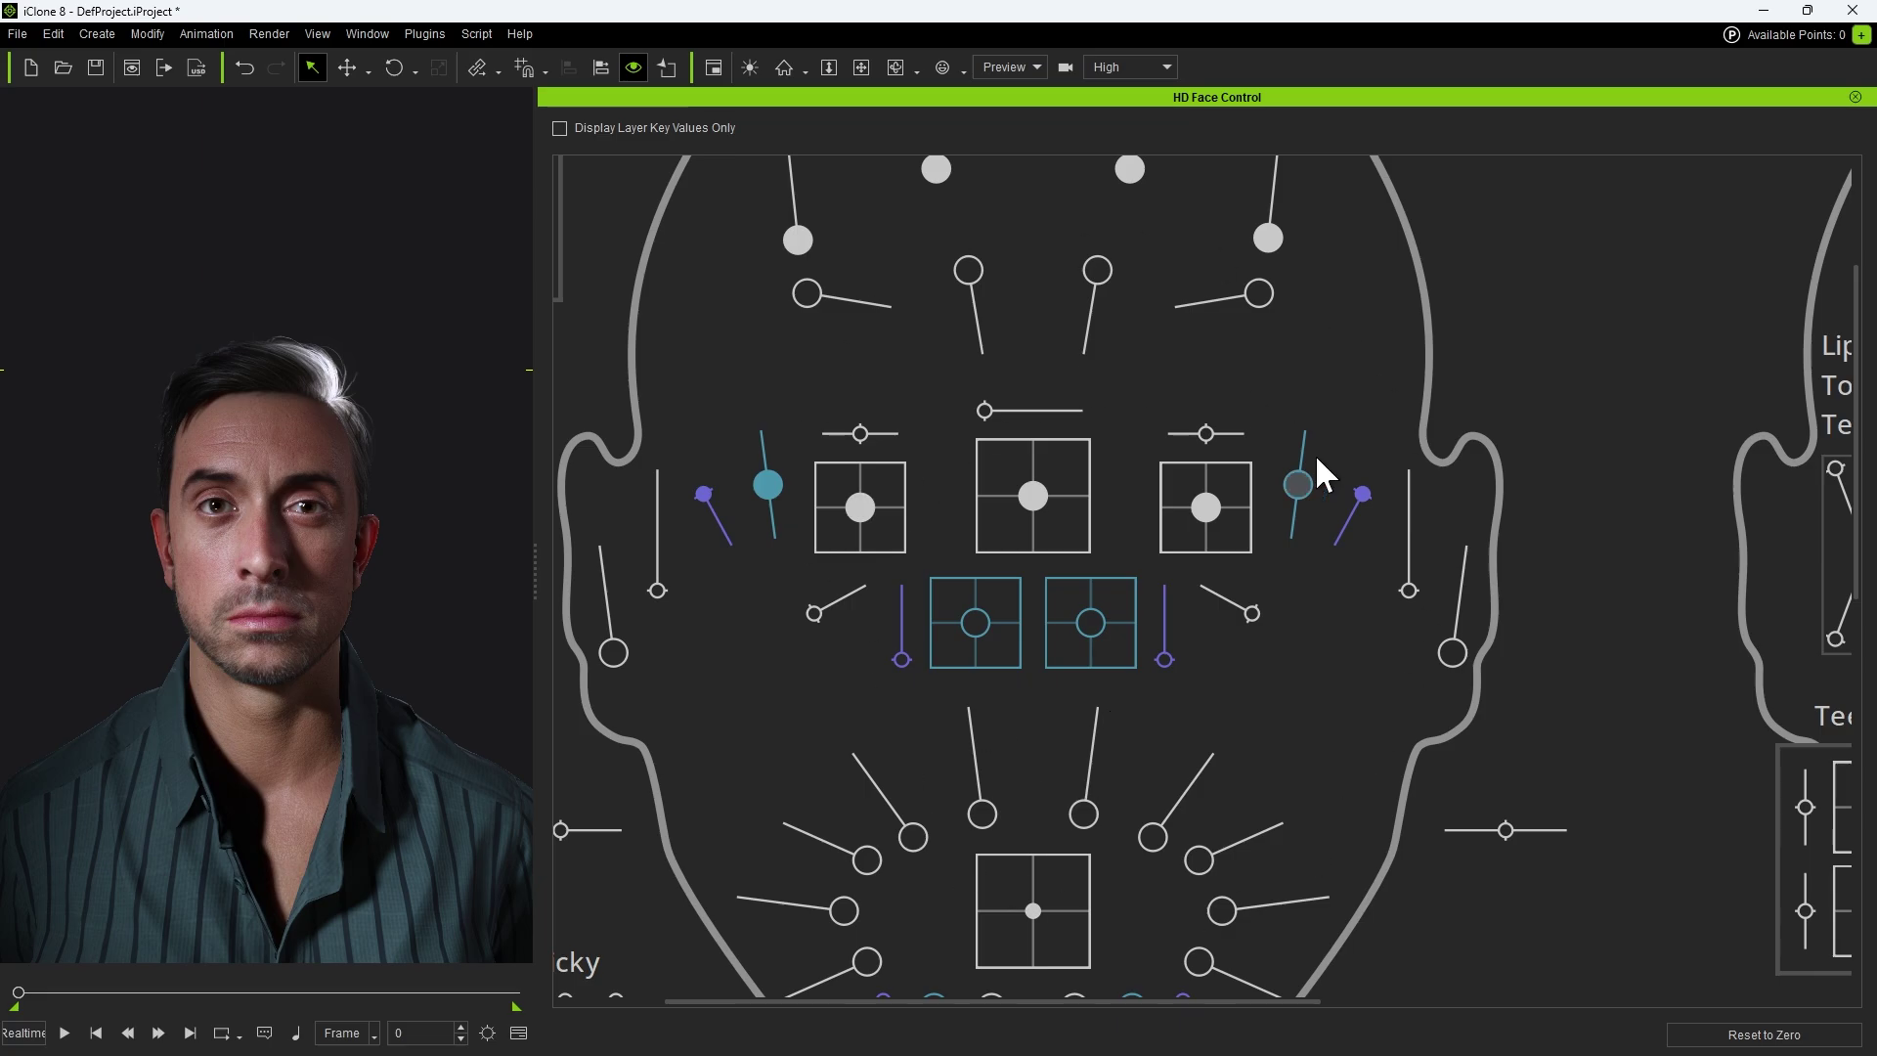
mouse_move(1034, 496)
mouse_move(1220, 506)
scroll(1274, 520, "down", 3)
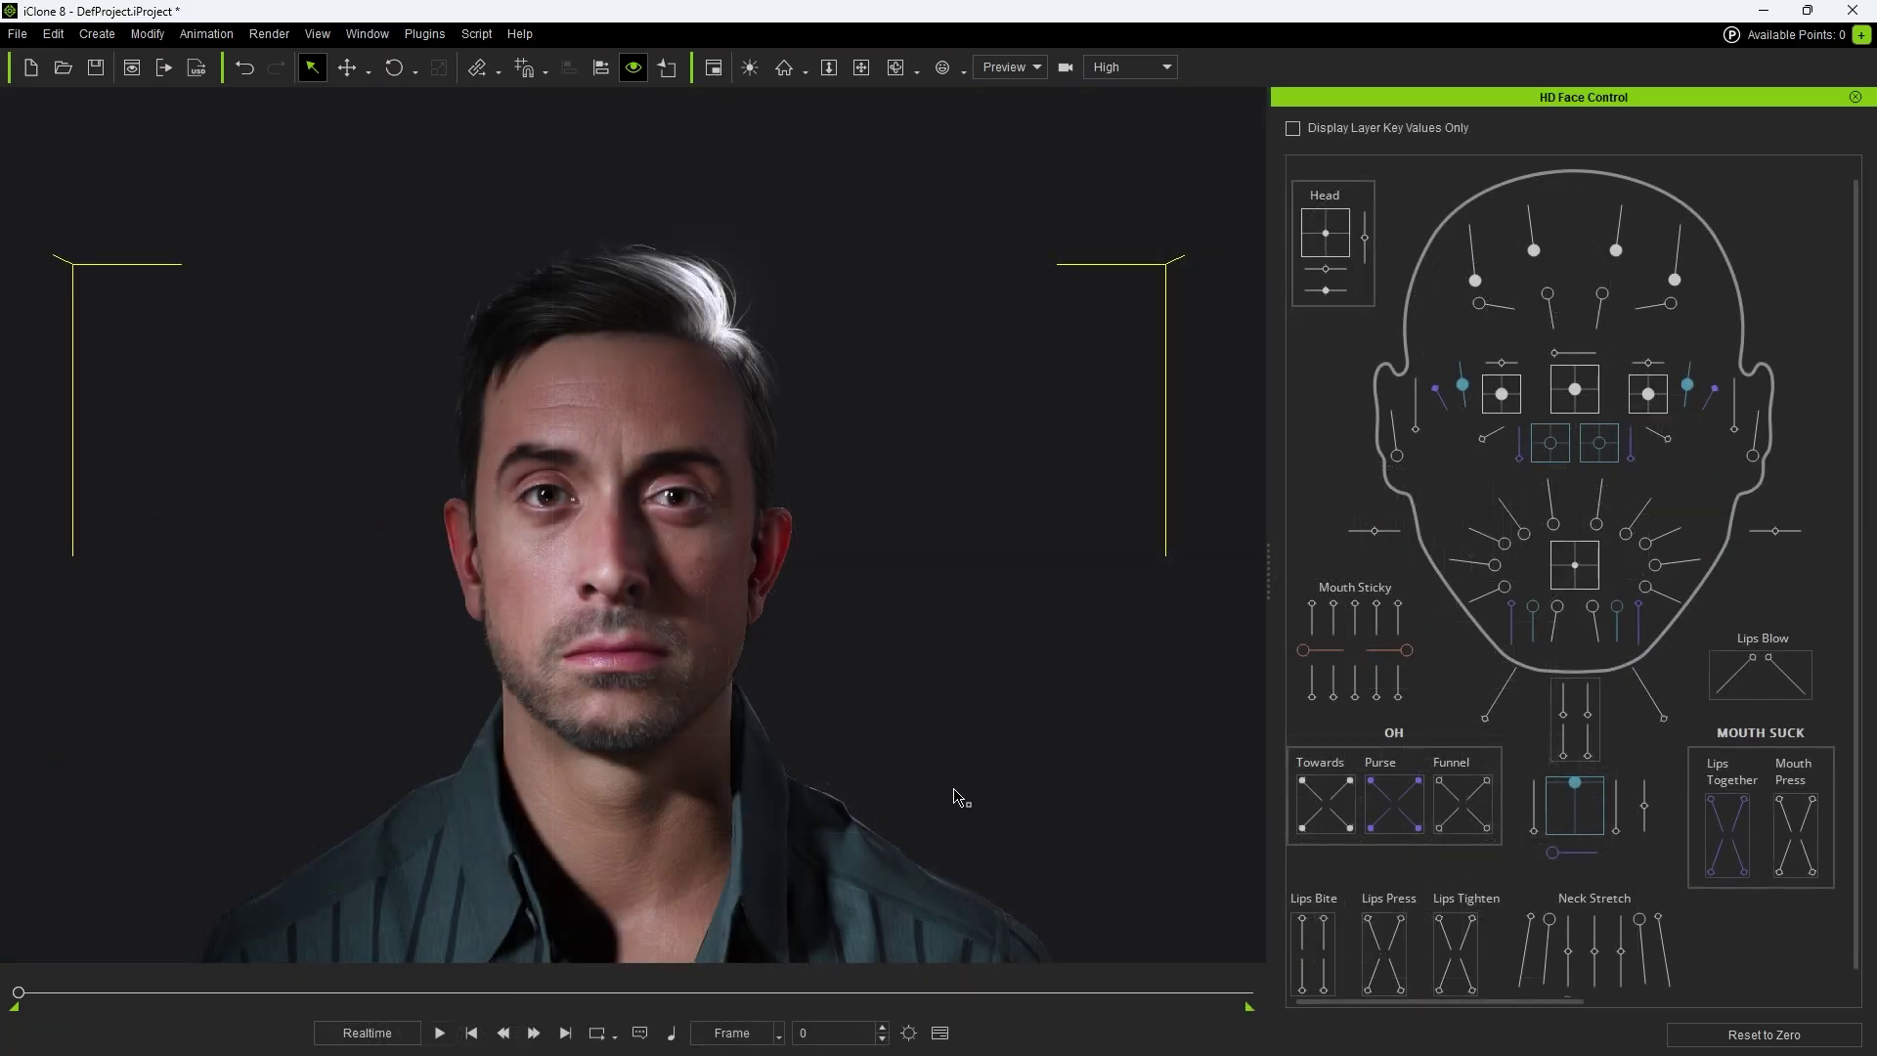
Play the emote, stop back at the start, and bring up the Timeline
left_click(439, 1033)
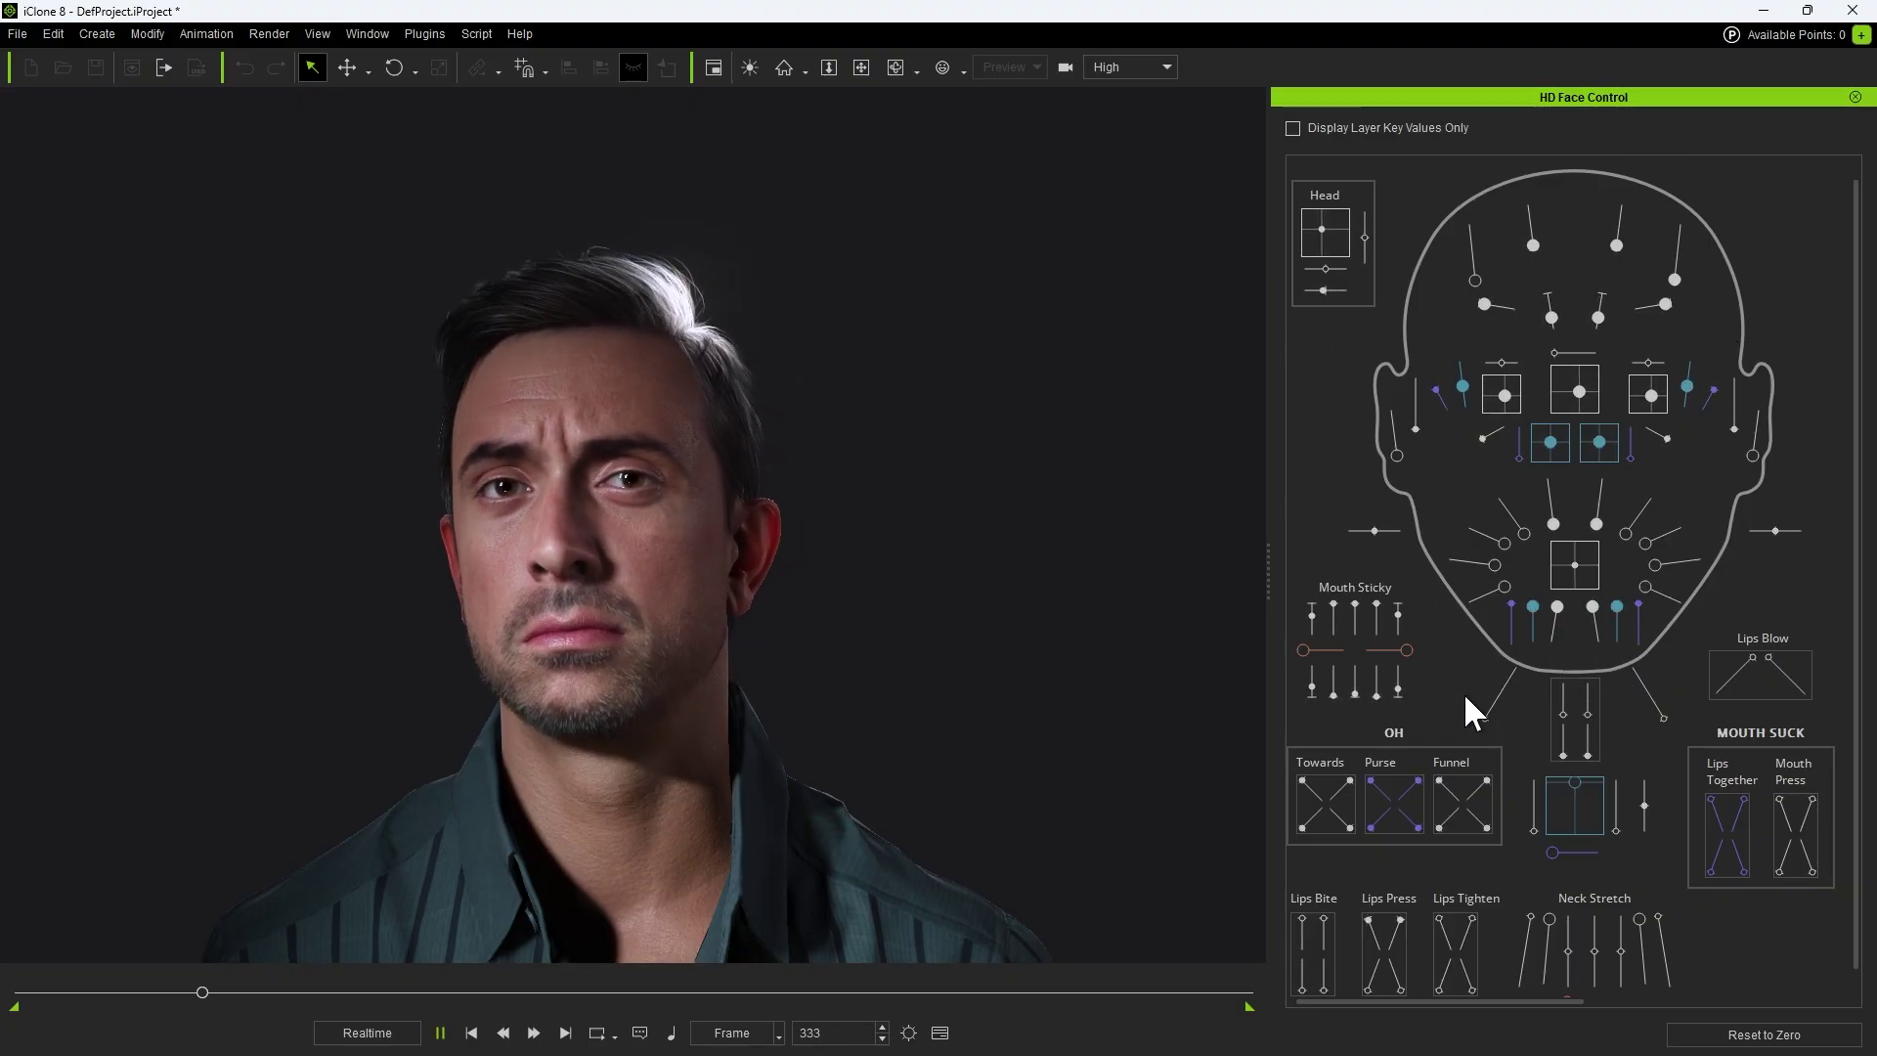
key("ctrl+space")
left_click(940, 1032)
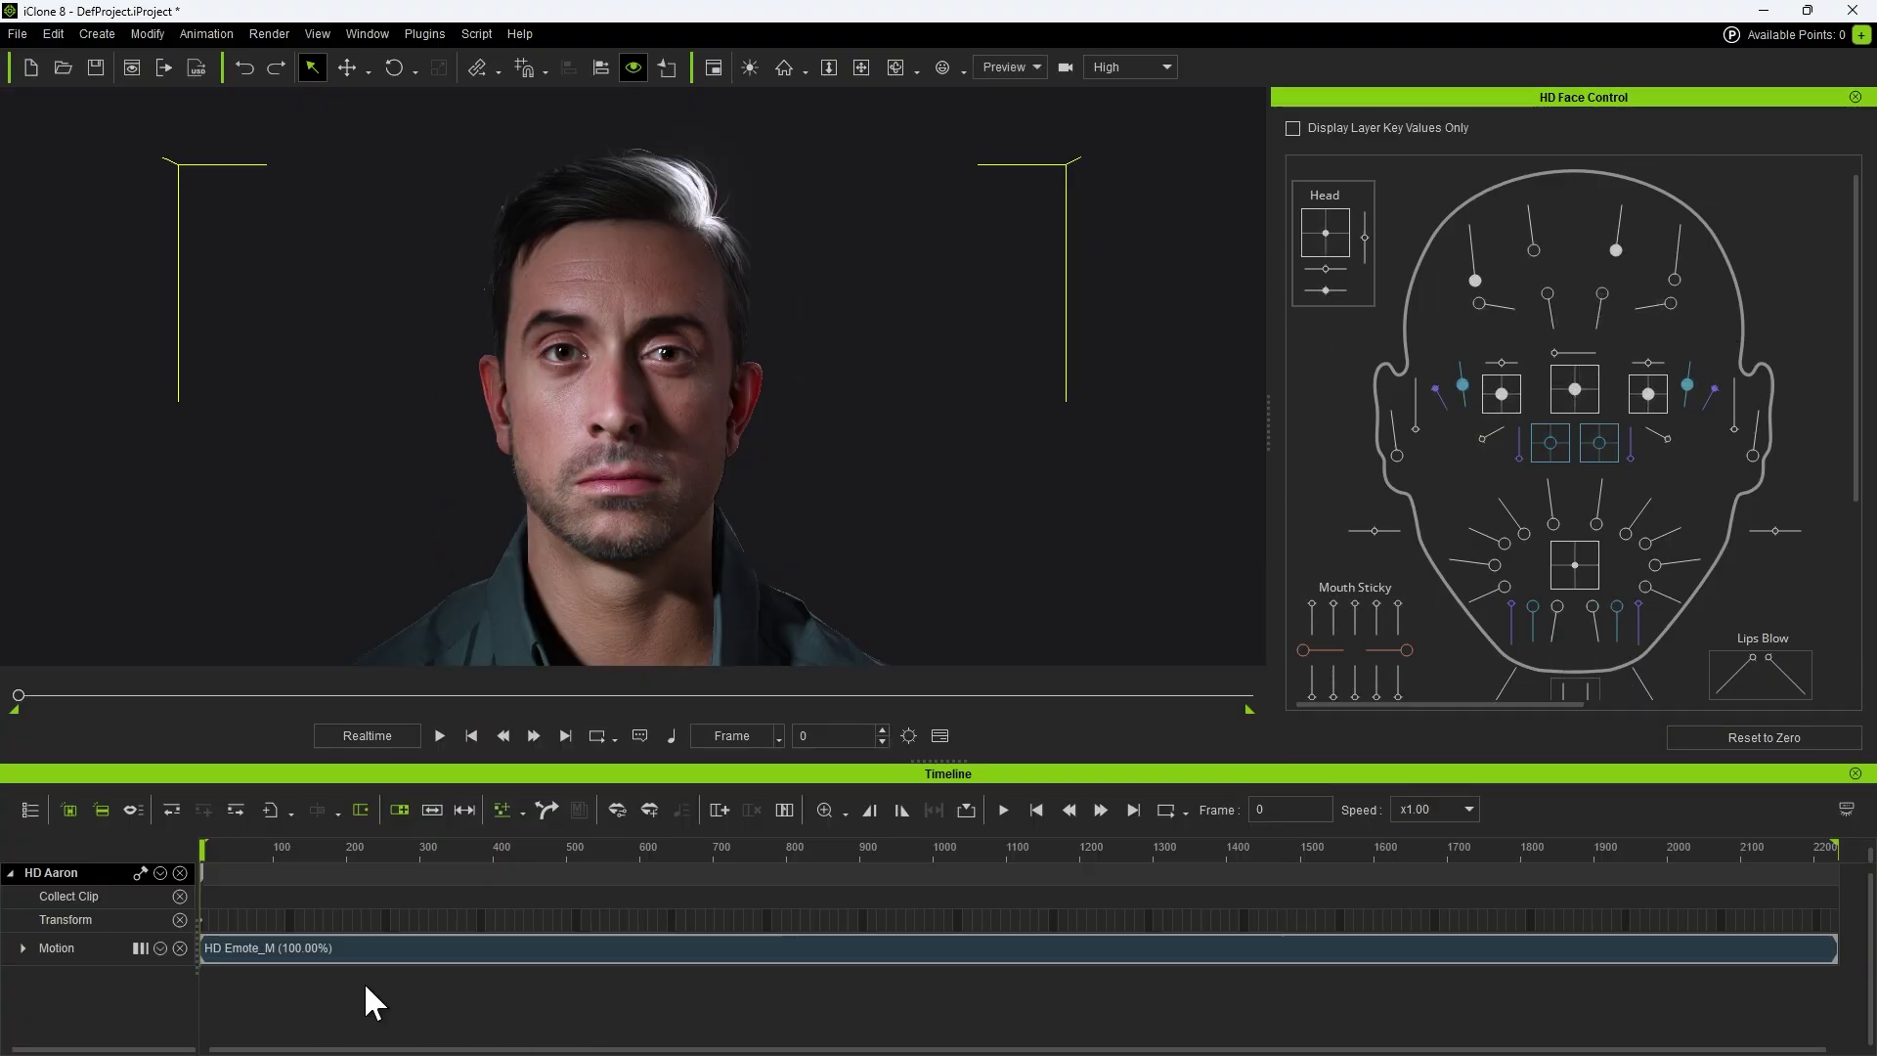
Show HD Aaron's Expression track with its Expressiveness and Expression Layer sub-tracks
left_click(161, 873)
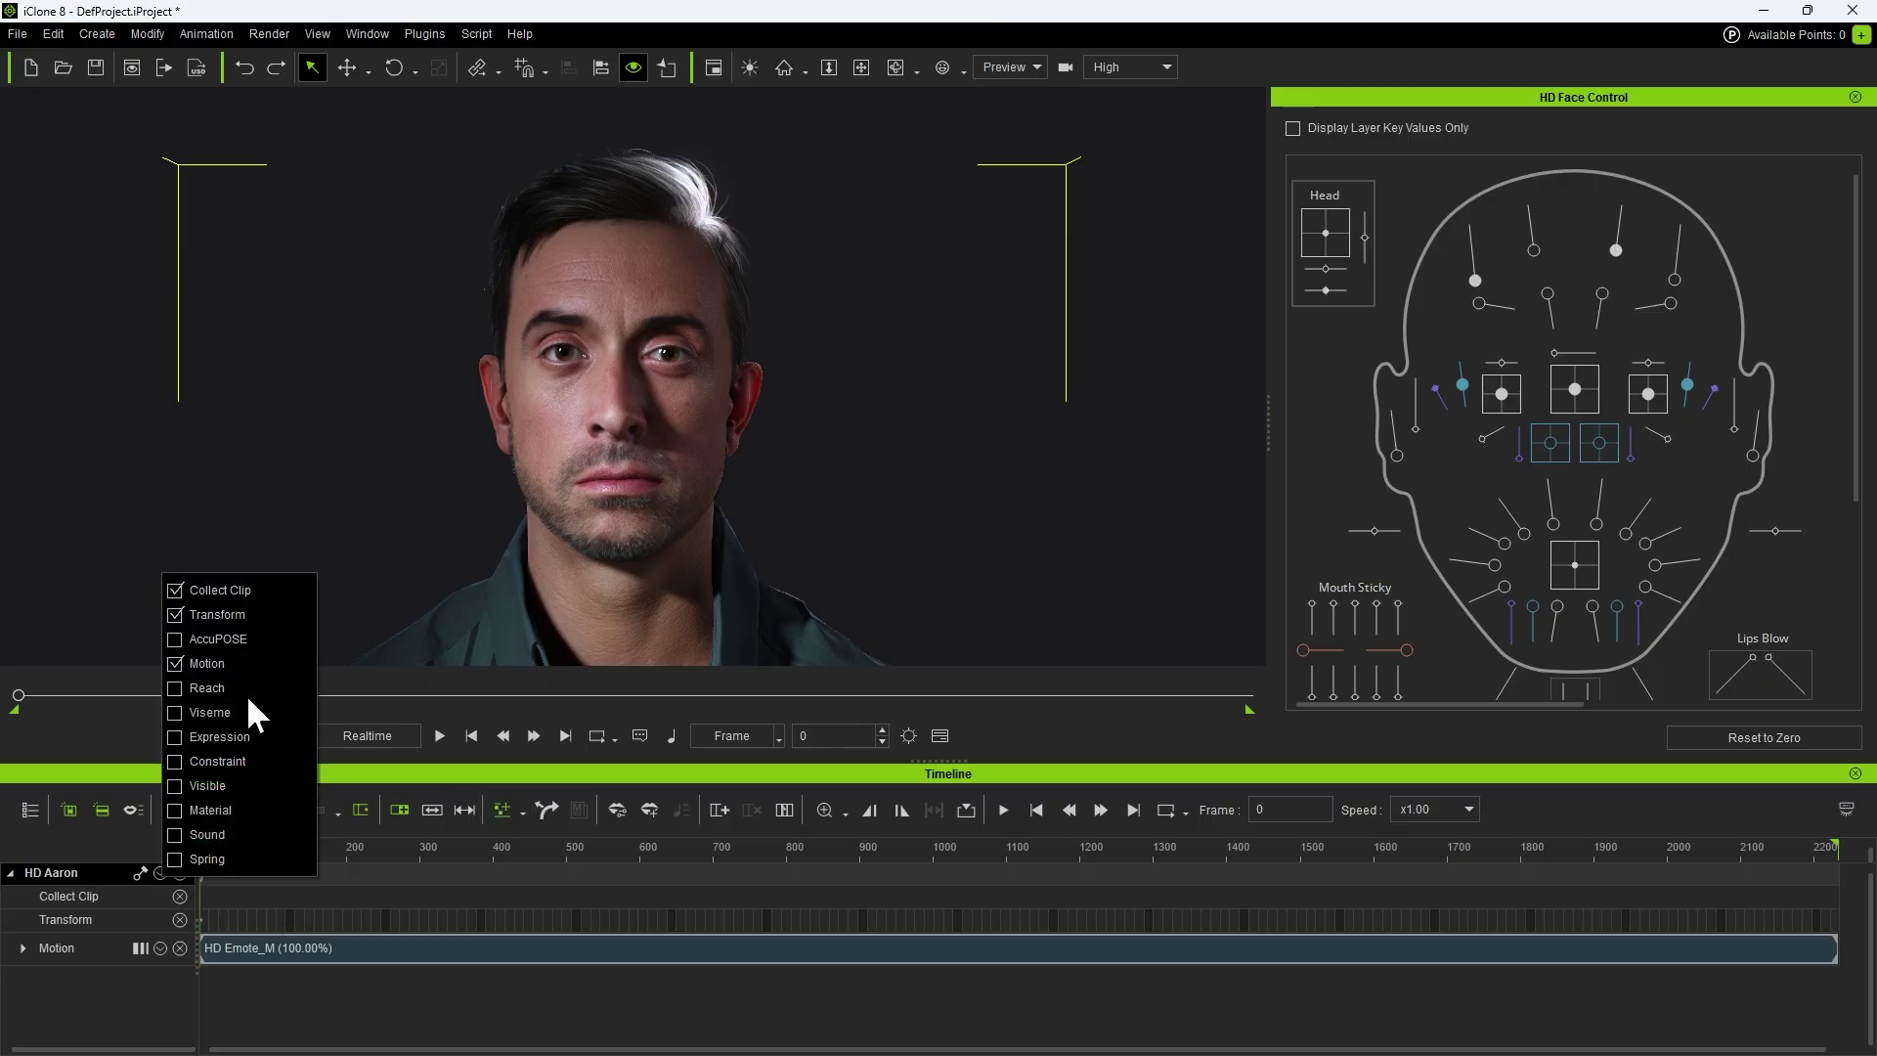
left_click(176, 737)
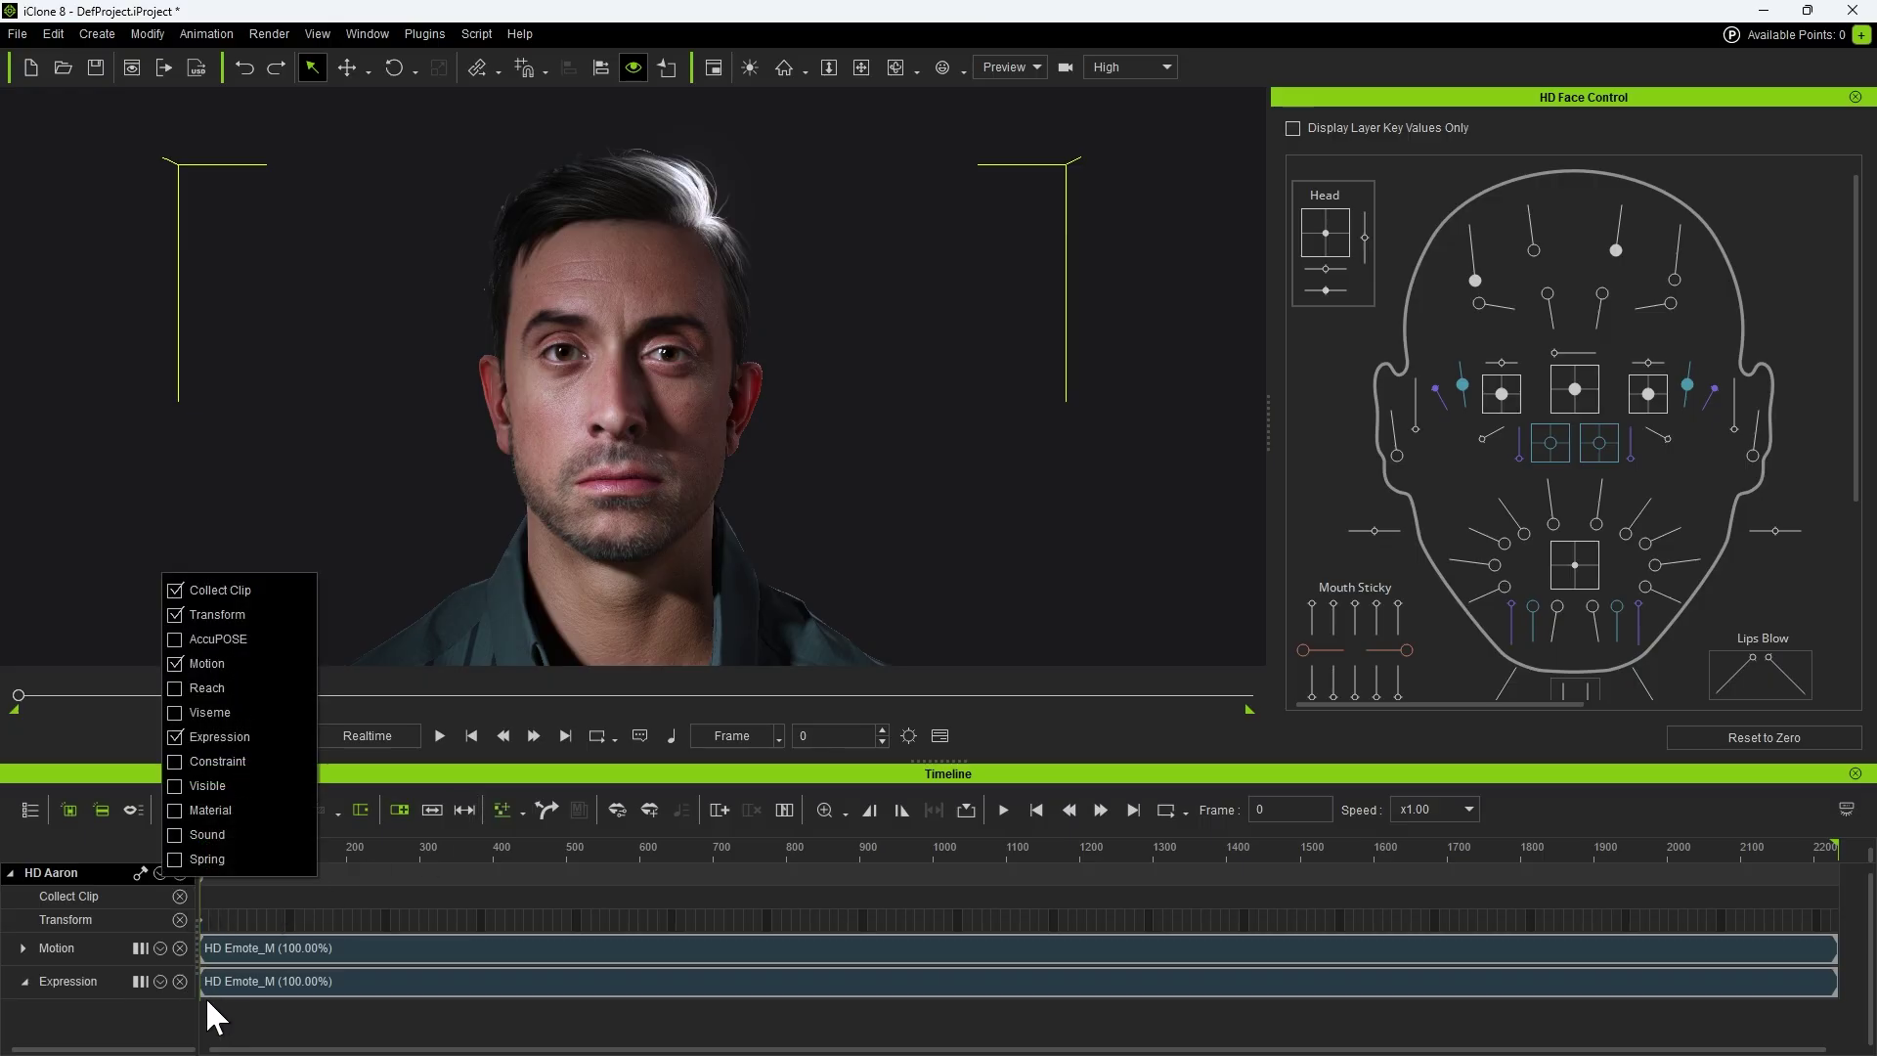
left_click(305, 981)
left_click(161, 980)
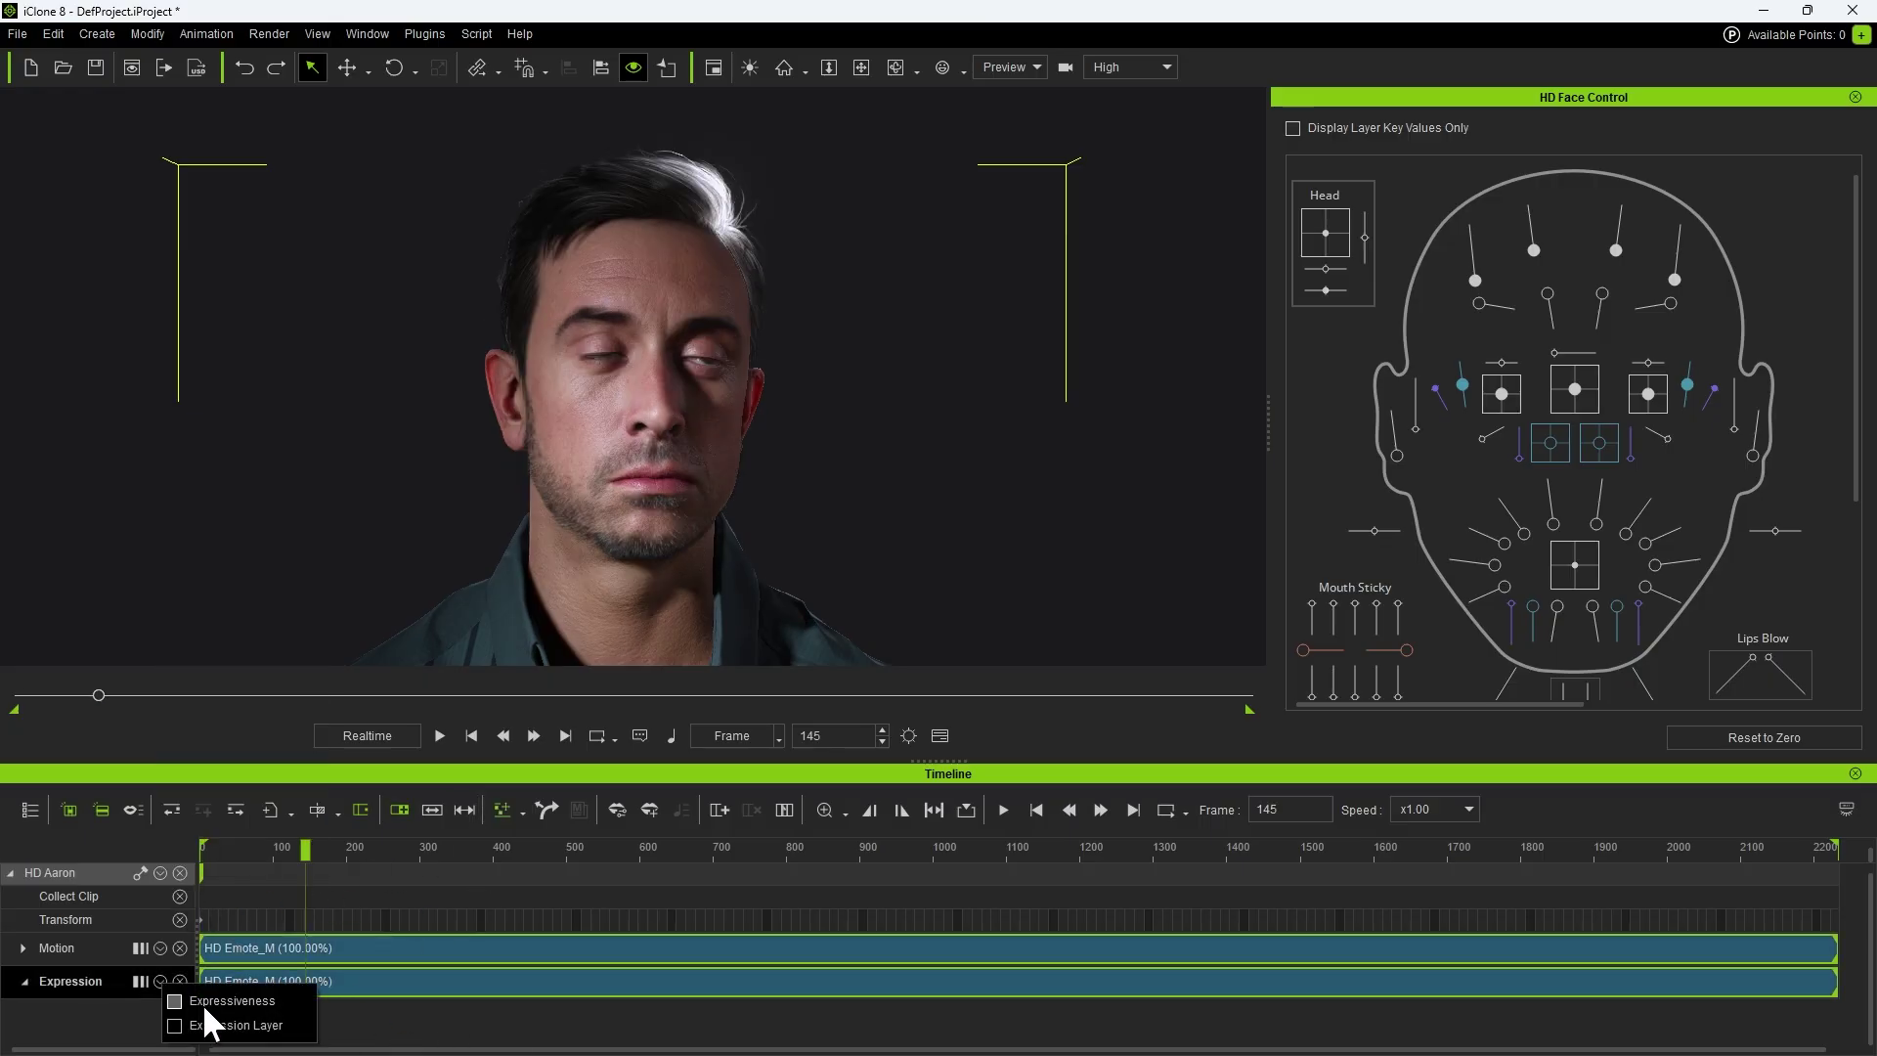
left_click(196, 1001)
left_click(195, 1025)
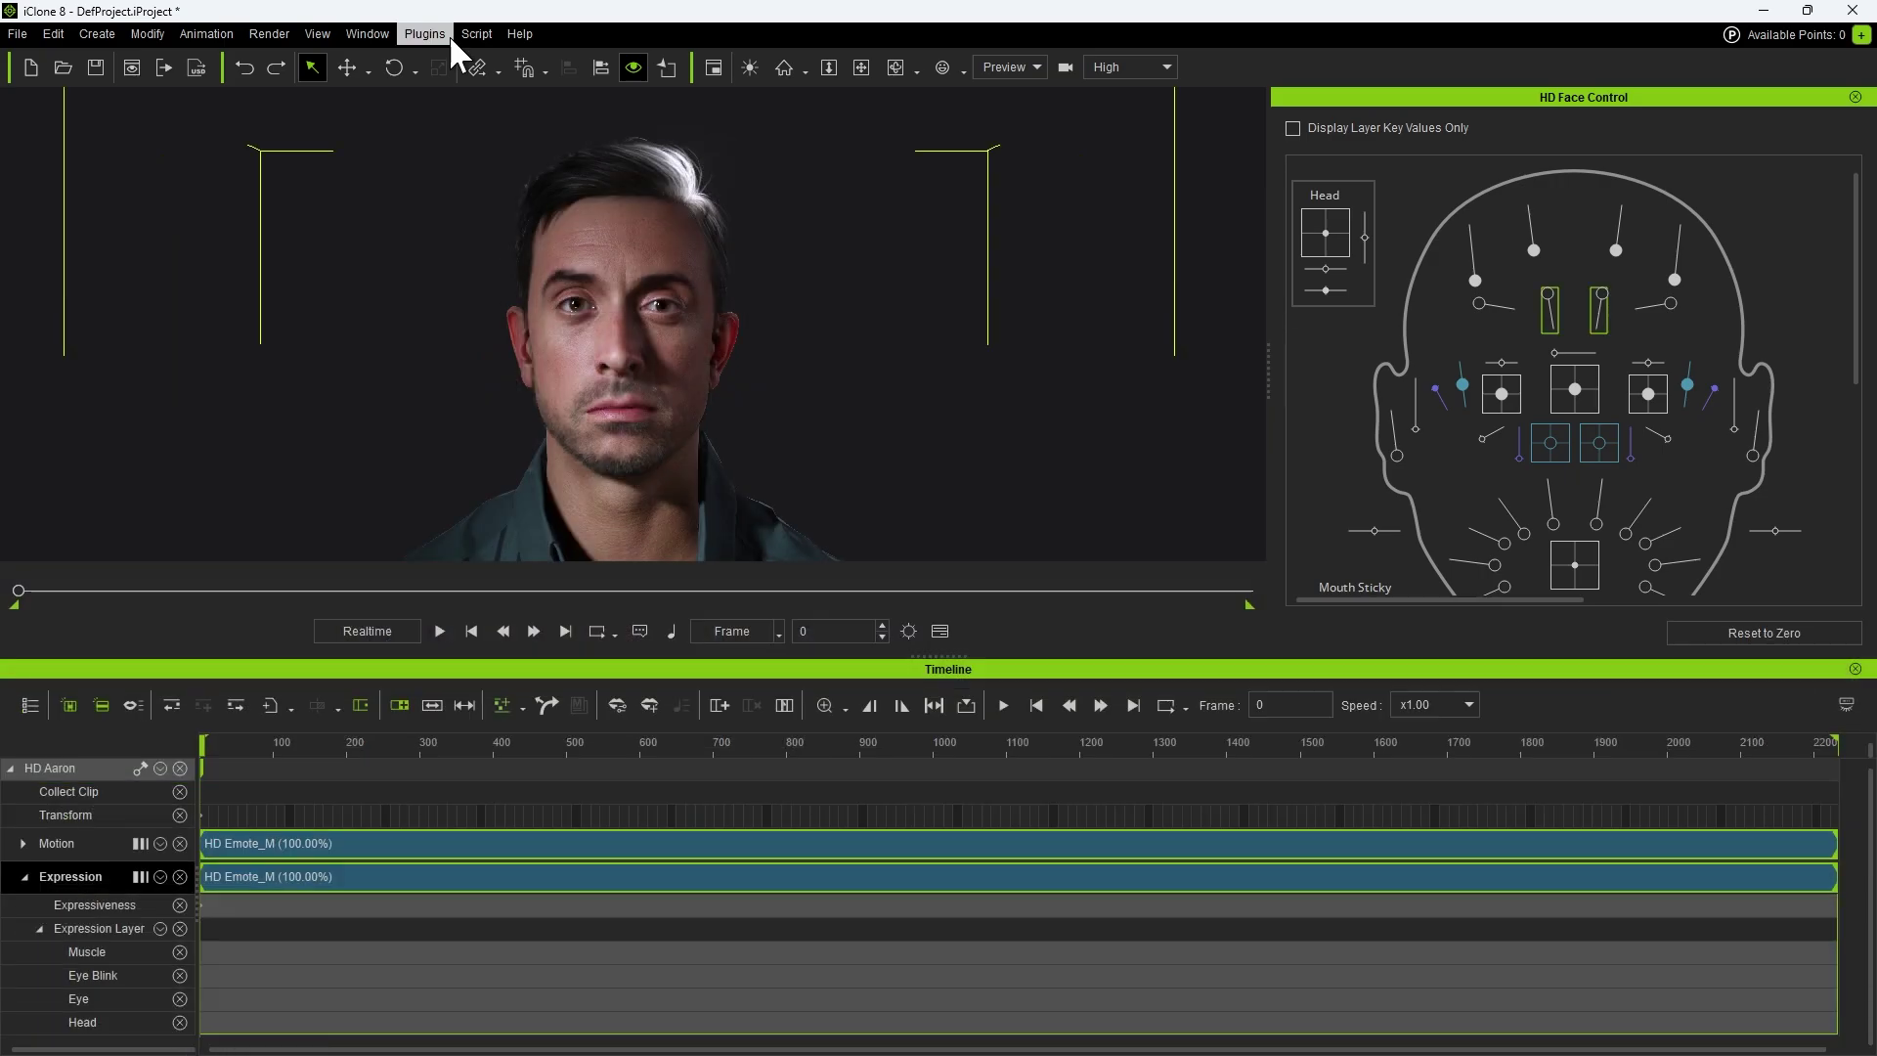
left_click(370, 35)
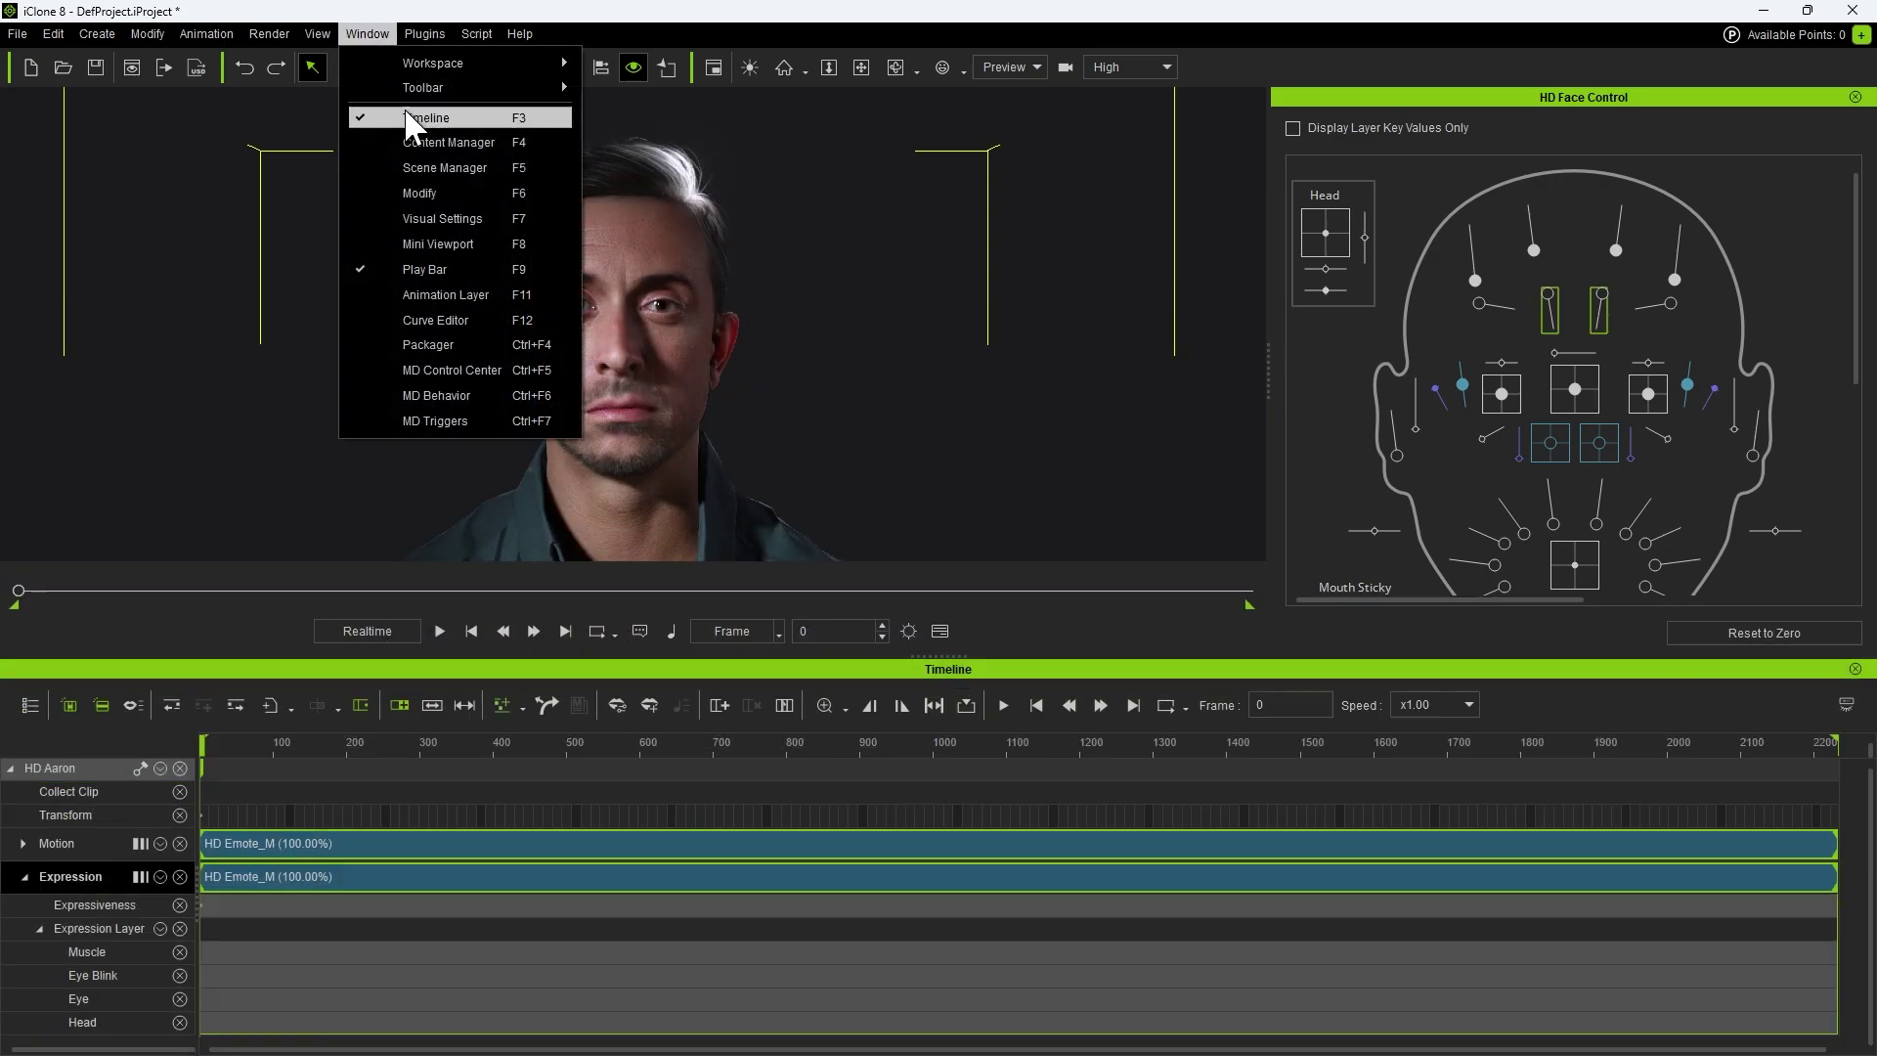
Add a new animation layer named 'Facial Animation' above the Base Layer
left_click(465, 295)
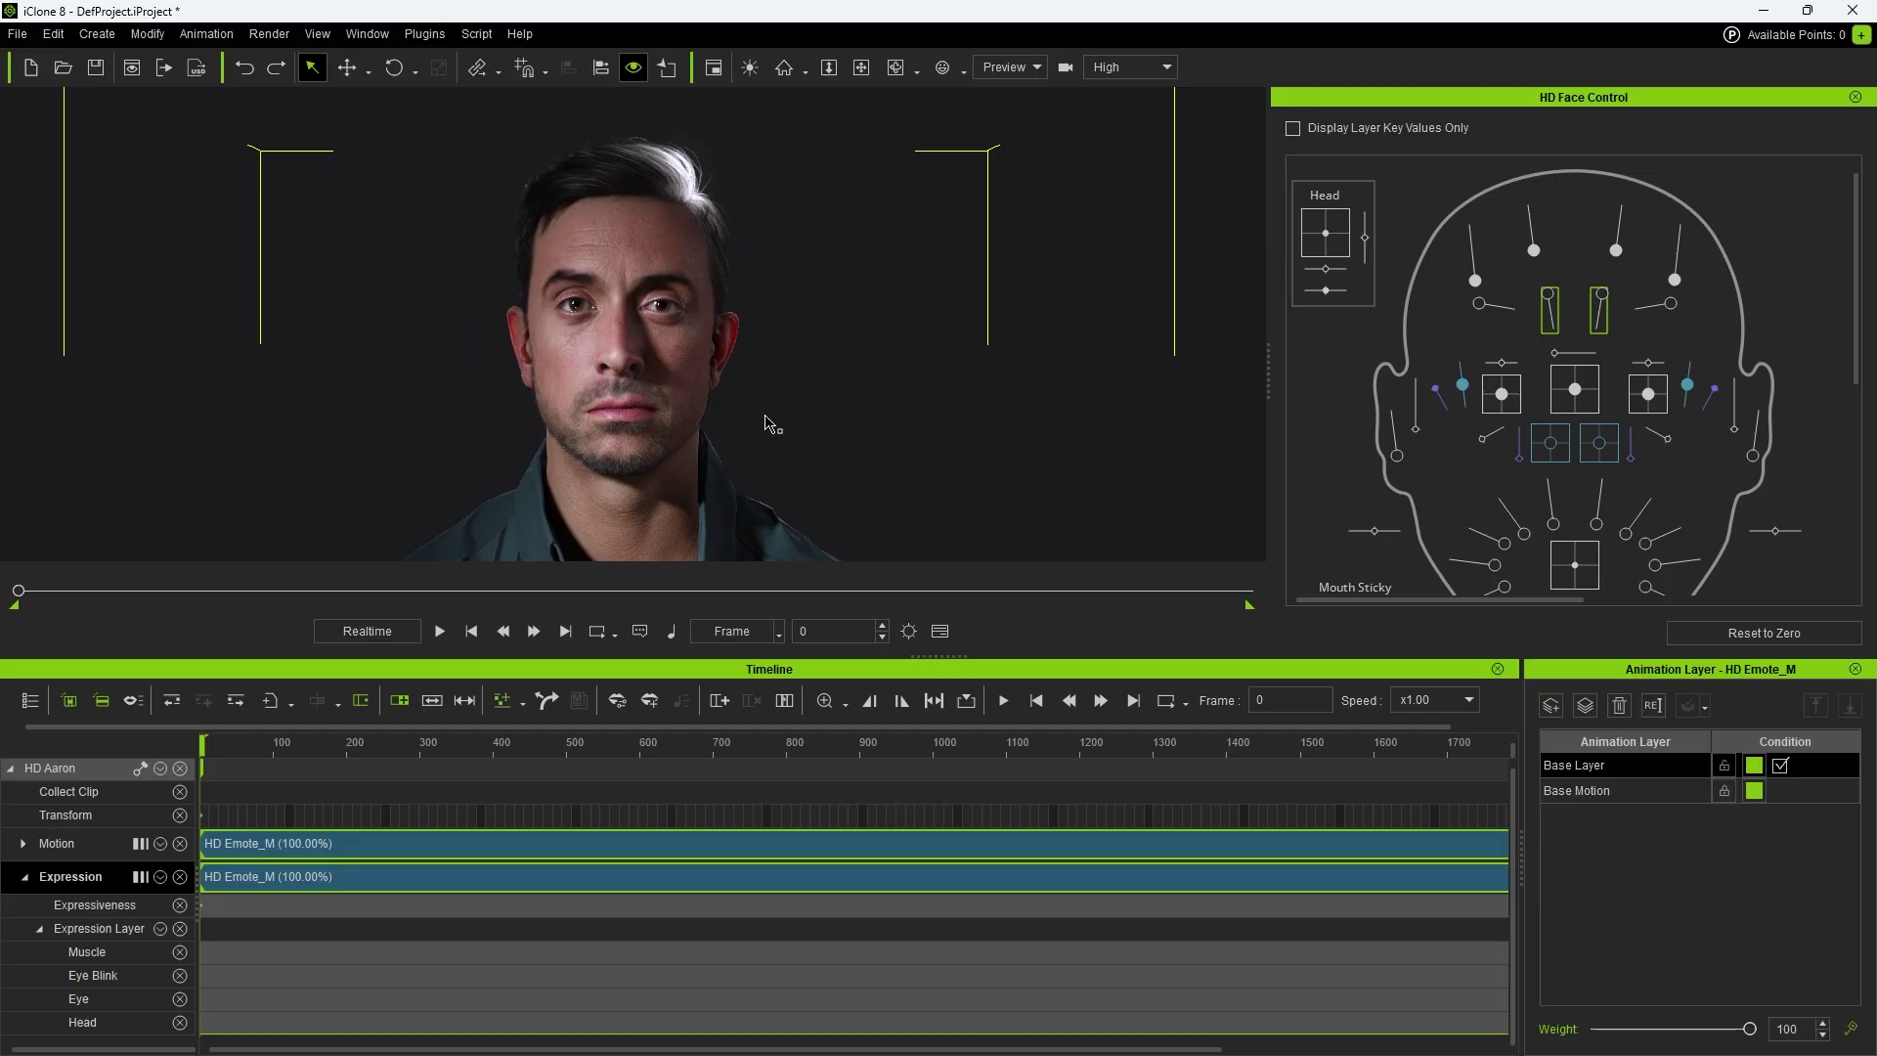
left_click(1622, 764)
left_click(1551, 704)
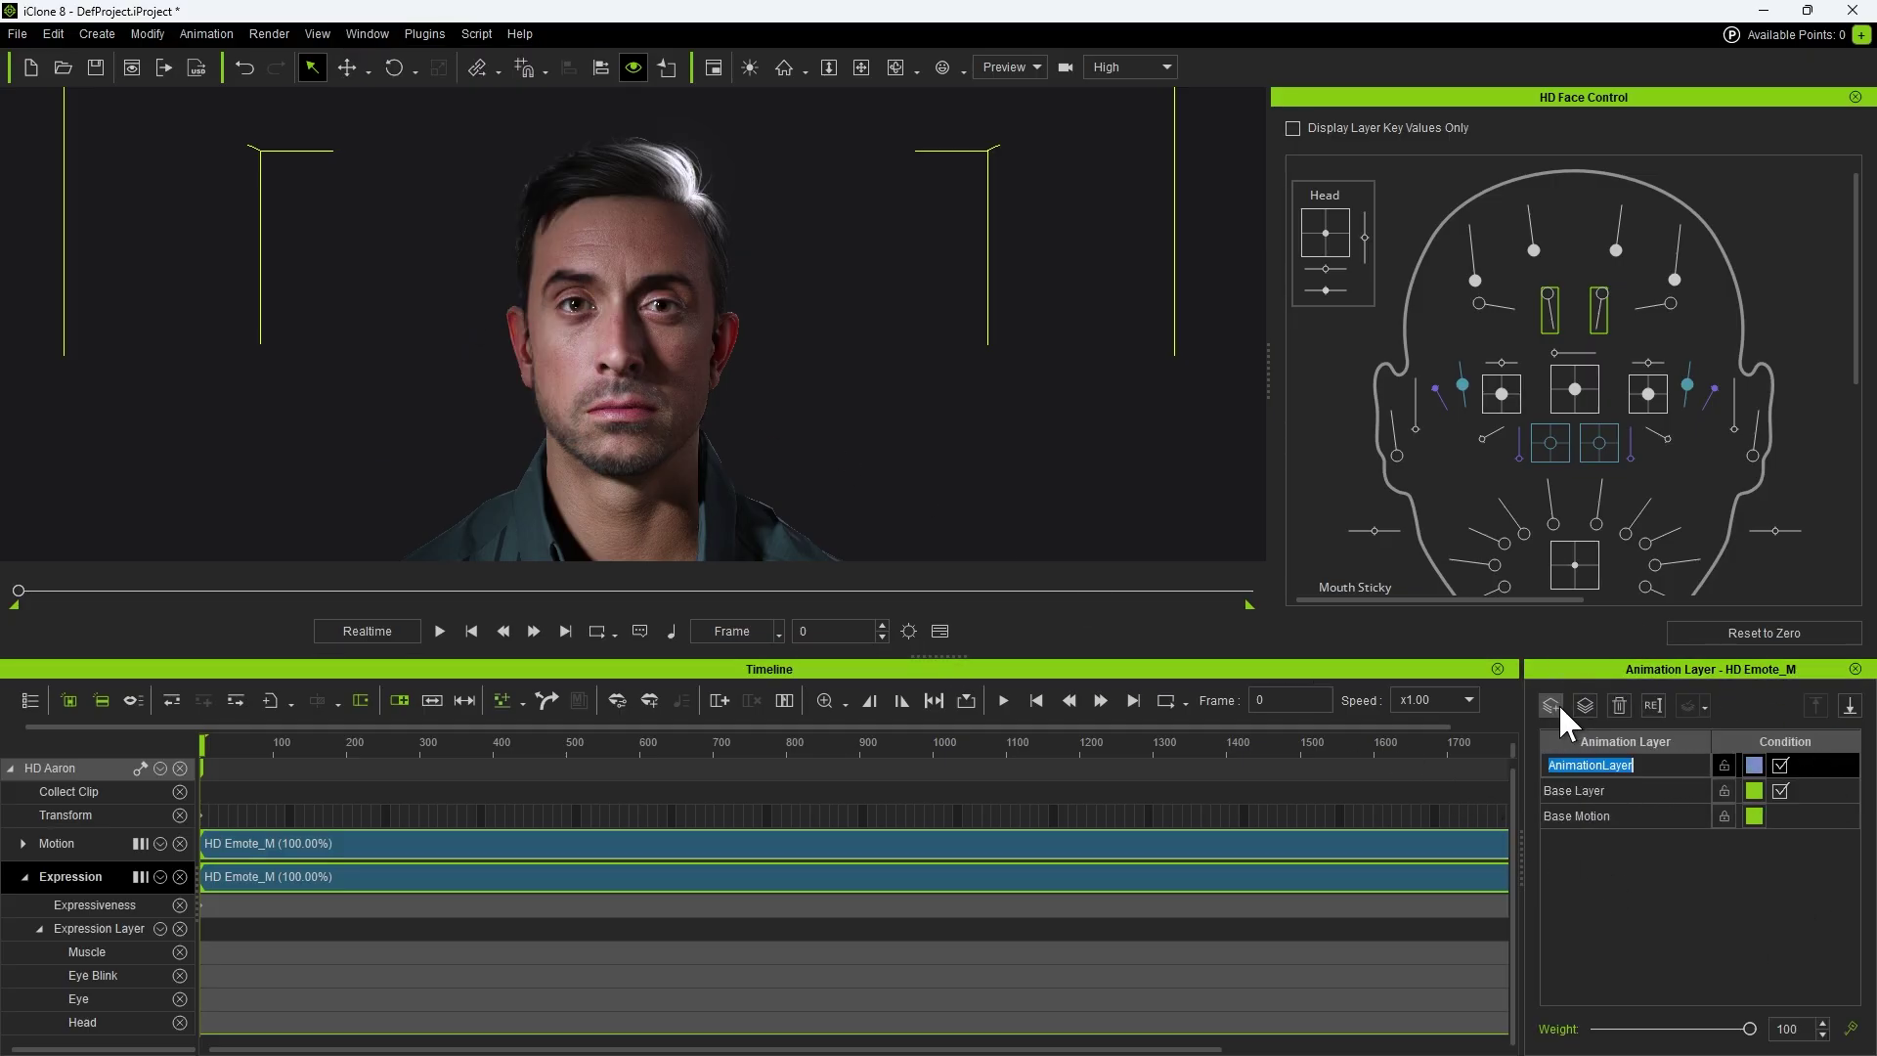
double_click(1624, 764)
type("Facial Animation")
key("Return")
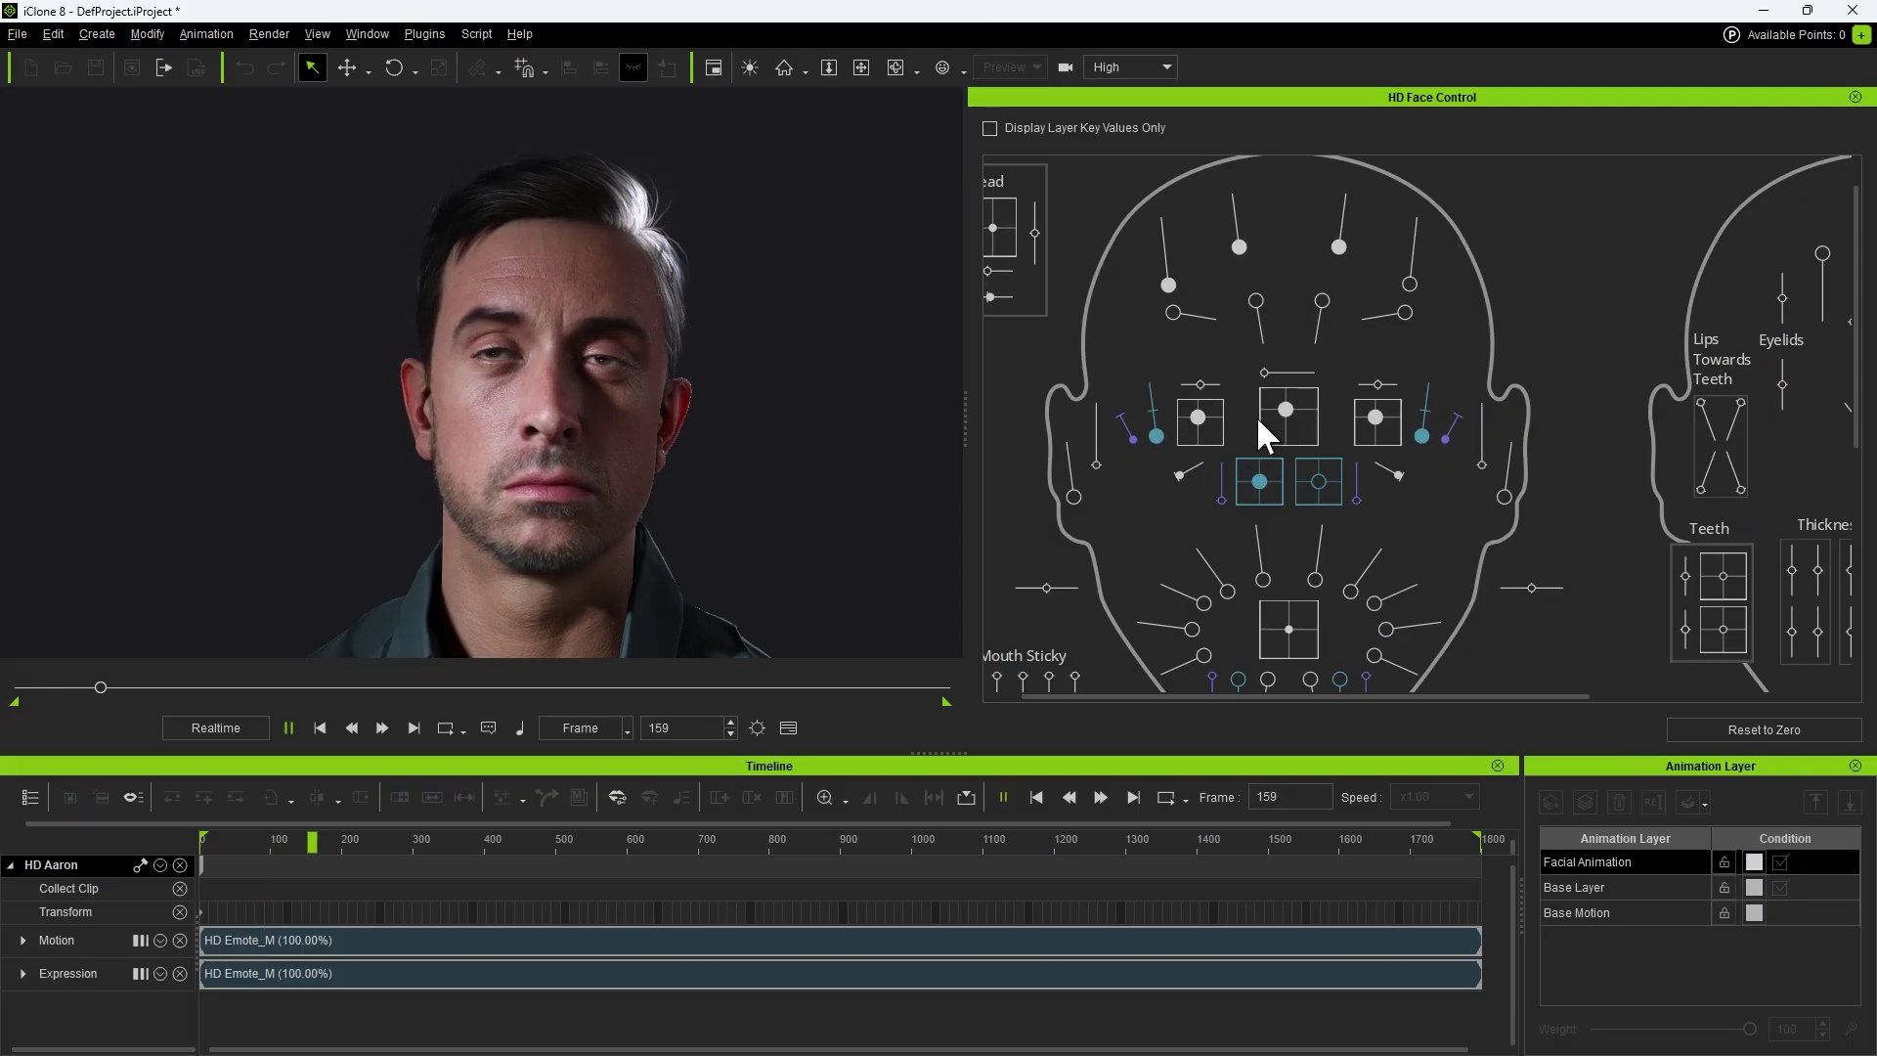
Enable Display Layer Key Values Only, then preview the emote and stop at frame 490
key("space")
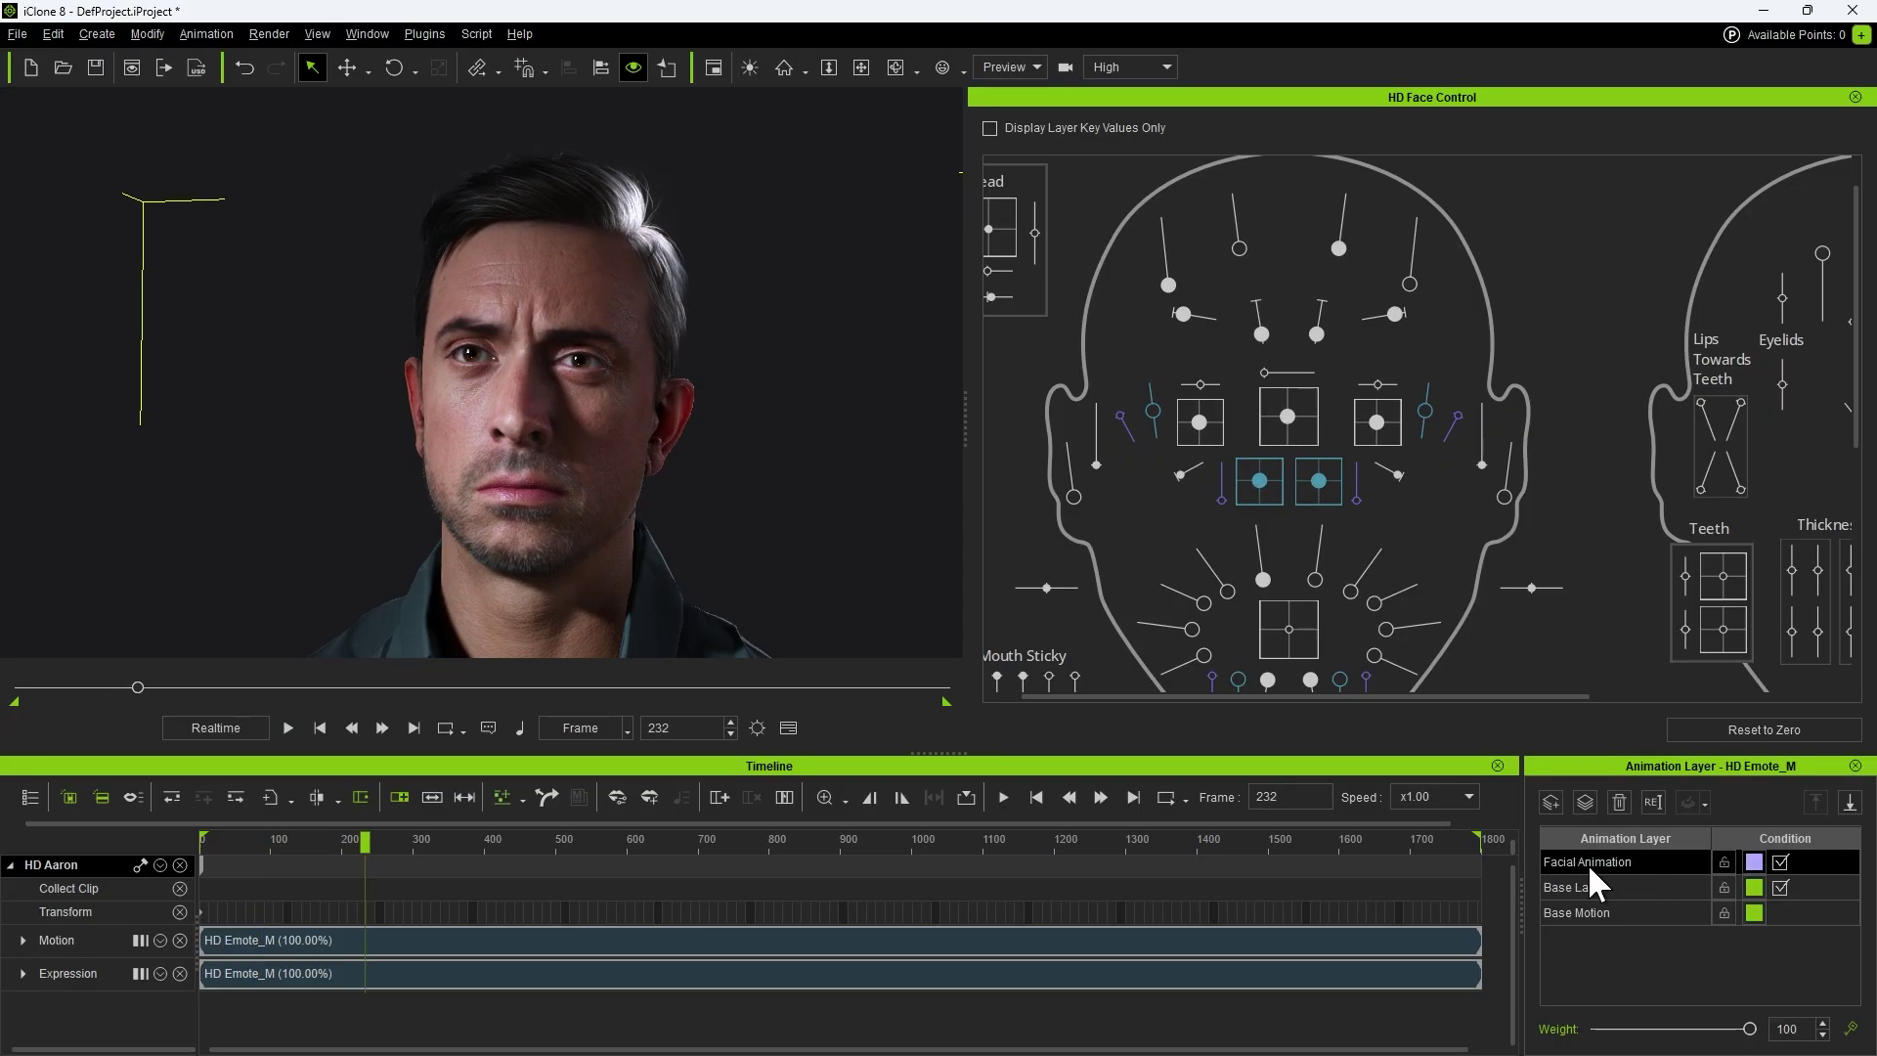
left_click(1122, 127)
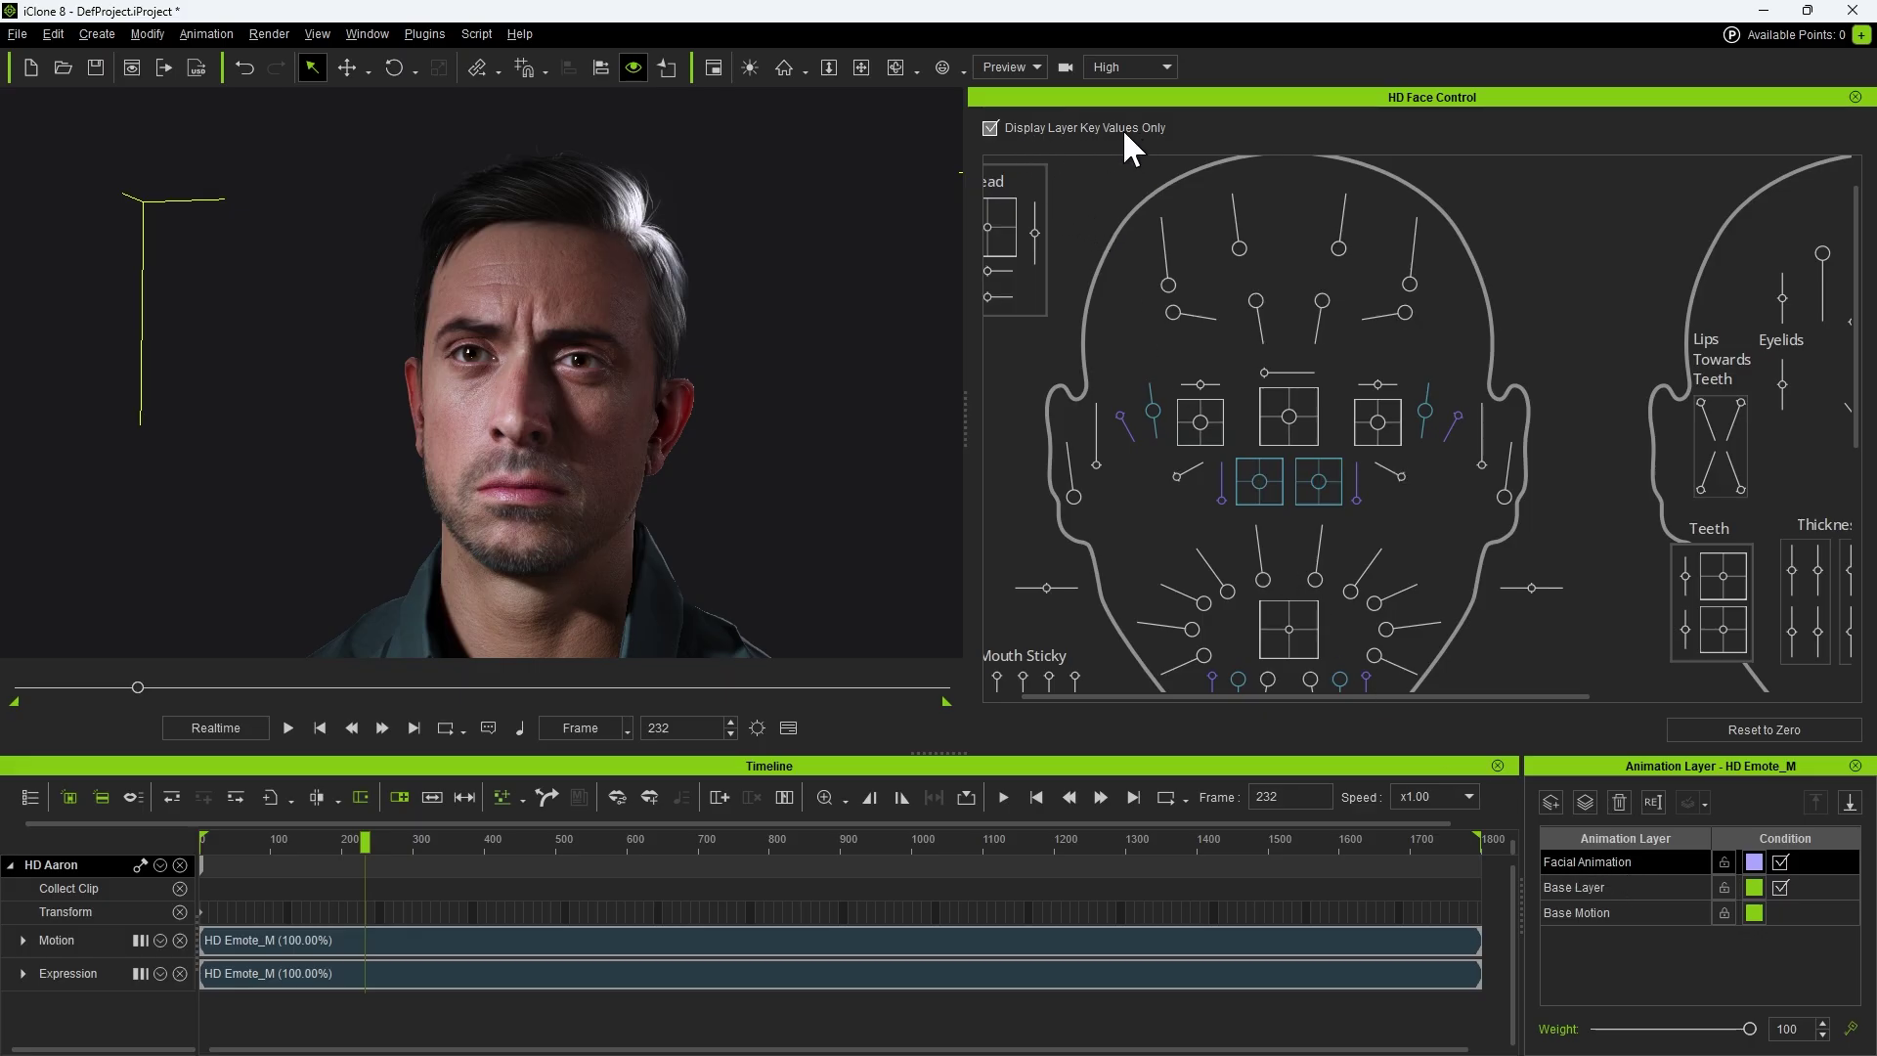
key("space")
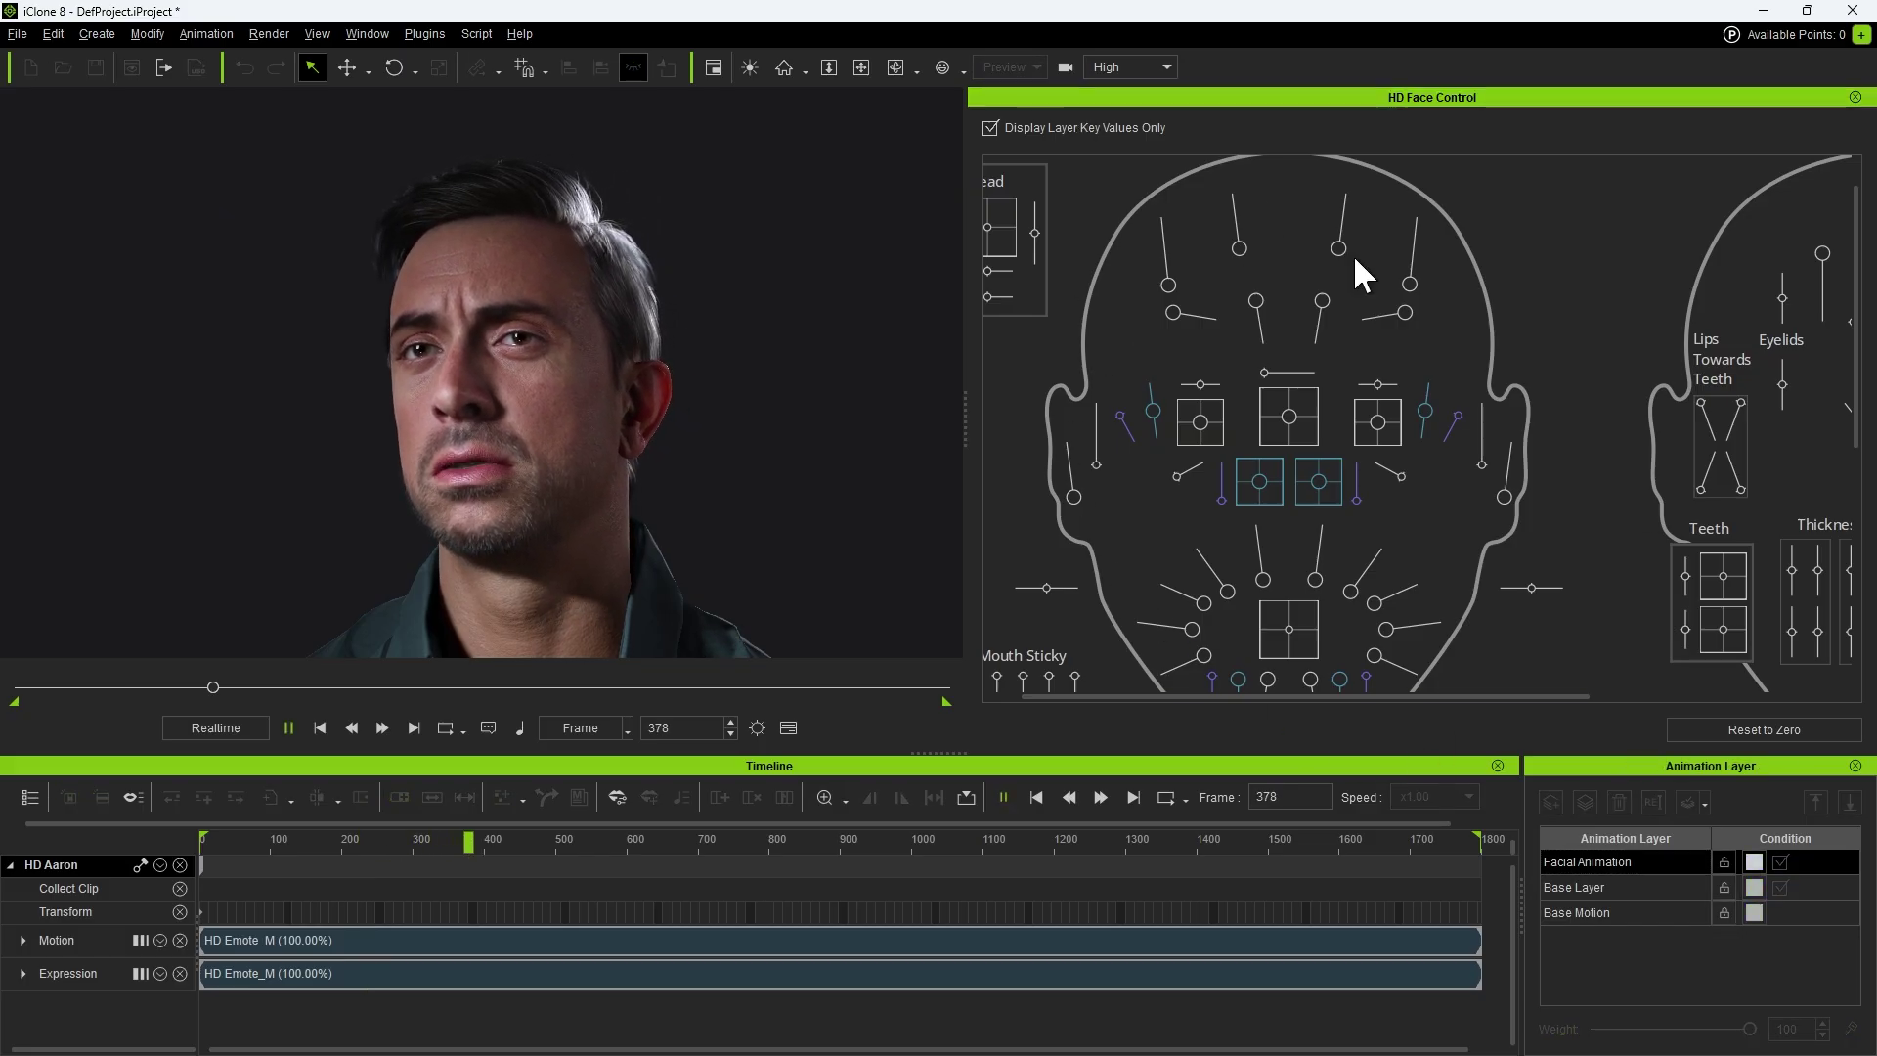
key("space")
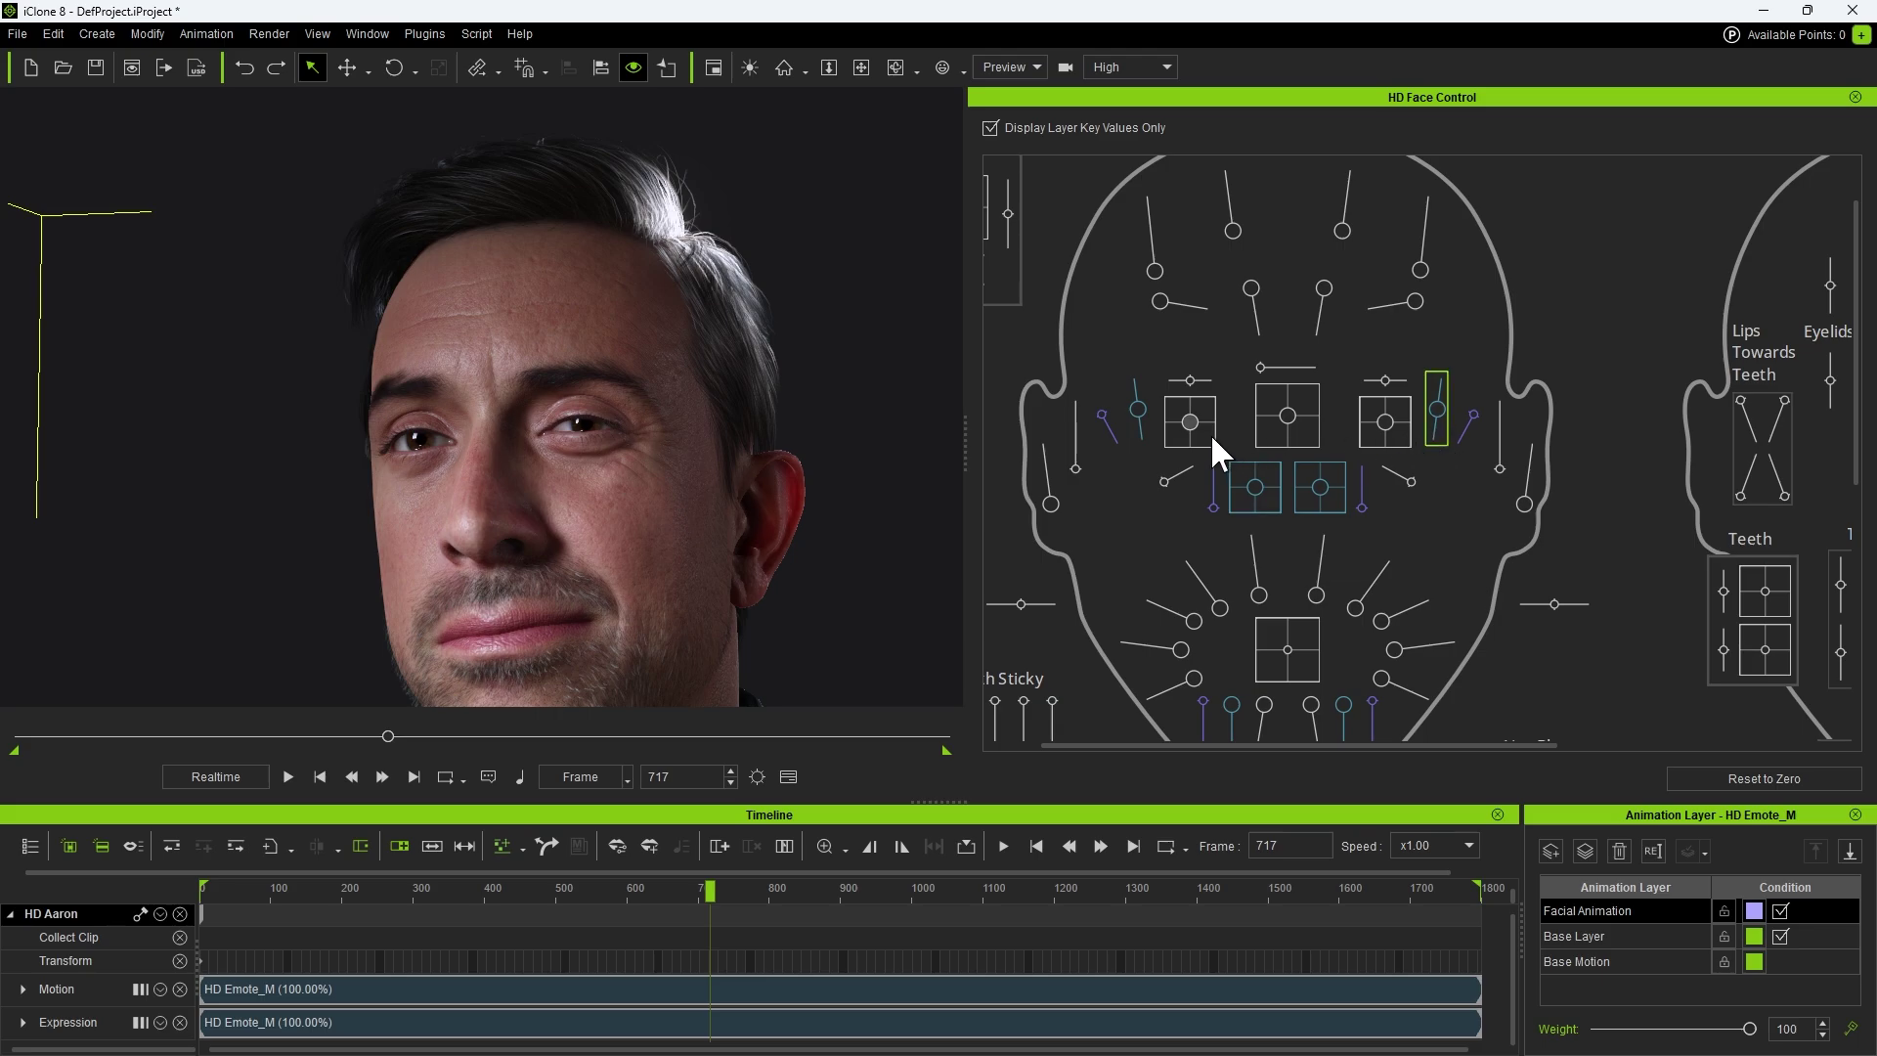
Widen the eyes and raise the eyebrows fully at frame 717
left_click_drag(1141, 409, 1144, 397)
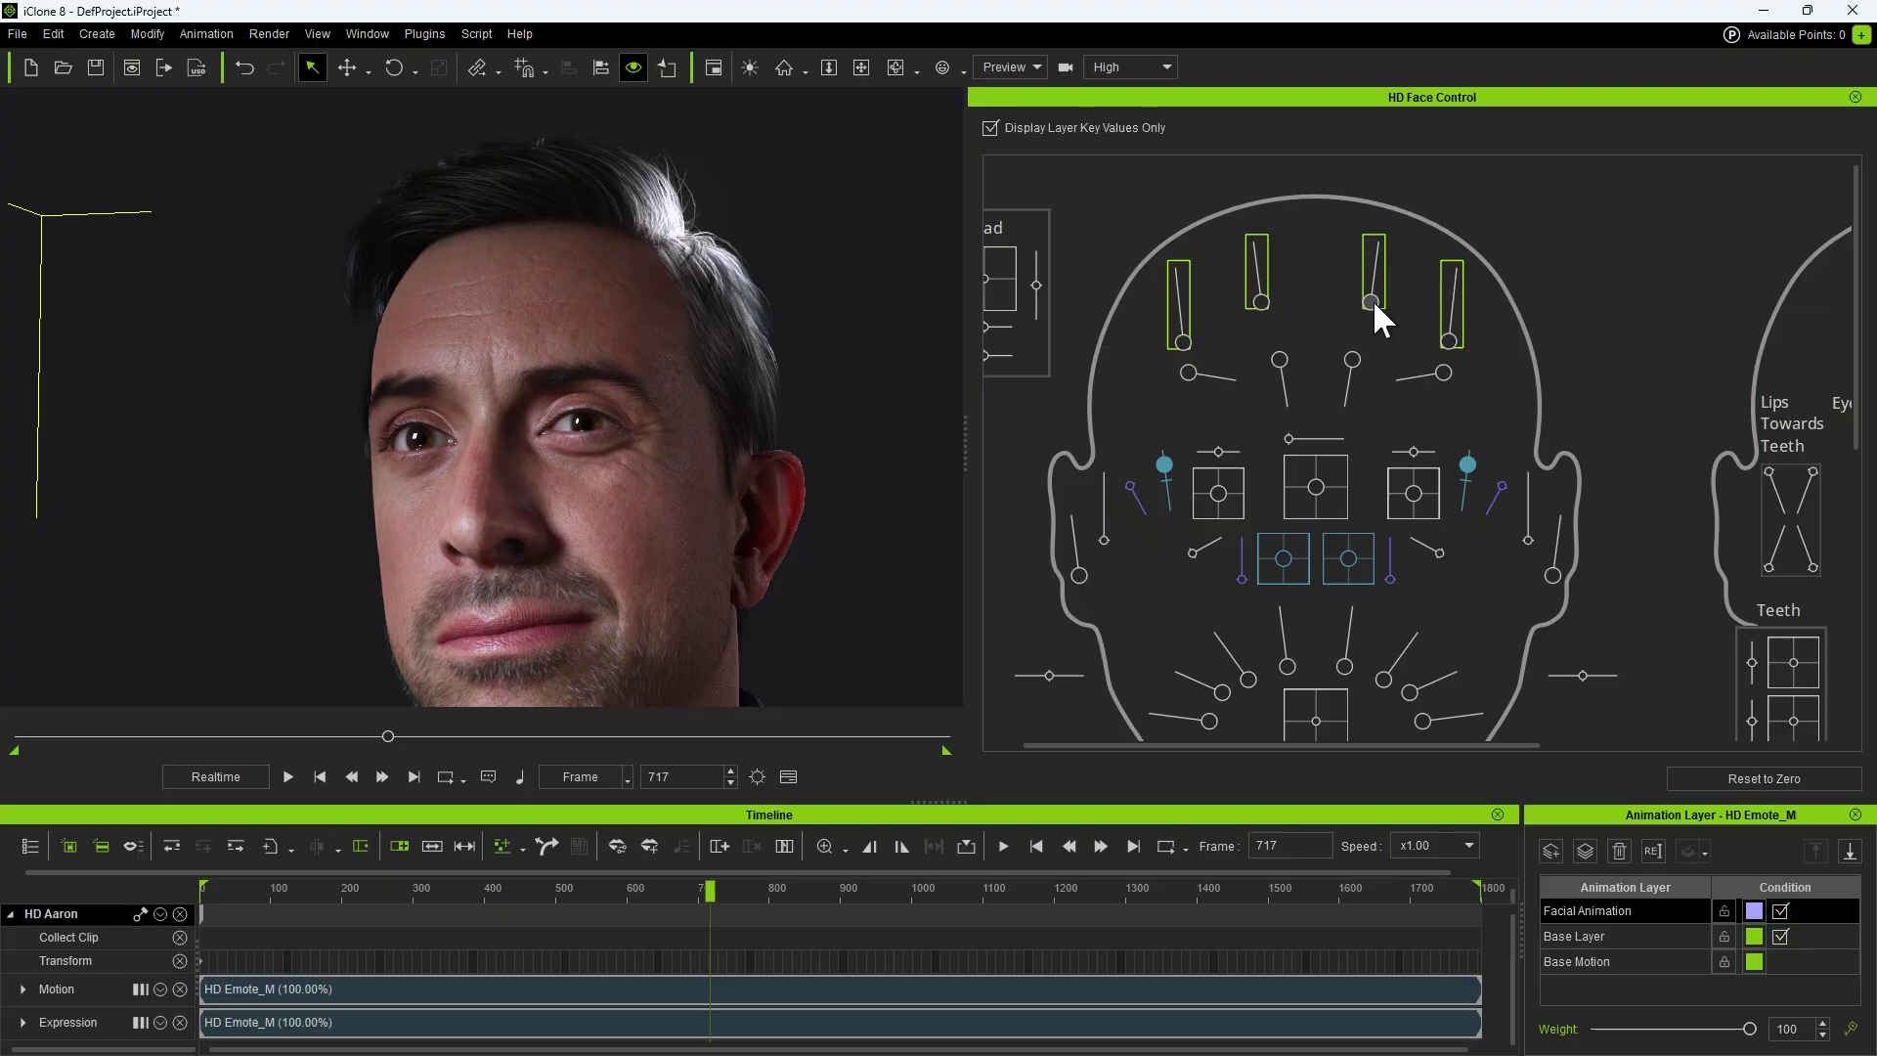
left_click_drag(1372, 300, 1394, 264)
left_click(22, 1022)
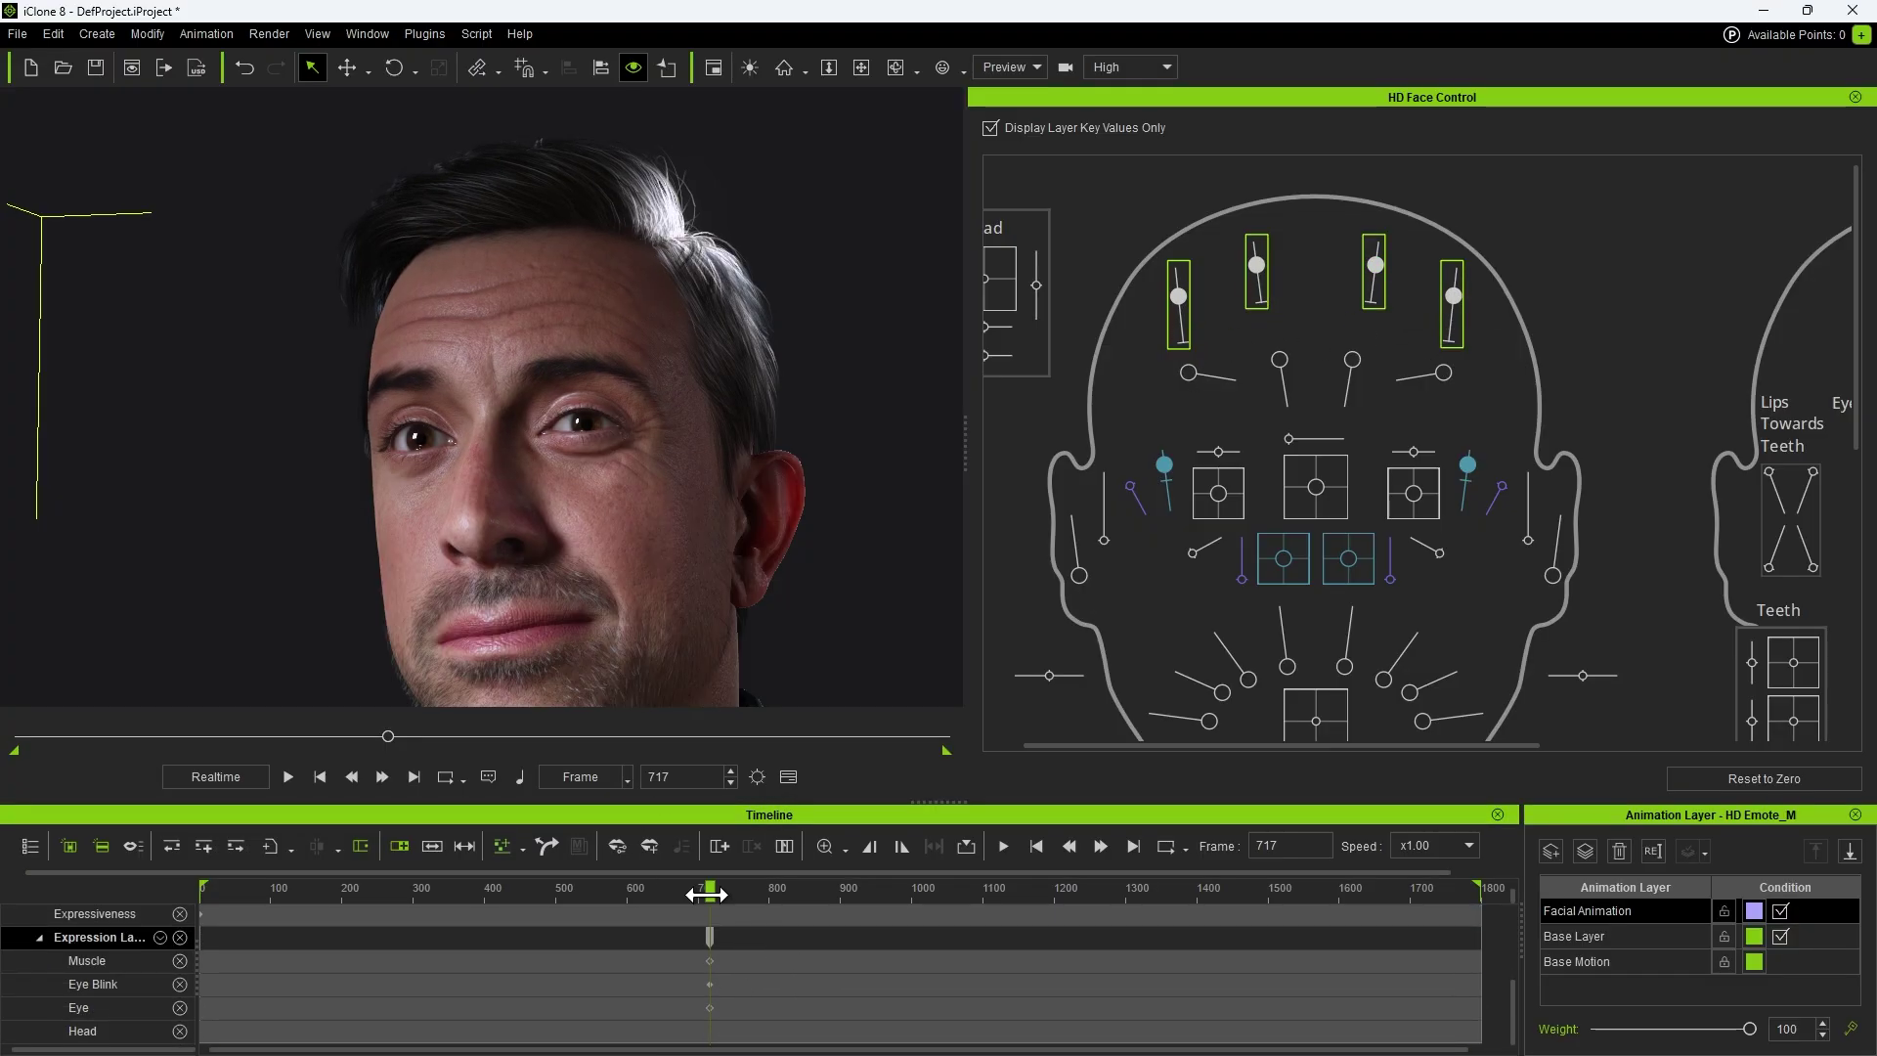
Key neutral faces at frames 804 and 632
left_click_drag(709, 890, 771, 894)
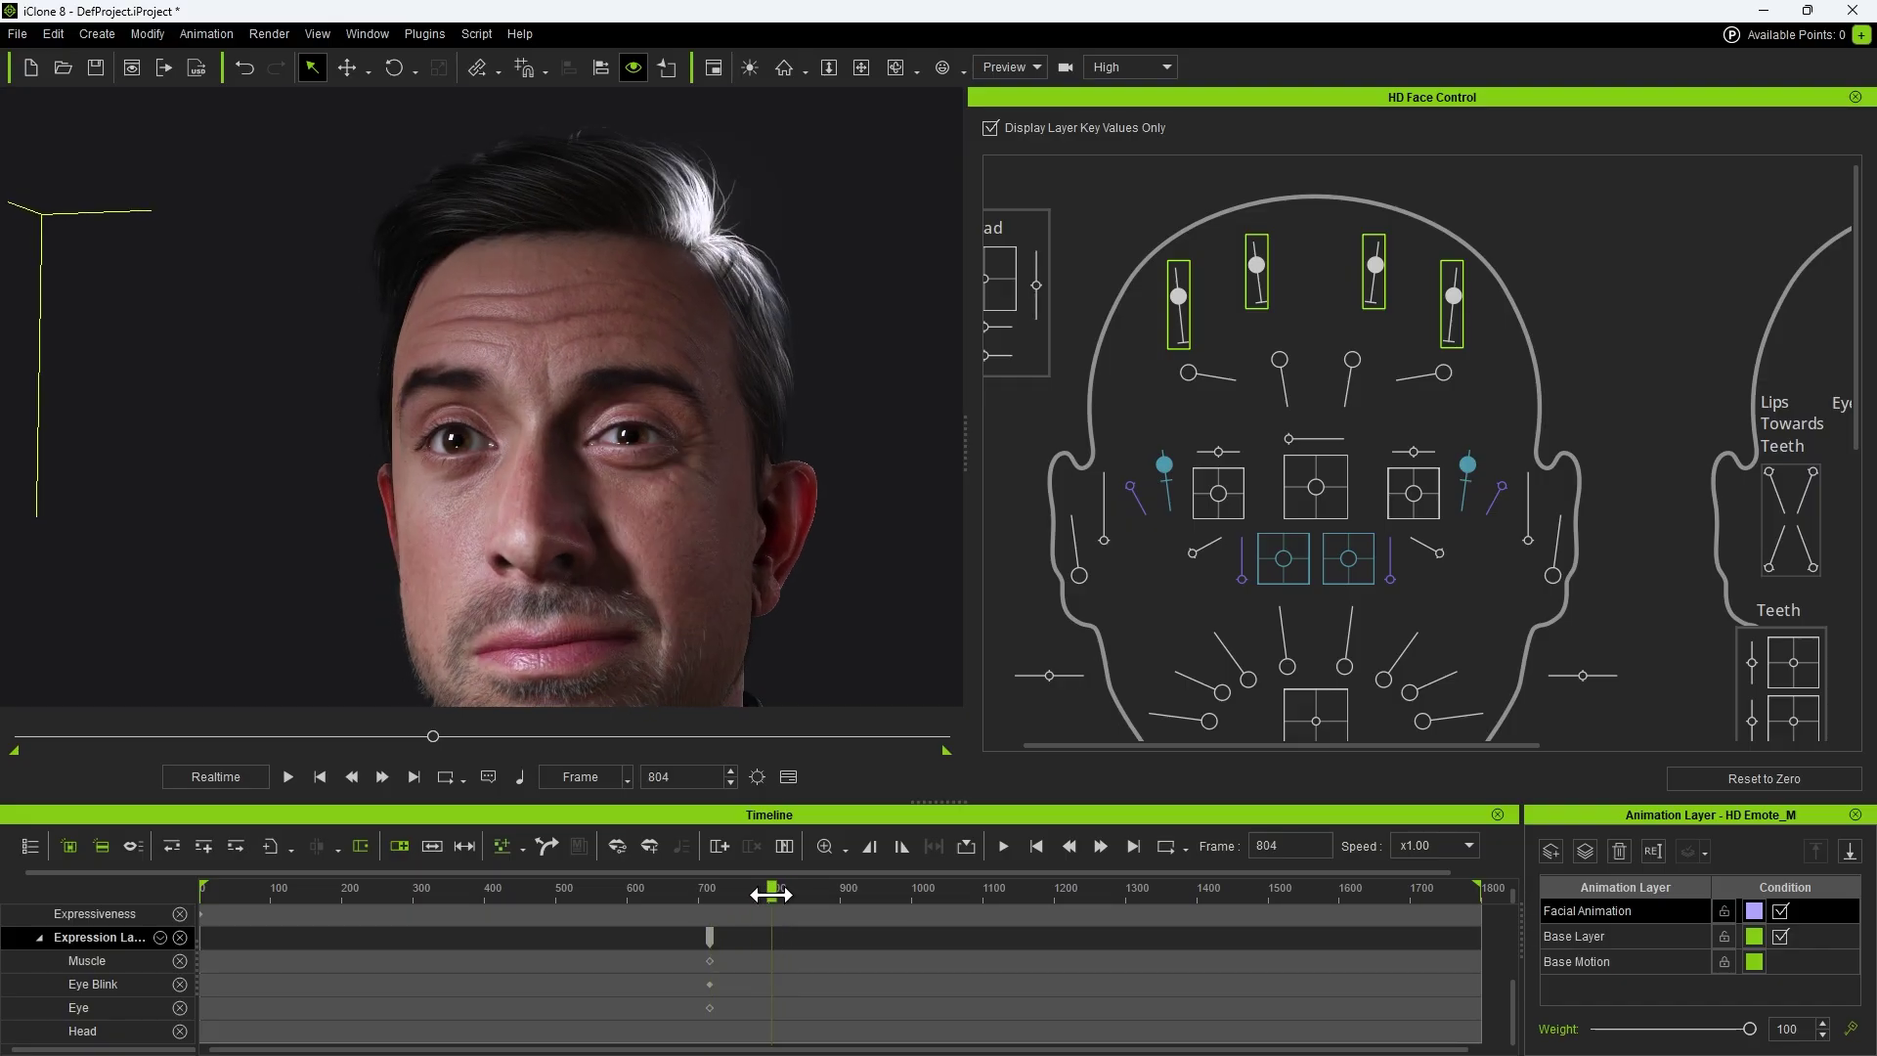
left_click(1722, 771)
left_click_drag(772, 895, 905, 888)
left_click(1689, 782)
scroll(1227, 332, "down", 2)
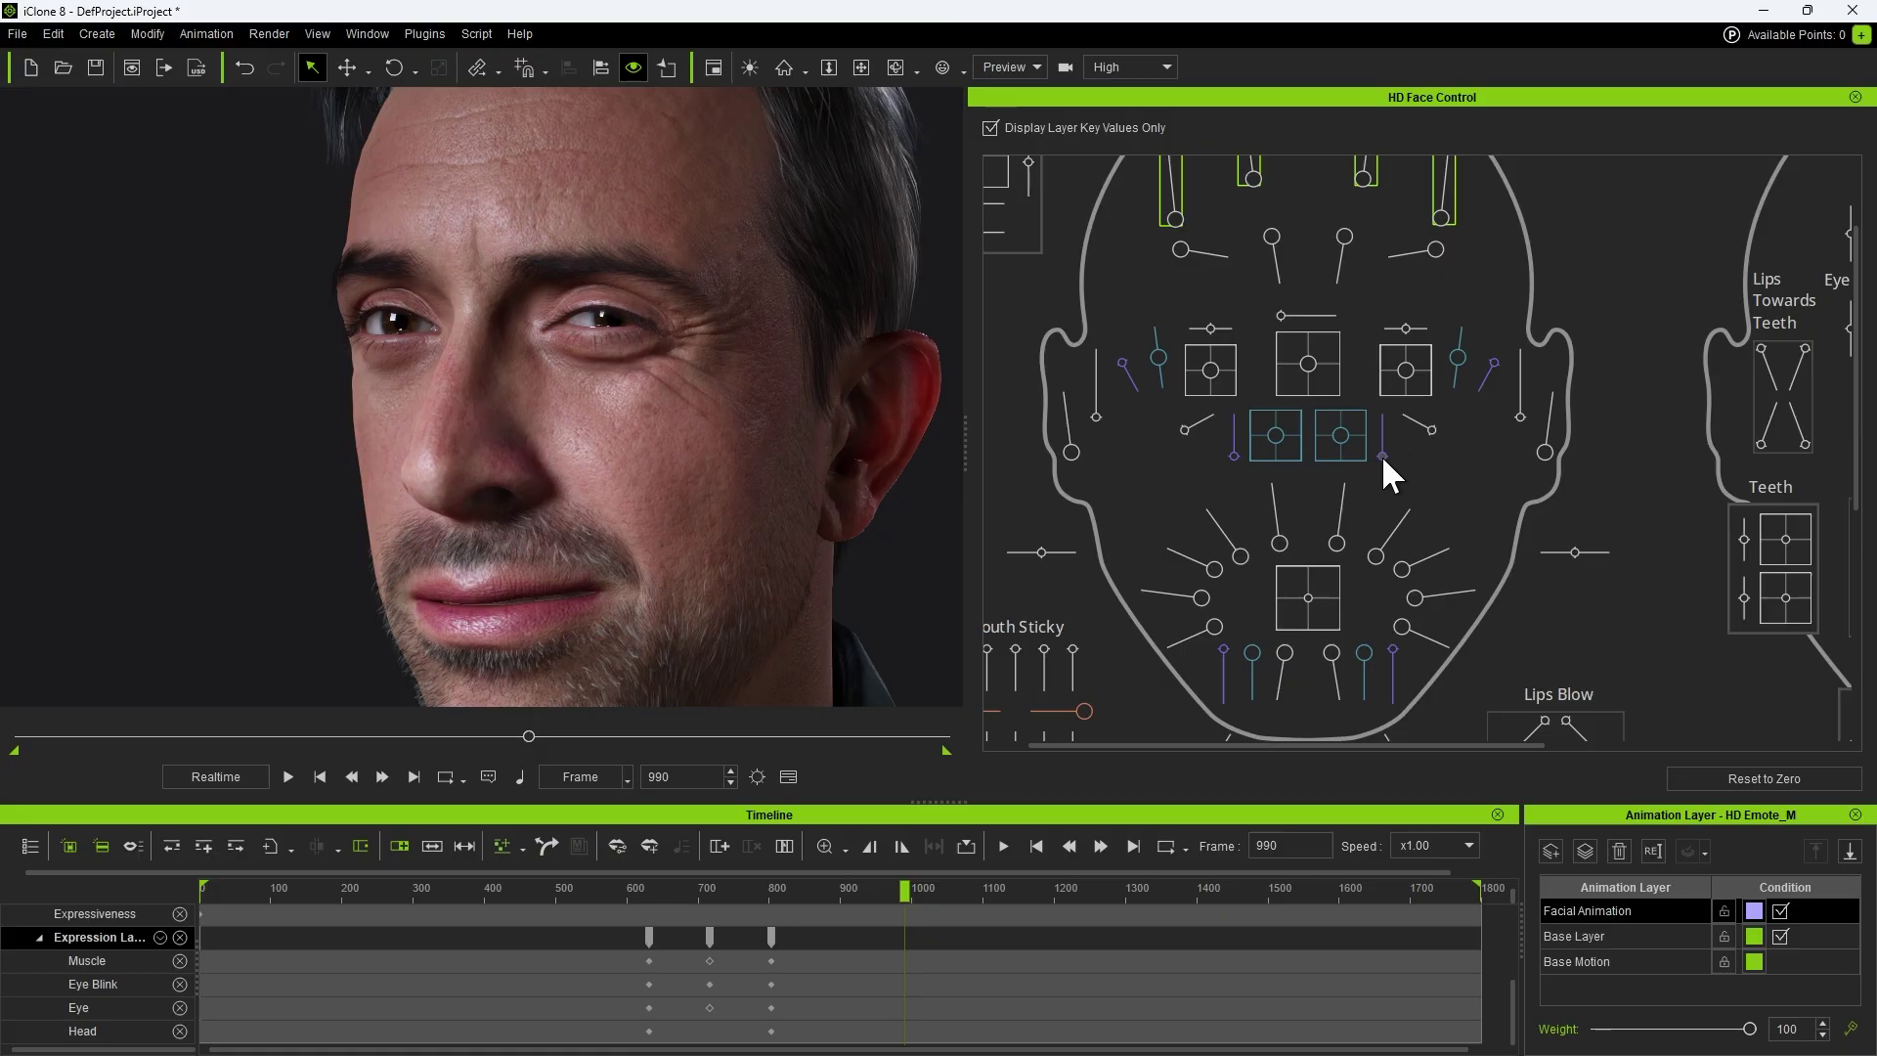
Key a left sneer near frame 990 with Nose_Wrinkle_Upper_L at 100, then scrub to check
mouse_move(1383, 455)
left_mouse_down()
mouse_move(1389, 424)
mouse_move(1378, 473)
mouse_move(1385, 454)
left_mouse_up()
left_click_drag(1339, 434, 1344, 432)
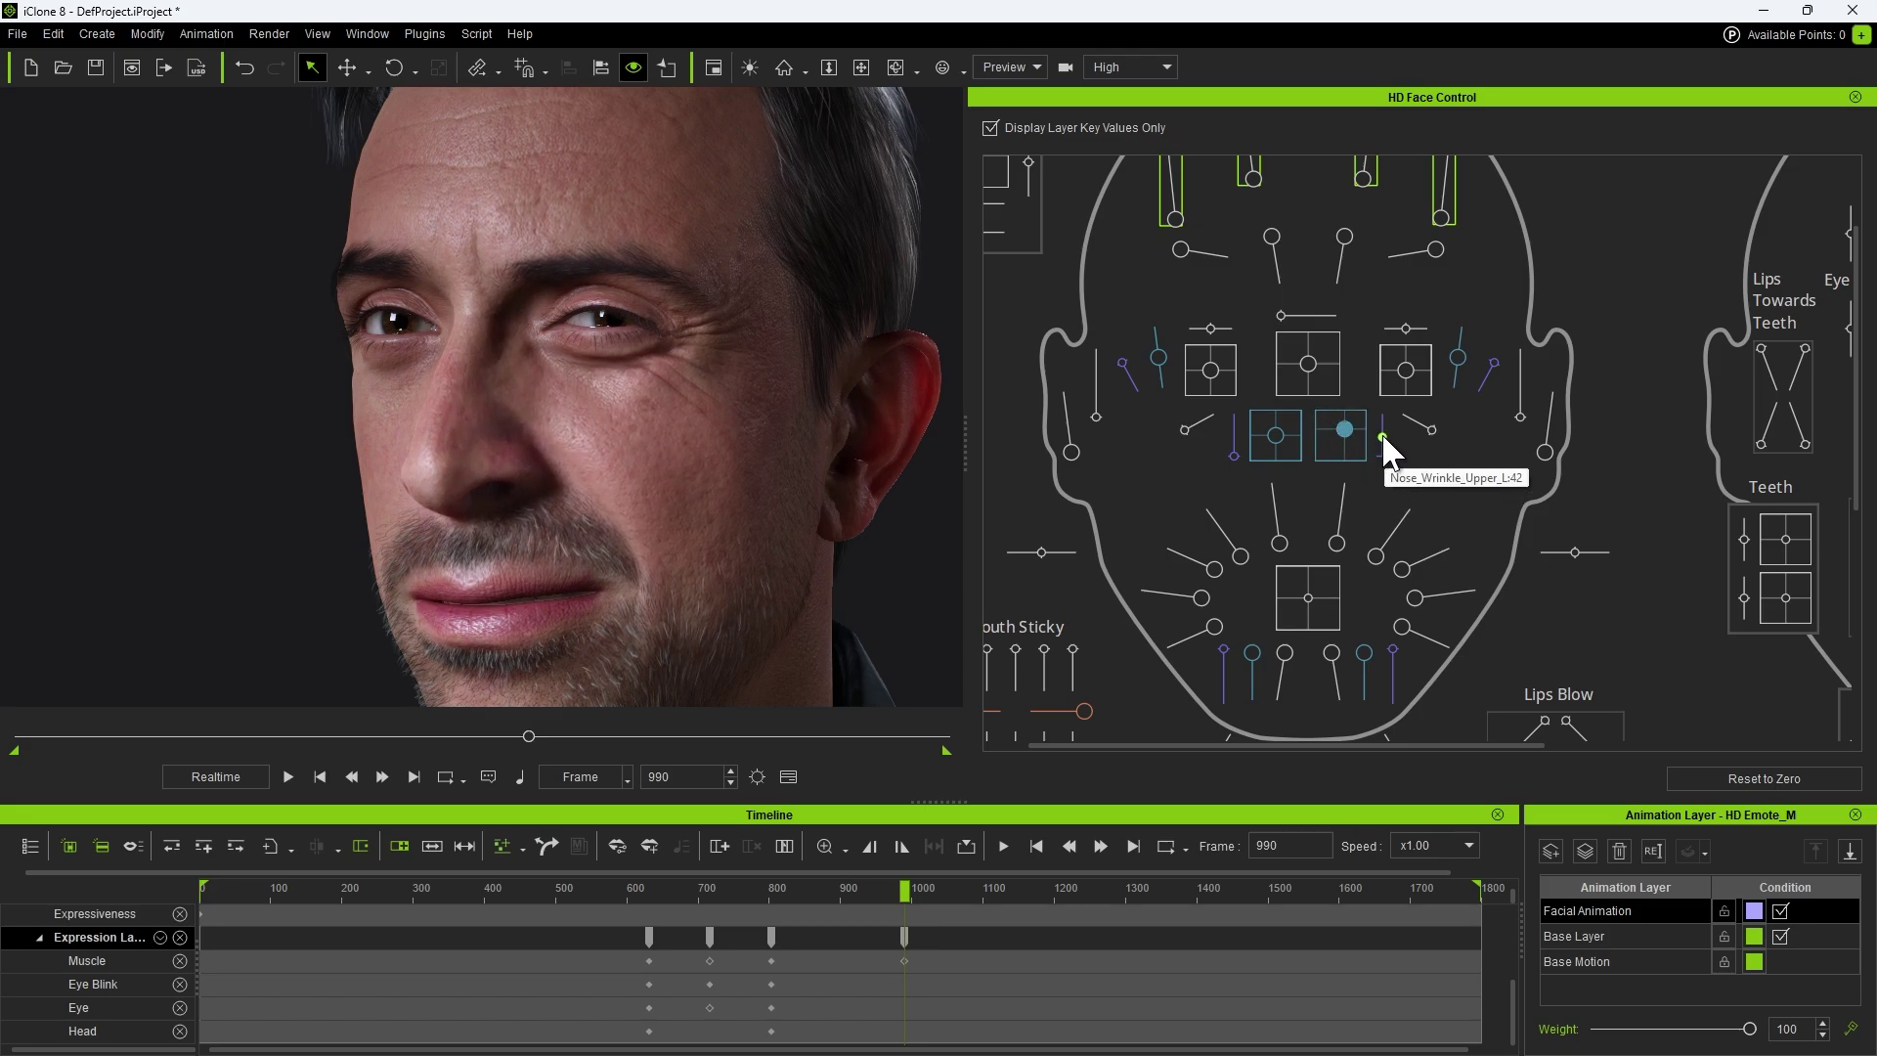
mouse_move(1381, 430)
left_mouse_down()
mouse_move(1381, 462)
mouse_move(1379, 416)
left_mouse_up()
mouse_move(904, 909)
left_mouse_down()
mouse_move(838, 909)
mouse_move(968, 909)
mouse_move(838, 906)
mouse_move(910, 917)
left_mouse_up()
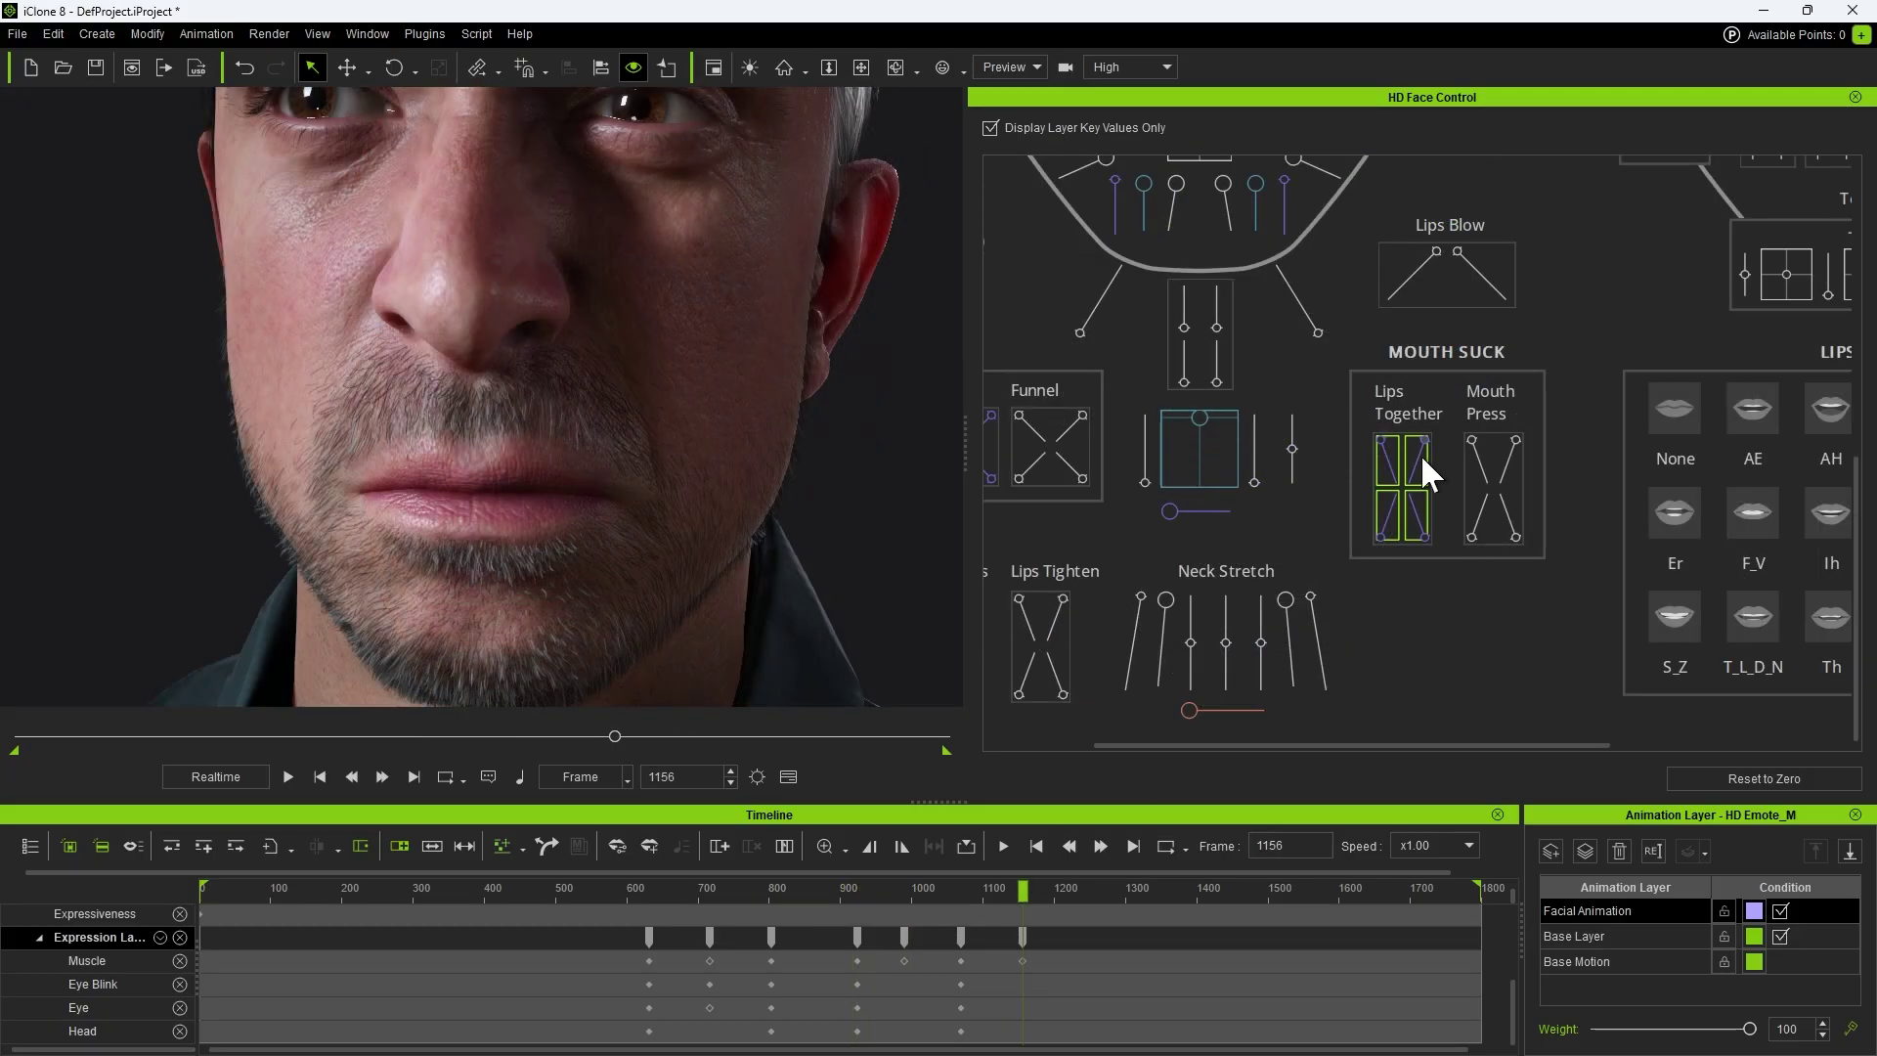
Key an open jaw with lips pressed together at frame 1156
left_click_drag(1196, 420, 1200, 461)
mouse_move(1423, 537)
left_mouse_down()
mouse_move(1409, 473)
mouse_move(1416, 515)
left_mouse_up()
left_click_drag(1202, 463, 1206, 493)
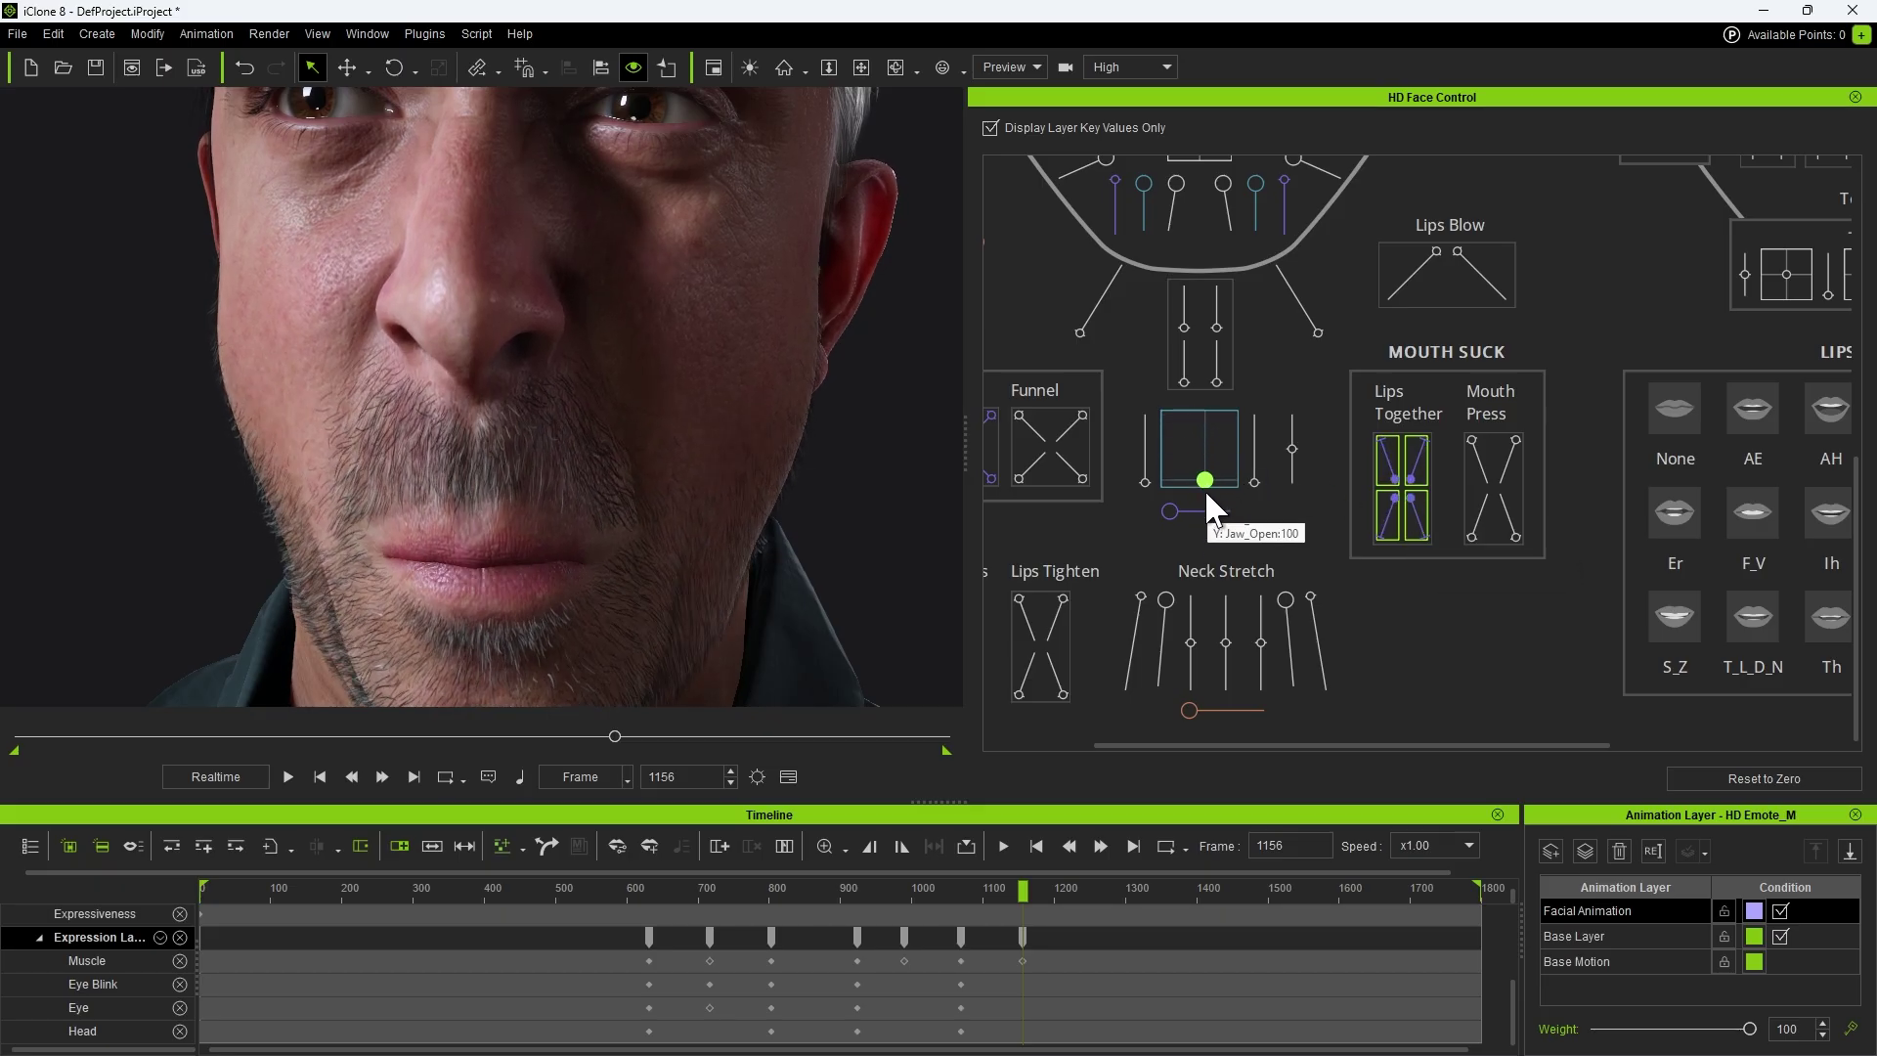
scroll(650, 469, "up", 3)
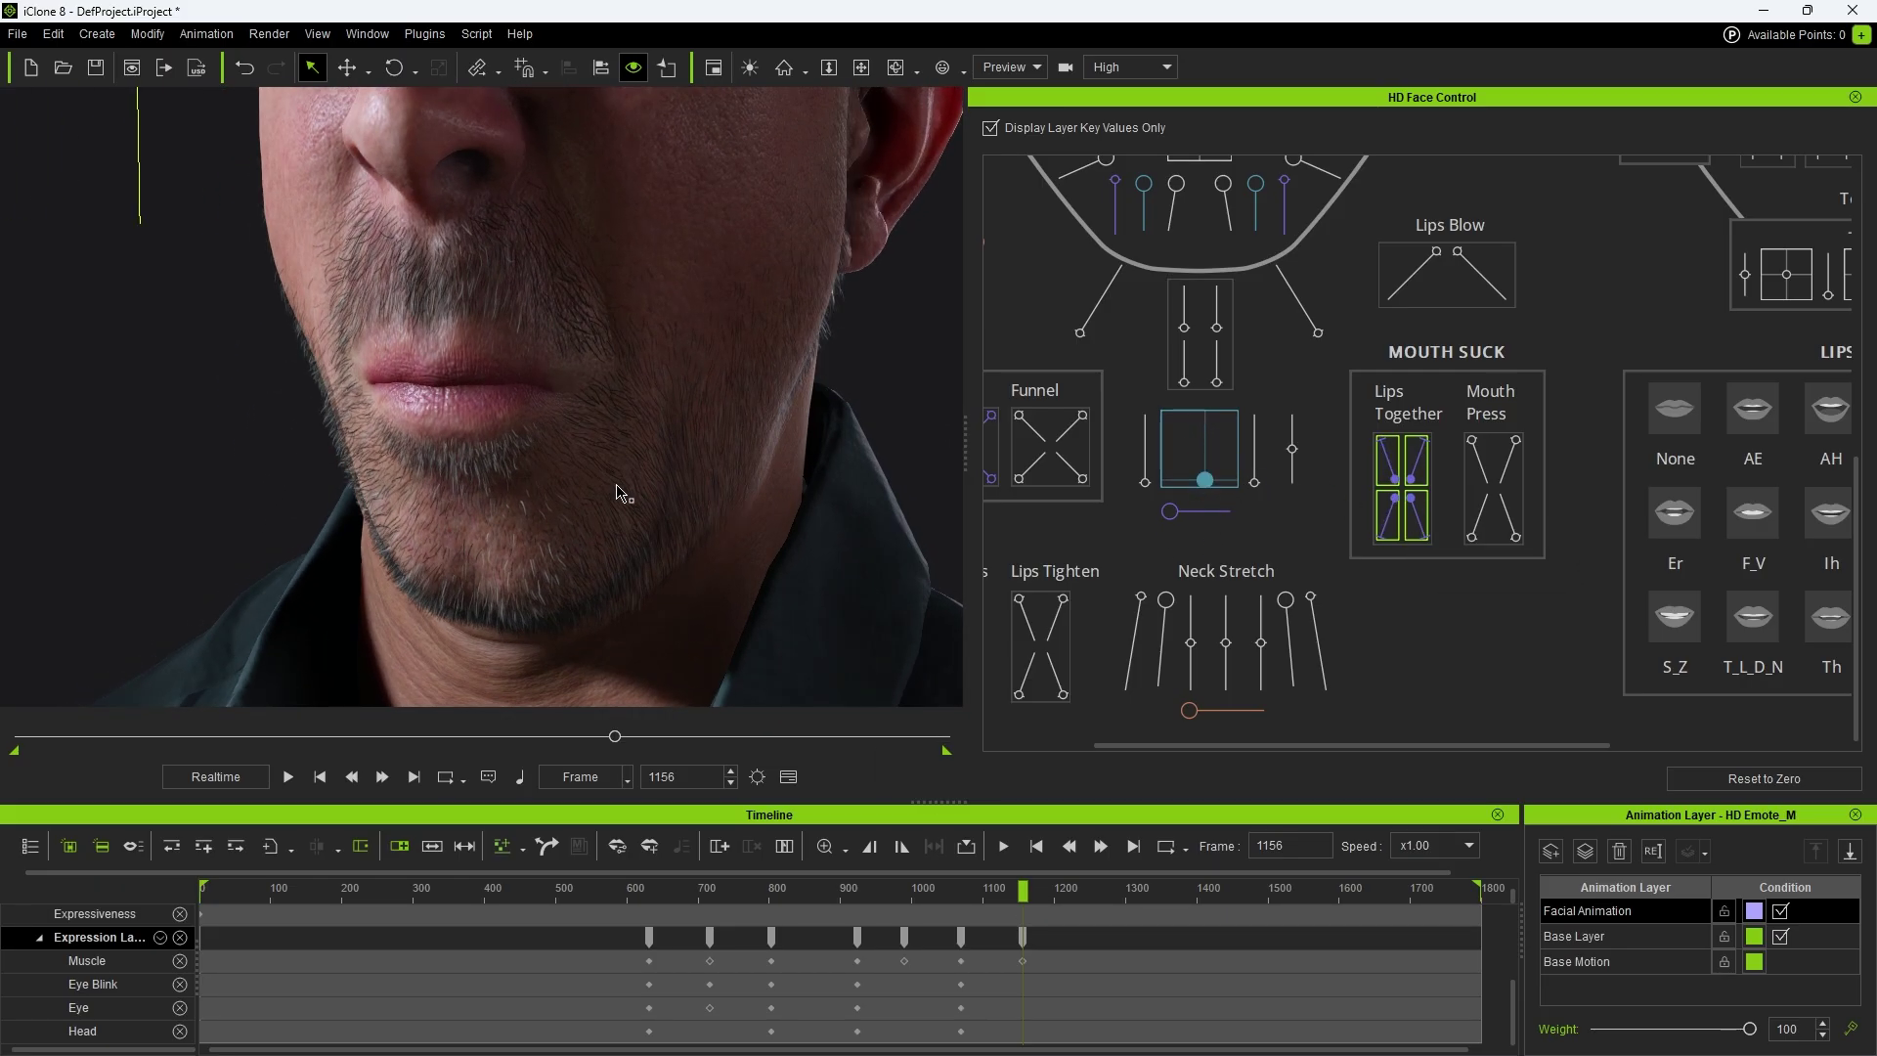
scroll(617, 494, "down", 3)
Play back from frame 1107 to review the jaw pose
left_click_drag(1026, 890, 987, 895)
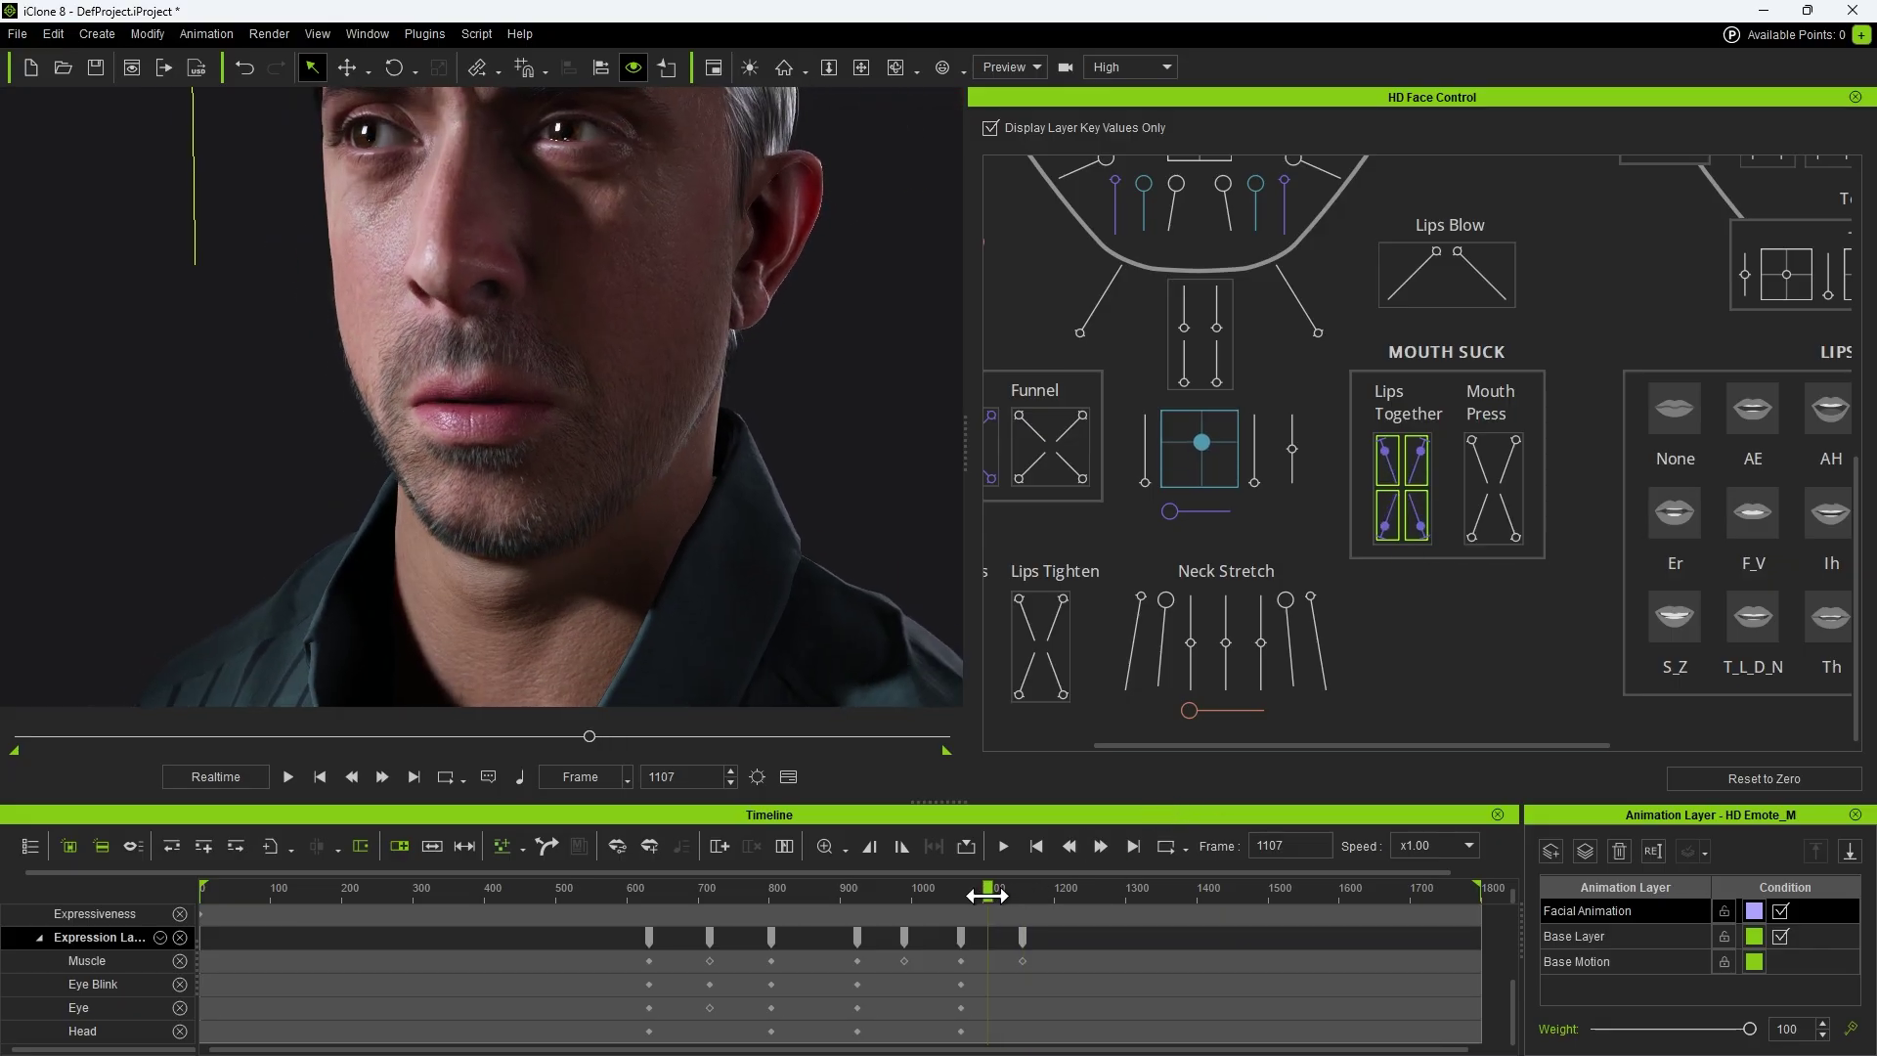
key("space")
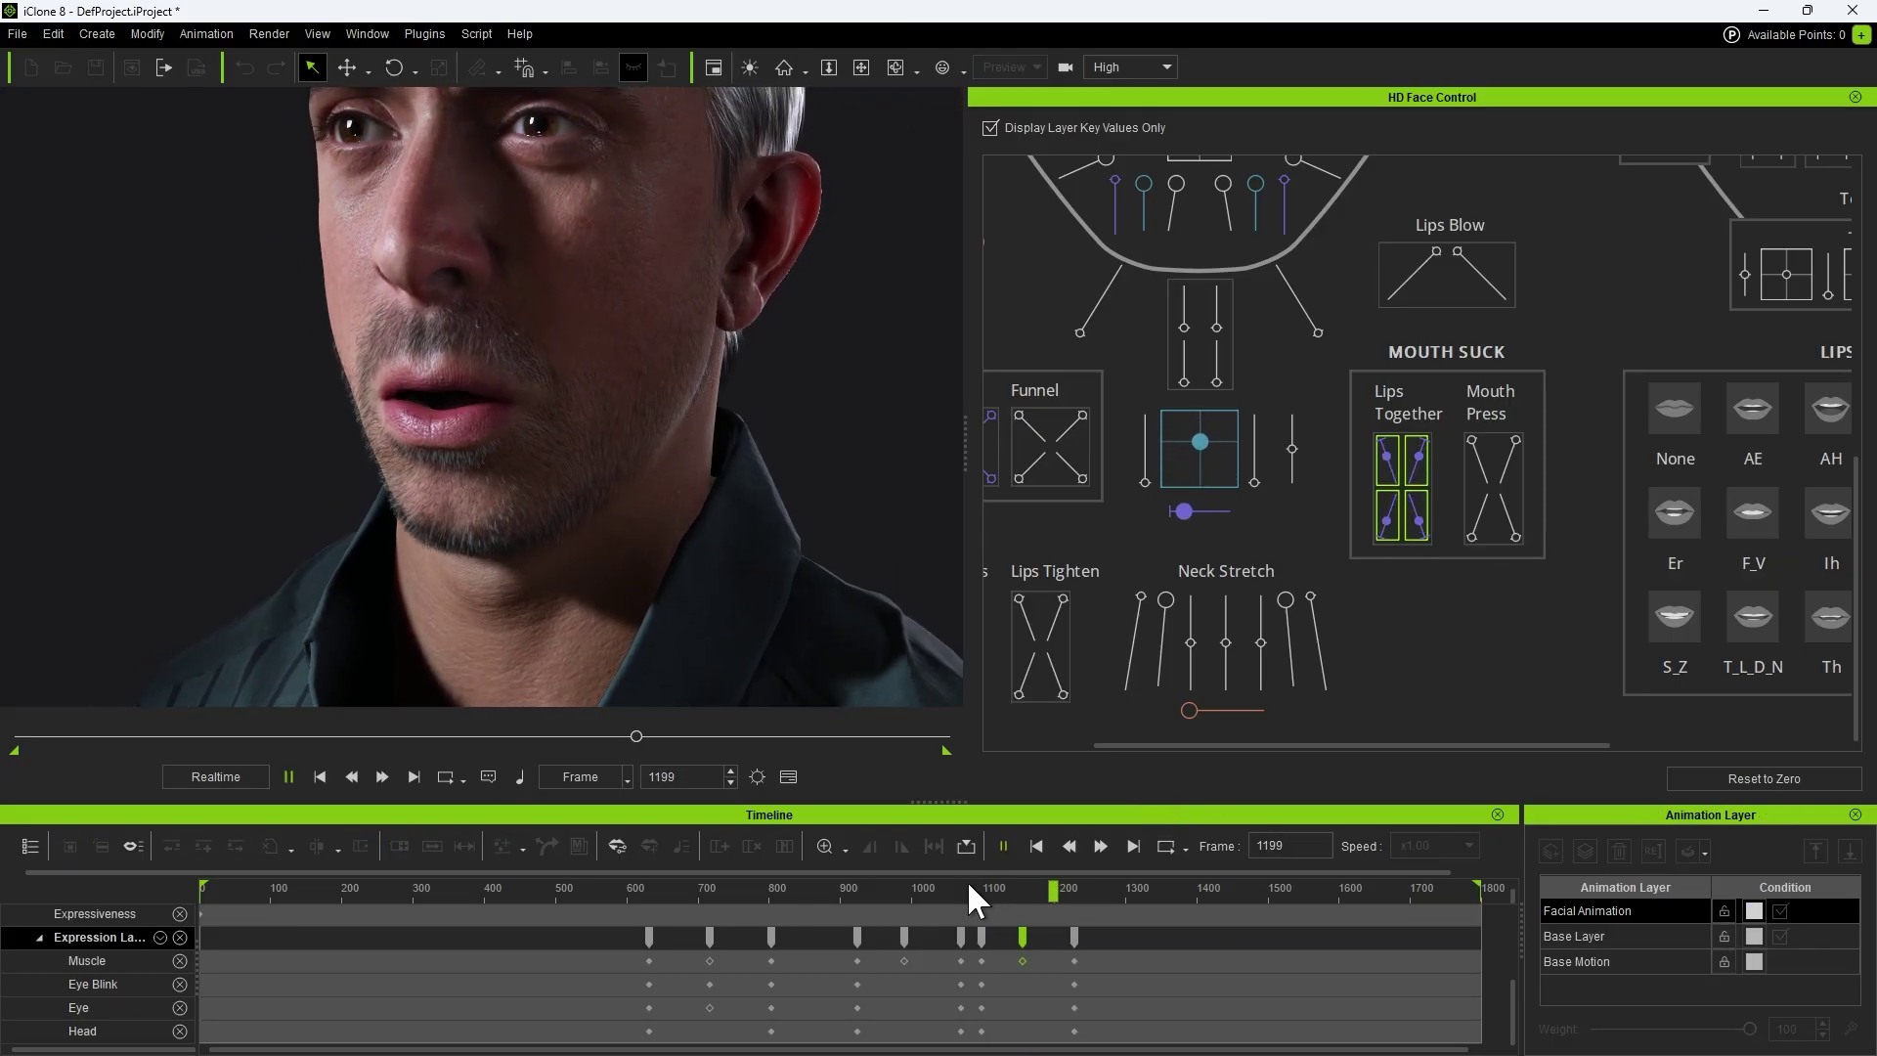
key("space")
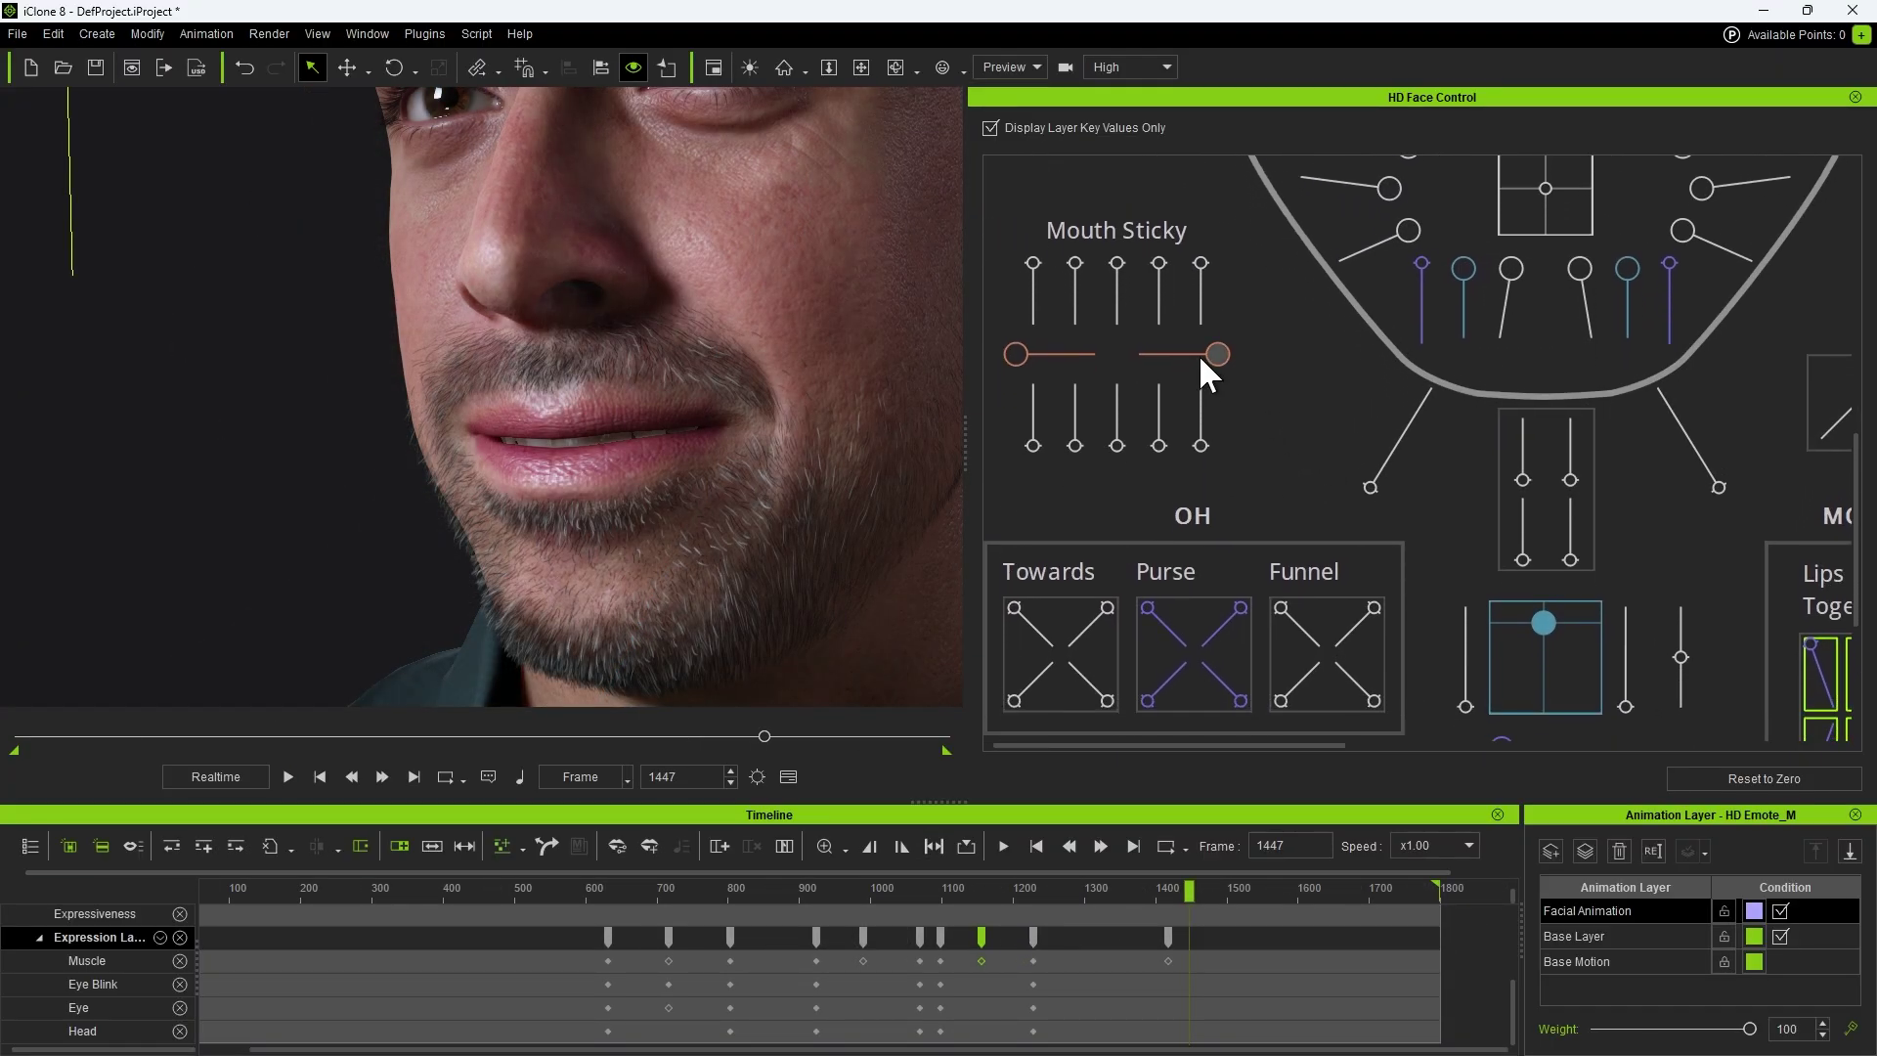
Key left-corner sticky lips at frame 1447, raising Mouth_Lips_Sticky_L to 62
mouse_move(1216, 358)
left_mouse_down()
mouse_move(1121, 361)
mouse_move(1218, 357)
left_mouse_up()
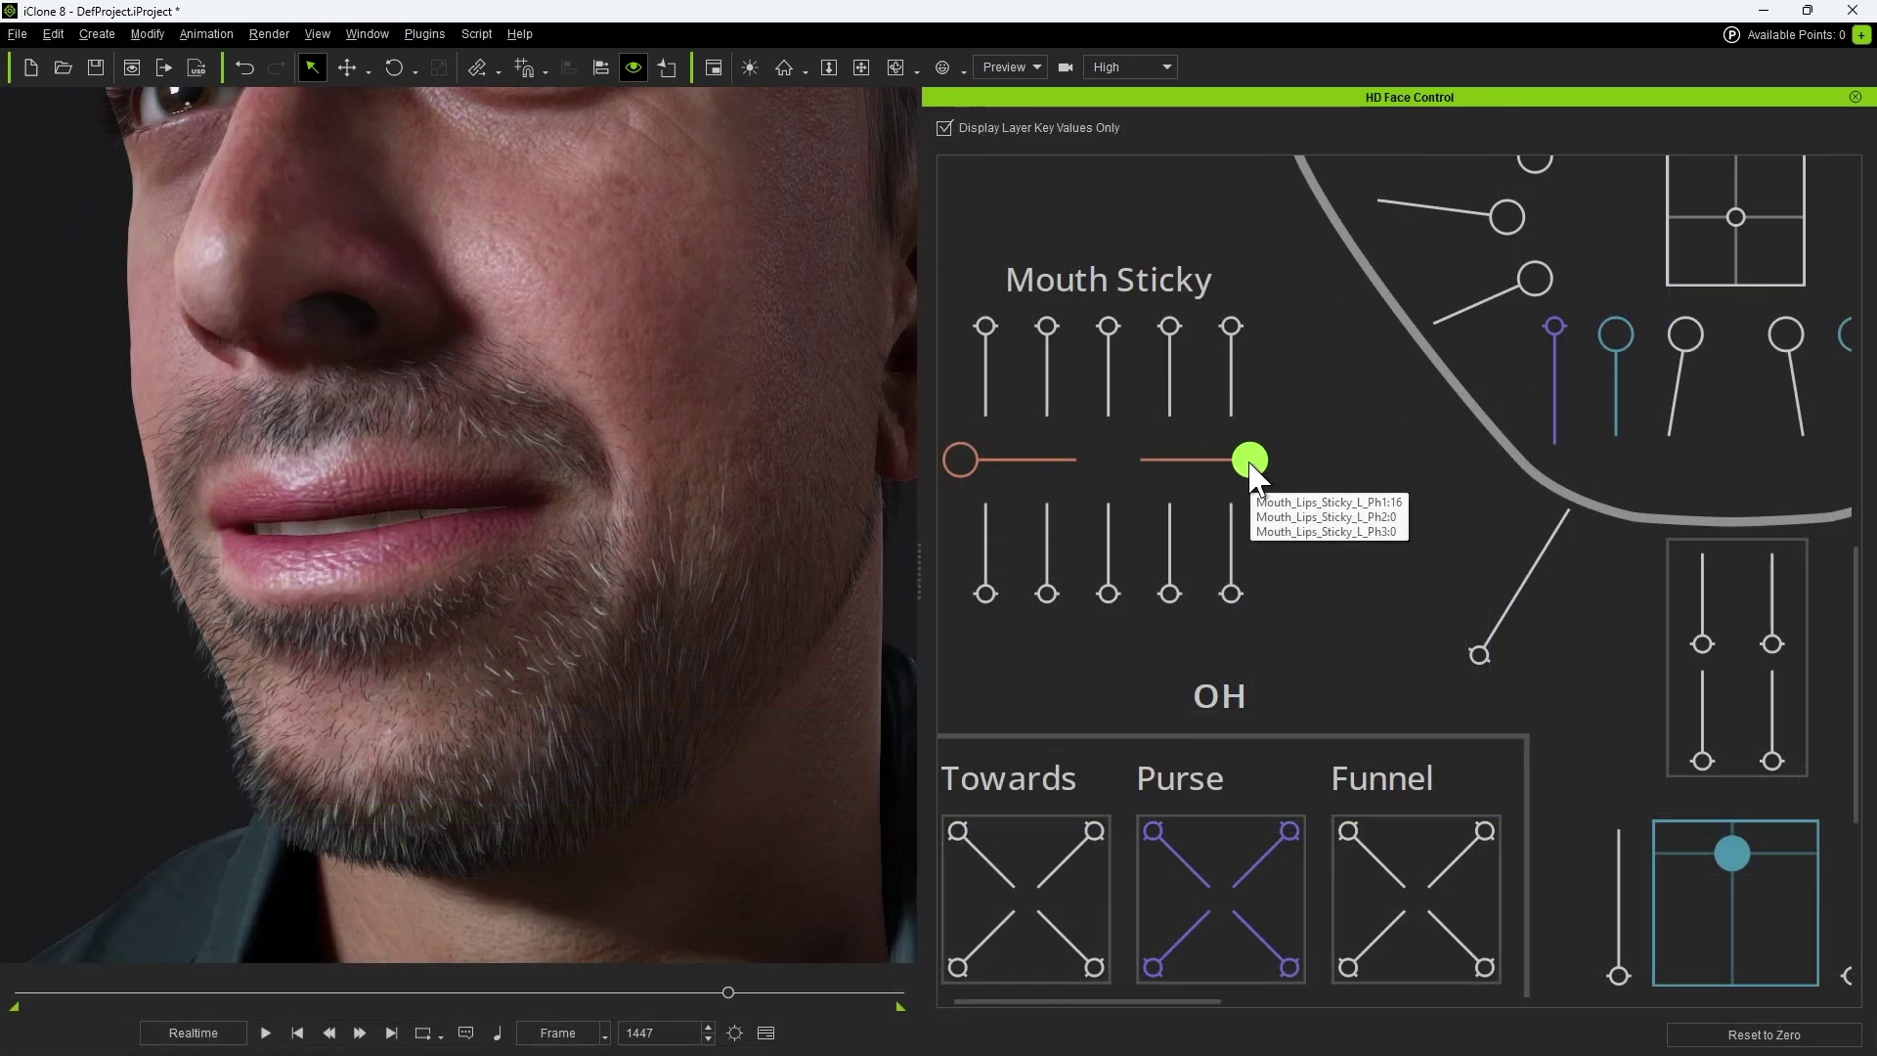
mouse_move(1252, 471)
left_mouse_down()
mouse_move(1143, 471)
mouse_move(1260, 461)
left_mouse_up()
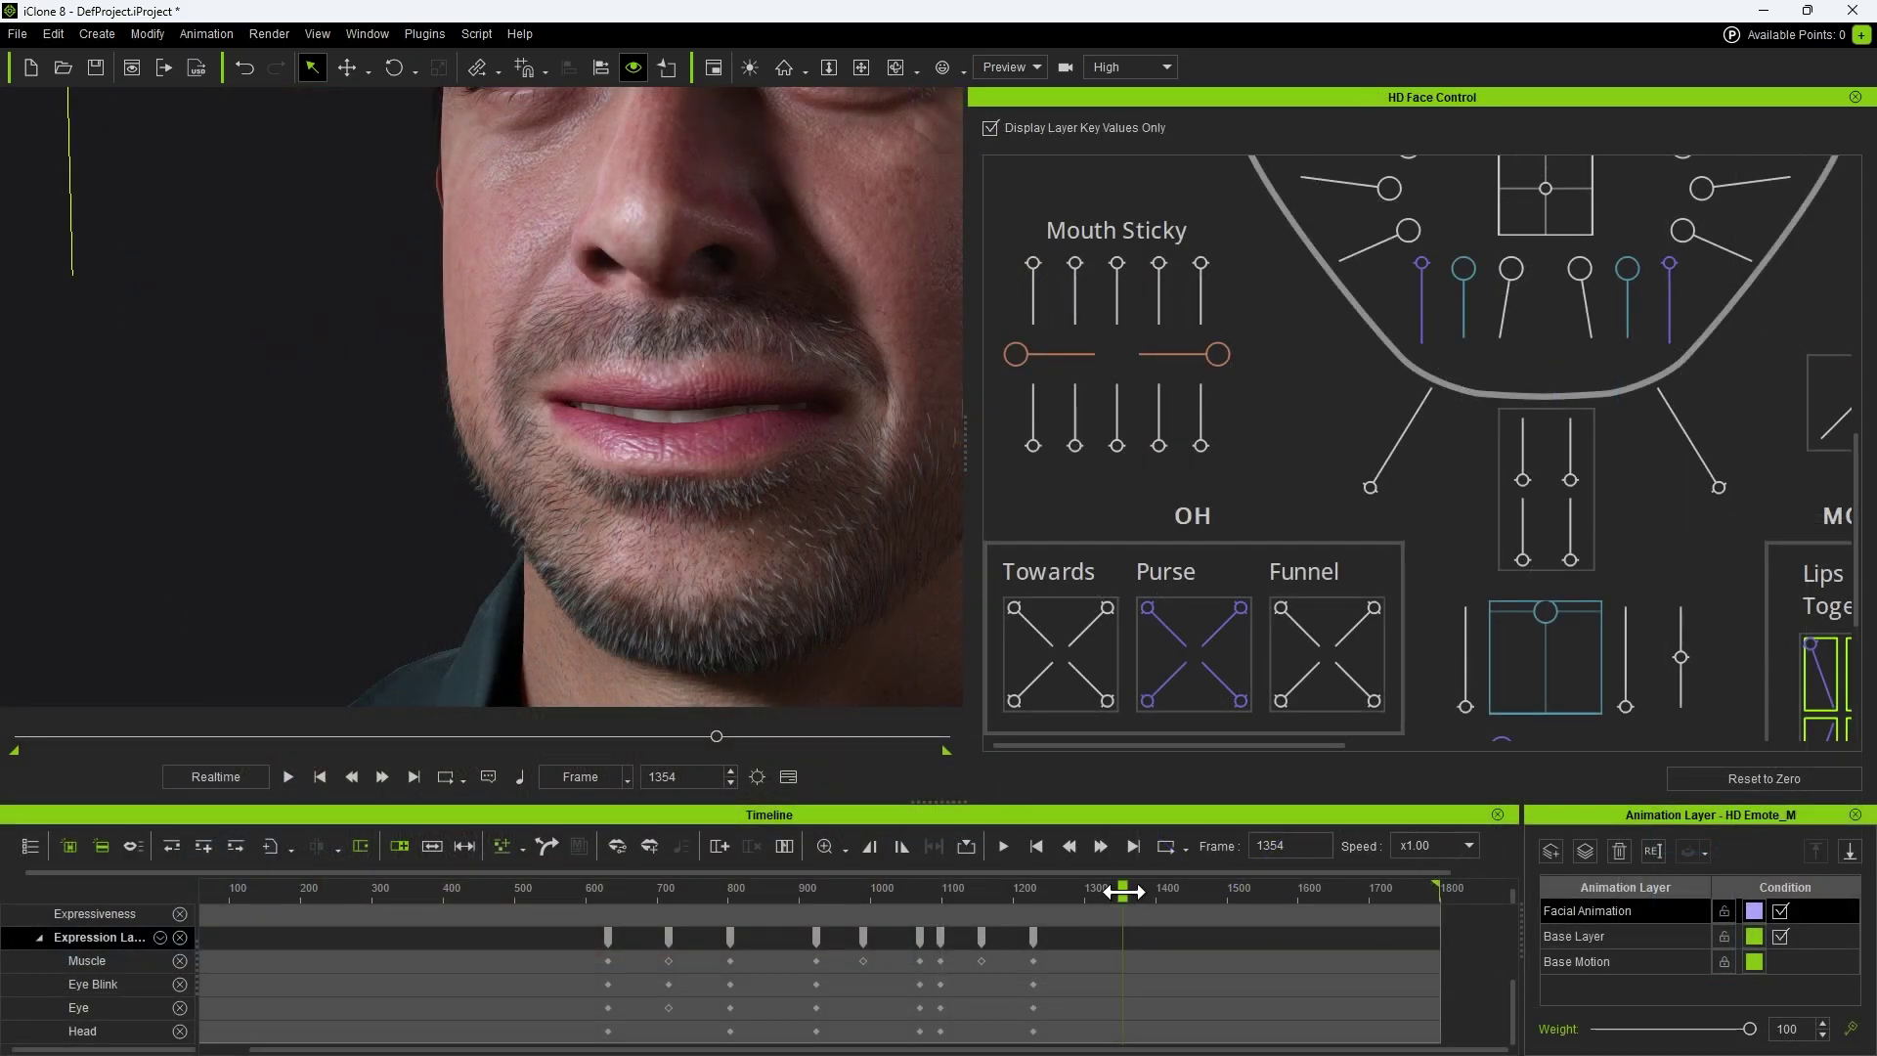
Key a neutral face at frame 1333, then push both Mouth Sticky sliders up at frames 1357 and 1373
left_click_drag(1123, 890, 1107, 890)
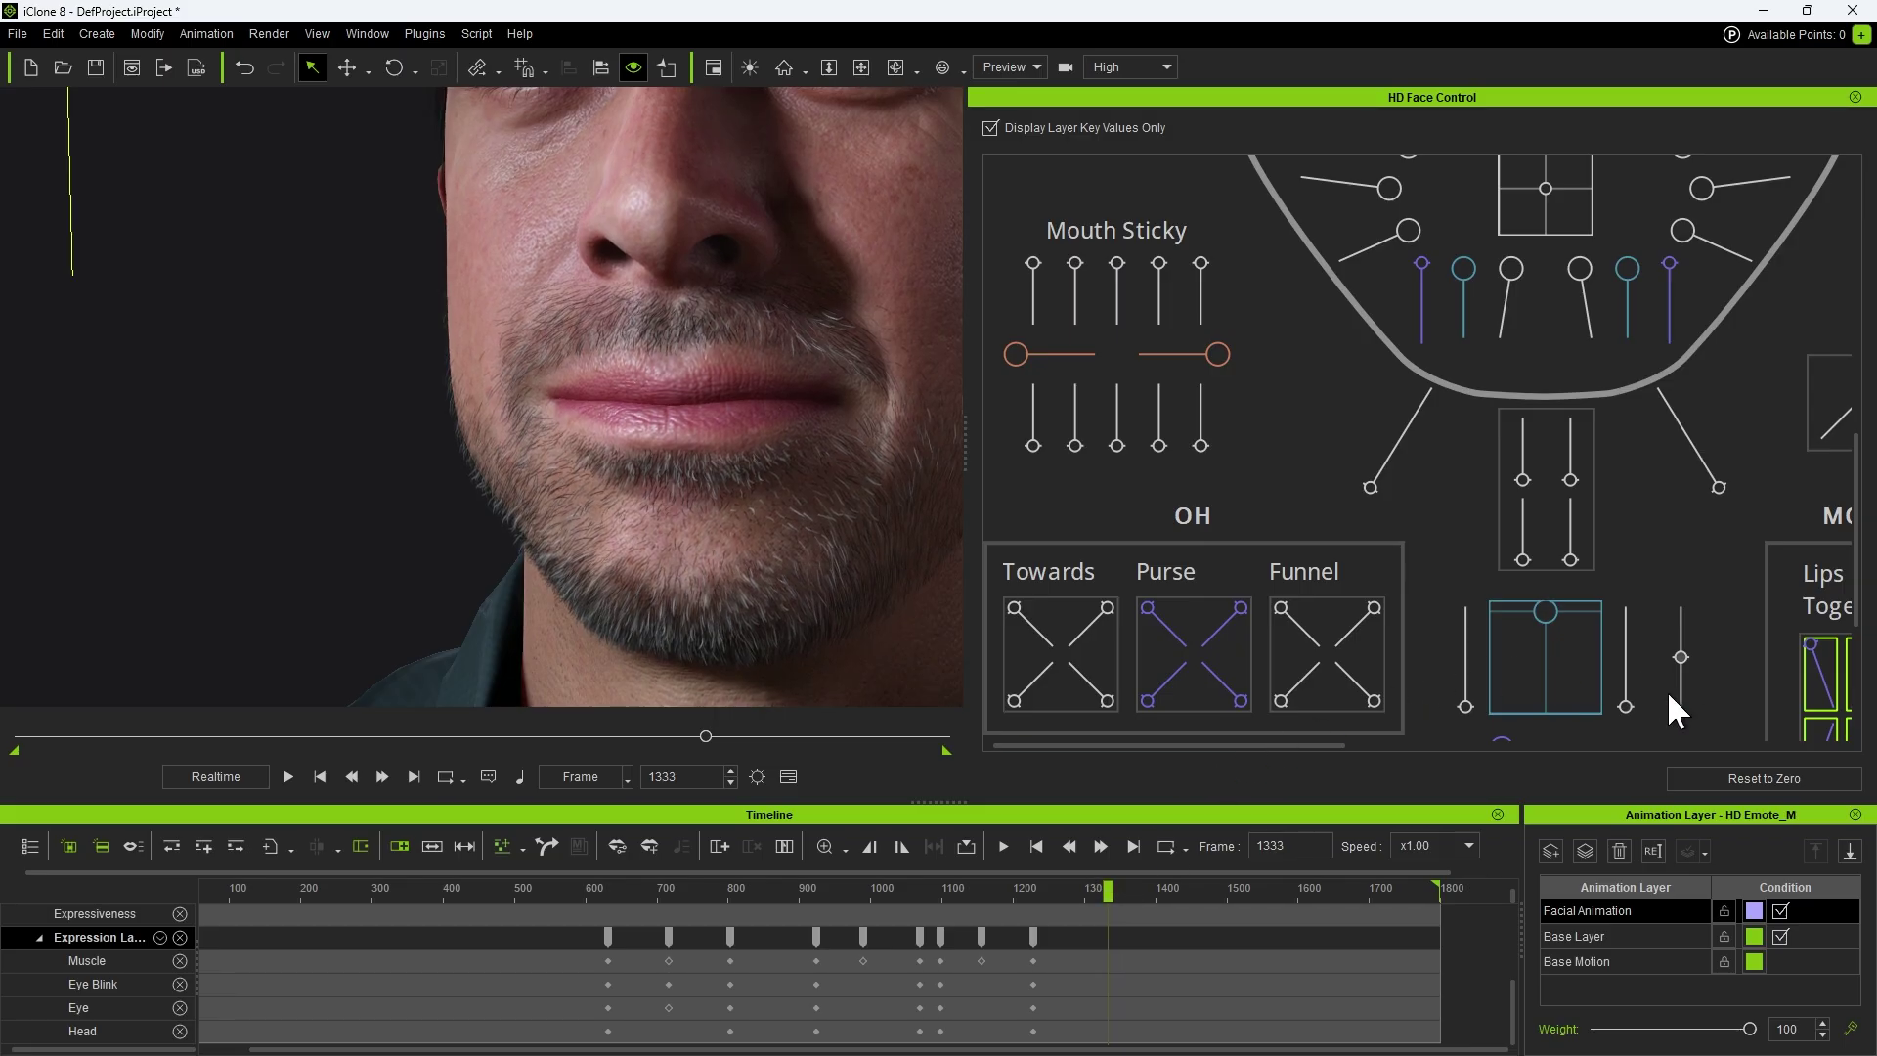
left_click(1695, 779)
left_click_drag(1105, 893, 1122, 891)
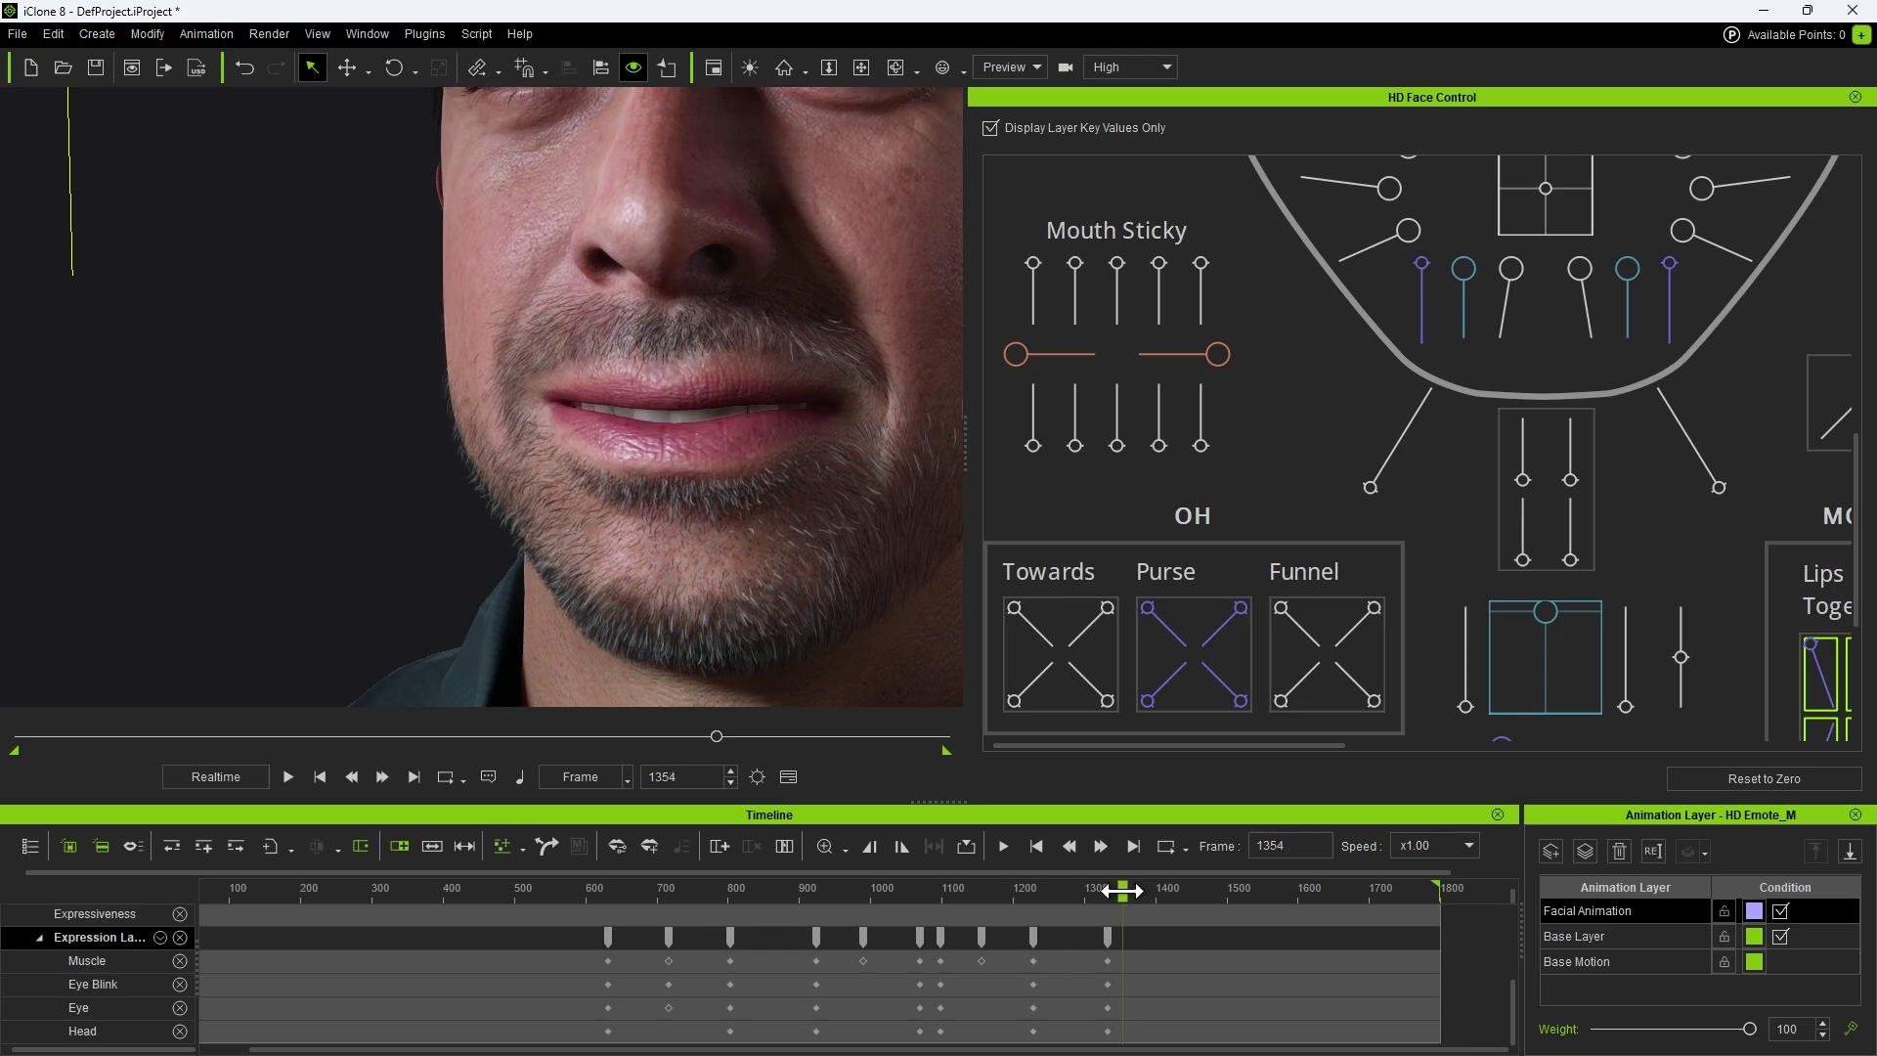
left_click(1017, 353)
left_click_drag(1217, 353, 1172, 368)
left_click_drag(1122, 897, 1135, 900)
left_click_drag(1184, 367, 1177, 369)
Set Eye_Face_Scrunch_L to 95 and preview the AE and B_M_P lip shapes
scroll(1134, 884, "up", 3)
mouse_move(1134, 883)
left_mouse_down()
mouse_move(1072, 890)
mouse_move(1153, 900)
mouse_move(1104, 897)
left_mouse_up()
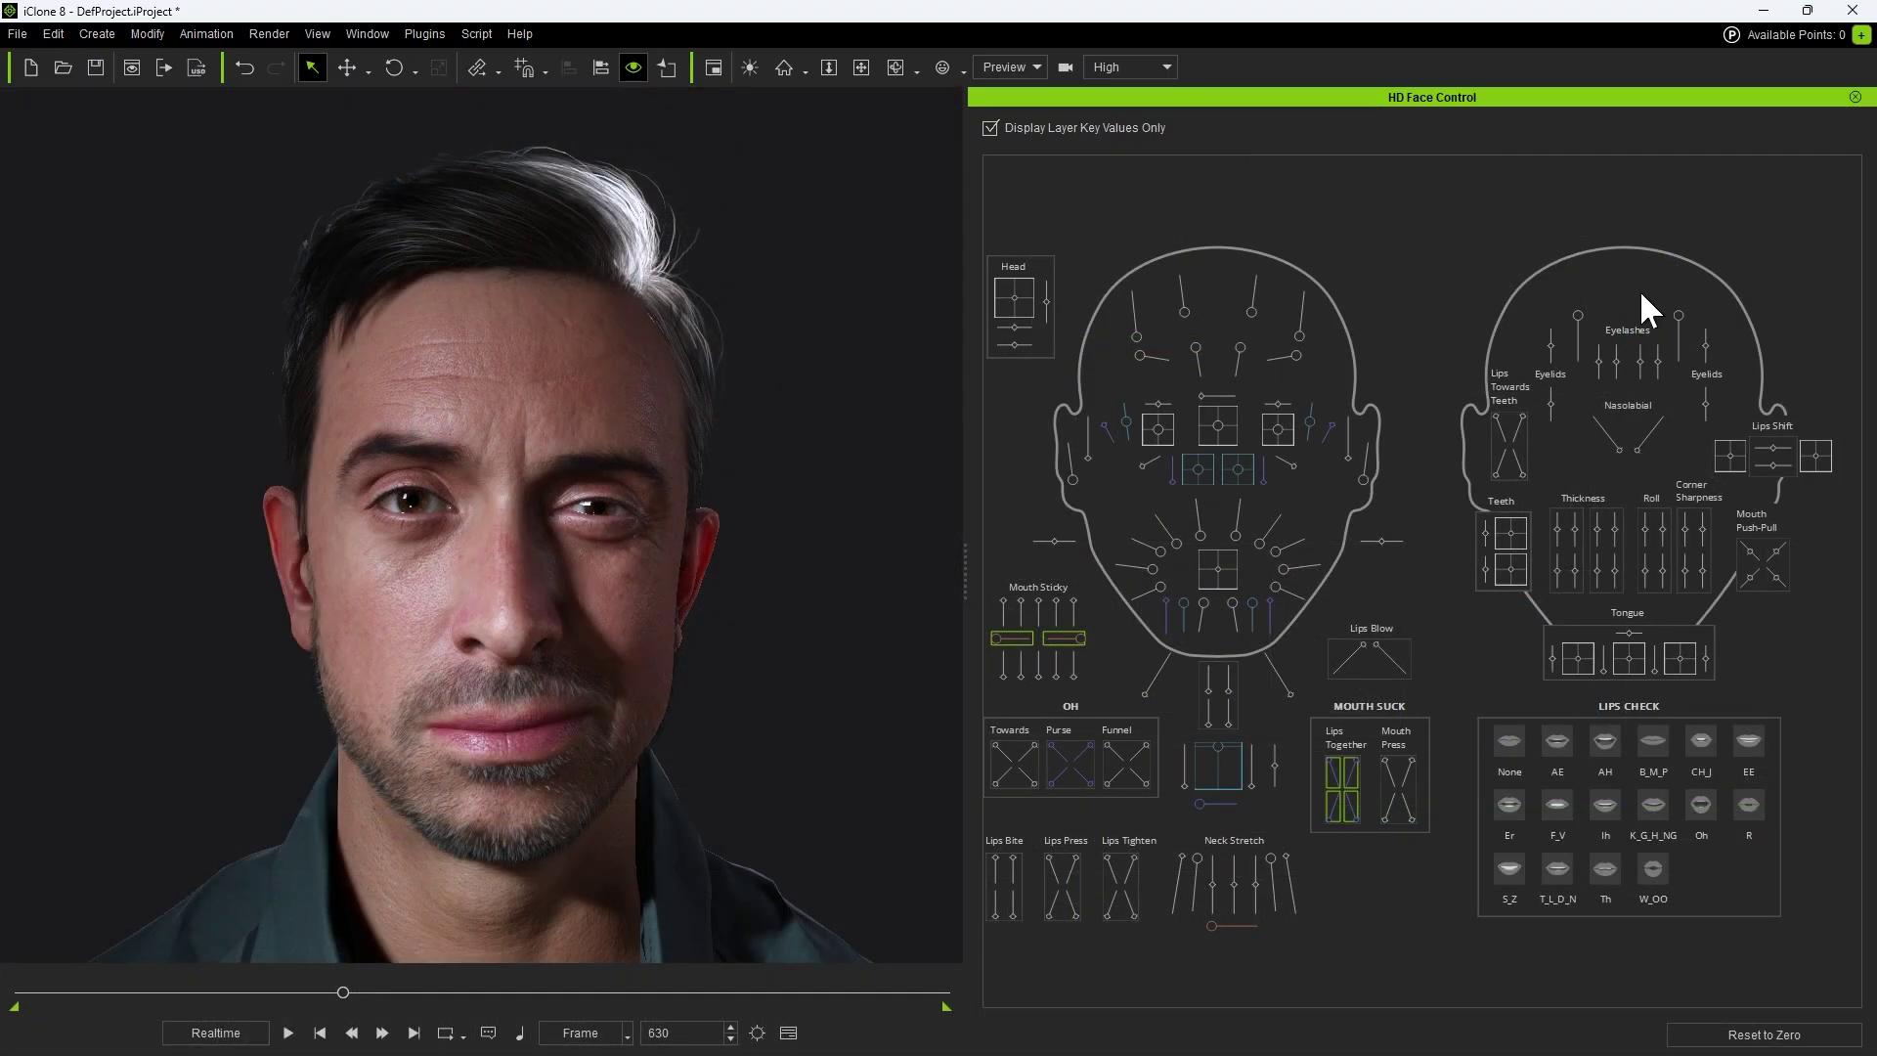
scroll(1641, 293, "up", 4)
left_click_drag(1575, 337, 1578, 422)
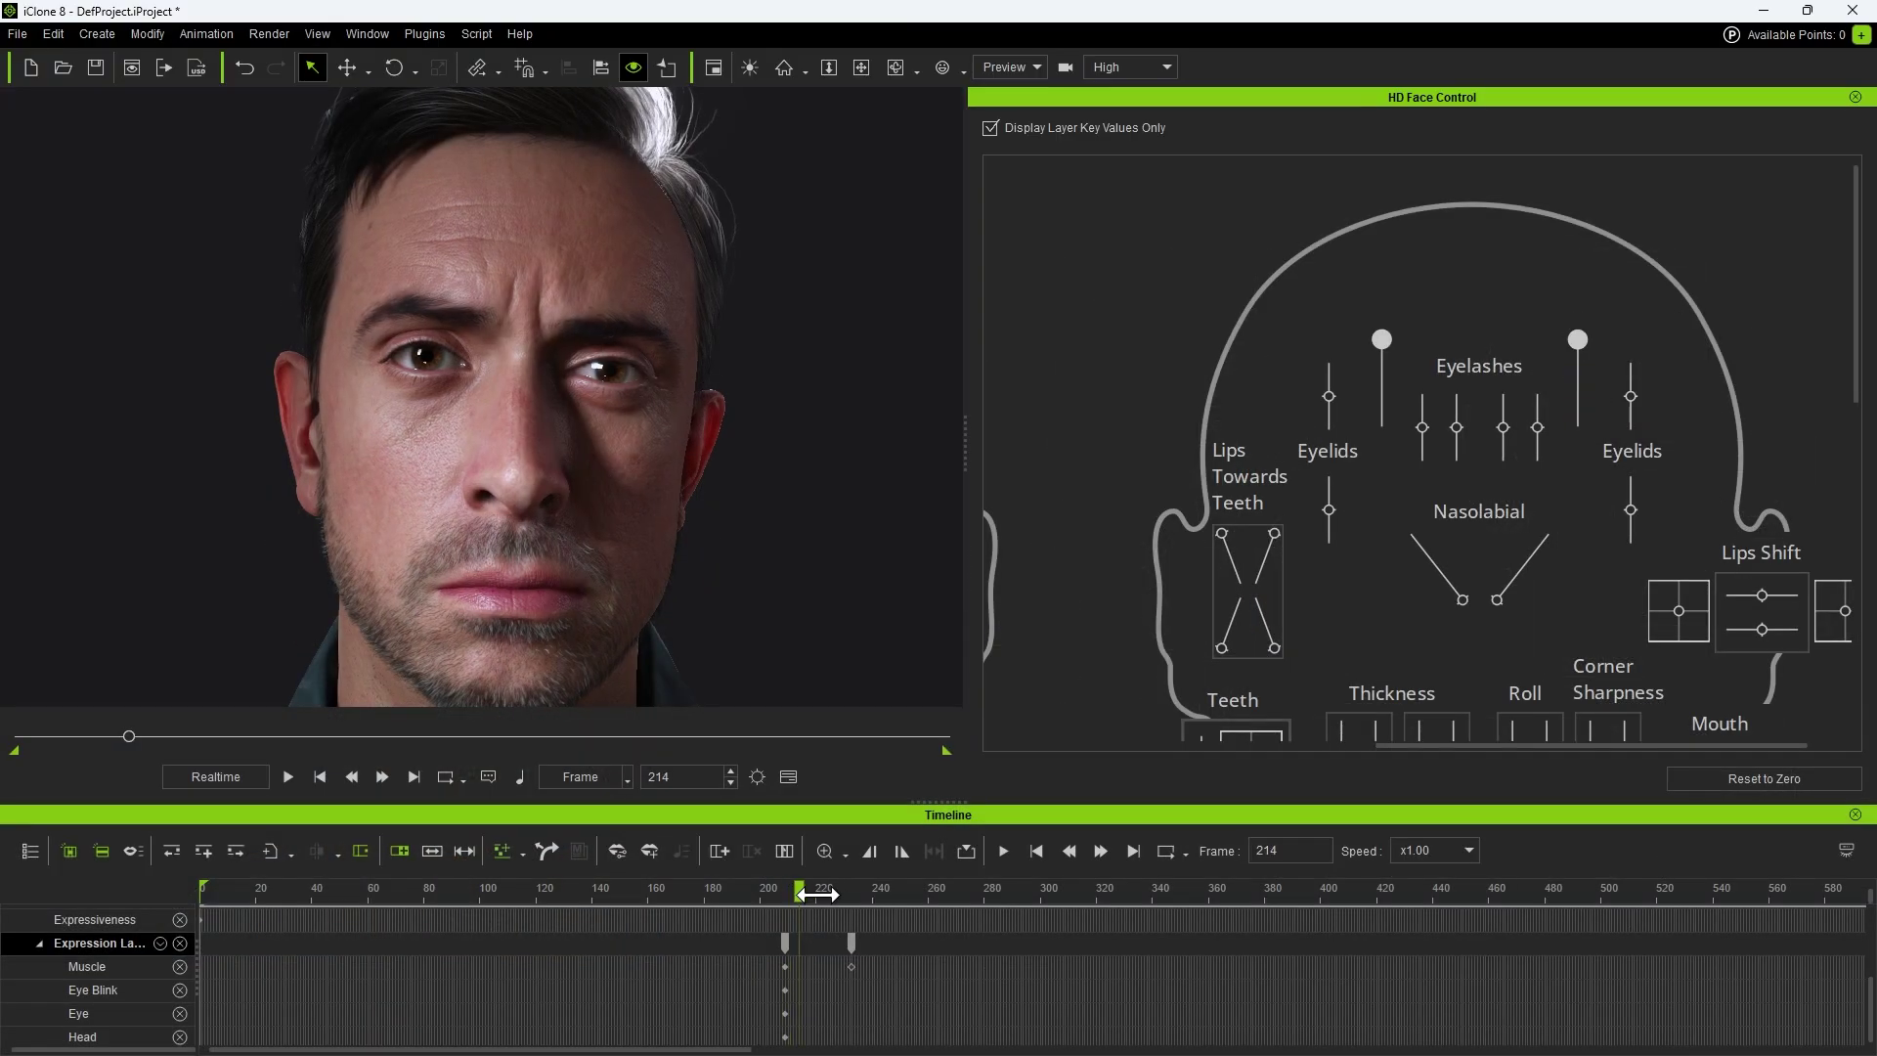
left_click_drag(795, 892, 1131, 893)
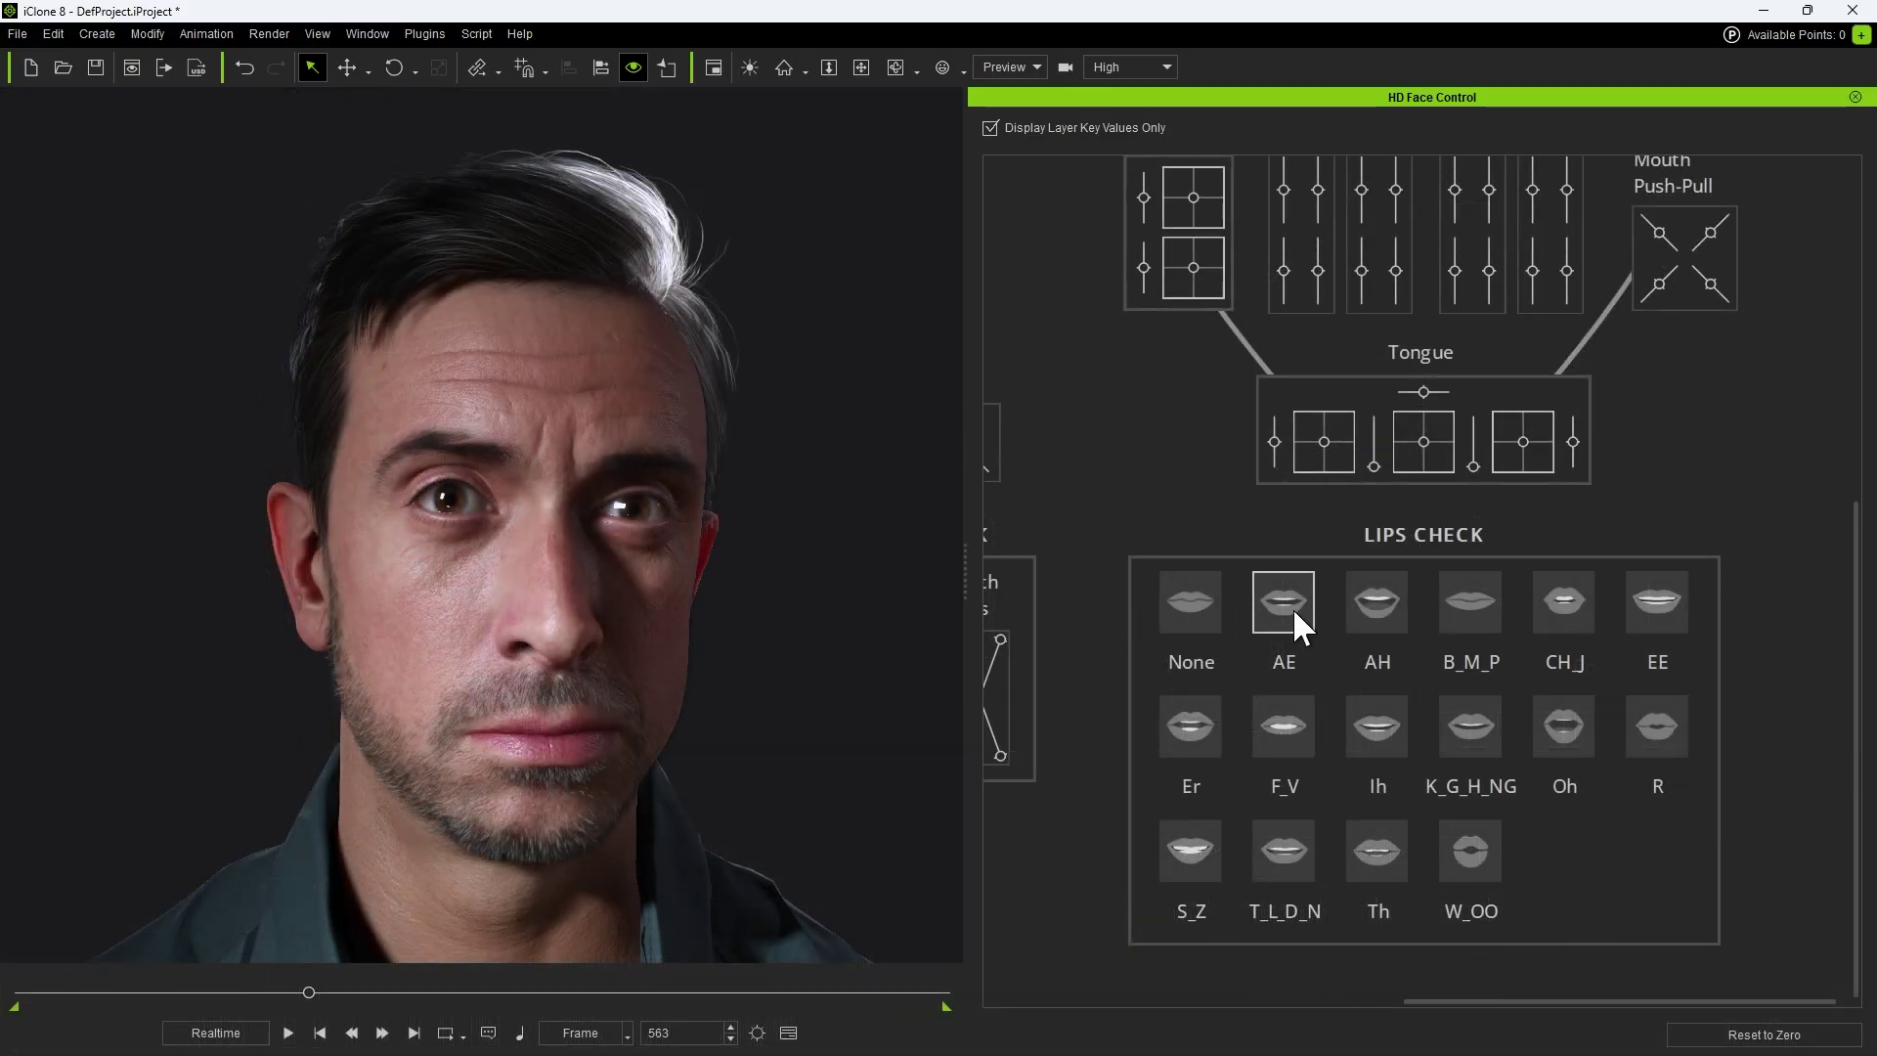
left_click(1295, 613)
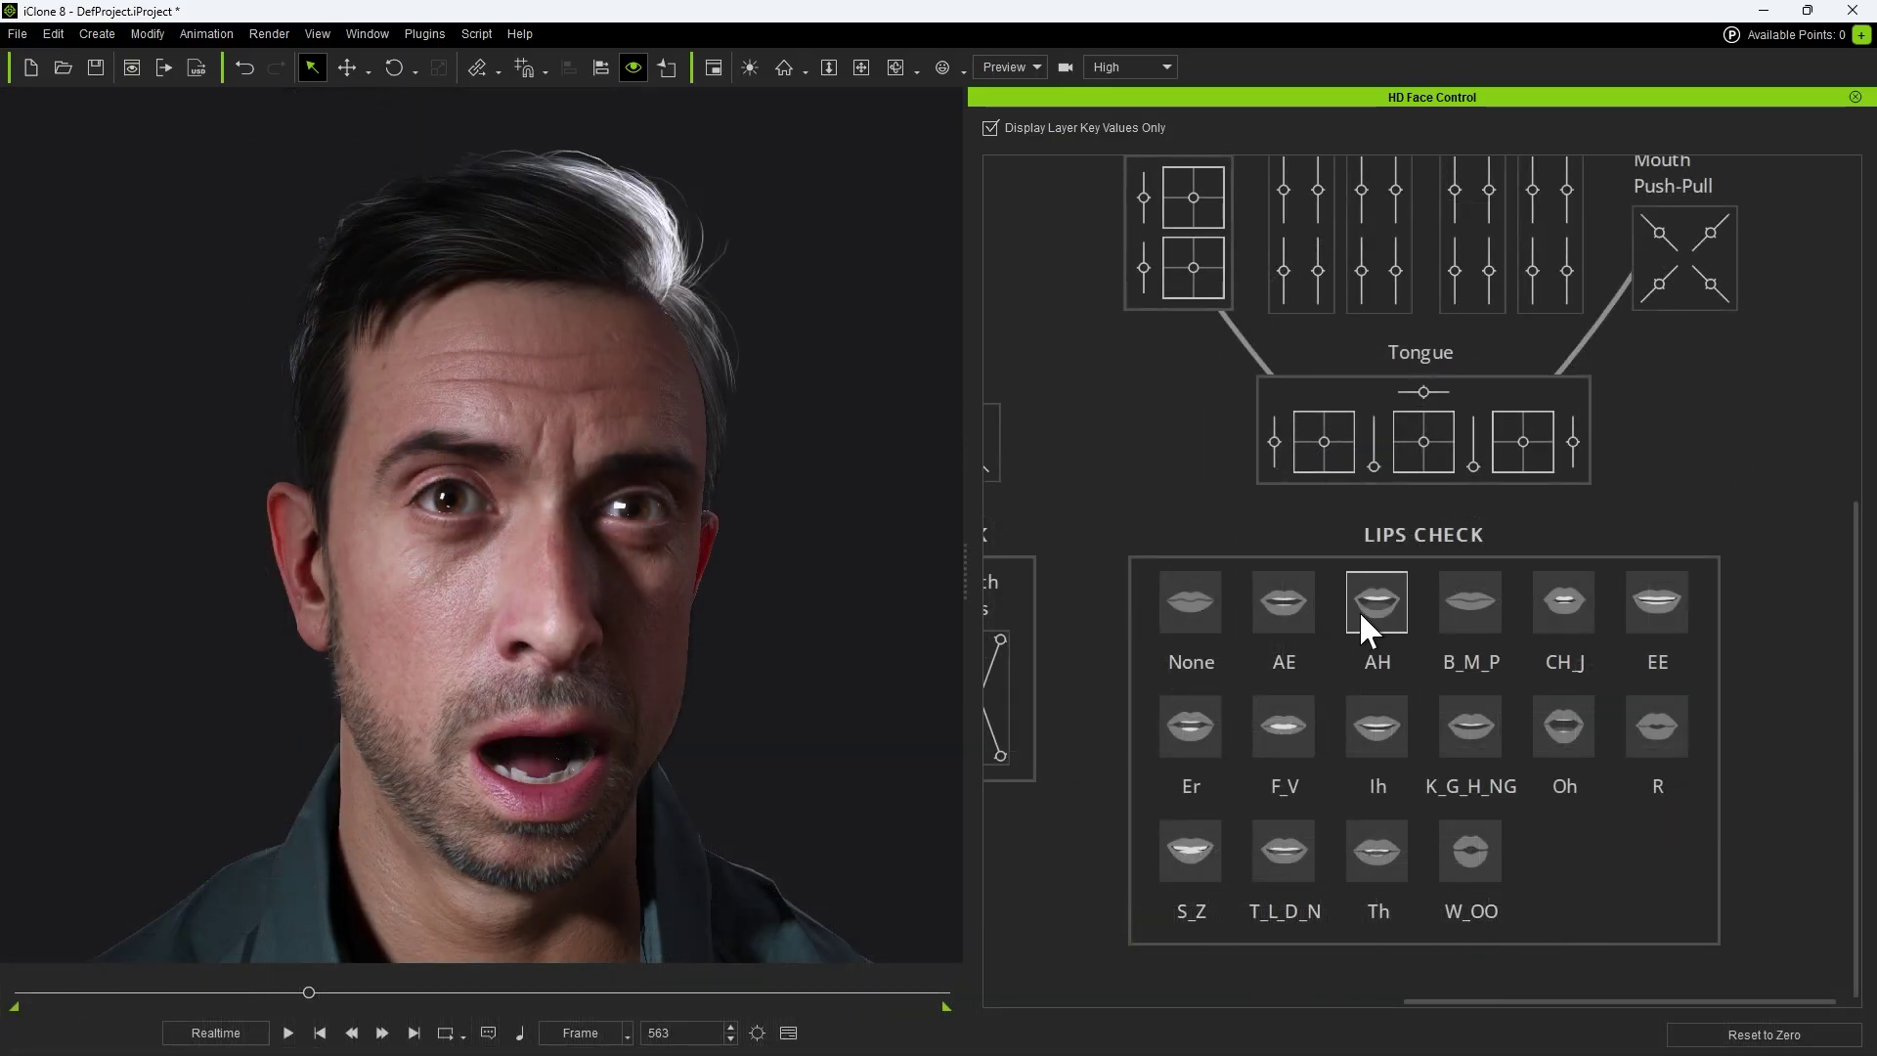
left_click(1454, 611)
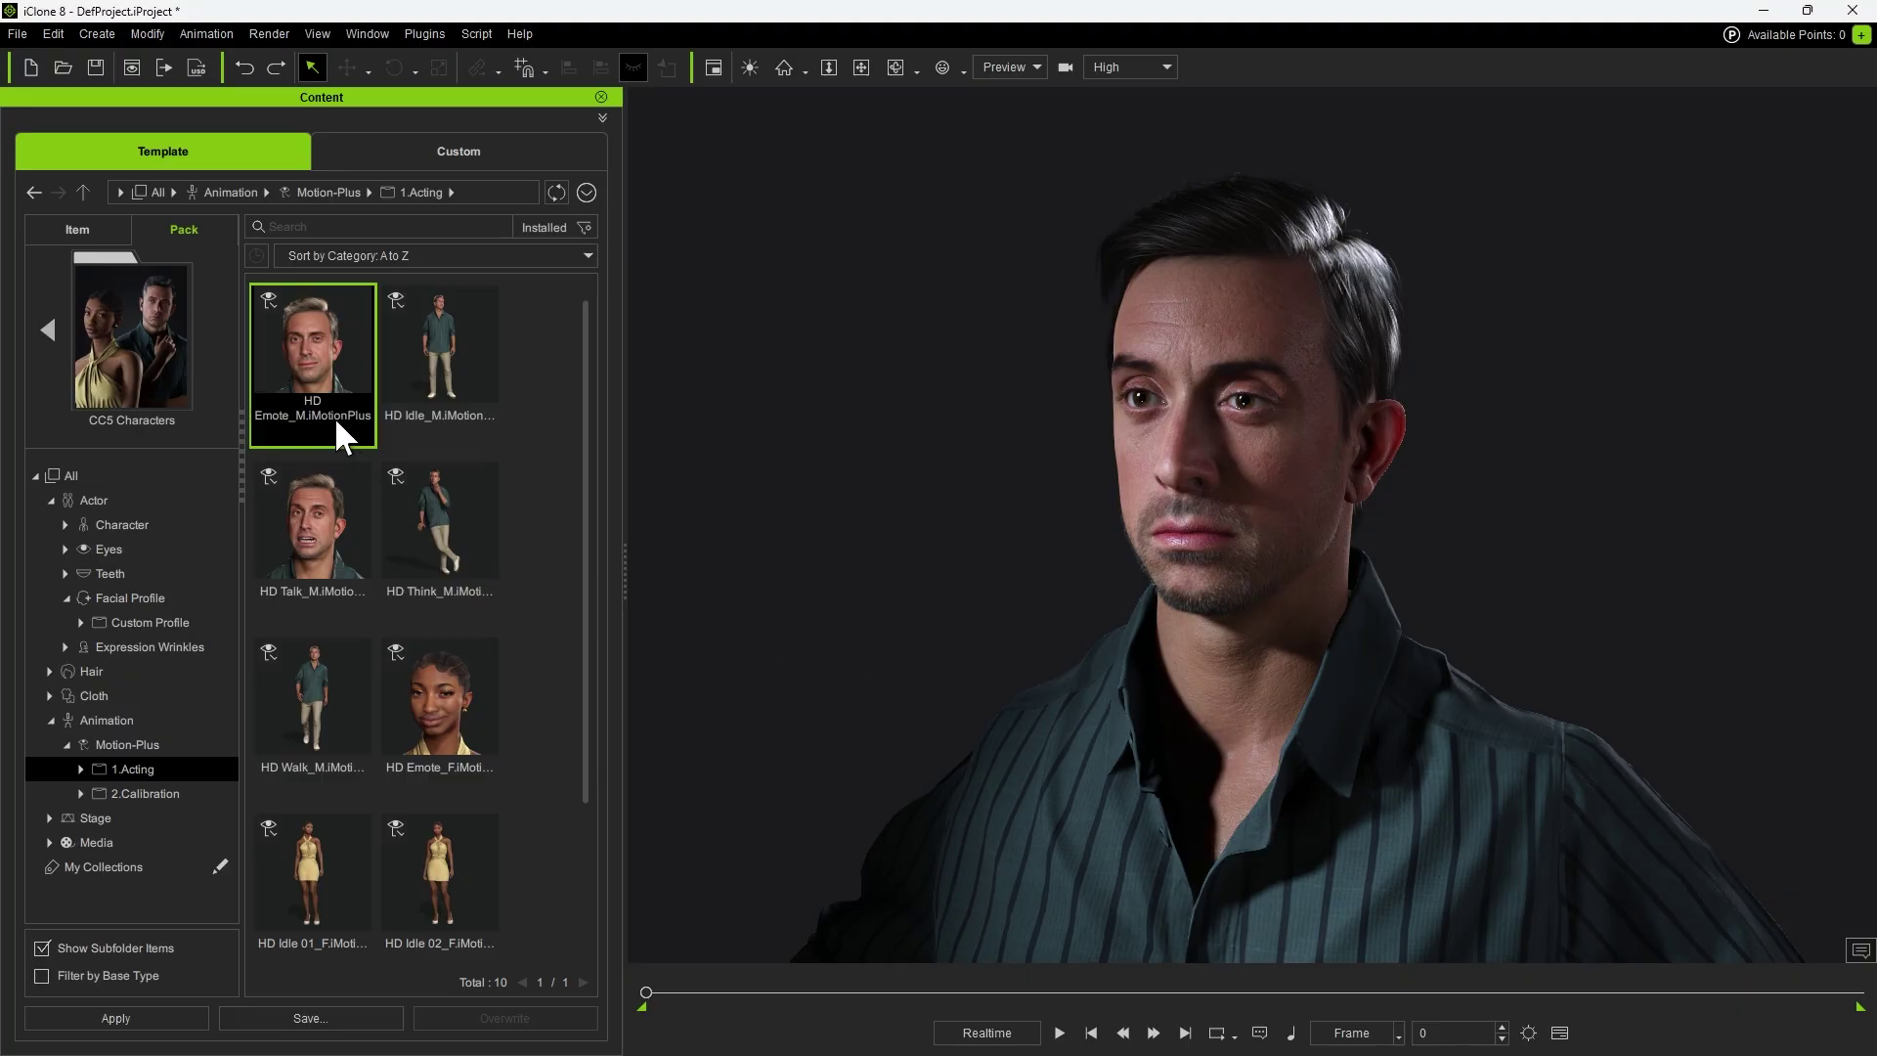
Apply HD Emote_M to HD Aaron, play it, and show an enlarged Timeline
left_click_drag(335, 416, 1222, 550)
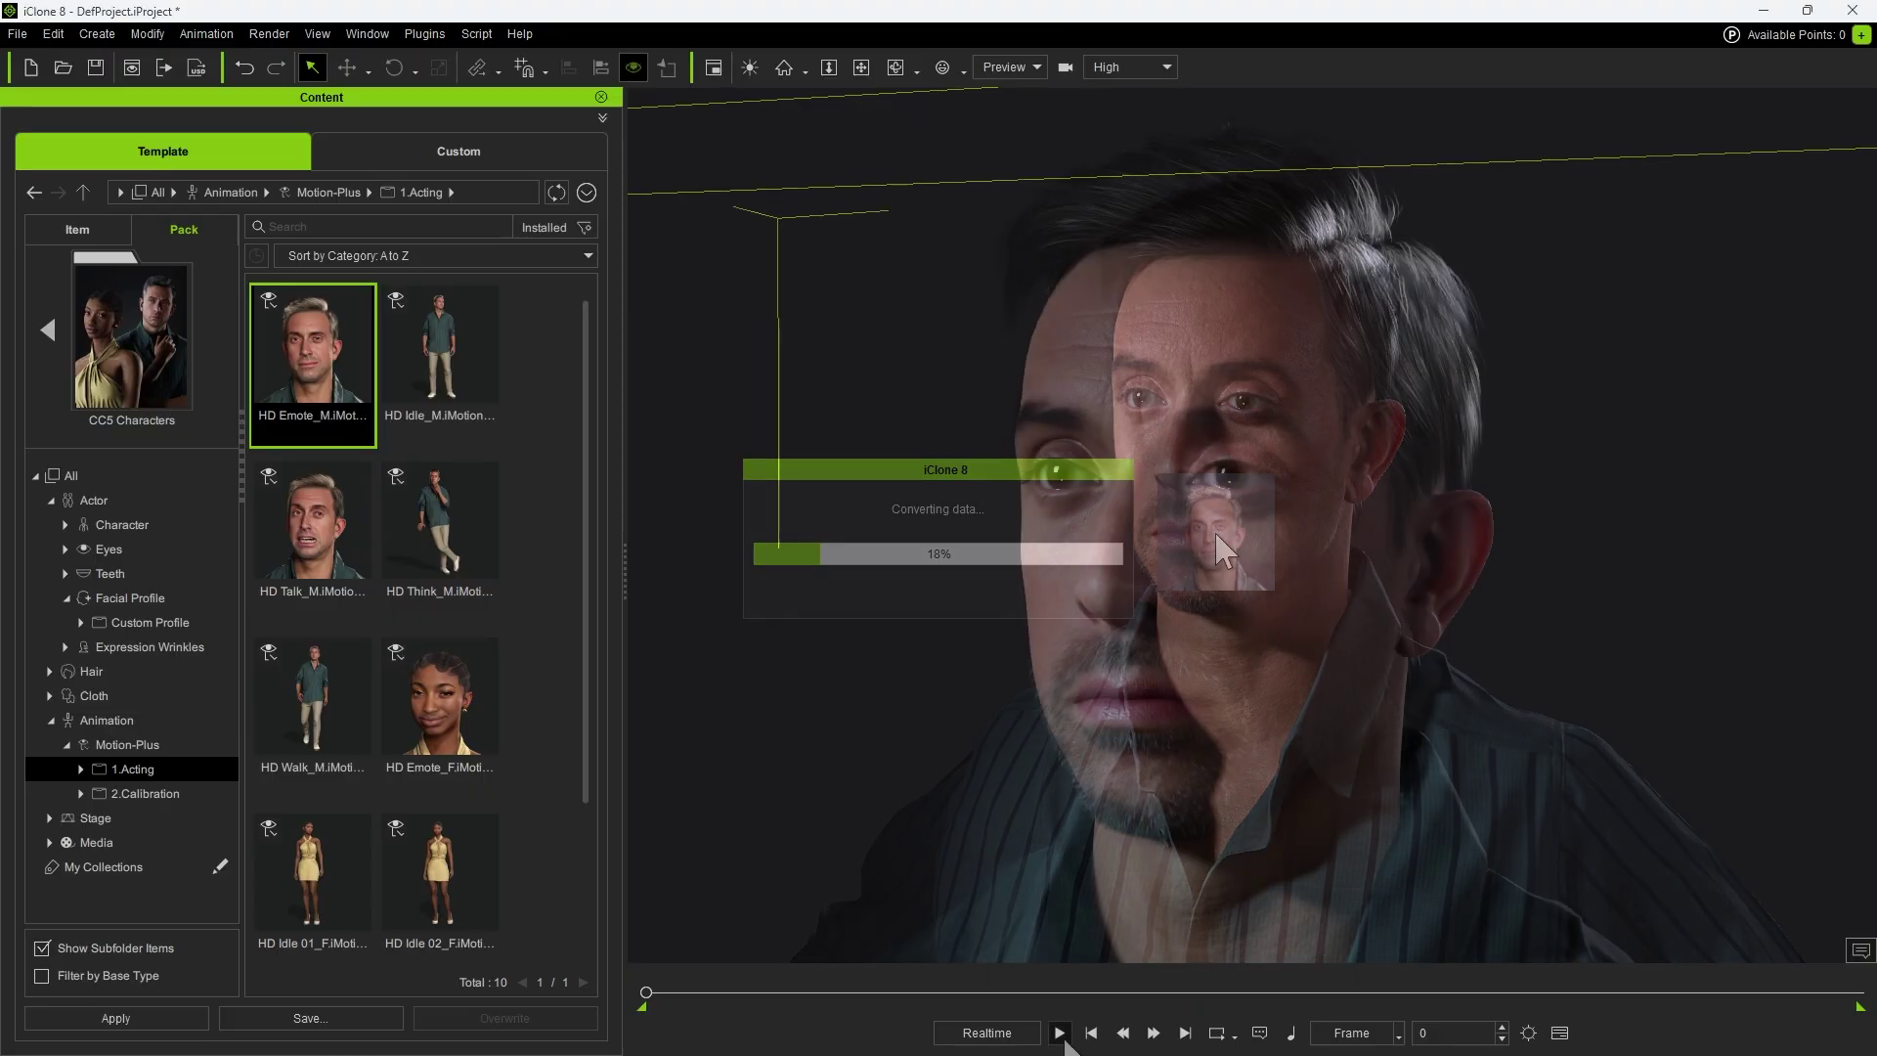
left_click(1058, 1033)
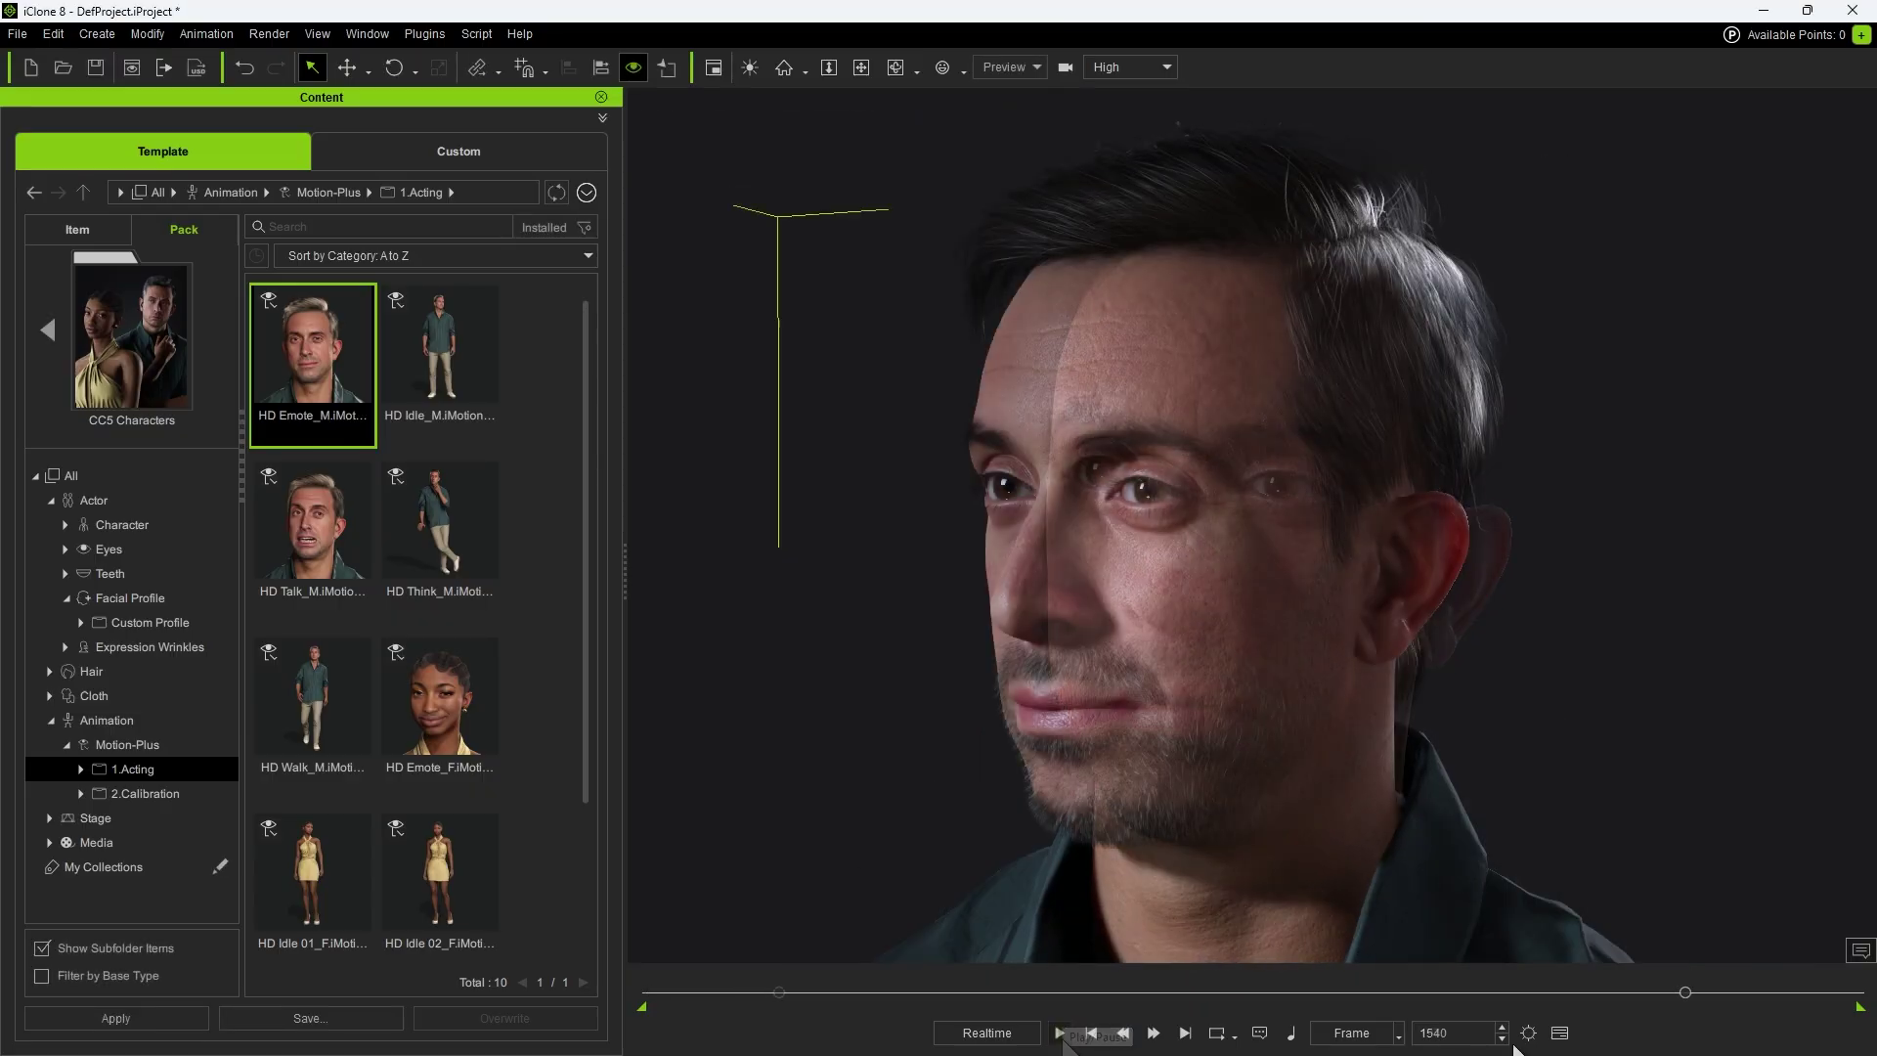
left_click(1559, 1033)
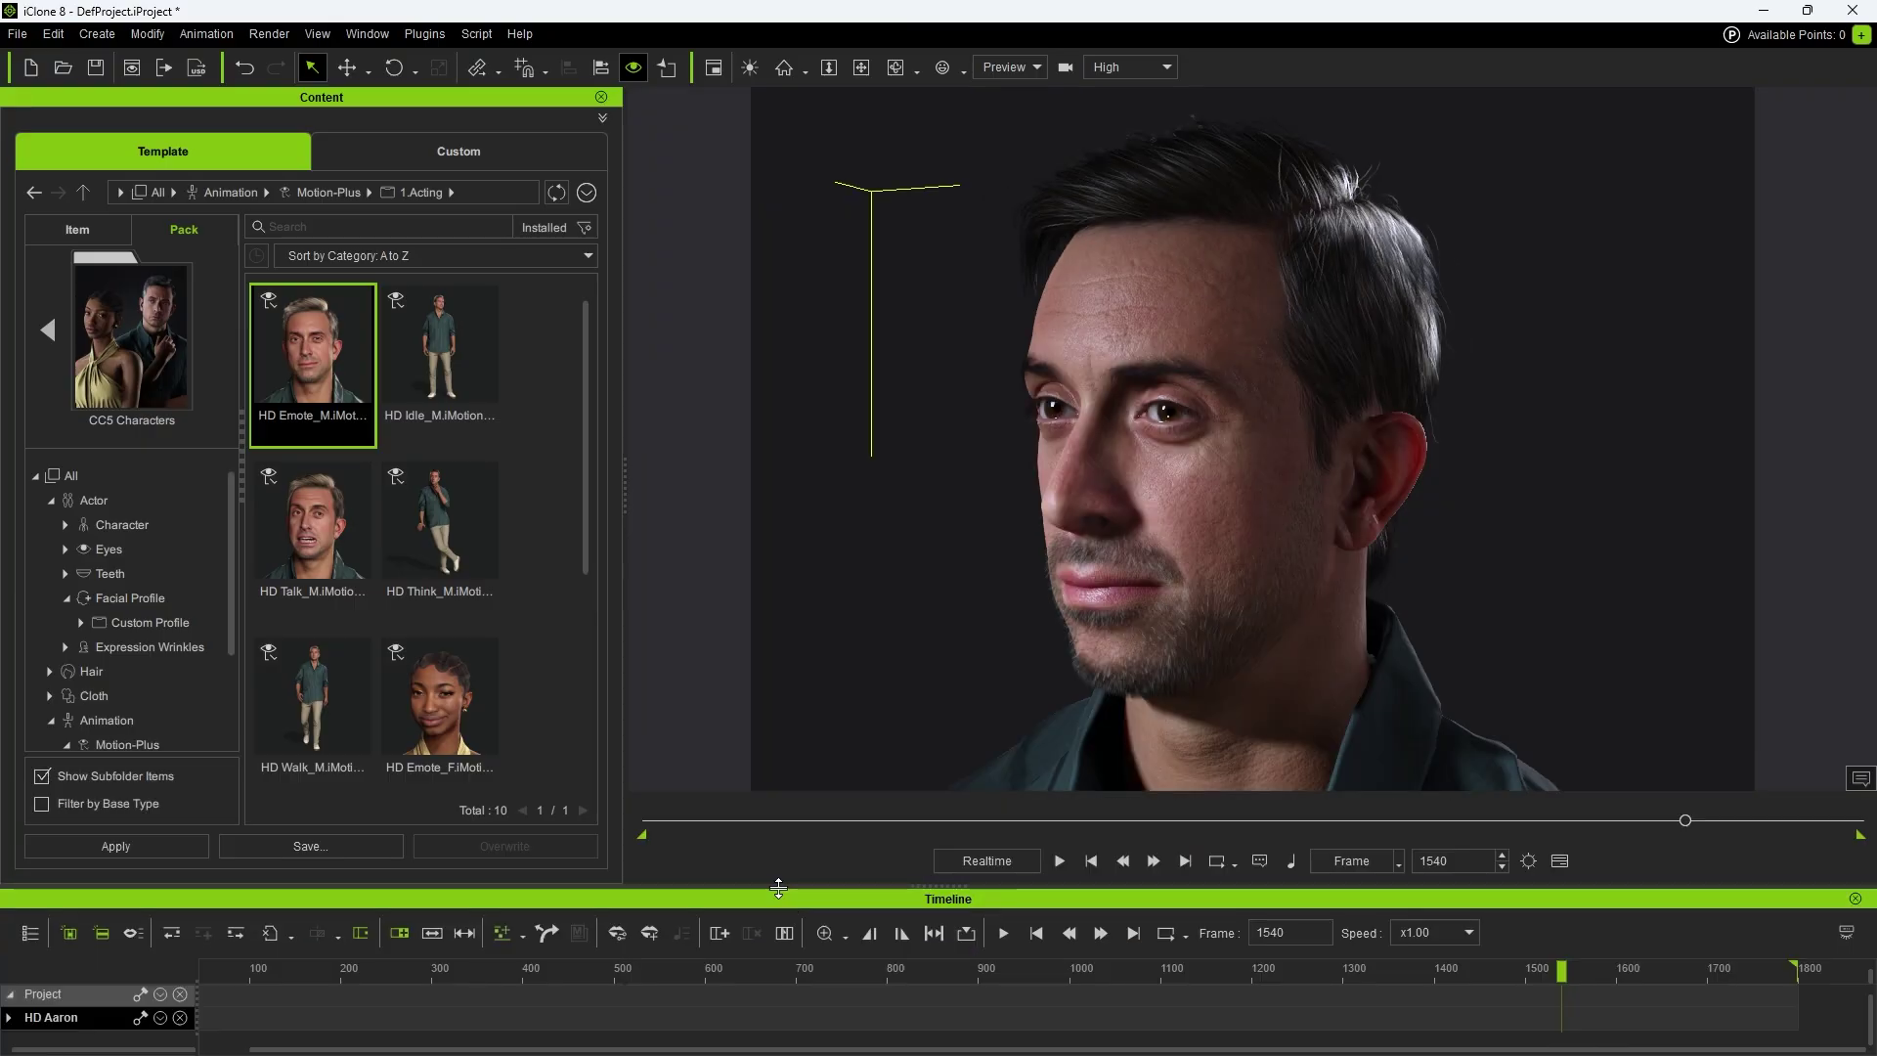
left_click_drag(781, 891, 781, 650)
Jump to frame 84, expand HD Aaron's tracks and select his Expression track
left_click(235, 732)
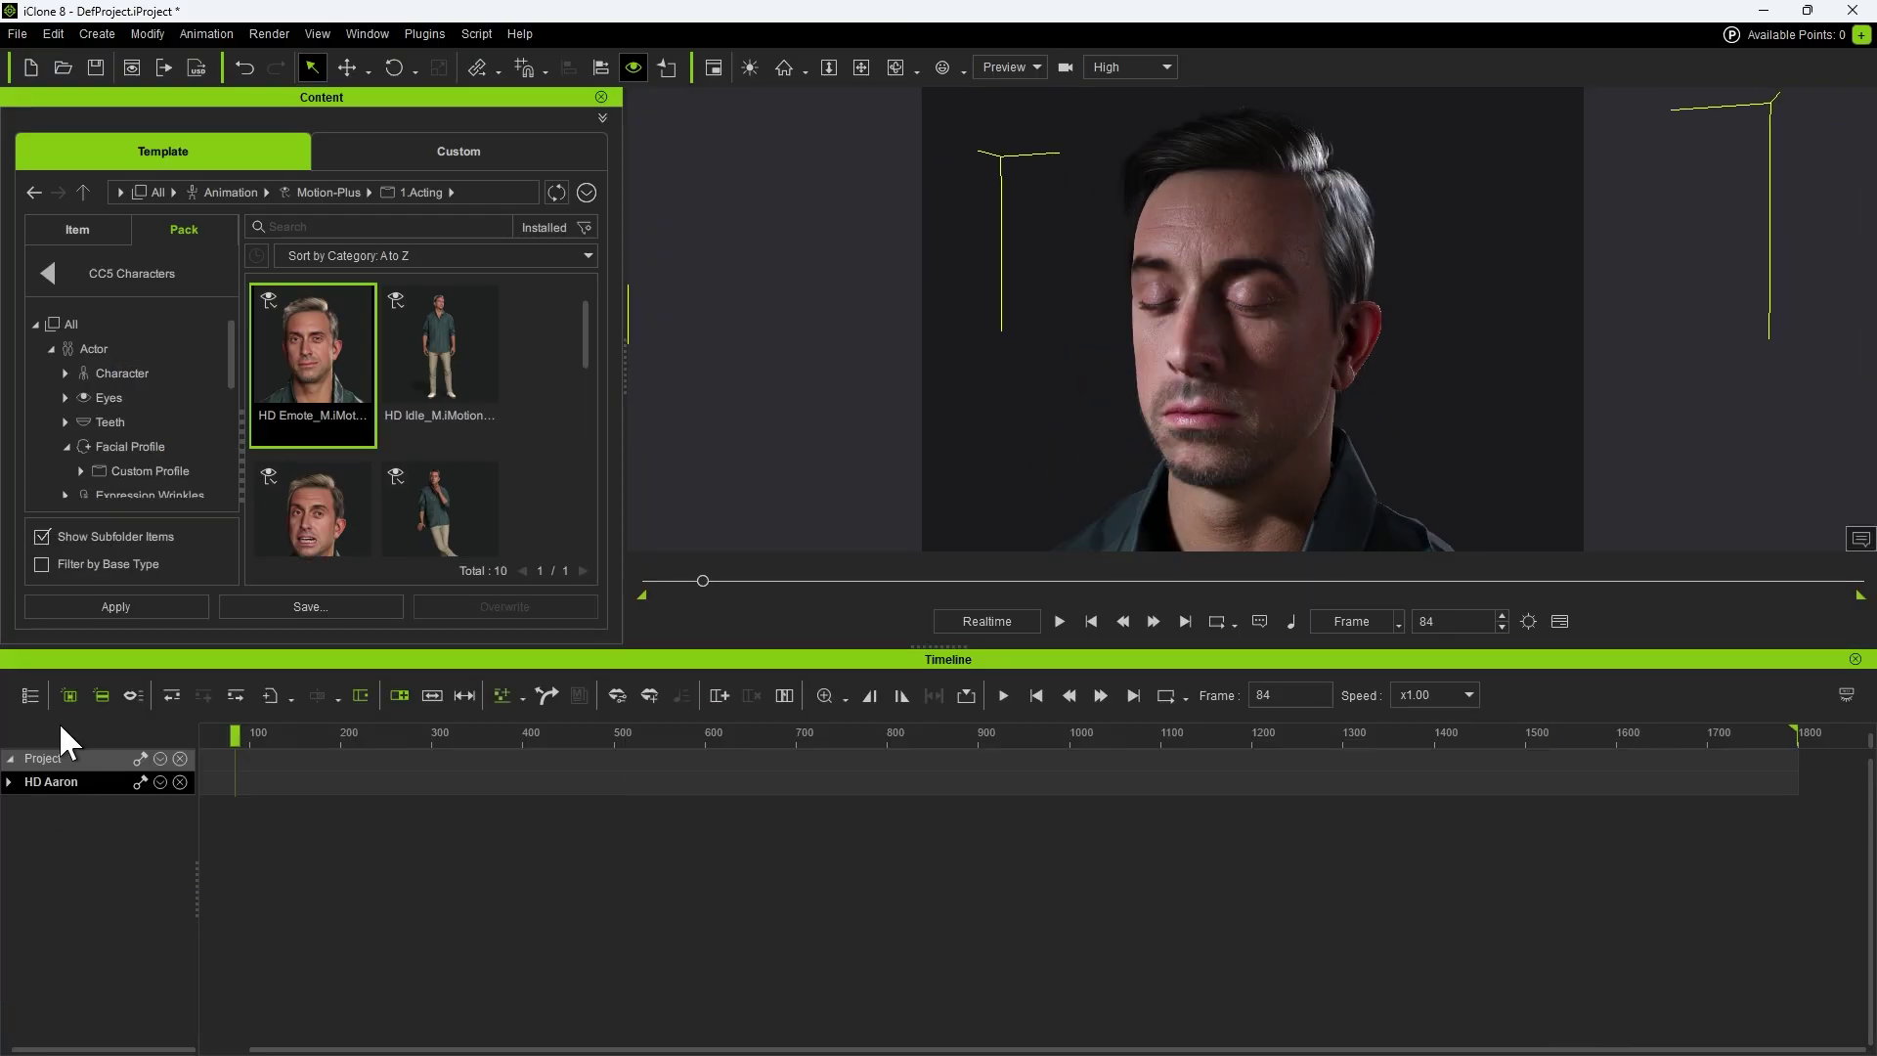
left_click(10, 782)
left_click(71, 884)
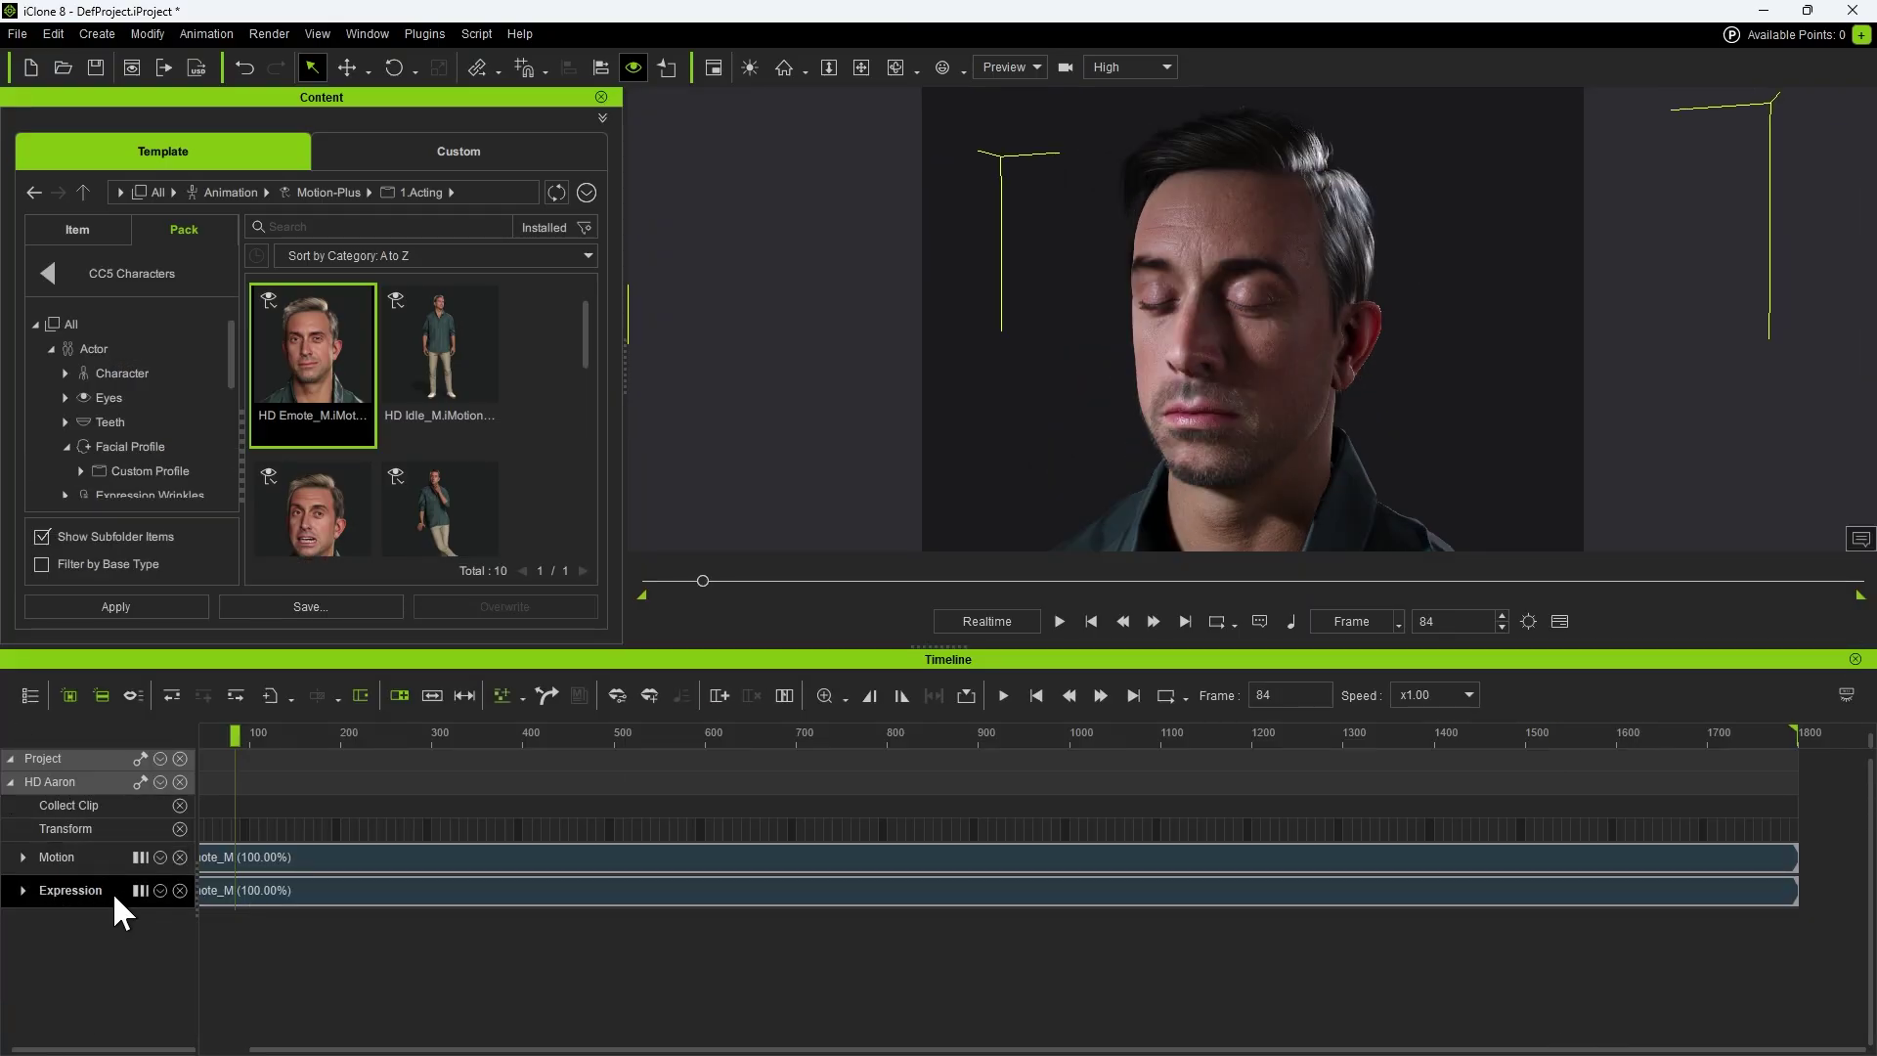
left_click(161, 782)
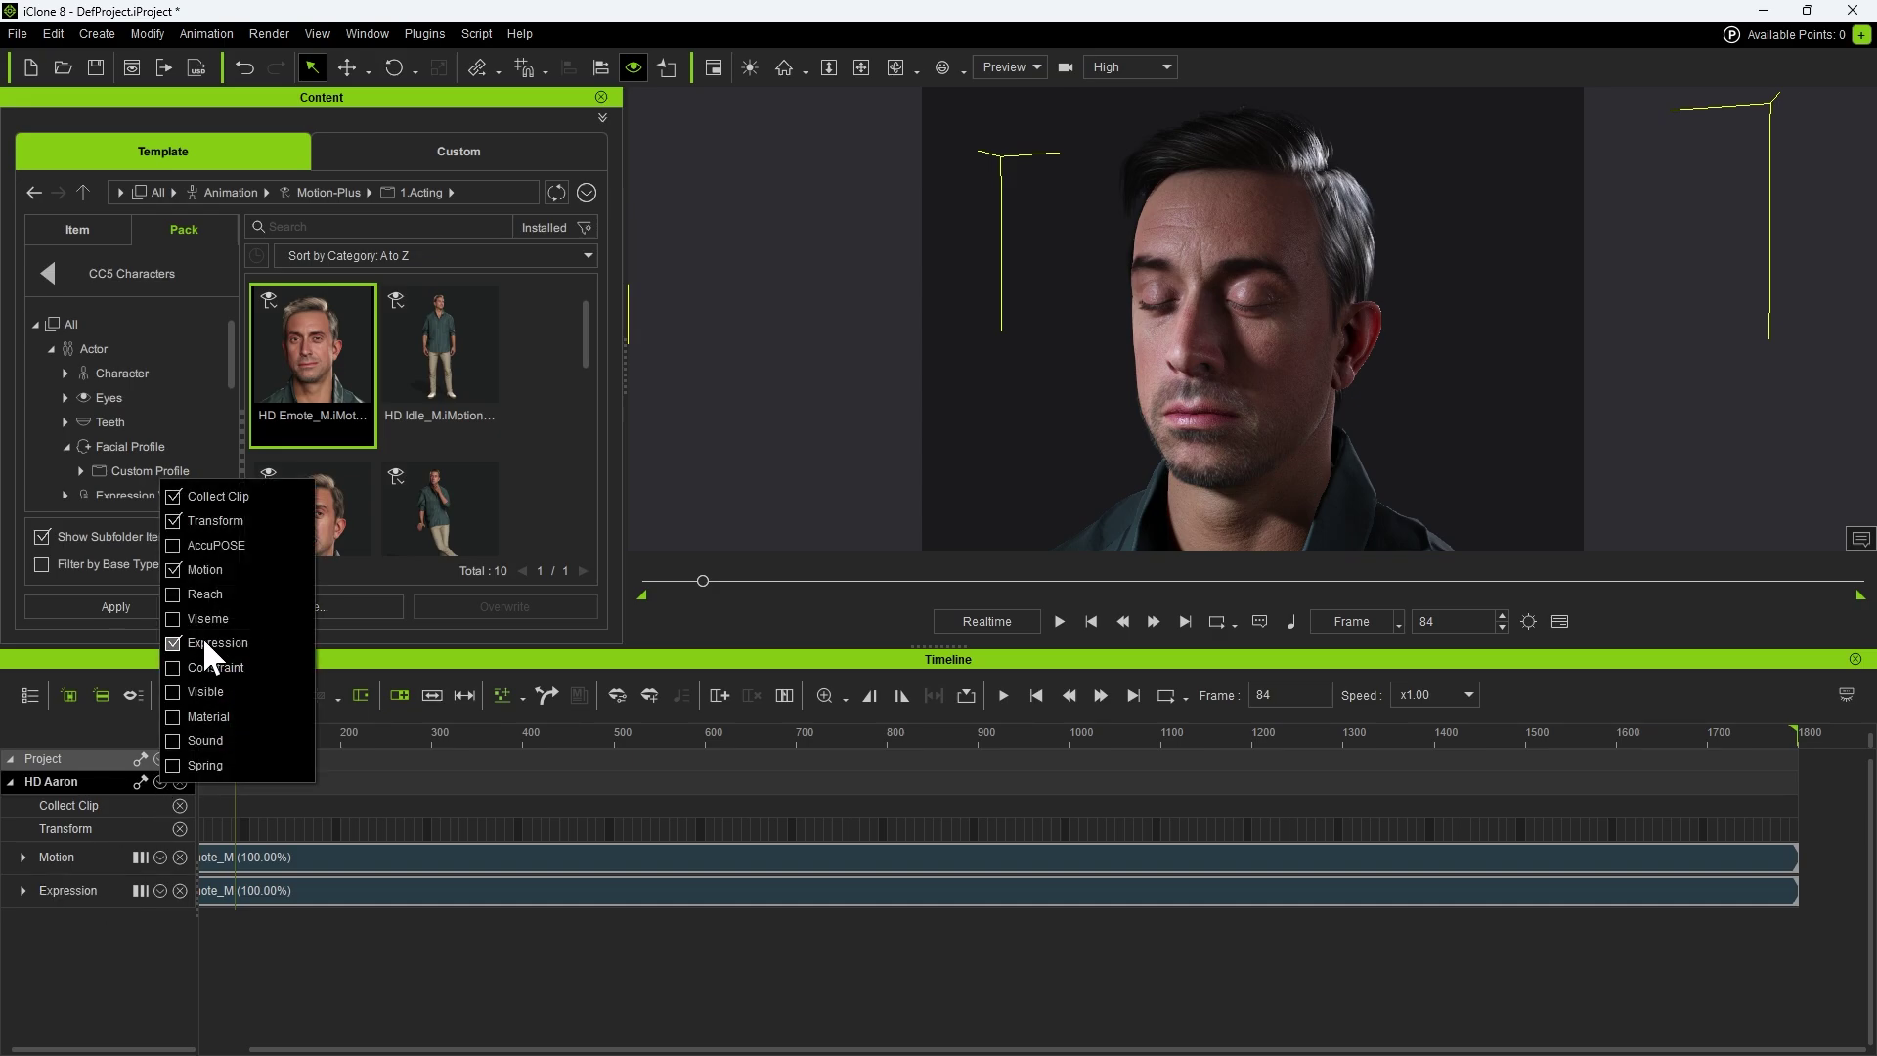
Select the Expression clip and scrub the animation to find the first cut point
scroll(306, 1031, "left", 1)
left_click(248, 886)
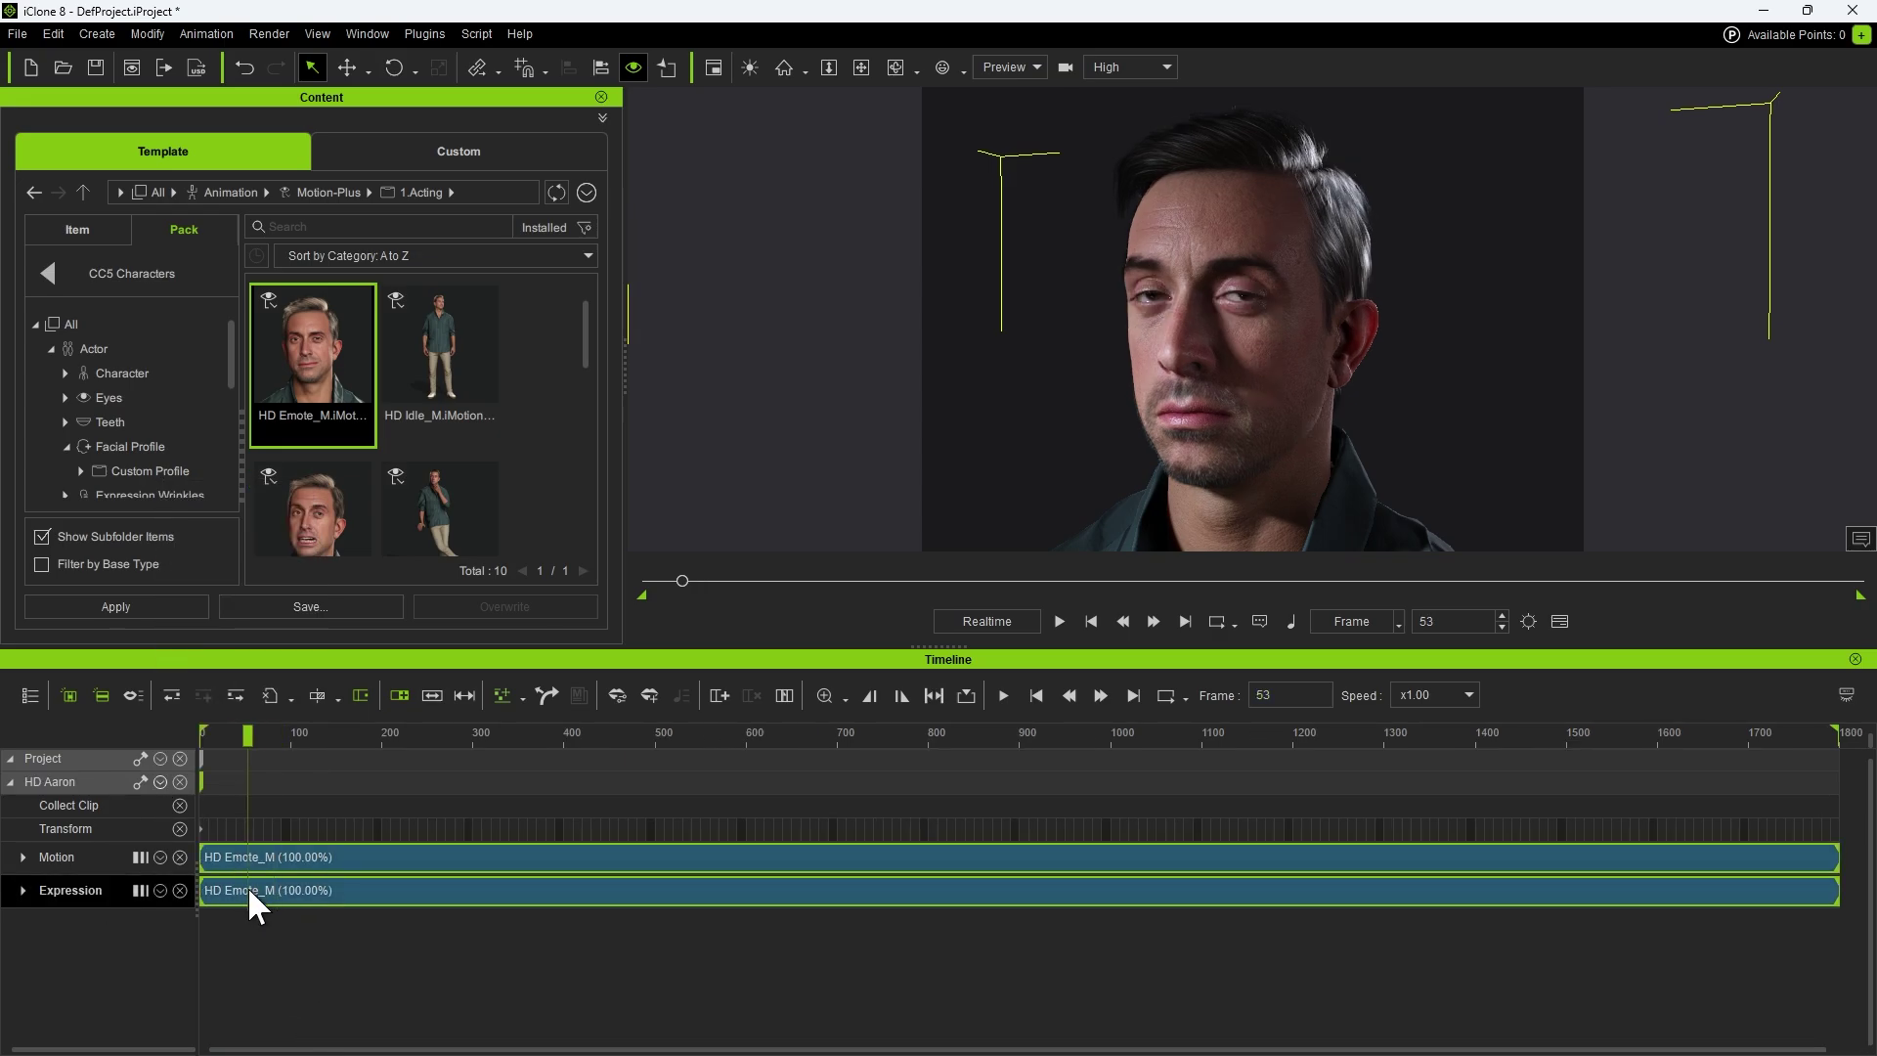
right_click(248, 885)
mouse_move(538, 869)
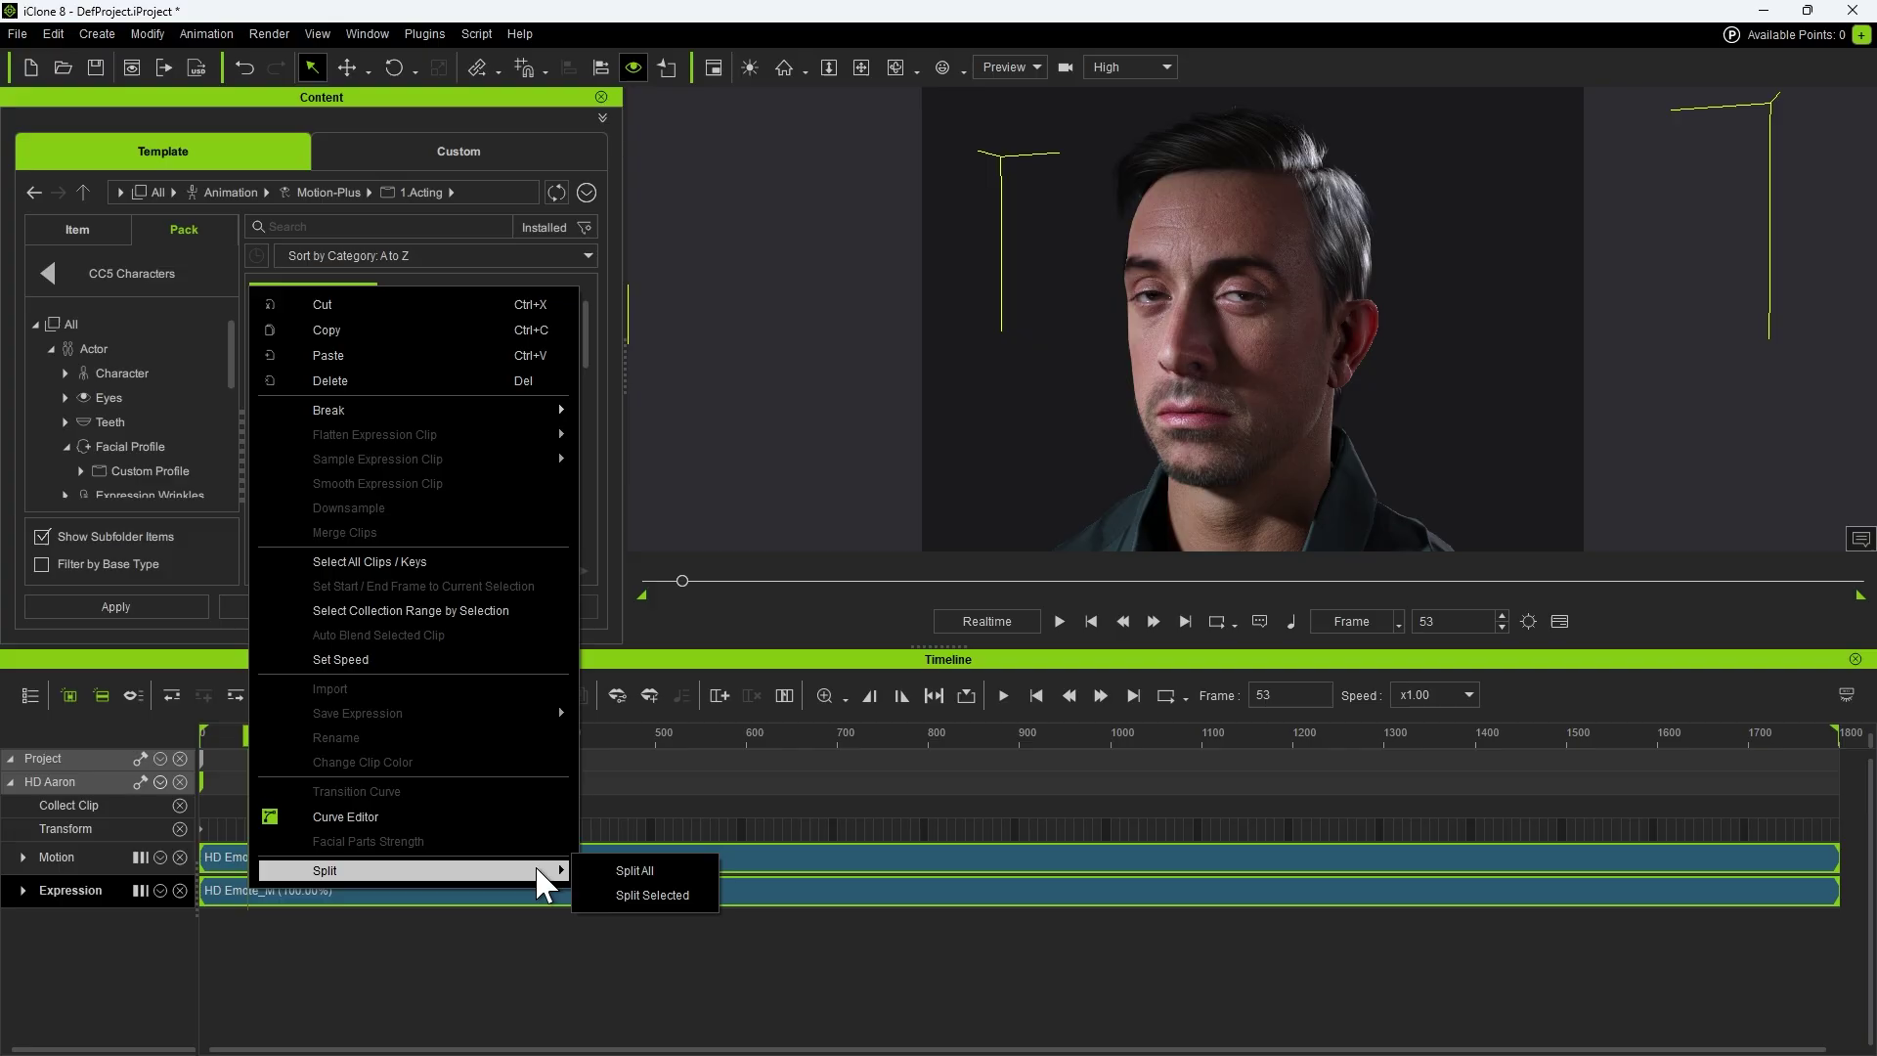
left_click(632, 895)
left_click(601, 935)
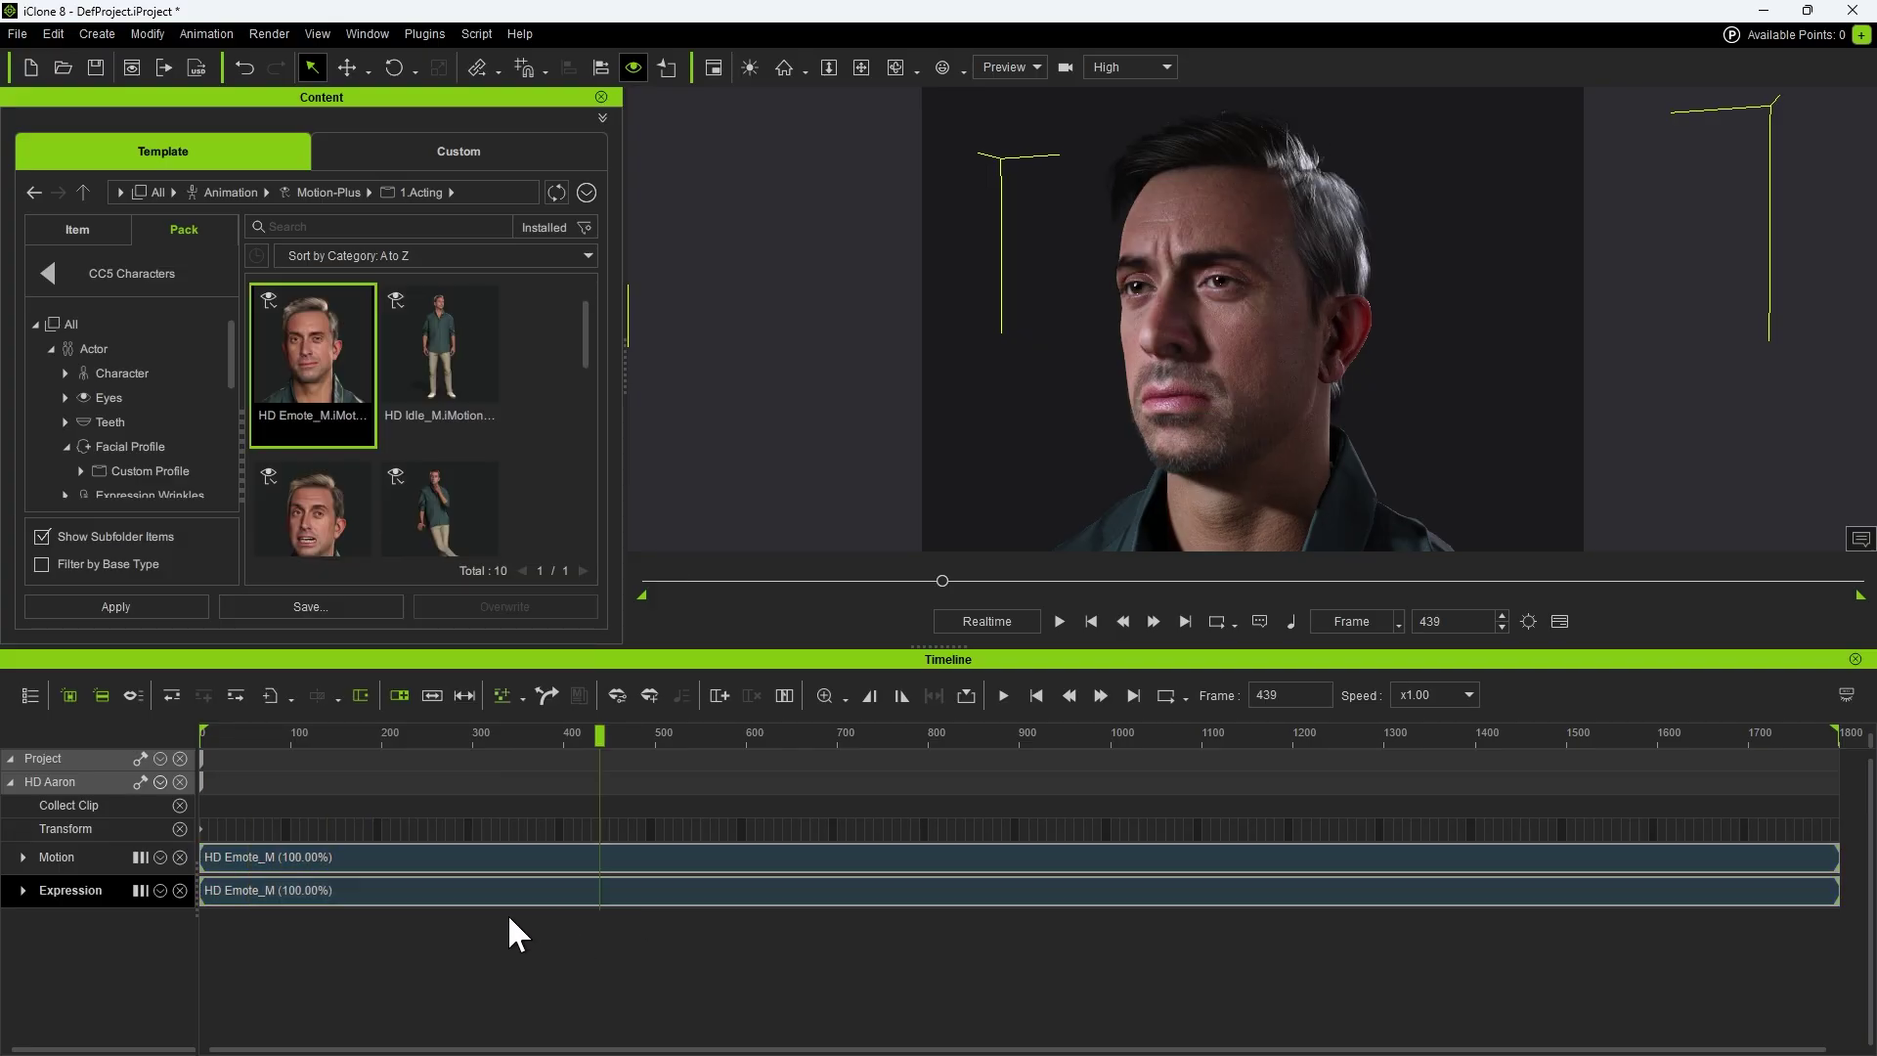
left_click(371, 856)
left_click(285, 893)
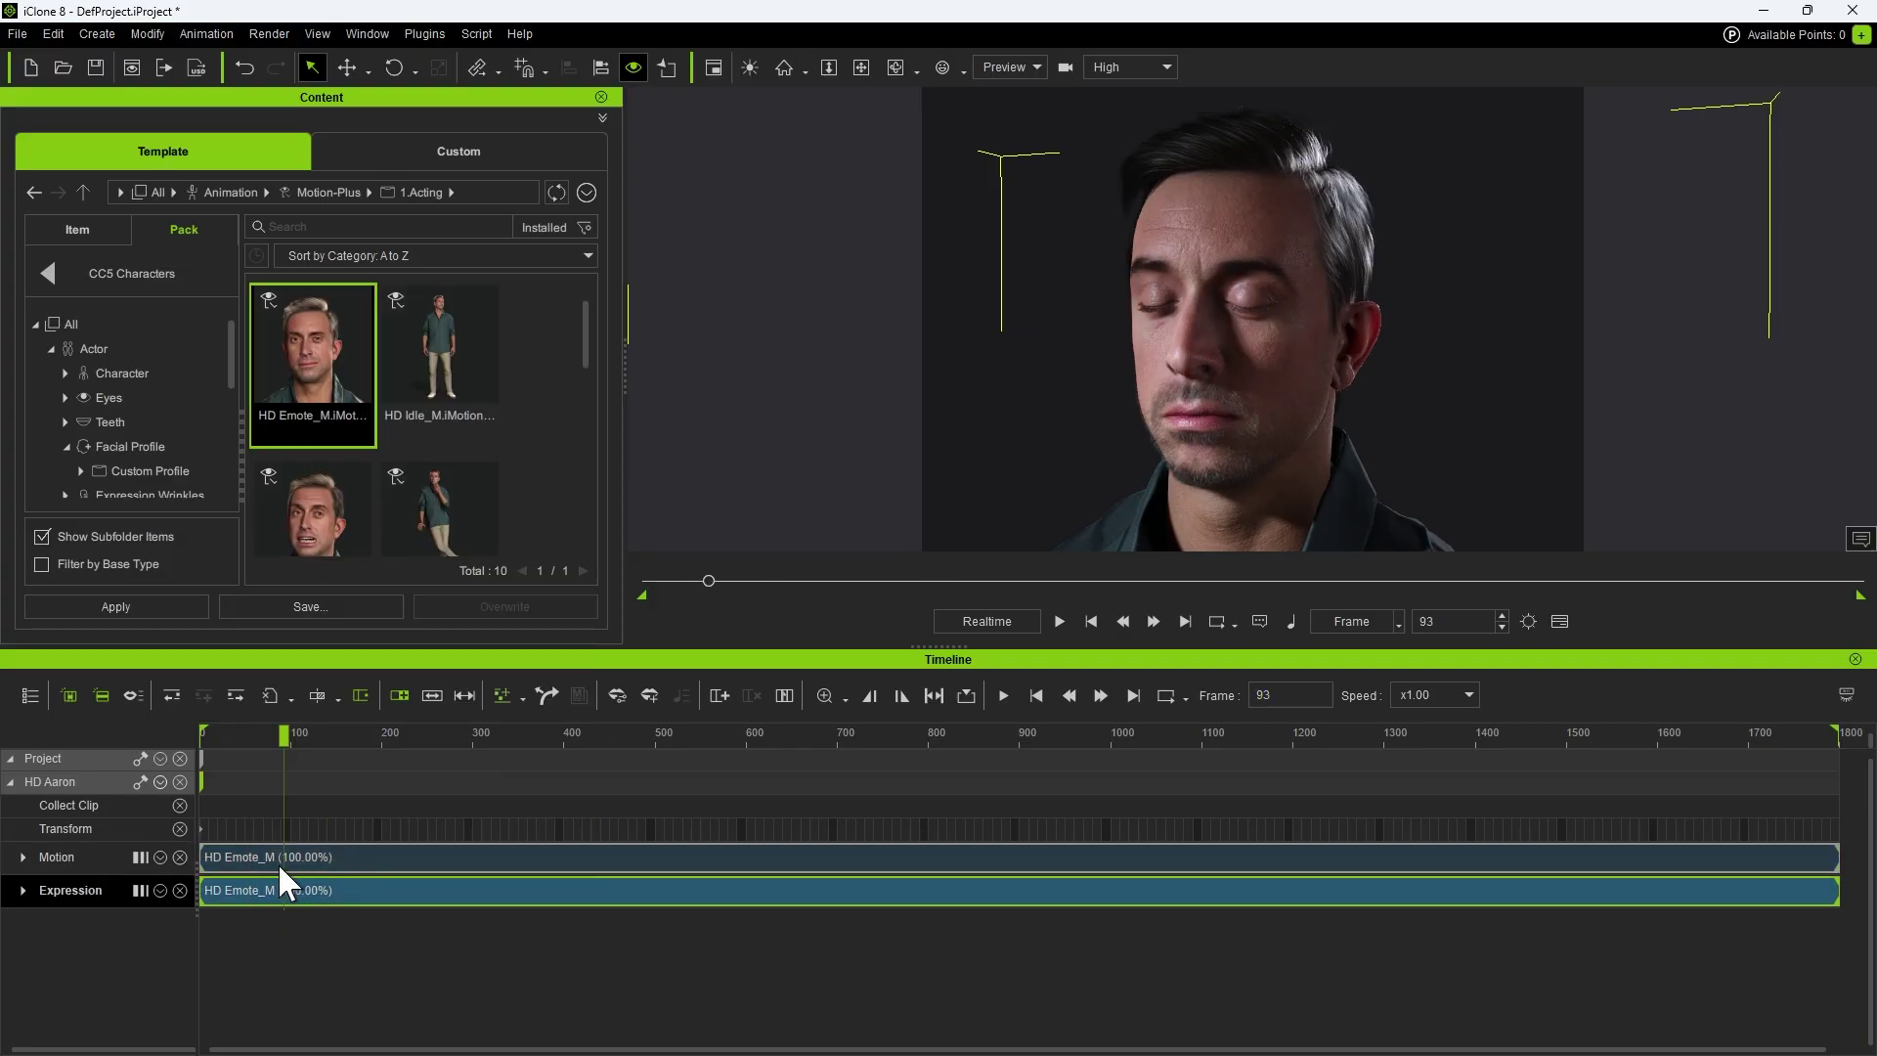
left_click(277, 860)
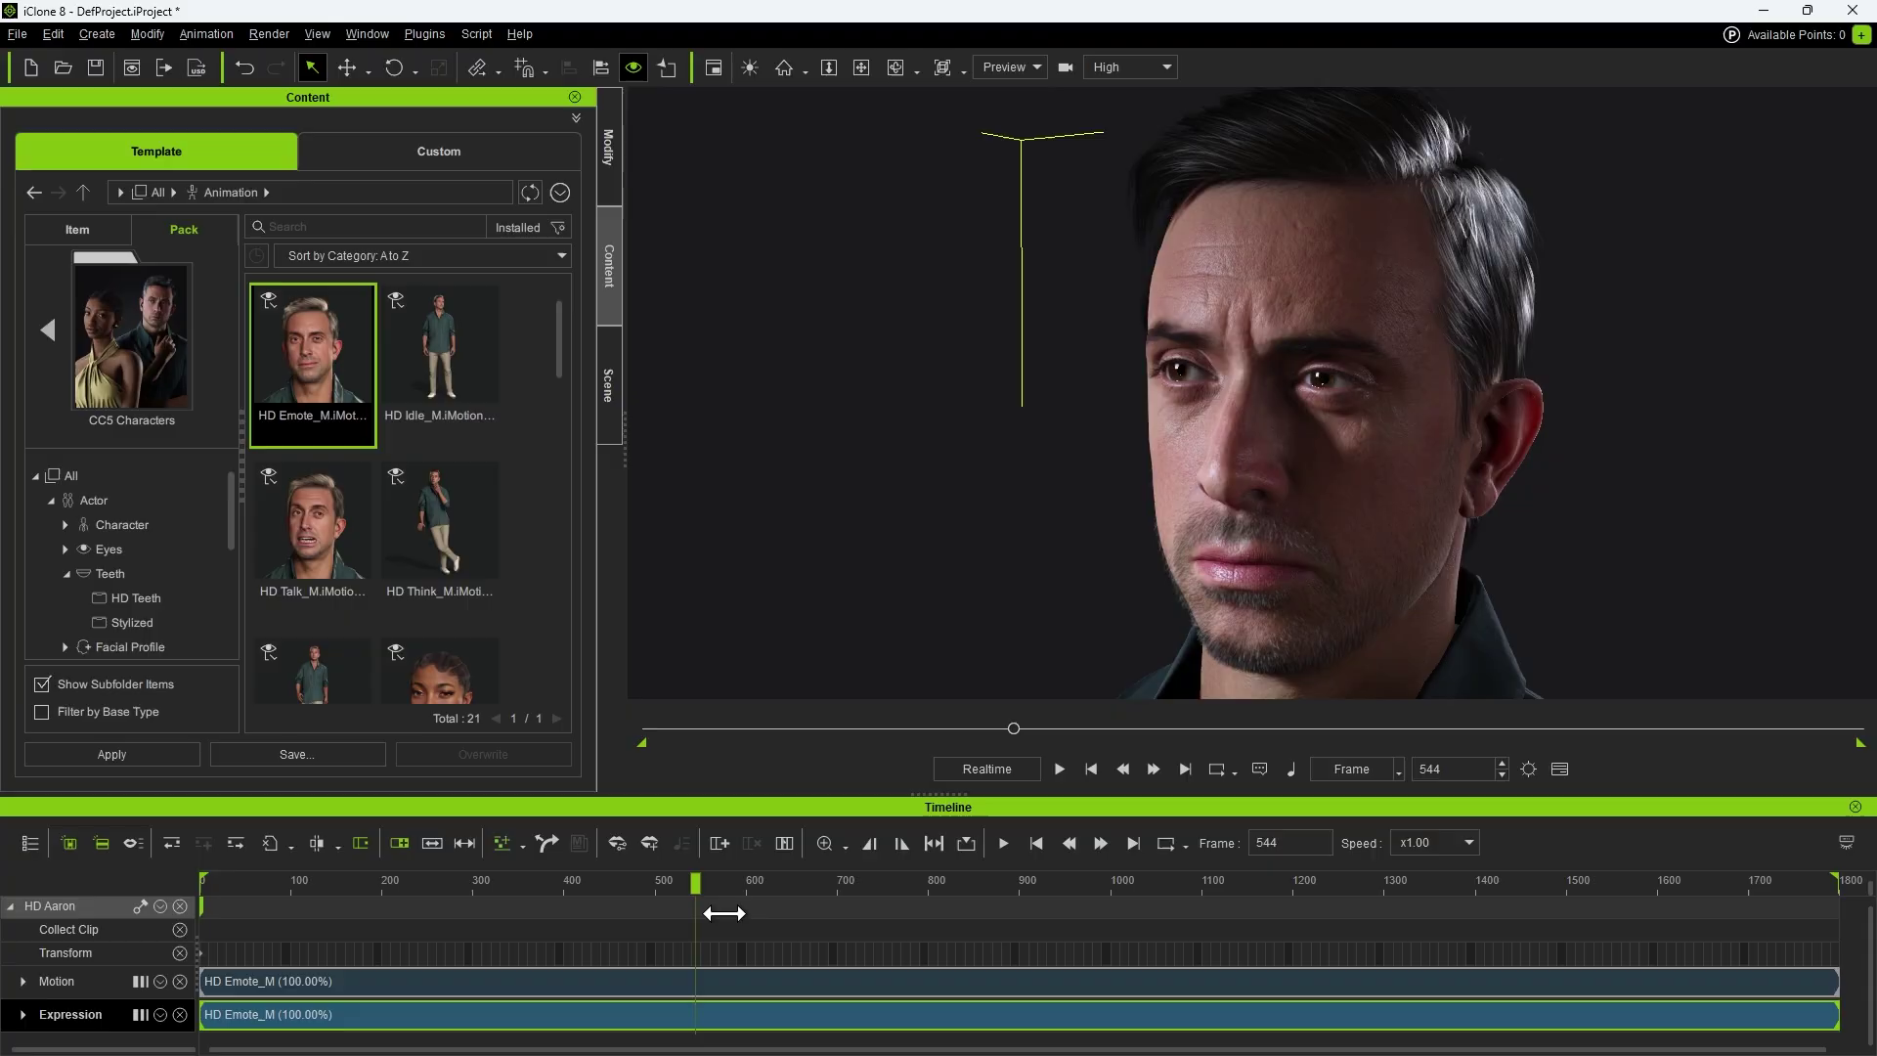
left_click_drag(723, 913, 322, 894)
Normal Break the Expression clip at frame 142 and again at frame 702
left_click(337, 848)
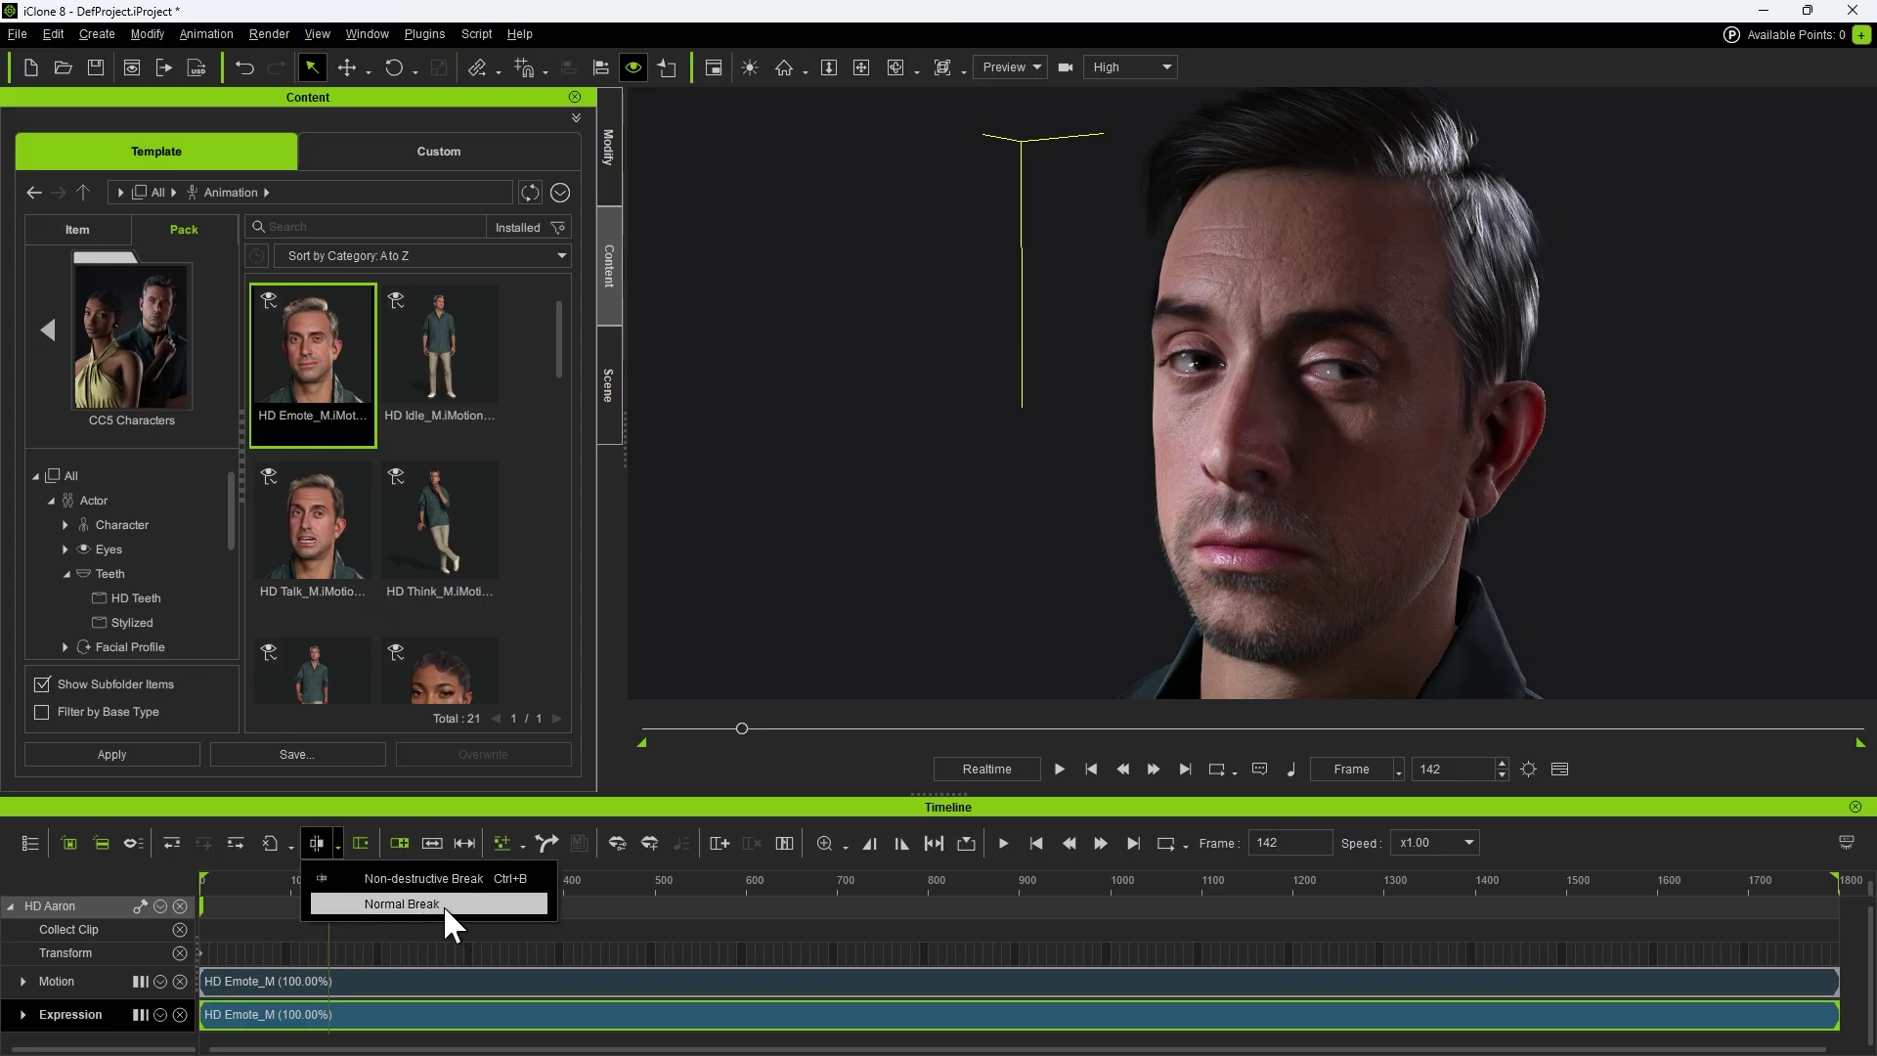
left_click(443, 905)
left_click(337, 888)
left_click_drag(337, 887, 838, 912)
left_click(337, 848)
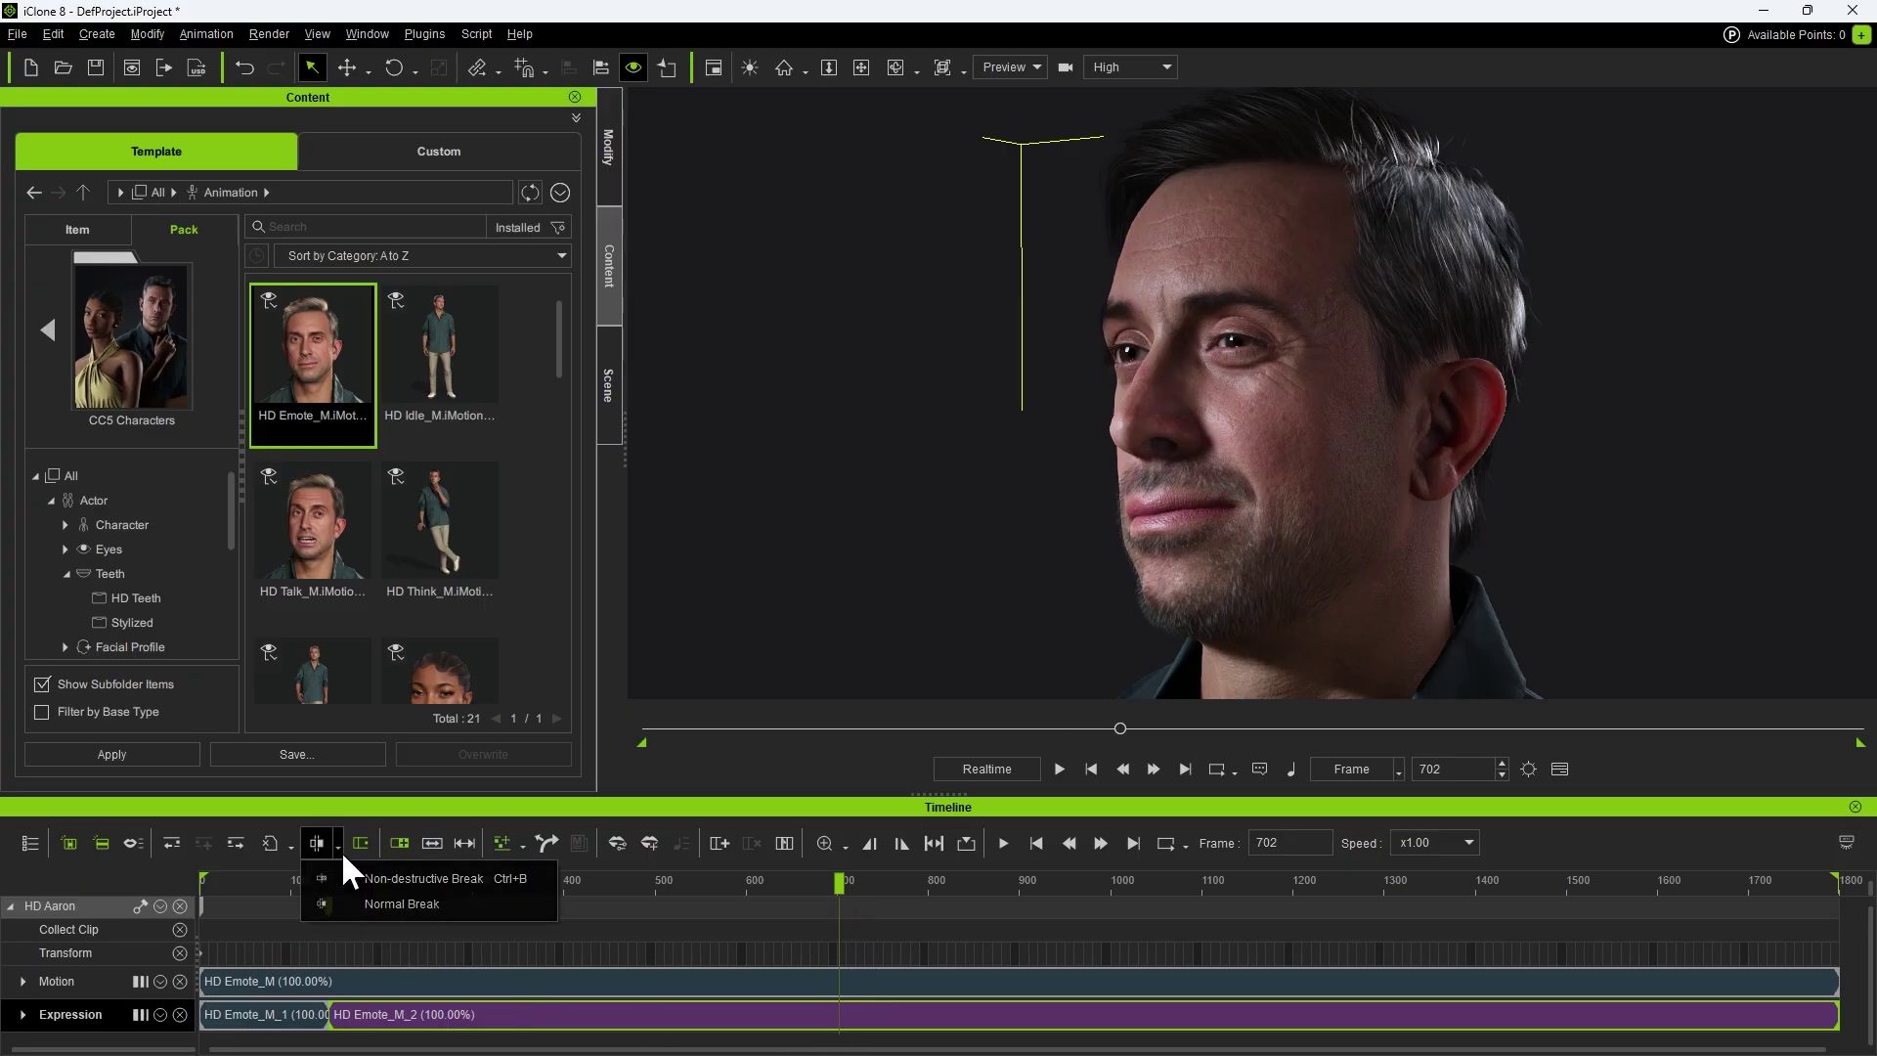
left_click(509, 905)
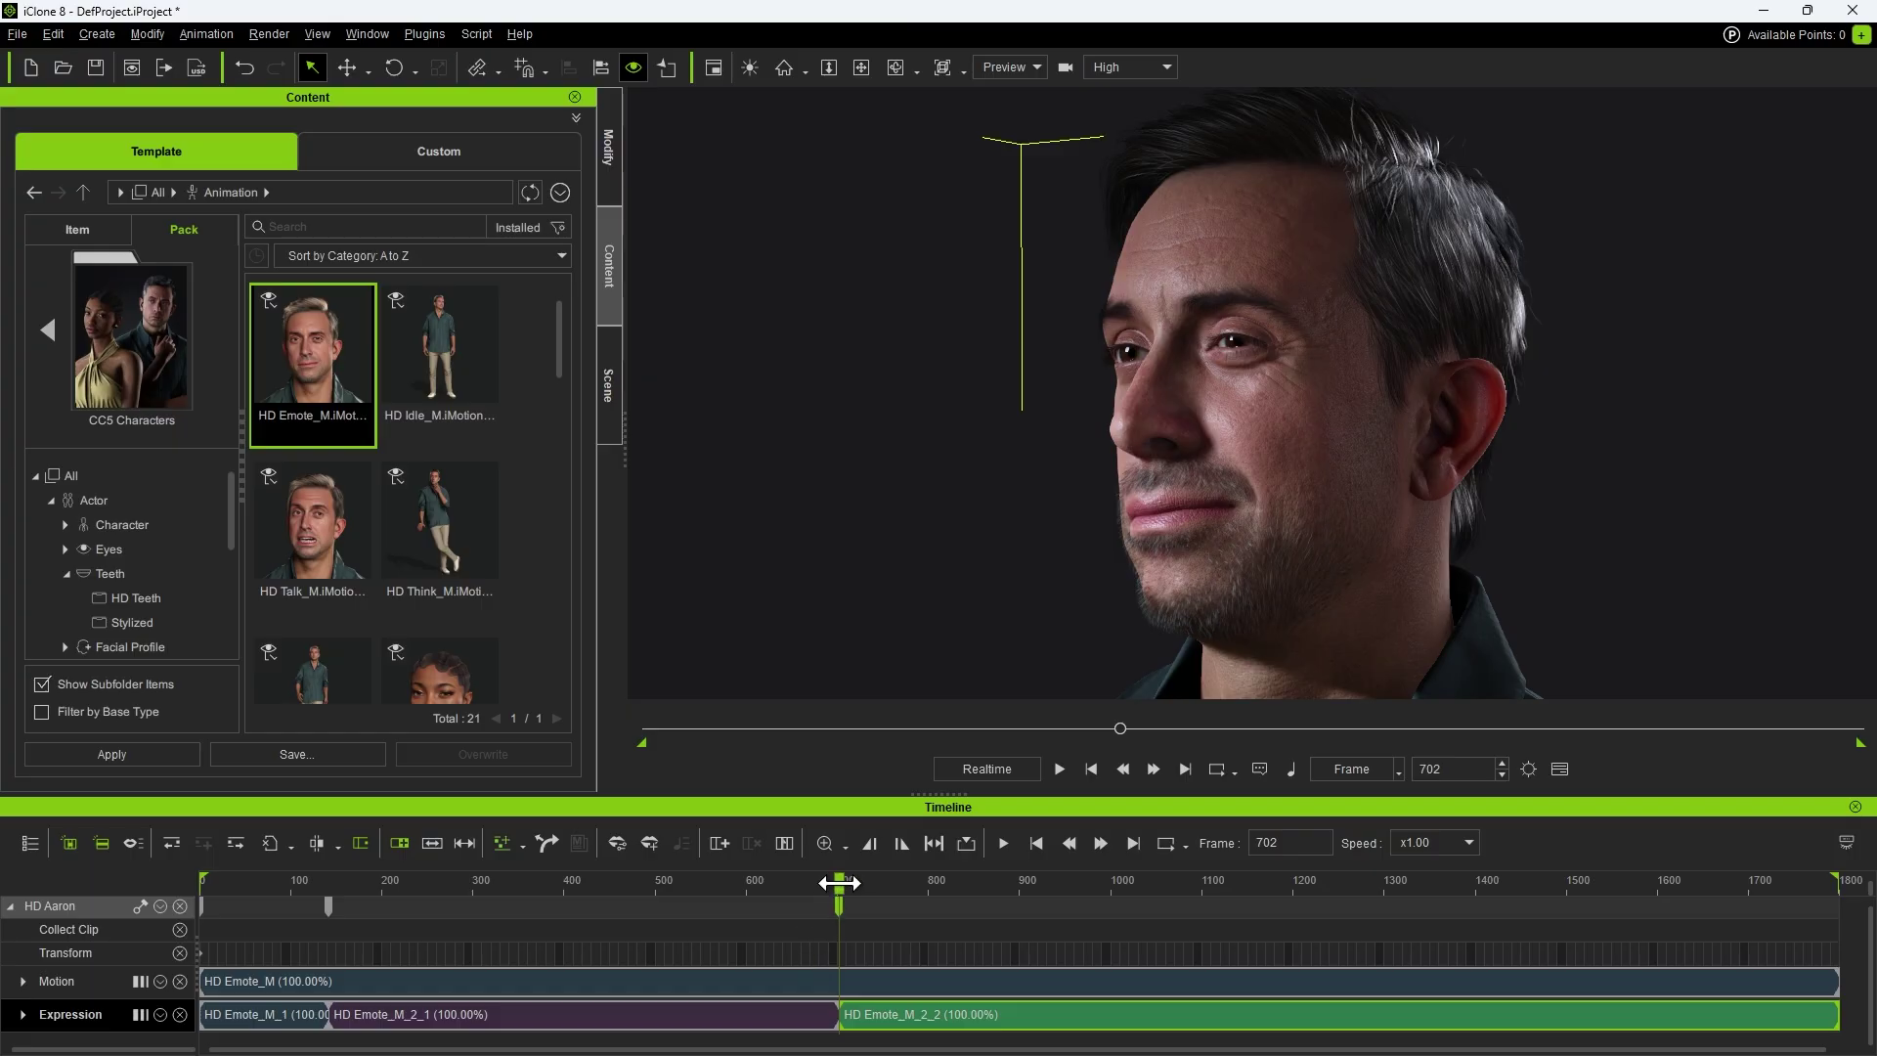
left_click_drag(839, 881, 586, 882)
Lower Brows to 0.34 in Facial Parts Strength for HD Emote_M_2_1 and play from frame 70
left_click(596, 1016)
right_click(595, 1016)
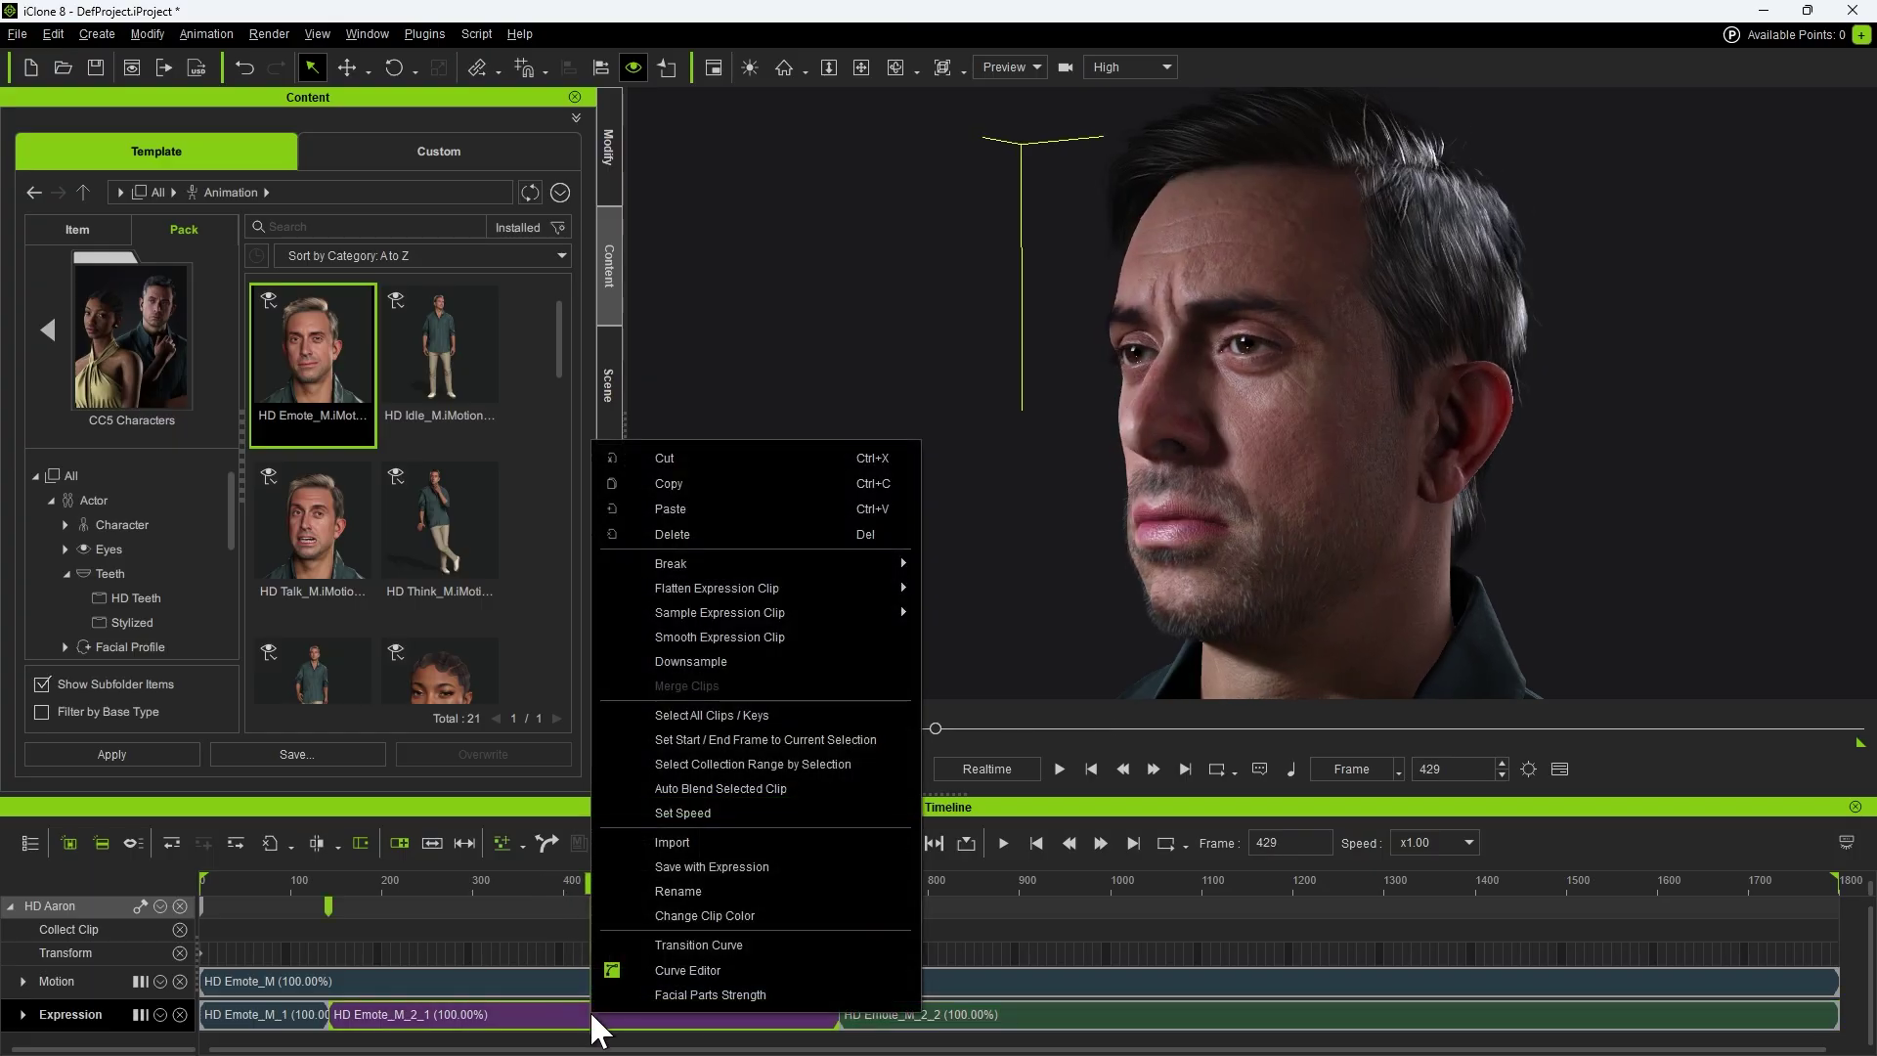
left_click(788, 995)
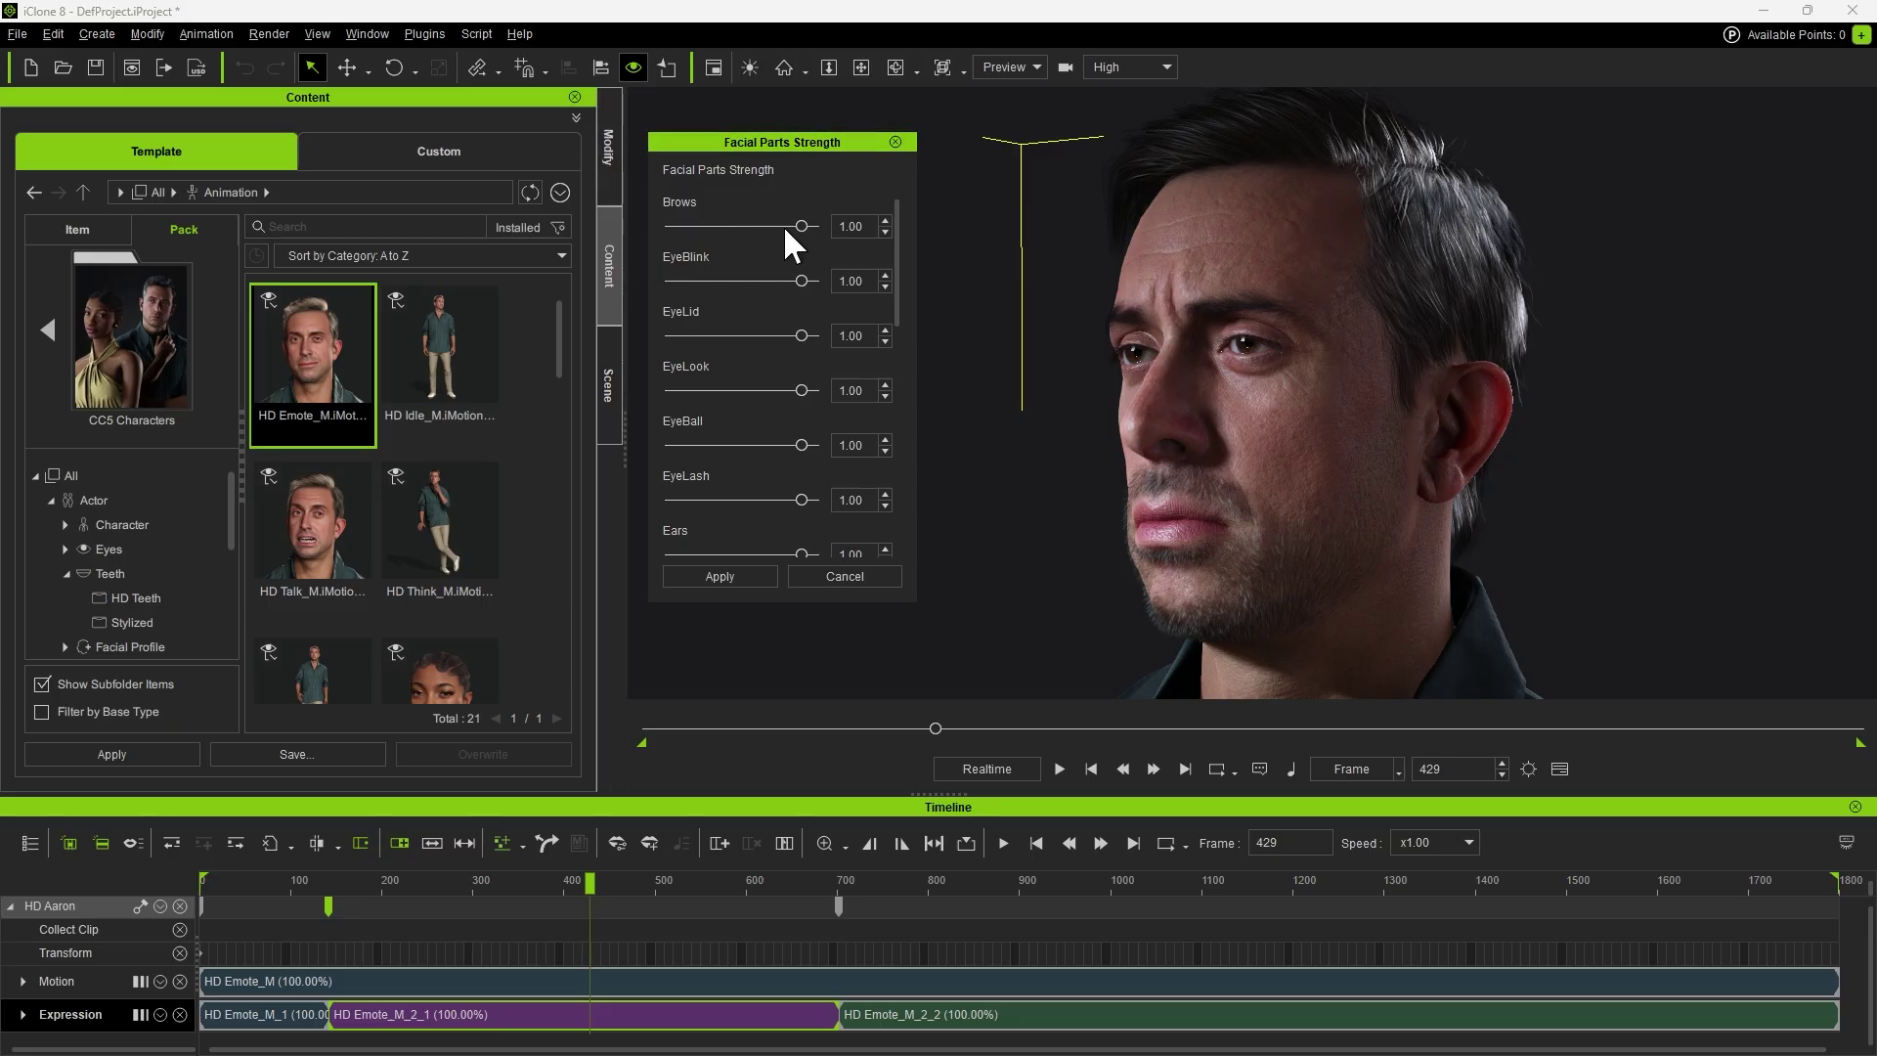
left_click_drag(797, 226, 698, 226)
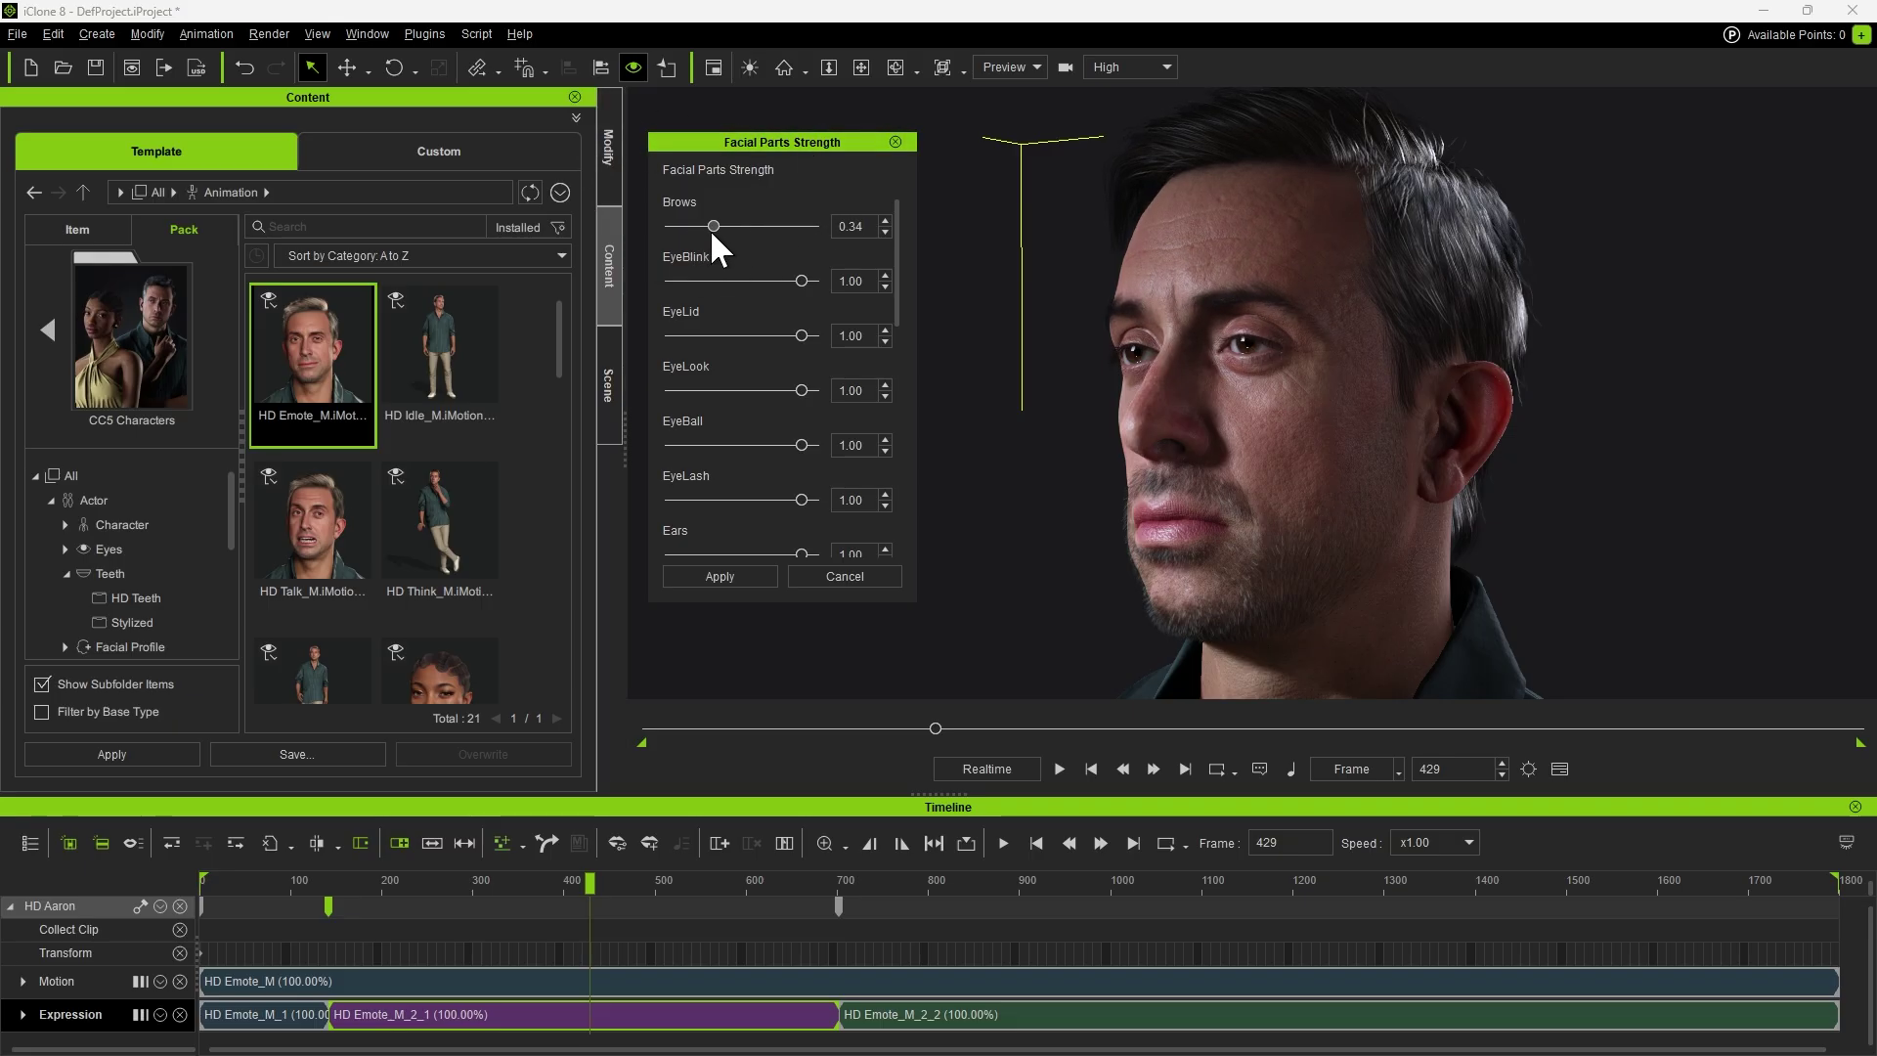
left_click_drag(320, 876, 263, 877)
key("space")
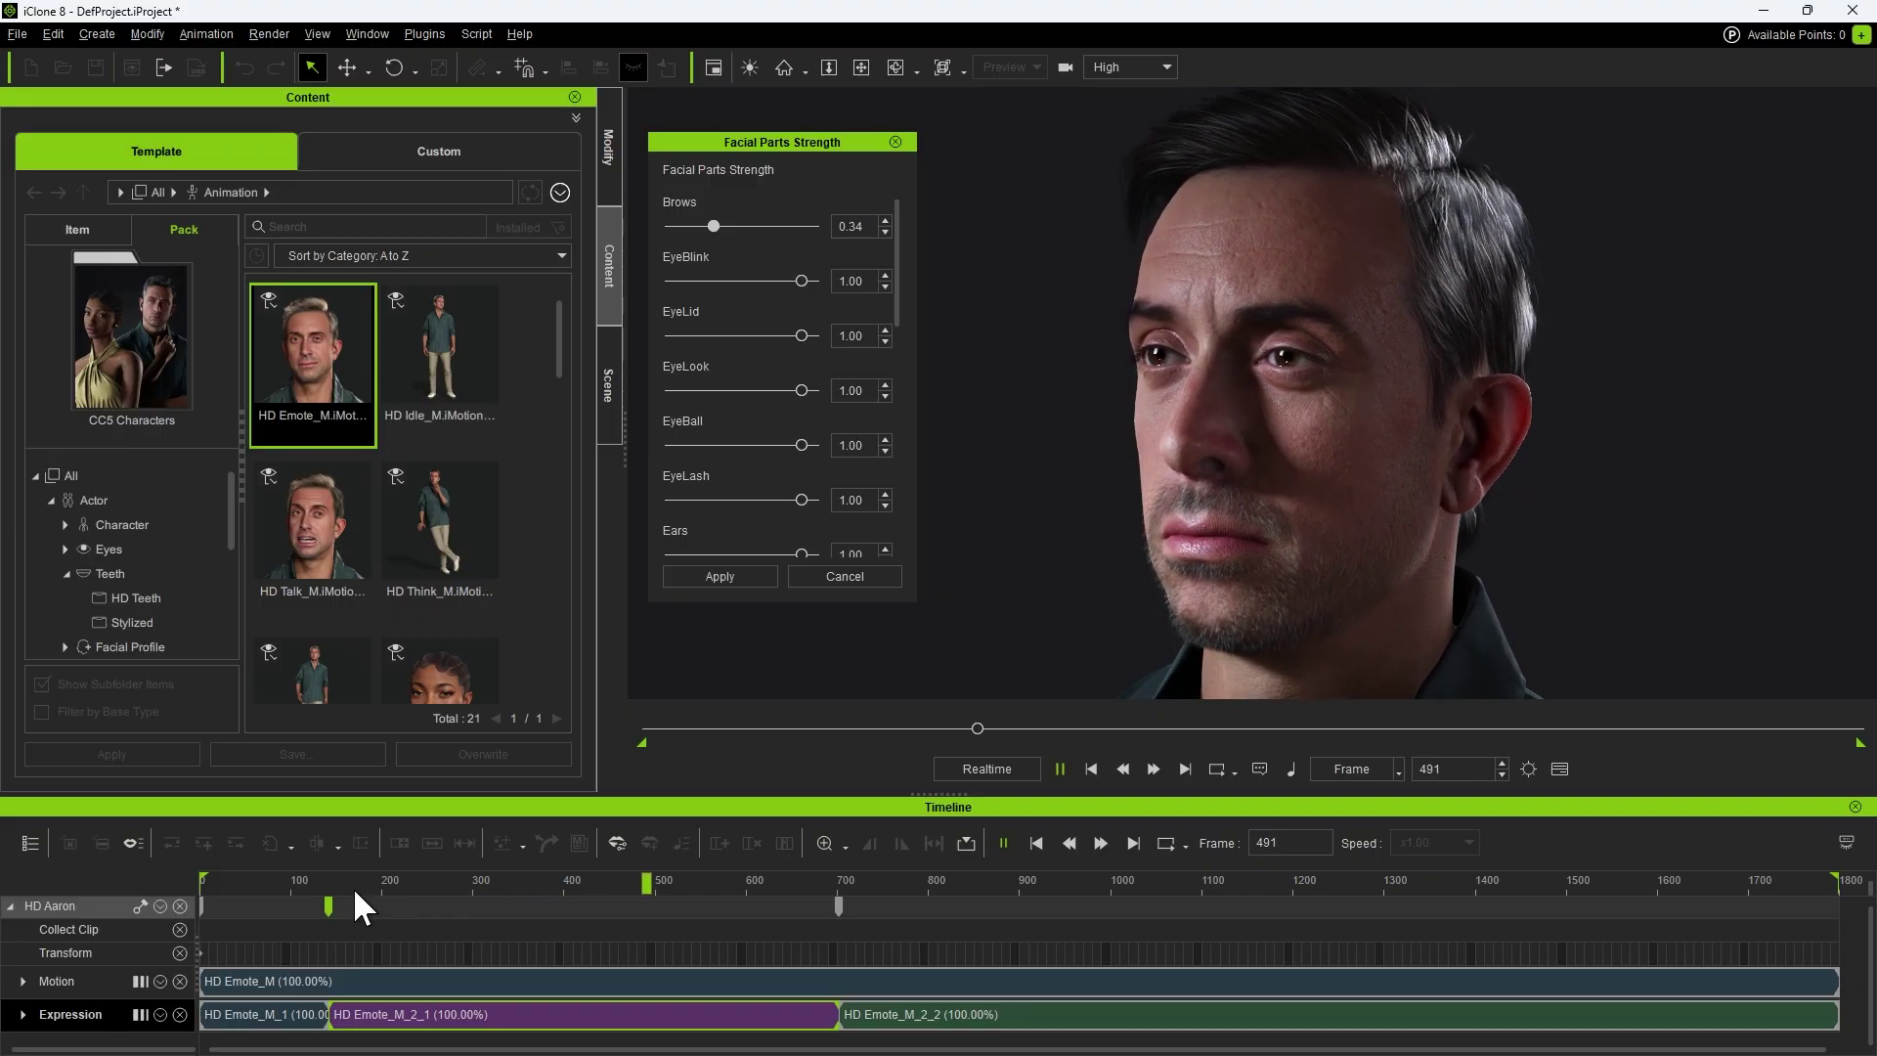
left_click(1026, 880)
Split HD Emote_M_2_2 at frame 834 and HD Emote_M_2_2_2 at about frame 1212
left_click(996, 880)
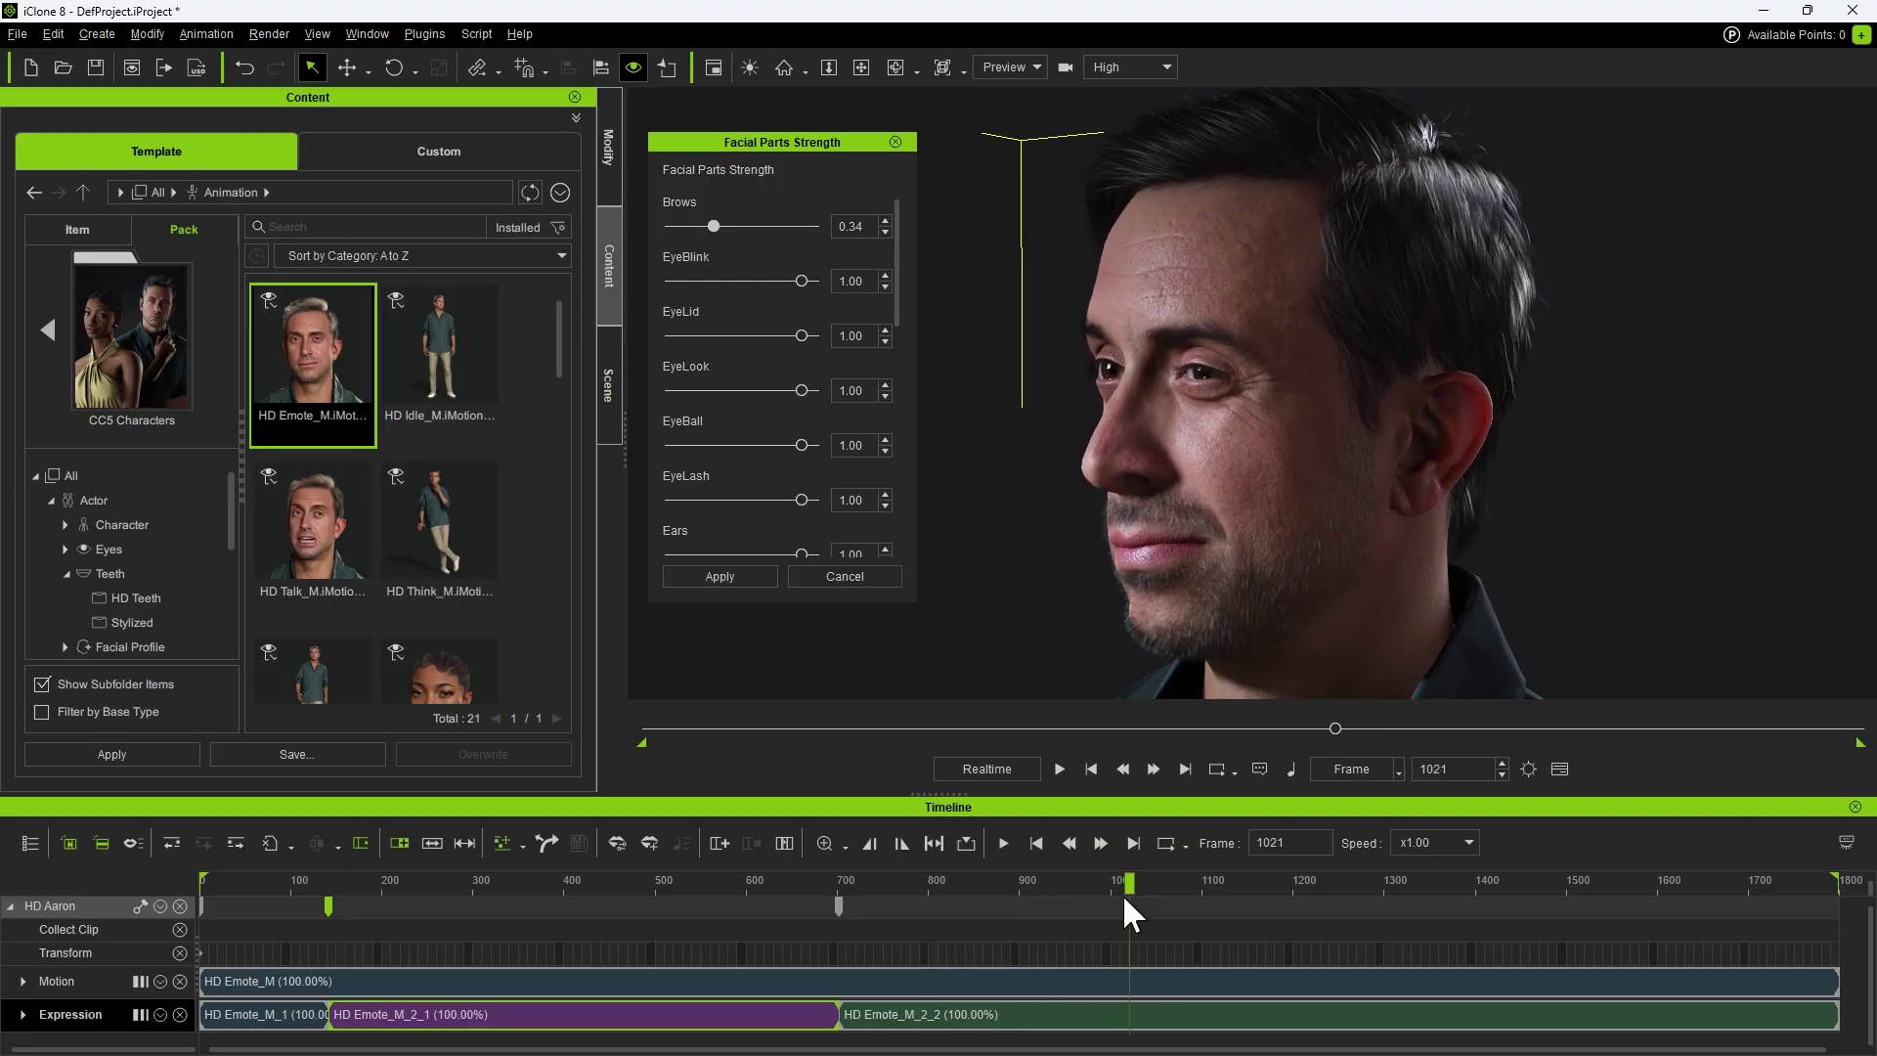
left_click_drag(1088, 905, 894, 907)
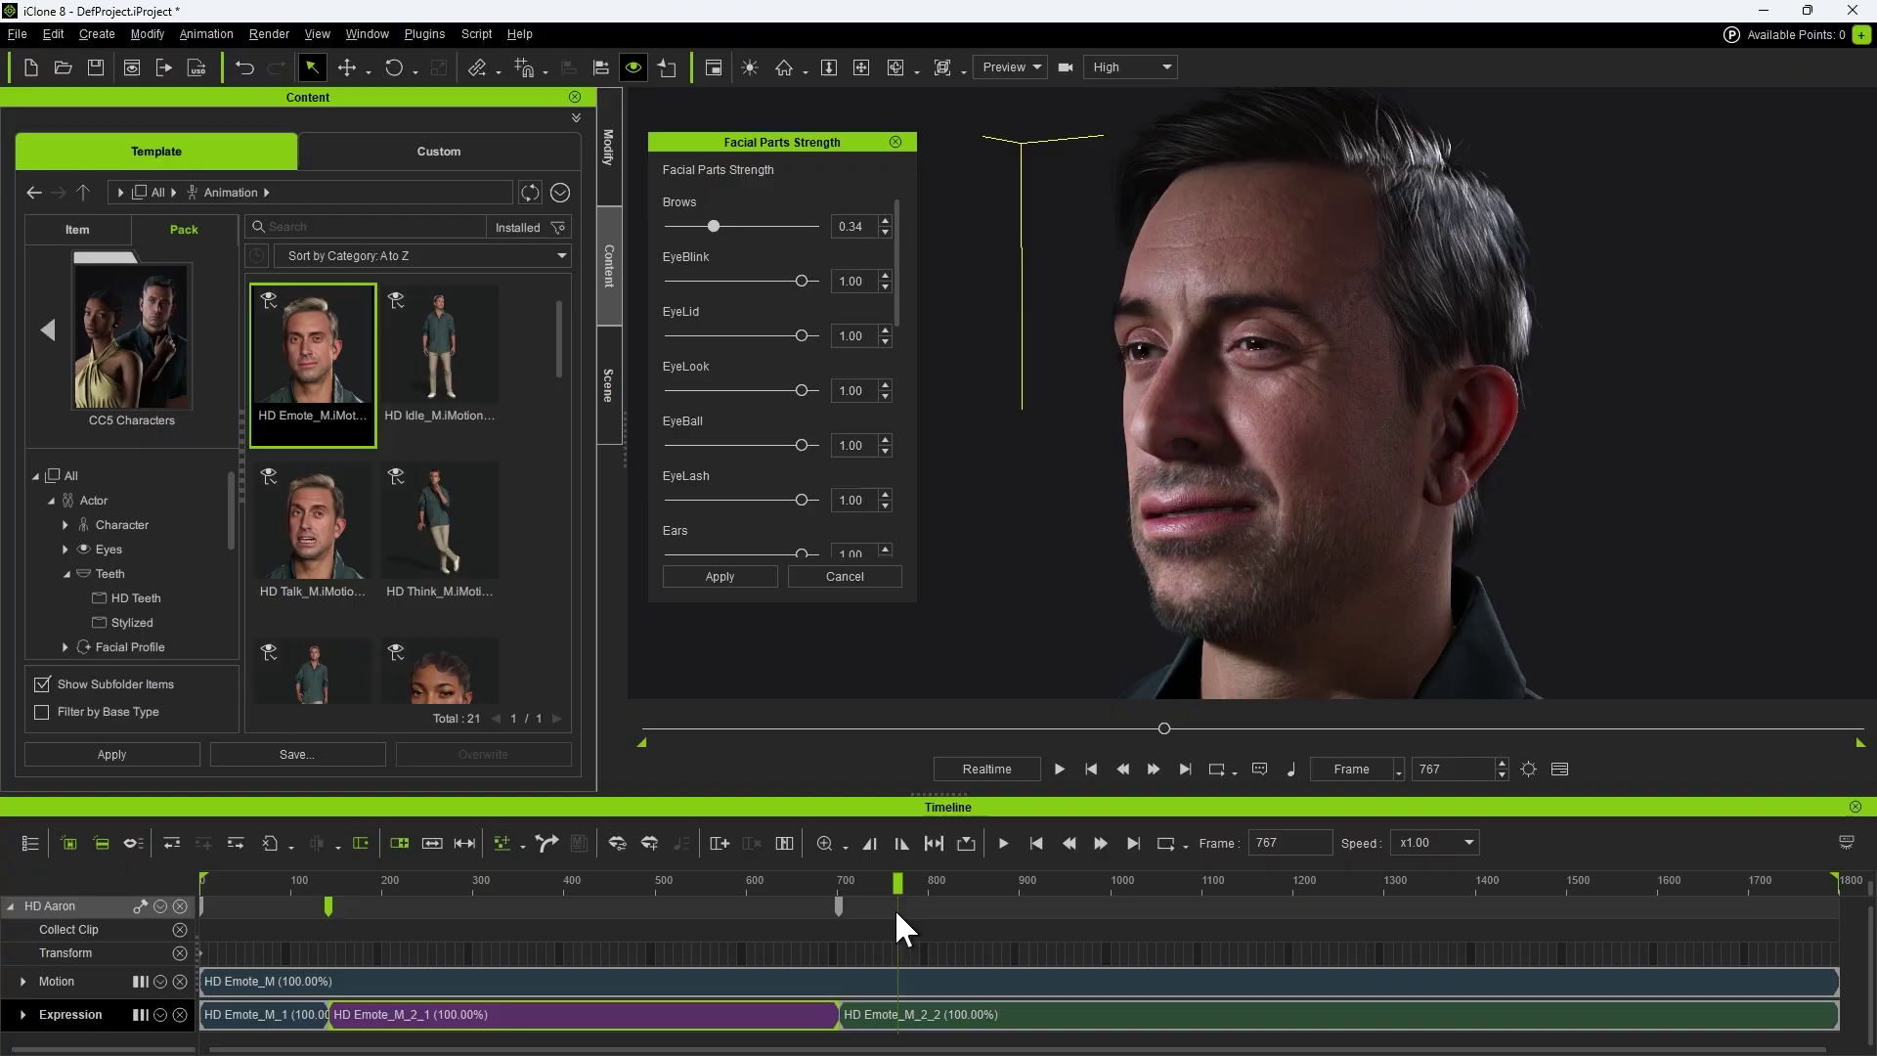
left_click(960, 1015)
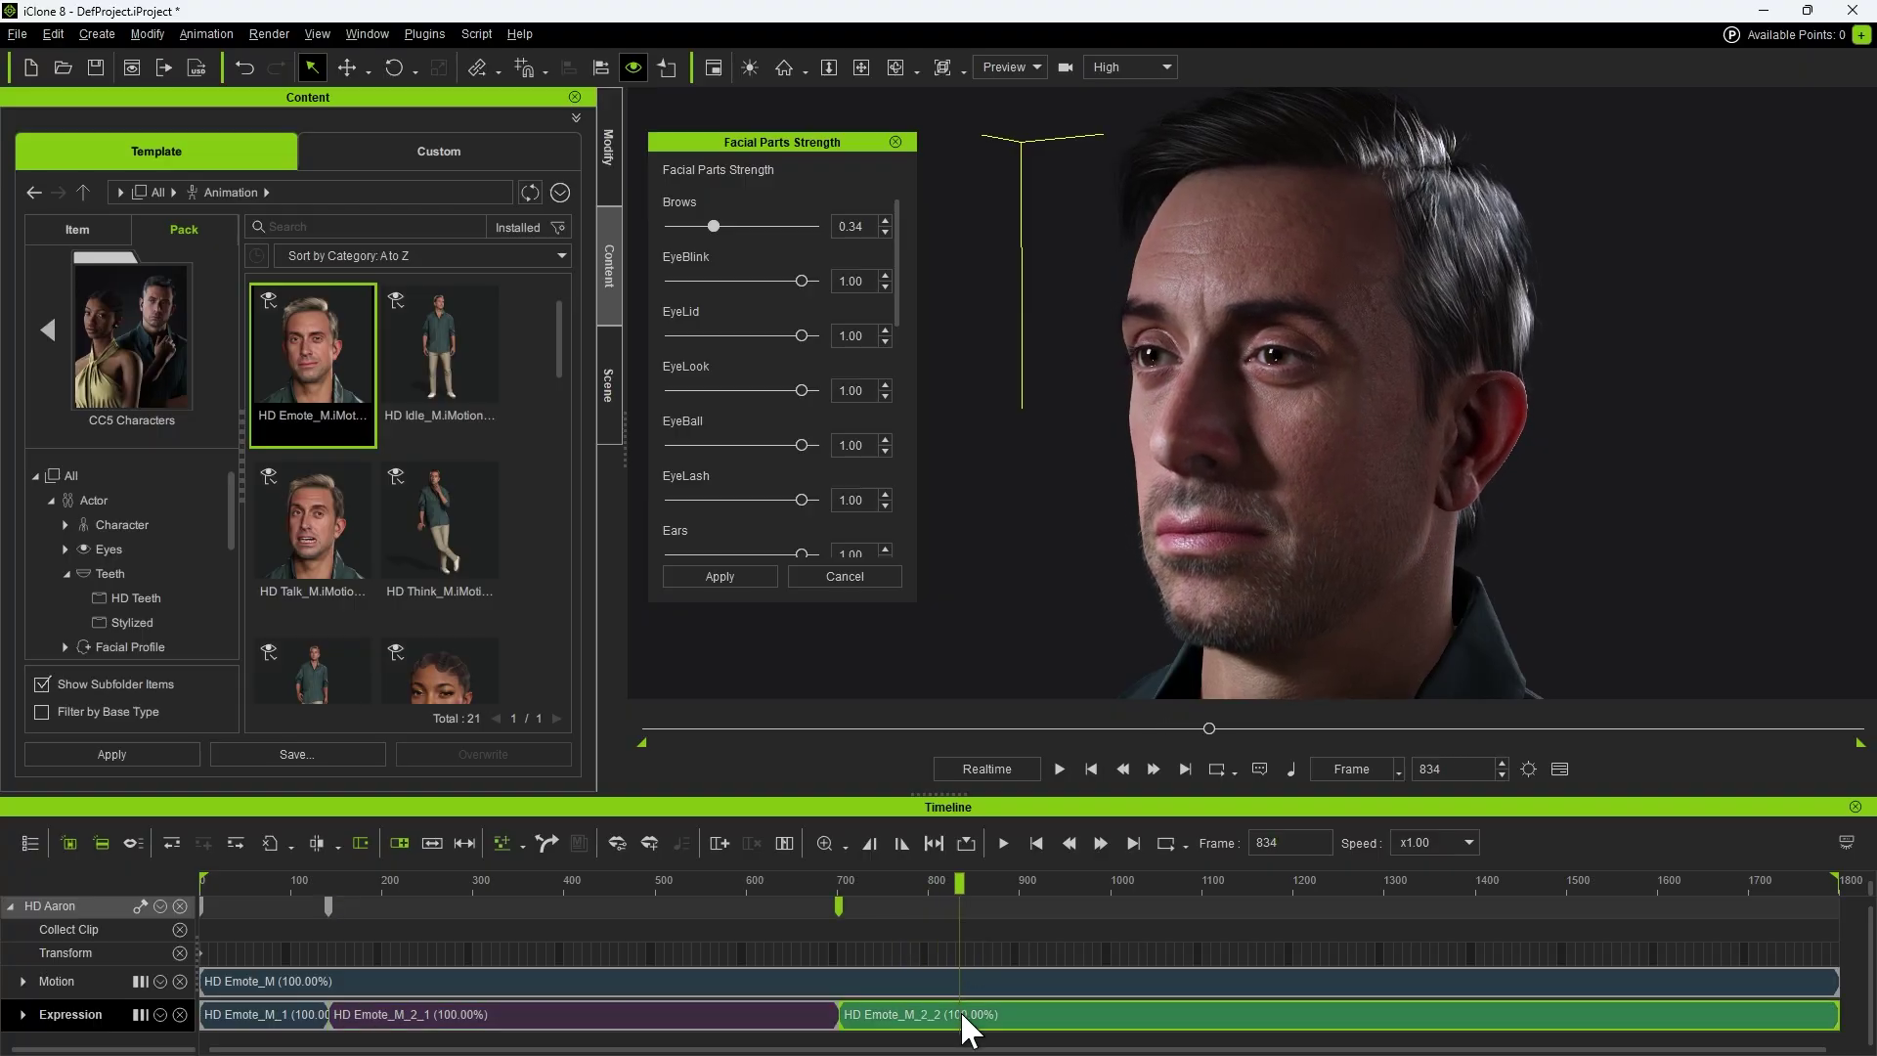
left_click(322, 846)
left_click_drag(959, 889, 1298, 901)
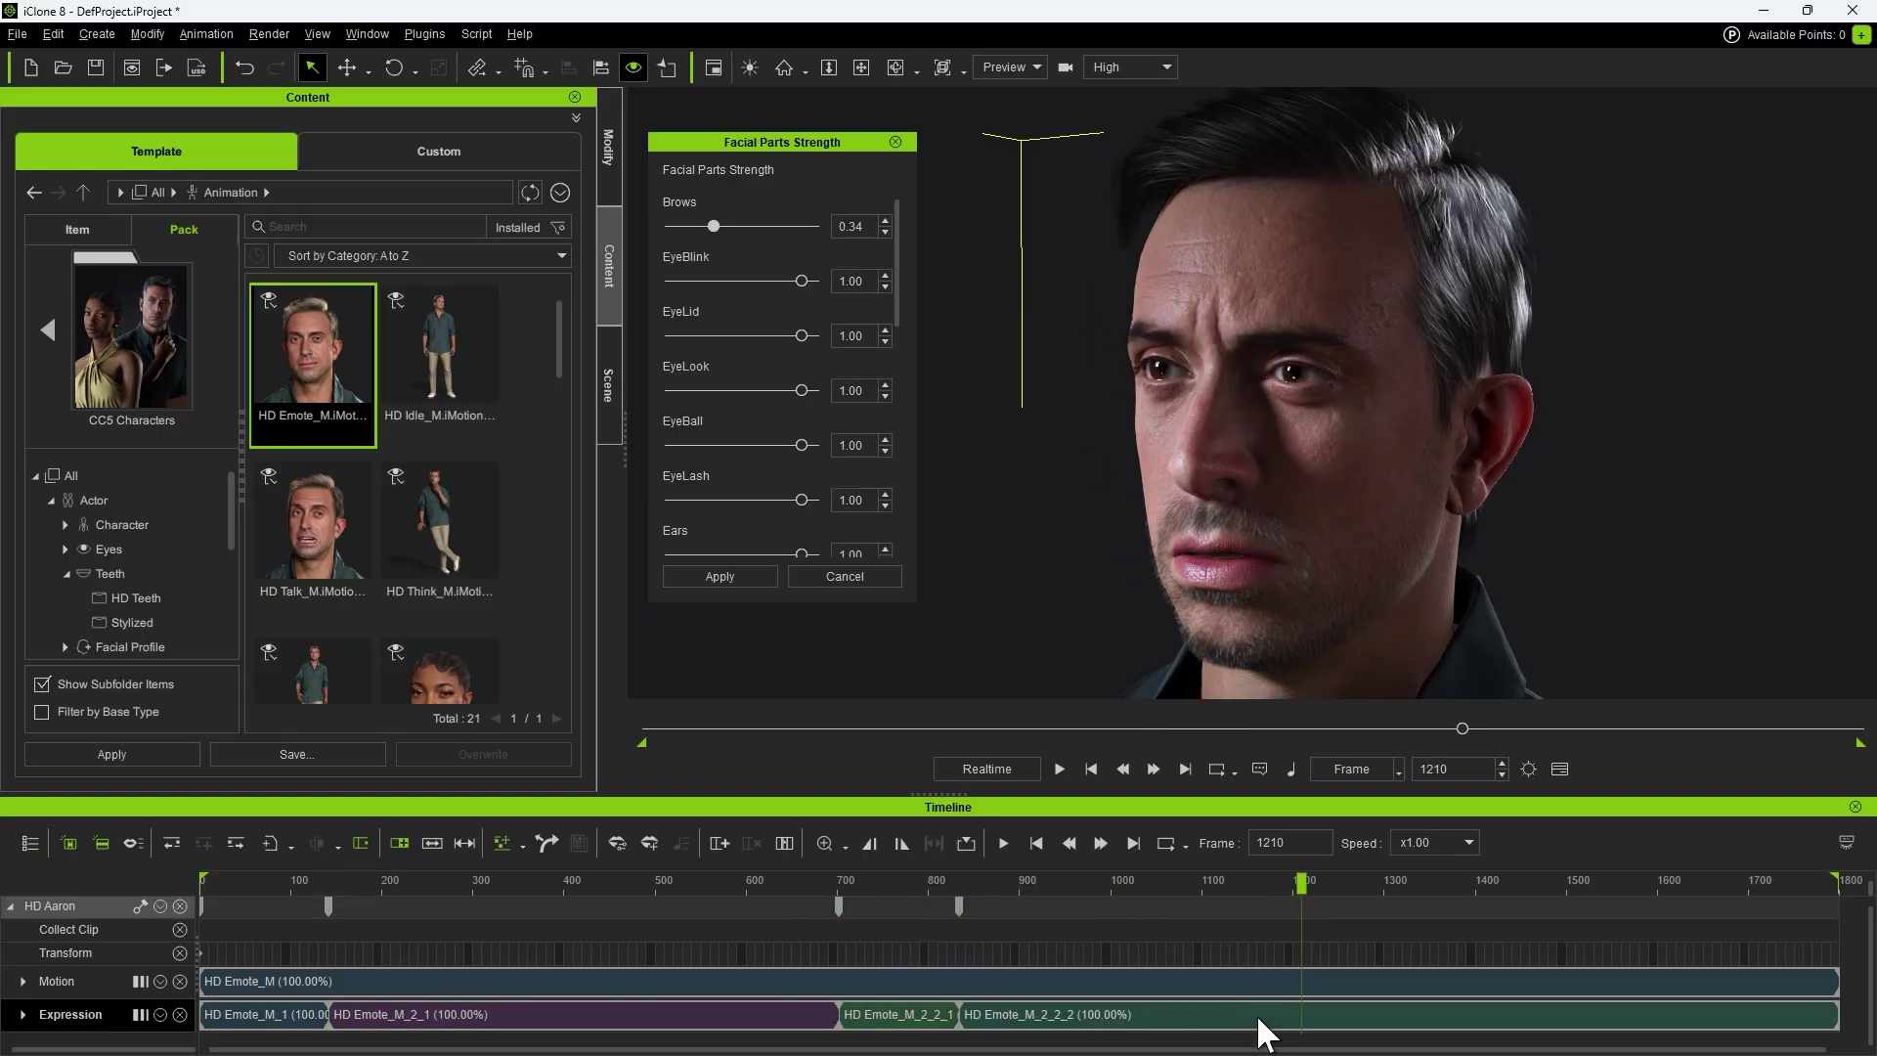
left_click(1303, 1017)
left_click(1167, 988)
Apply the softened brow strength, then select clip HD Emote_M_2_2_2_1 for editing
left_click(1086, 1008)
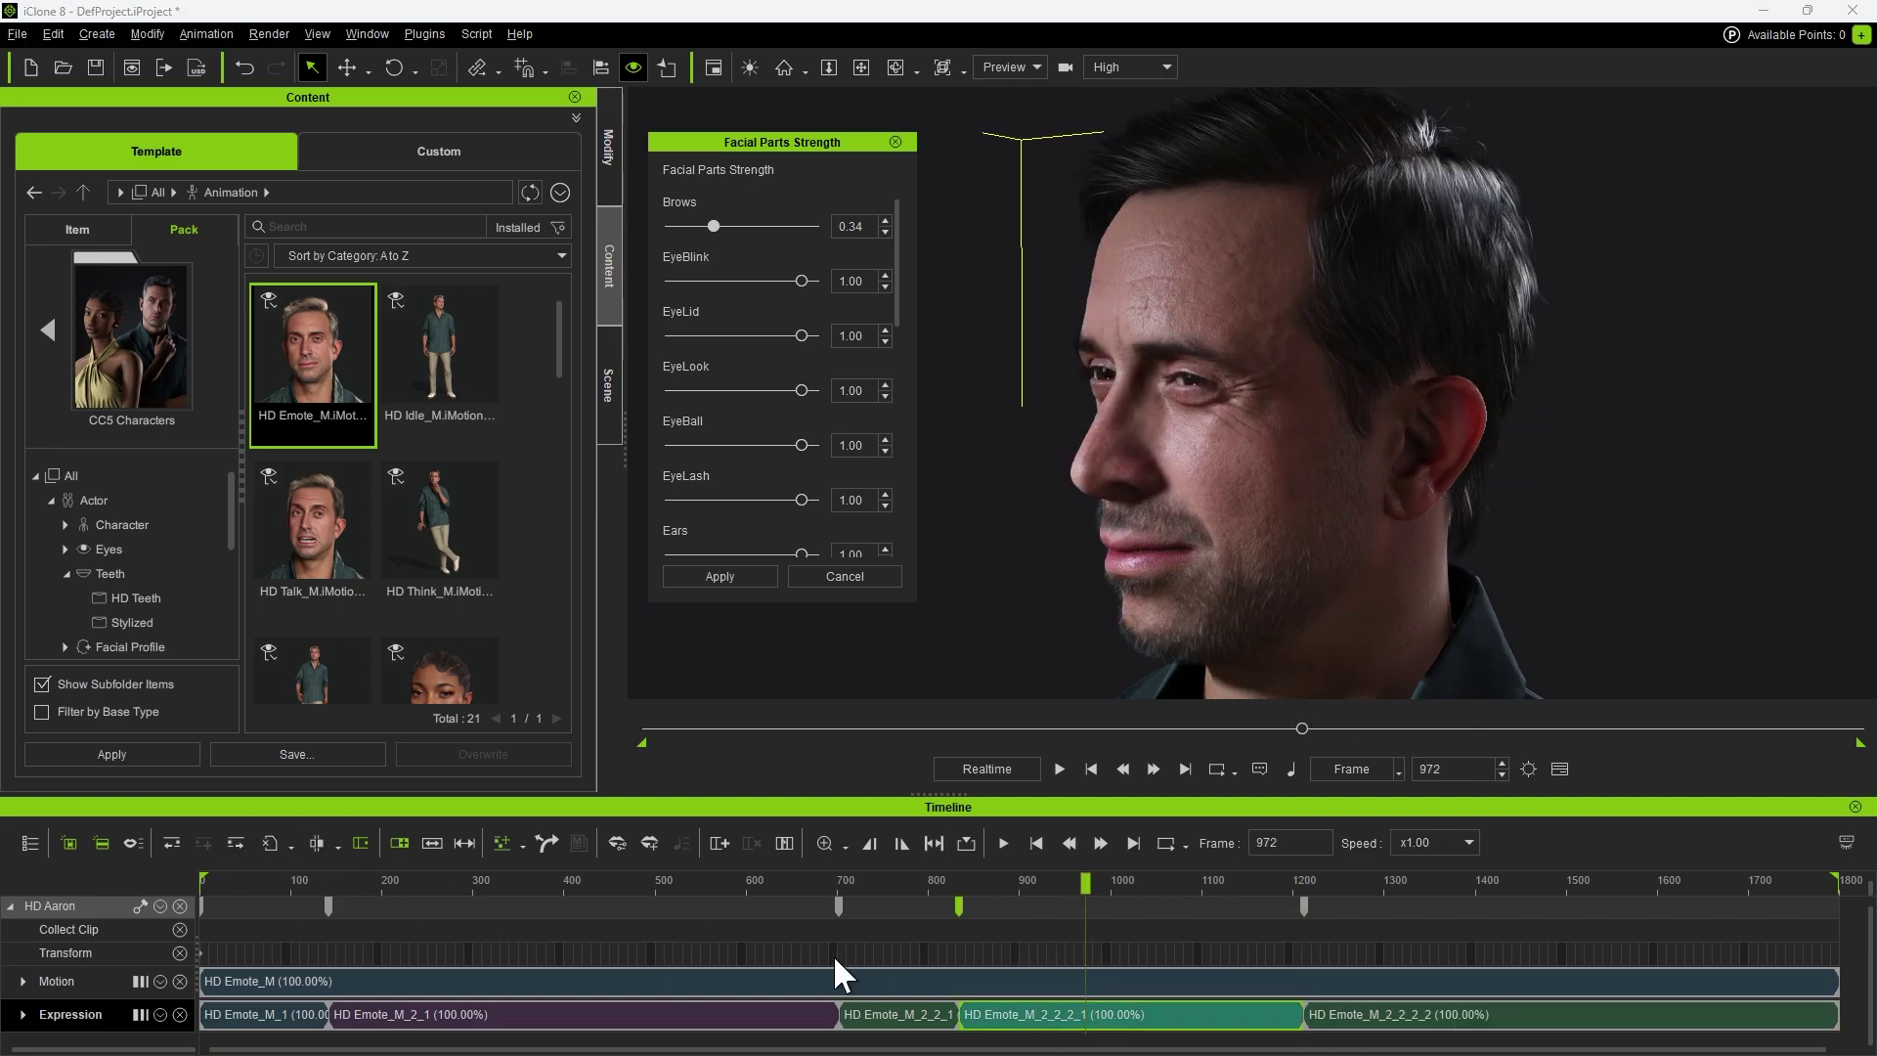
left_click(718, 577)
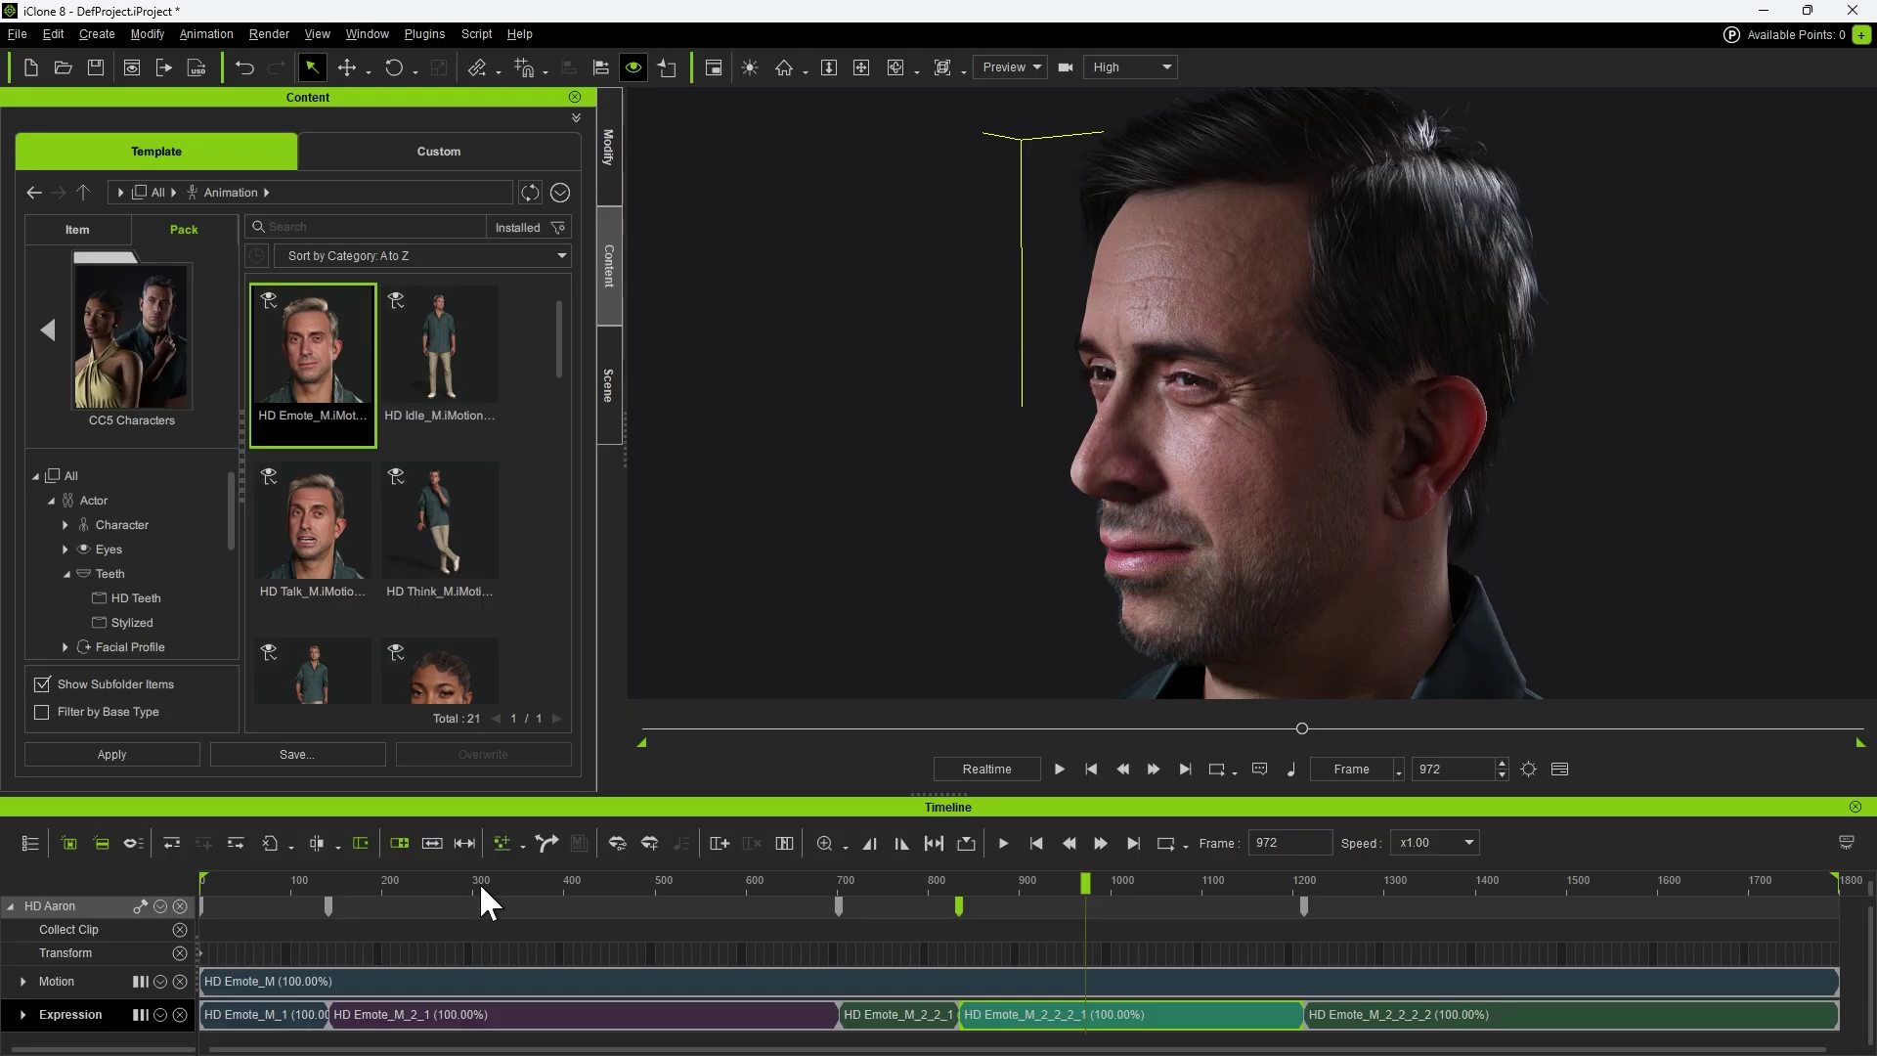
left_click(509, 1018)
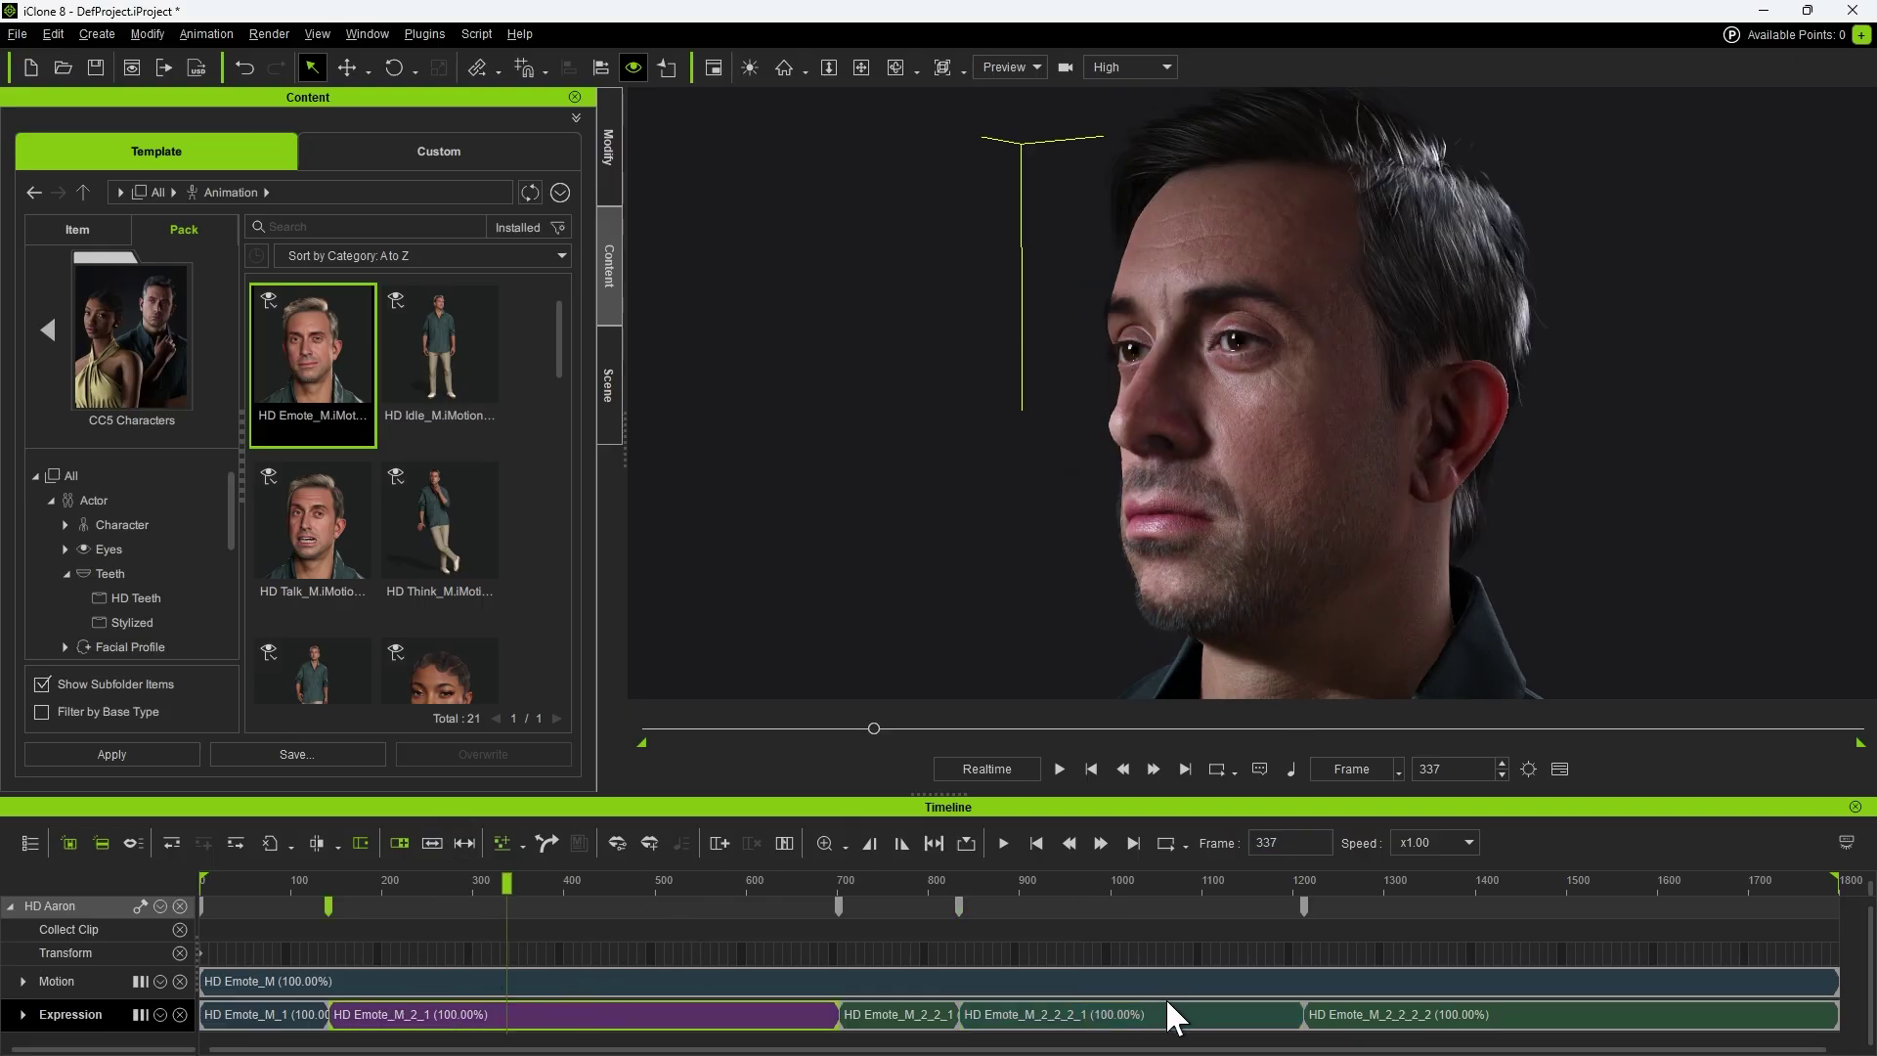
left_click(1124, 1008)
right_click(1124, 1006)
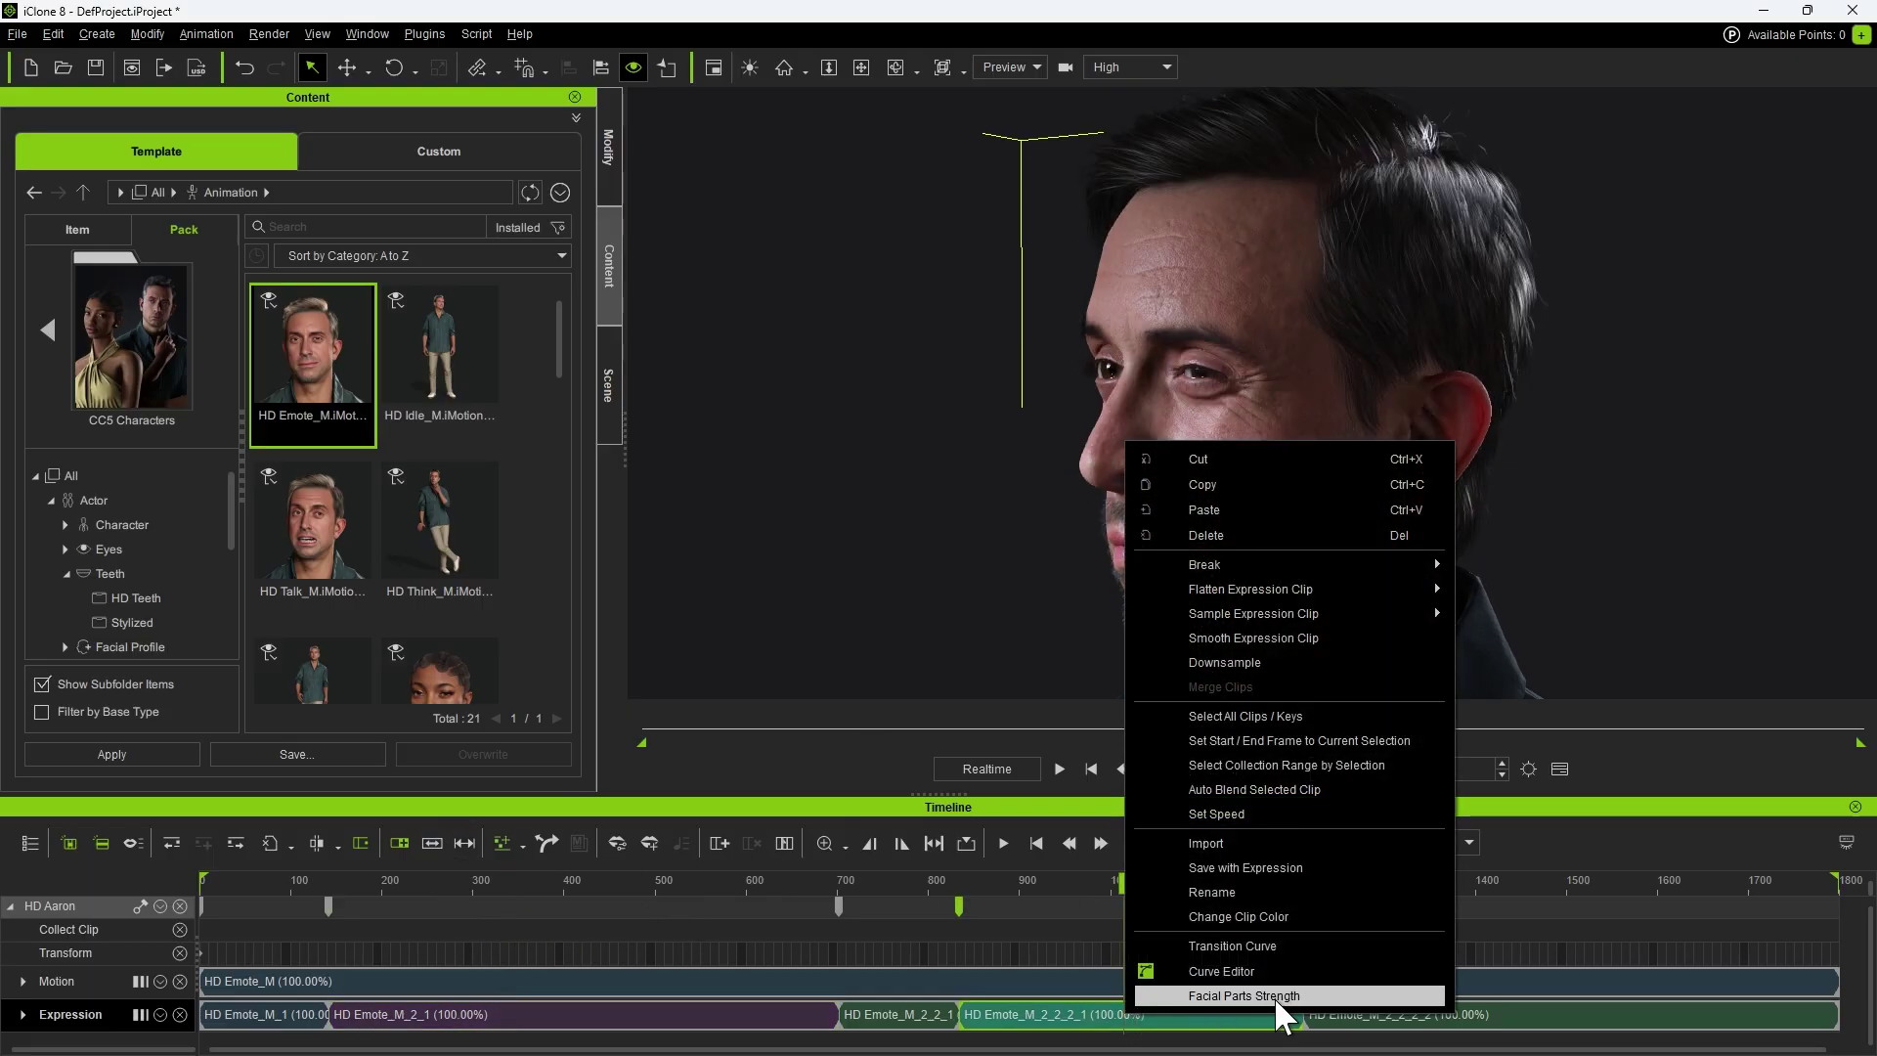
Lower the Head strength of HD Emote_M_2_2_2_1 to 0.20 and play back to preview
left_click(1274, 995)
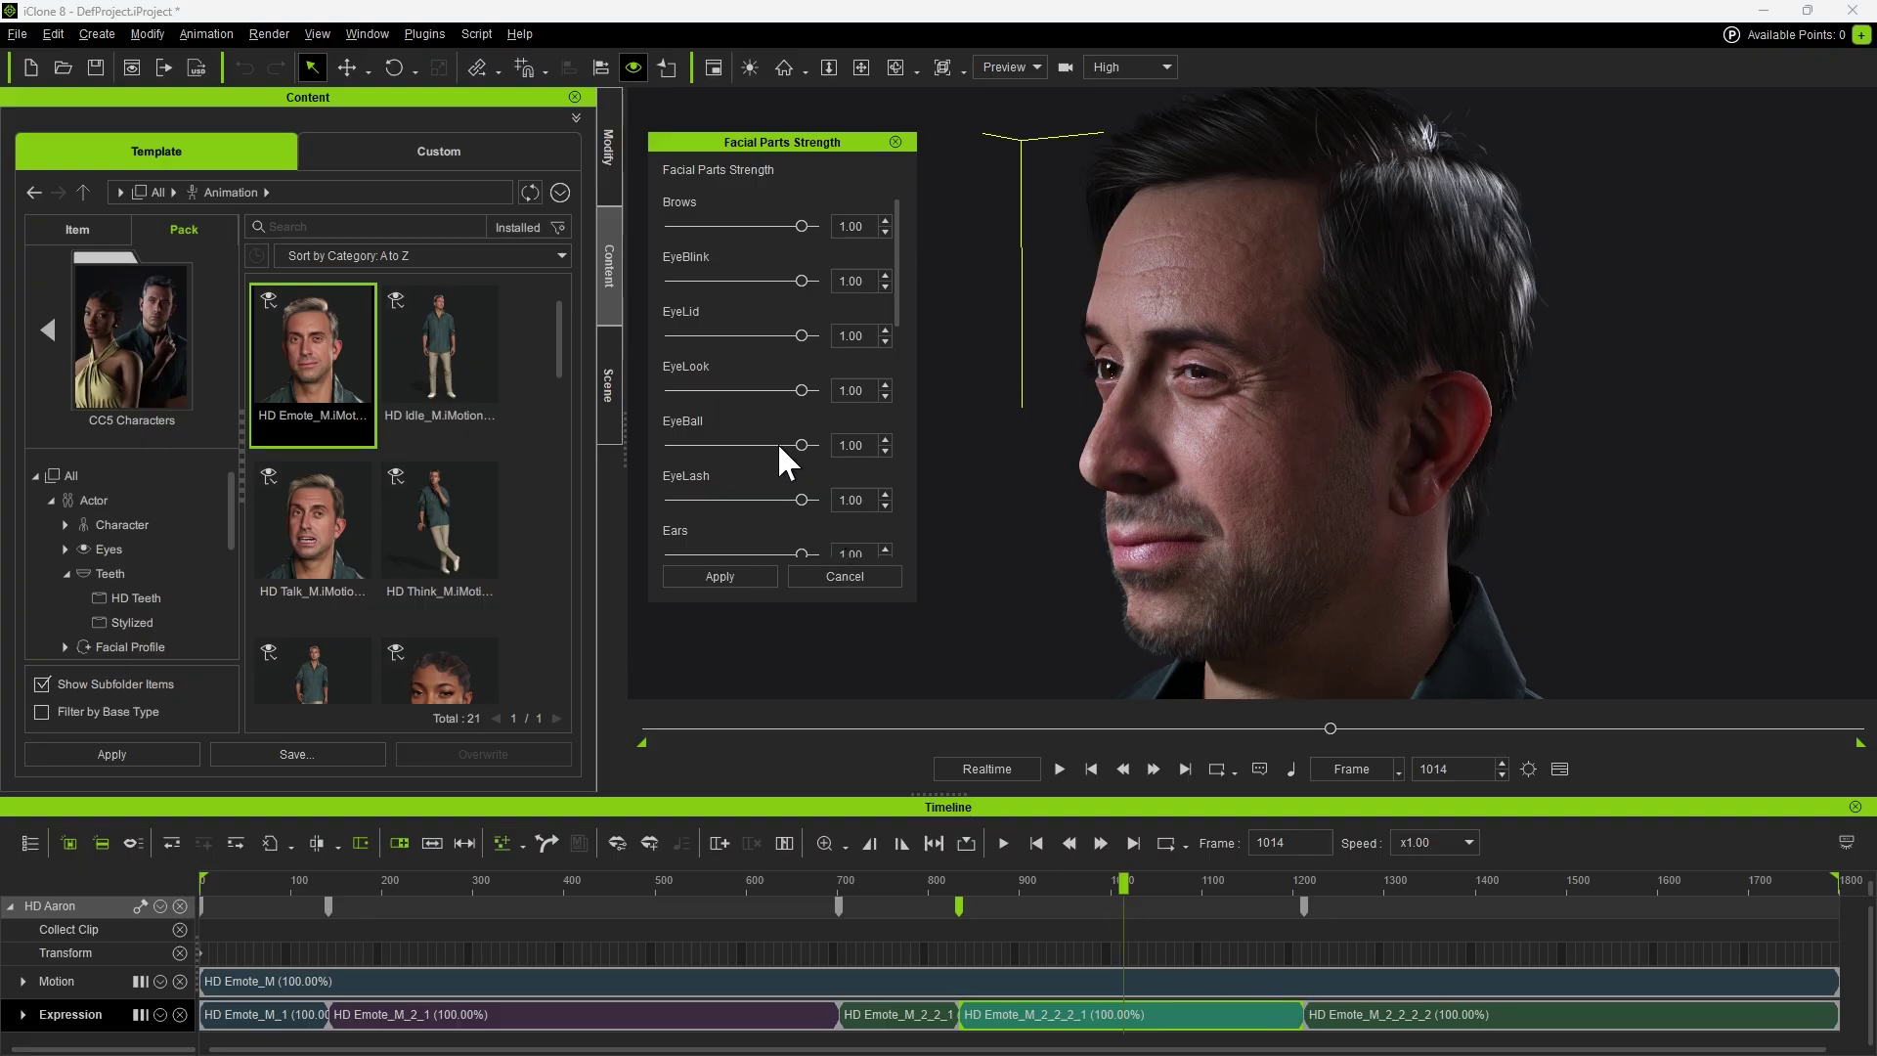
left_click_drag(895, 322, 909, 559)
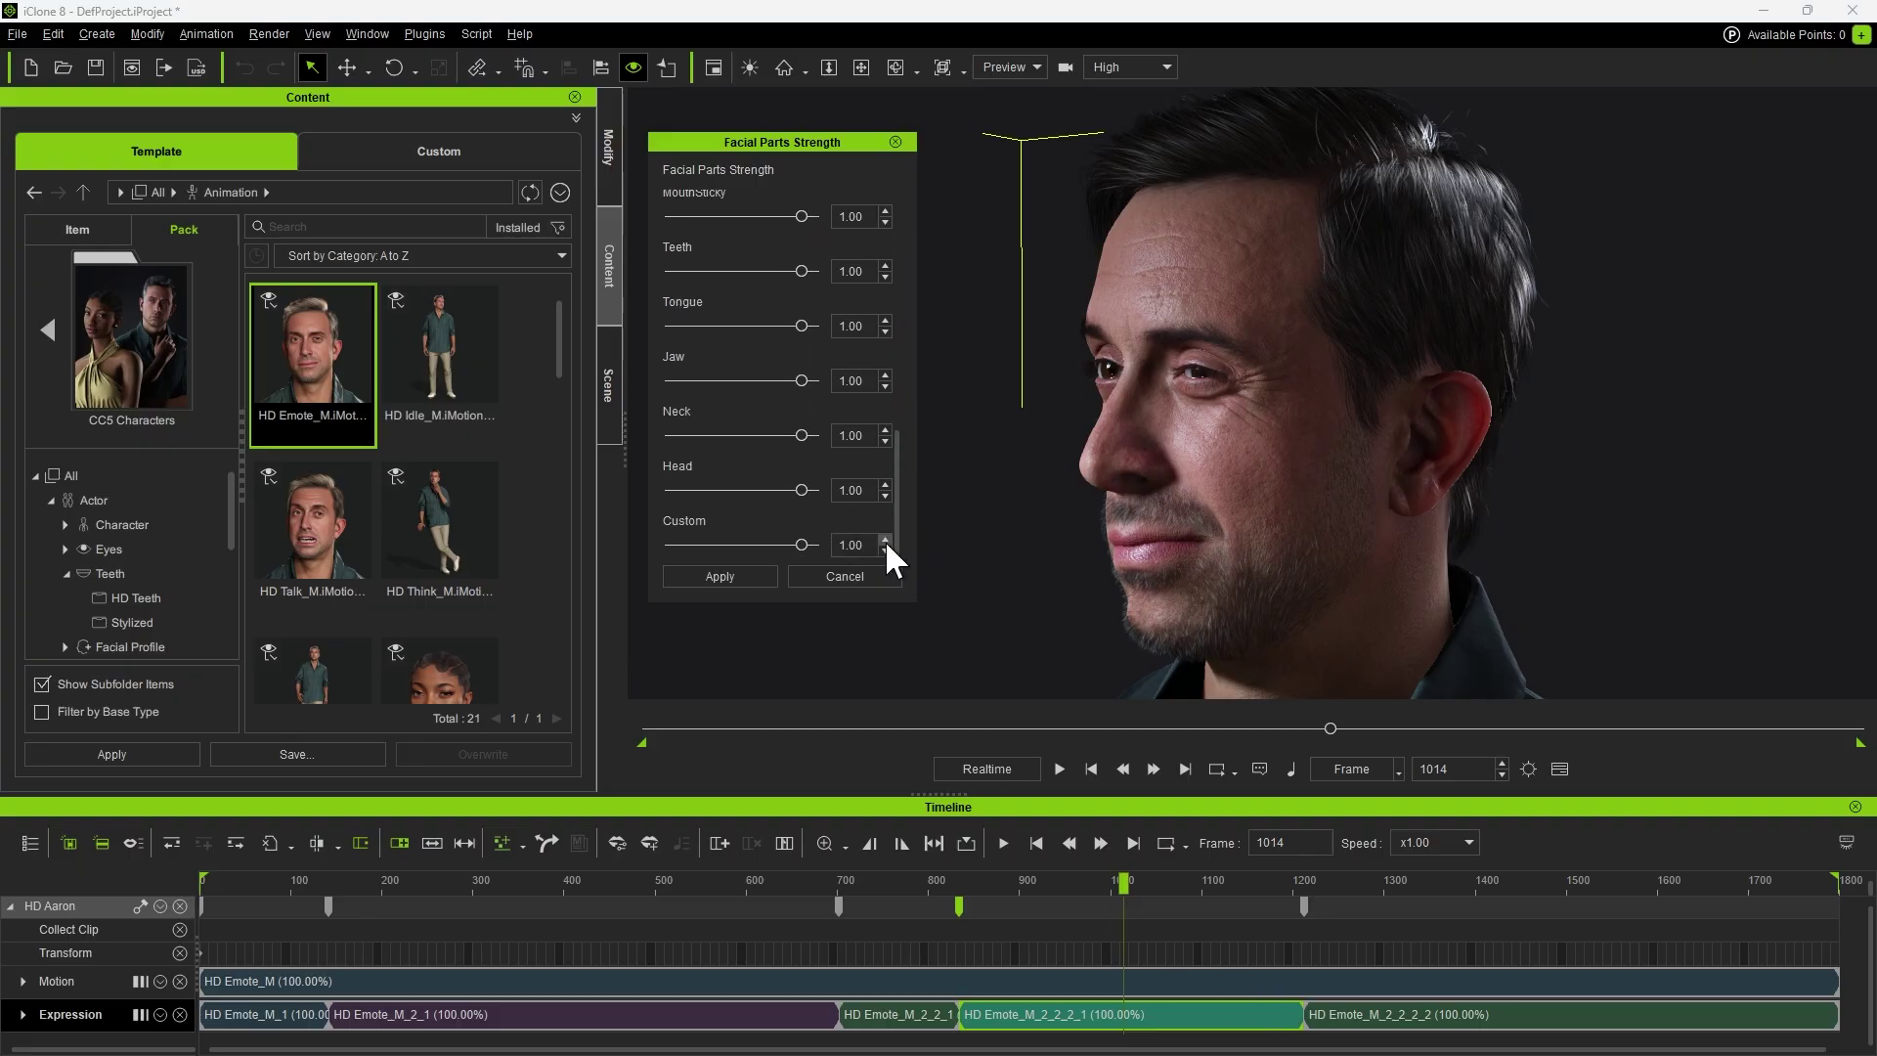
left_click_drag(799, 489, 695, 488)
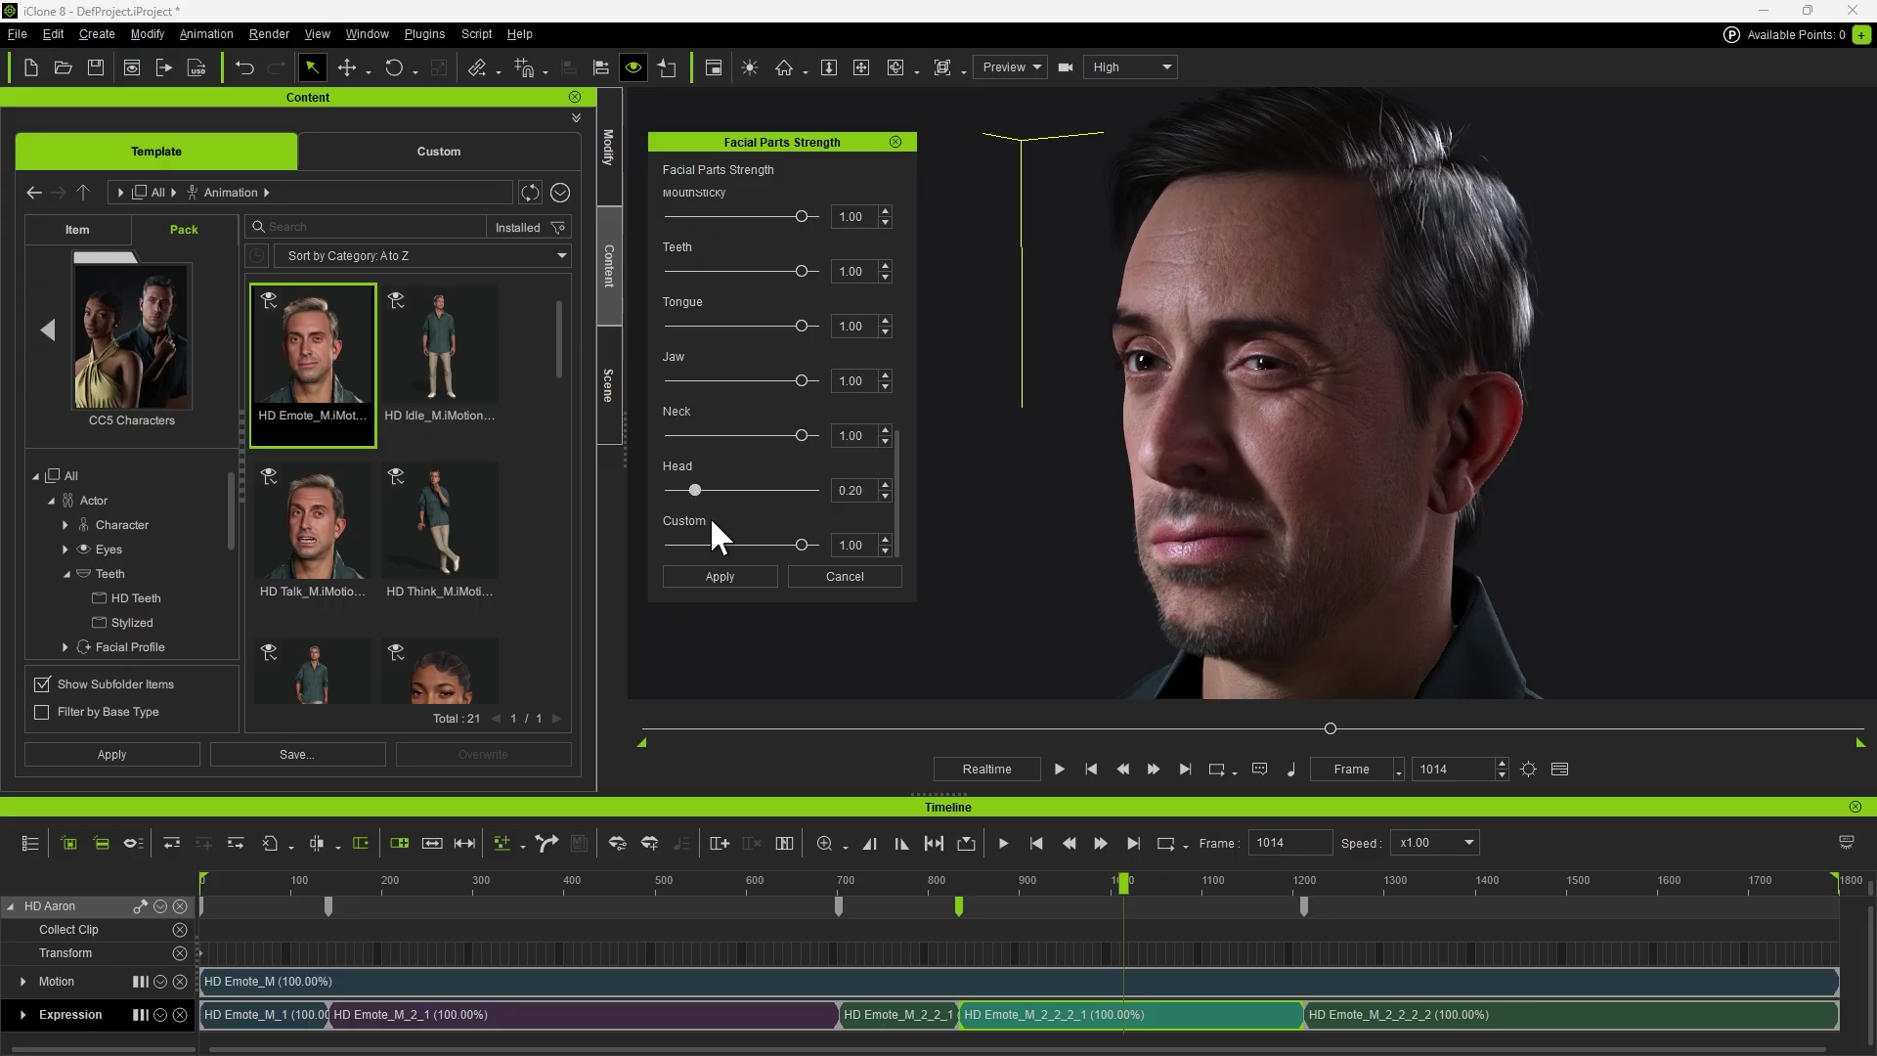
left_click(915, 872)
key("space")
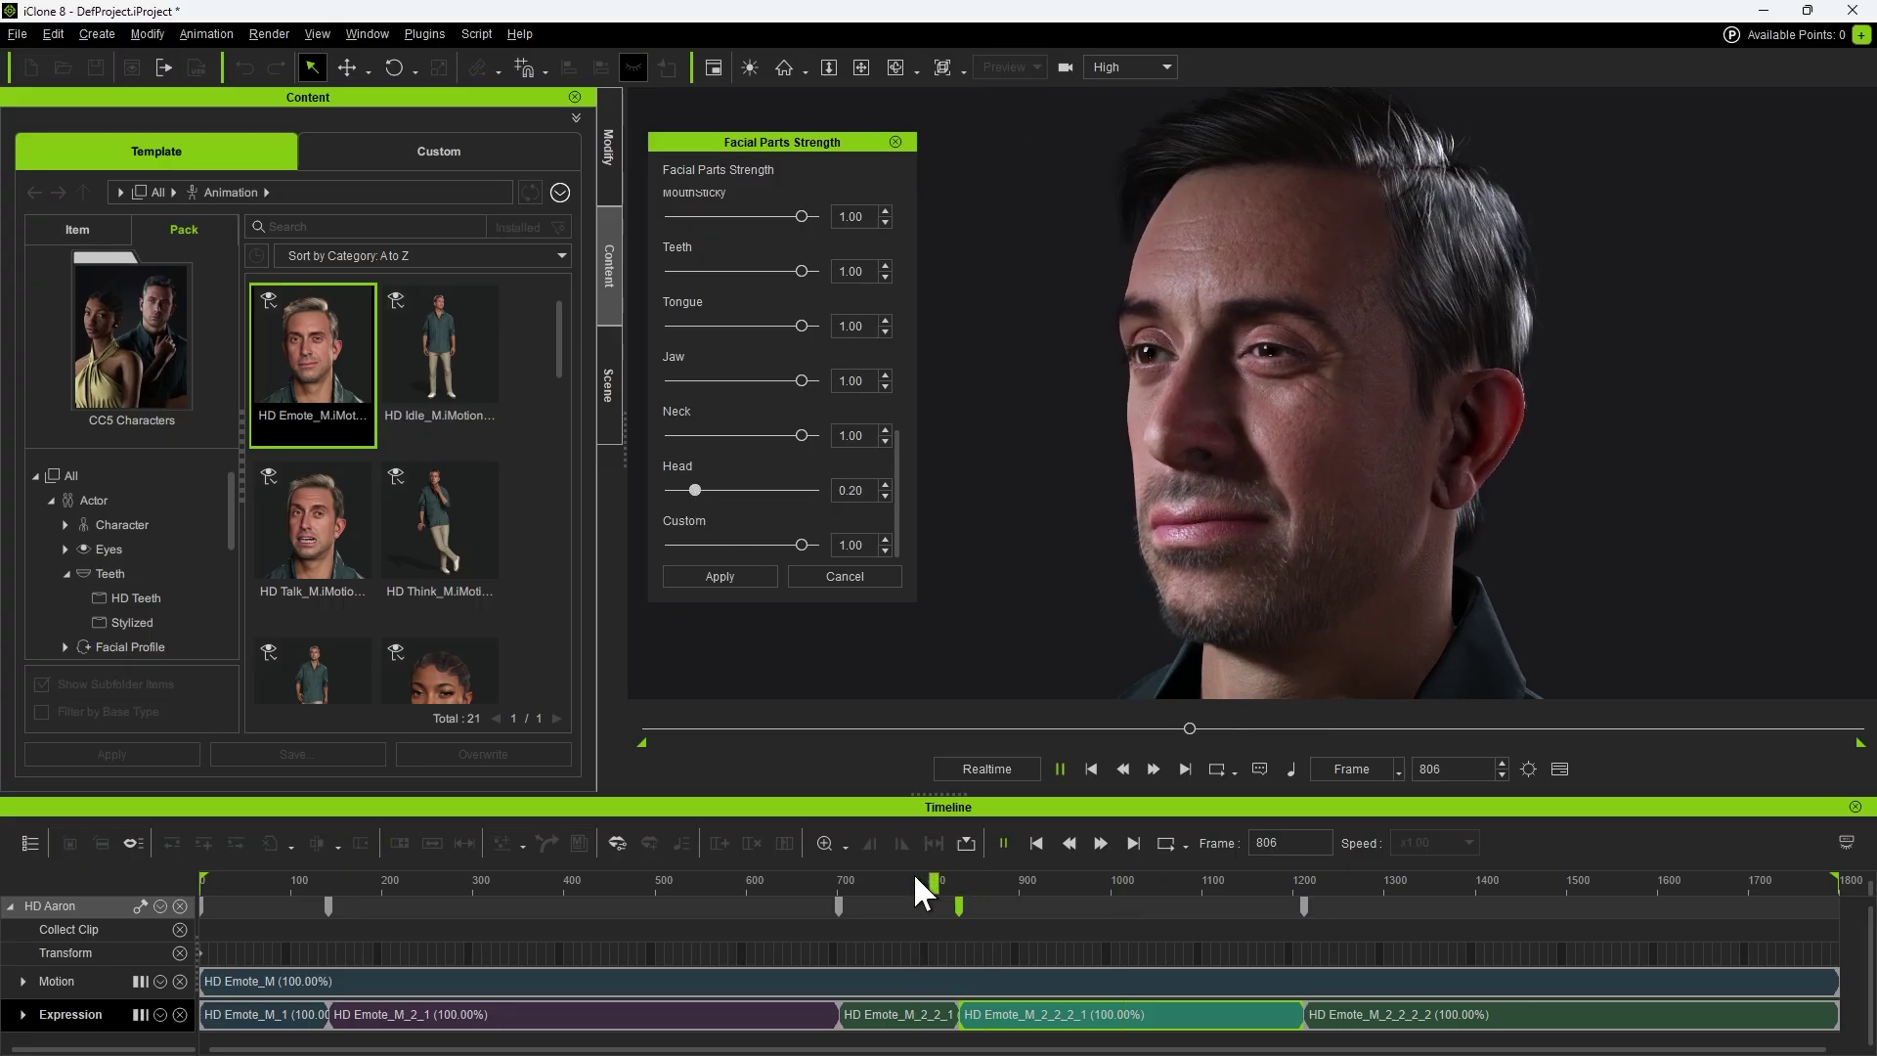
Select HD Emote_M_2_2_1, HD Emote_M_2_2_2_2 and HD Emote_M_2_2_2_1 to blend, then play the transitions
left_click_drag(921, 872, 965, 880)
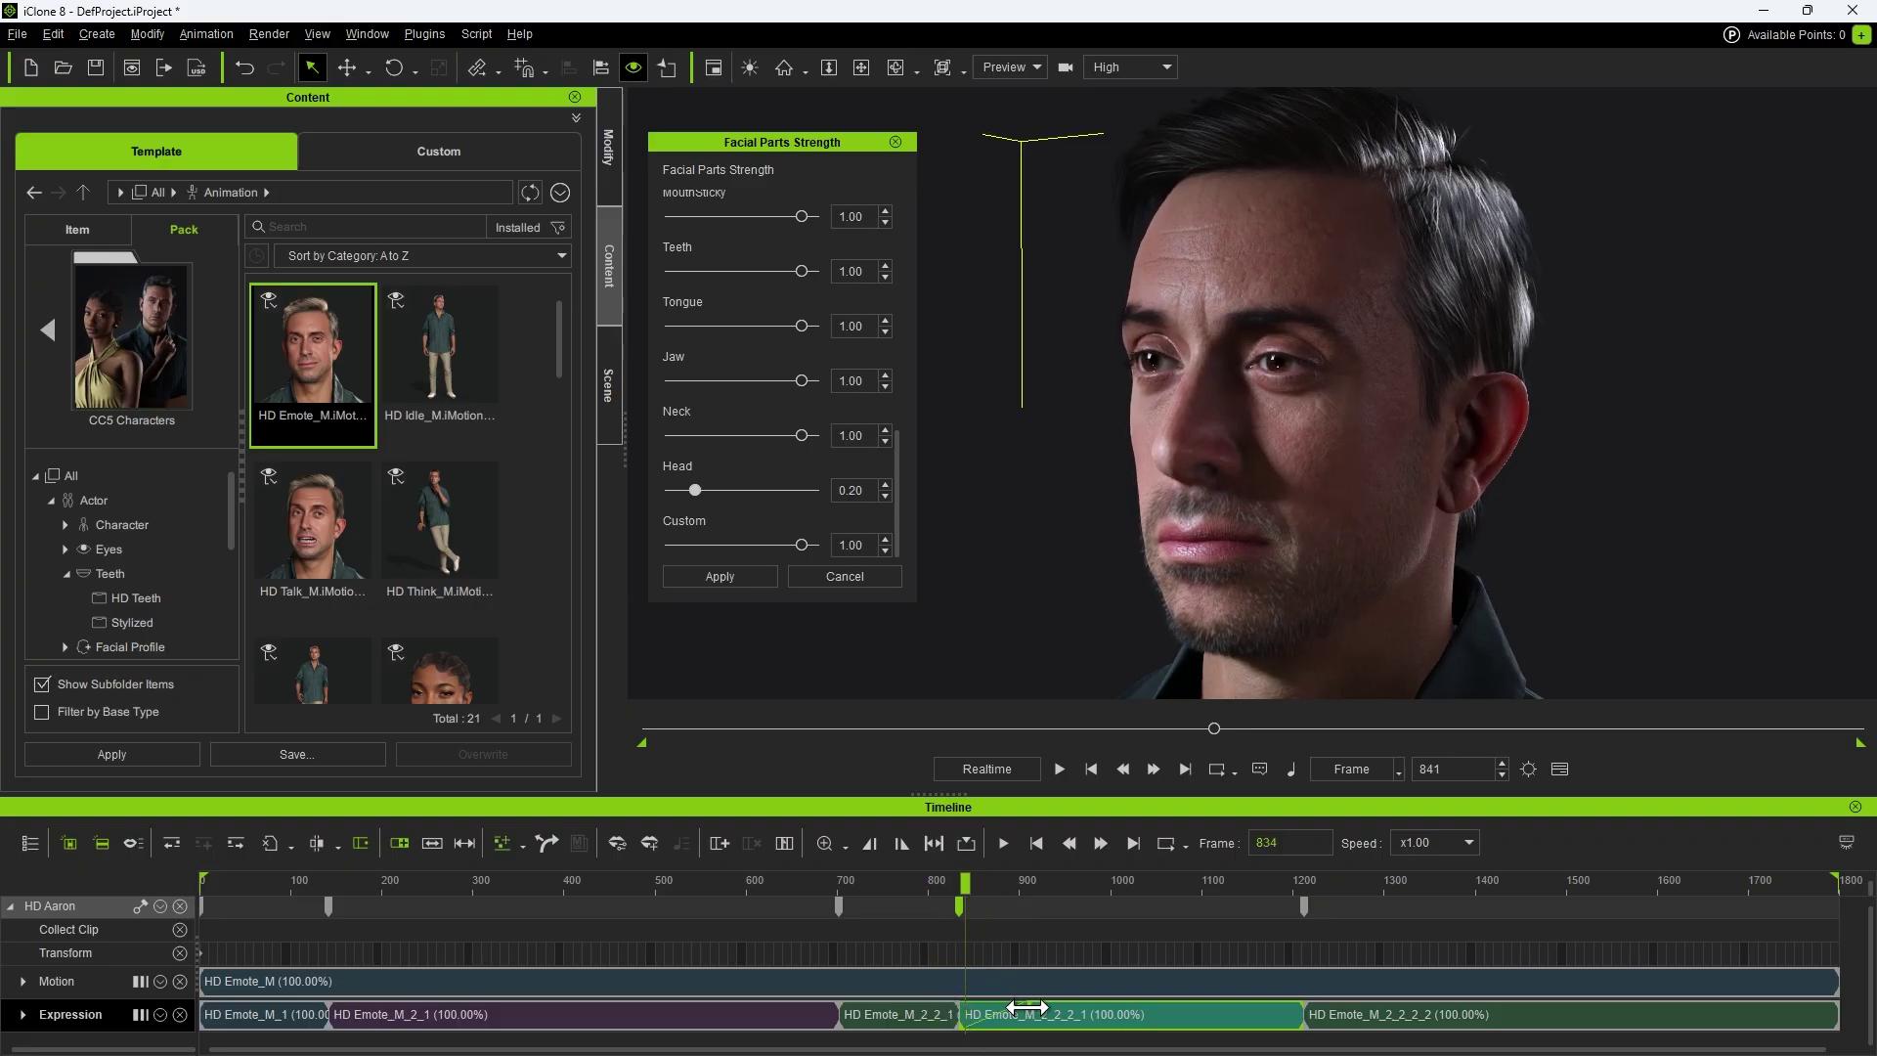
left_click(950, 1002)
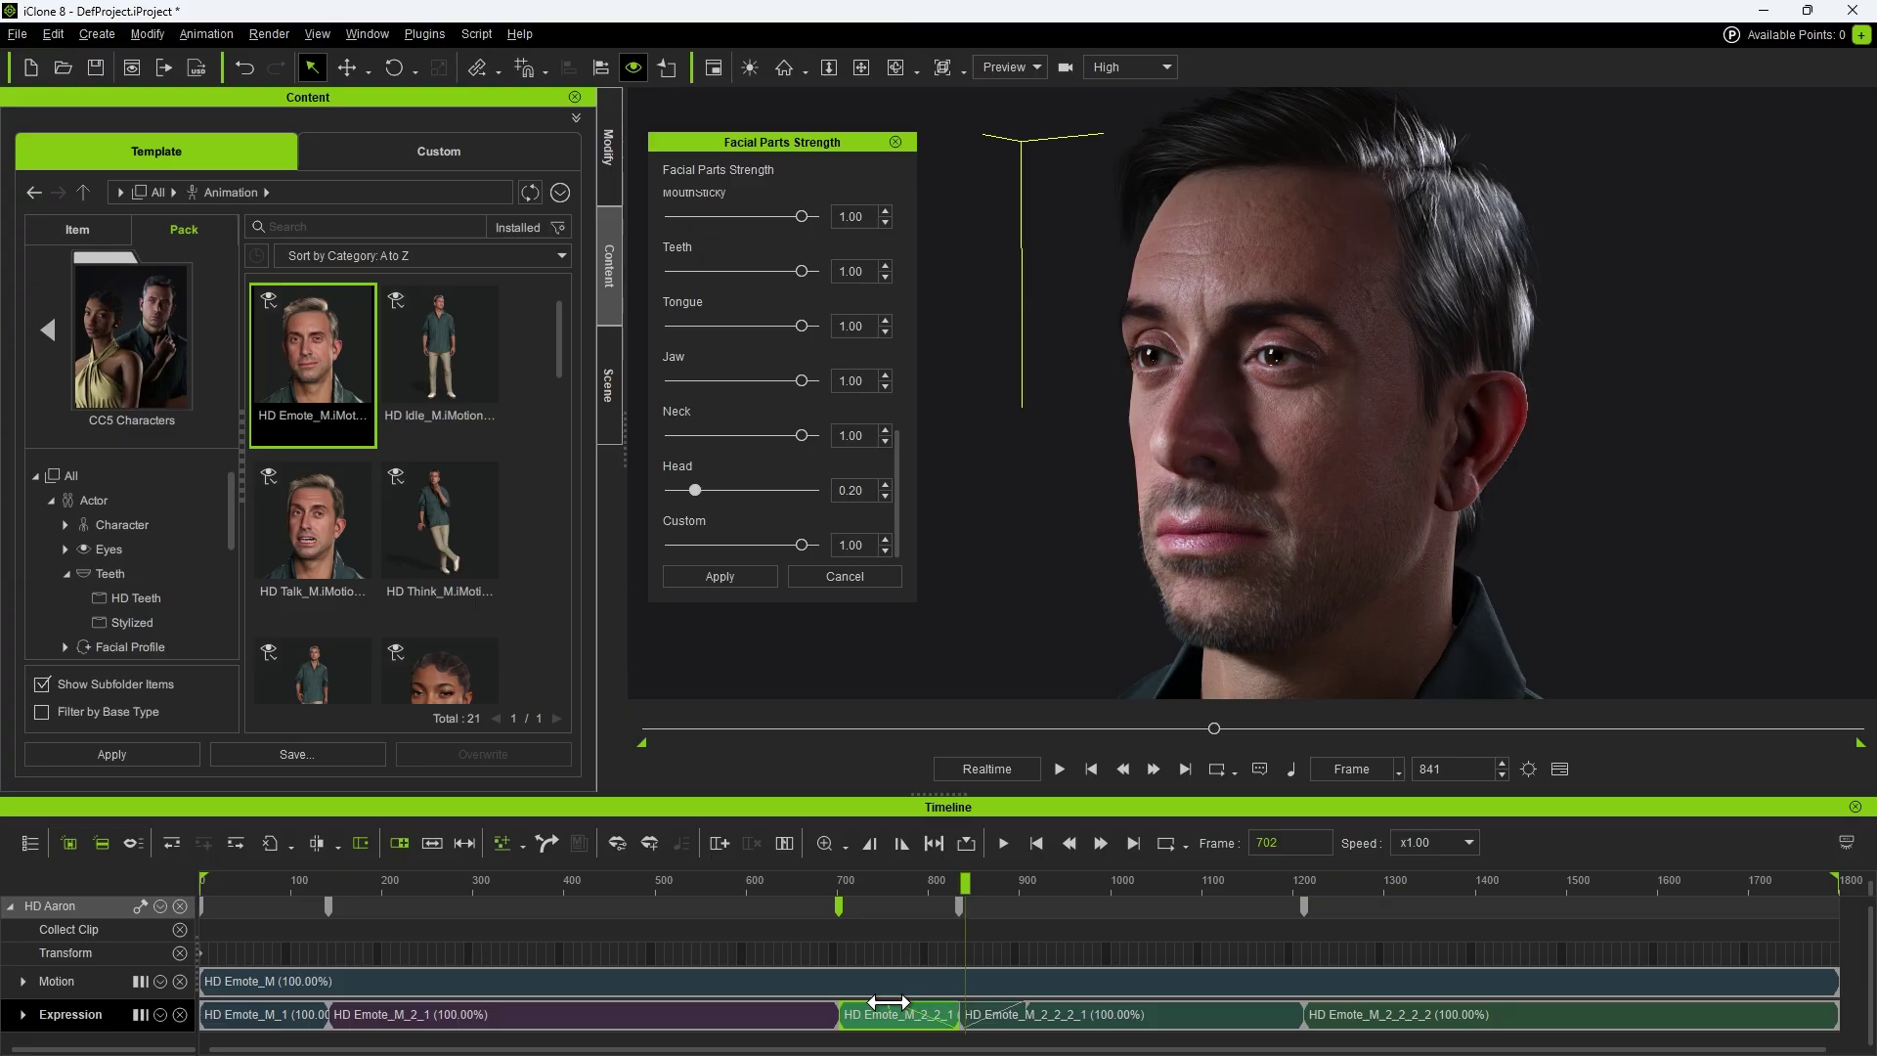
left_click(1341, 1005)
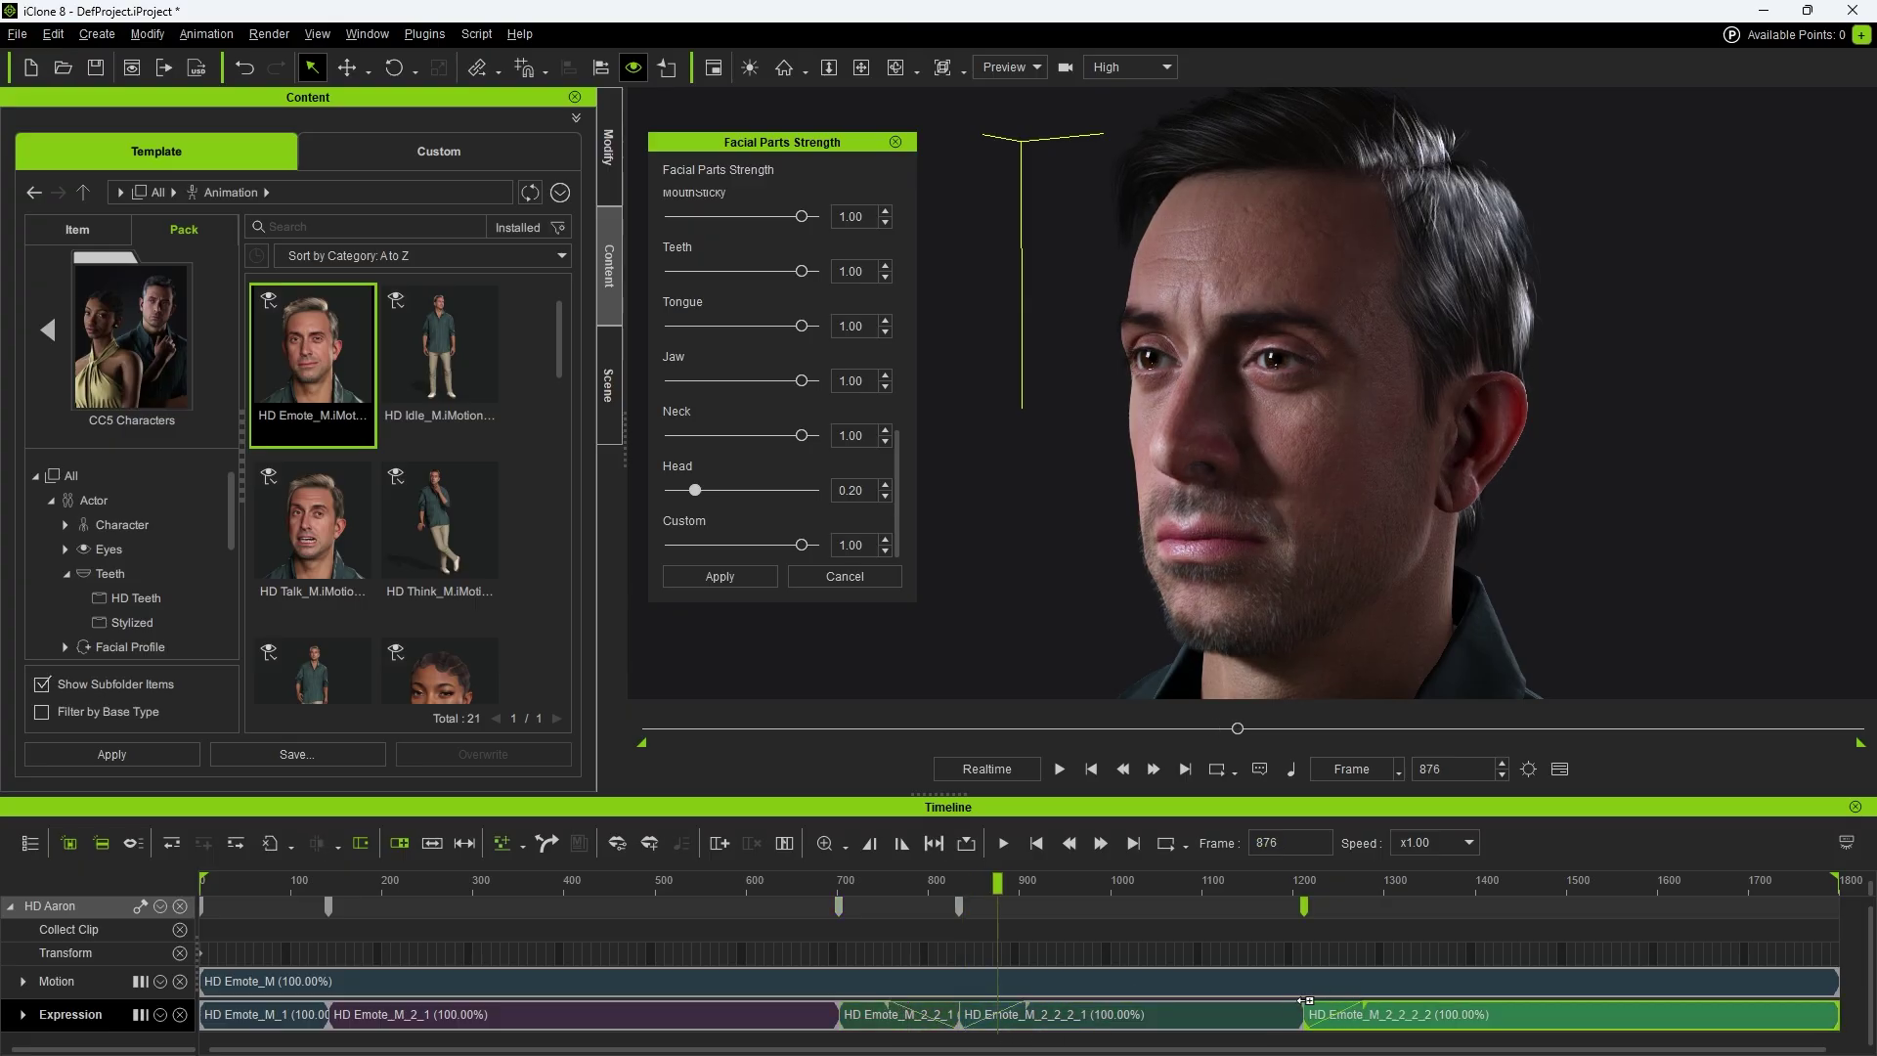
left_click(1302, 1002)
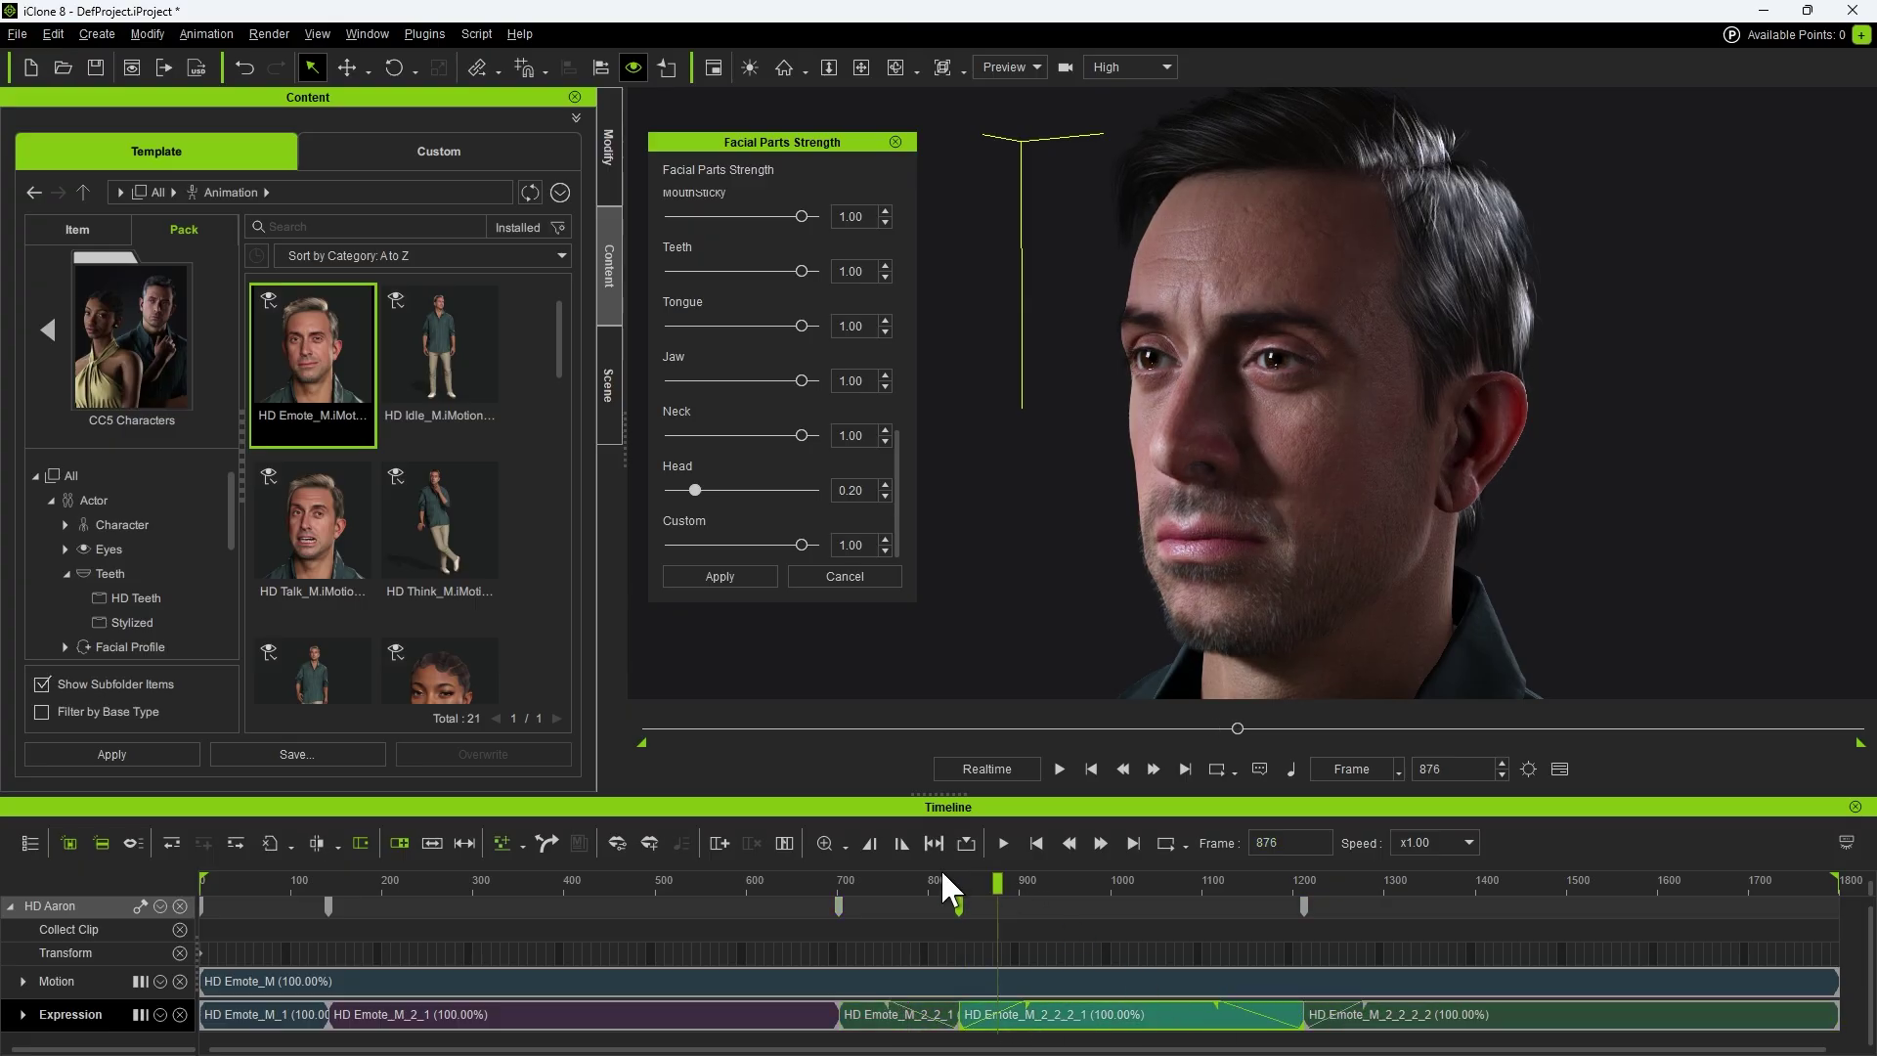
left_click(887, 878)
key("space")
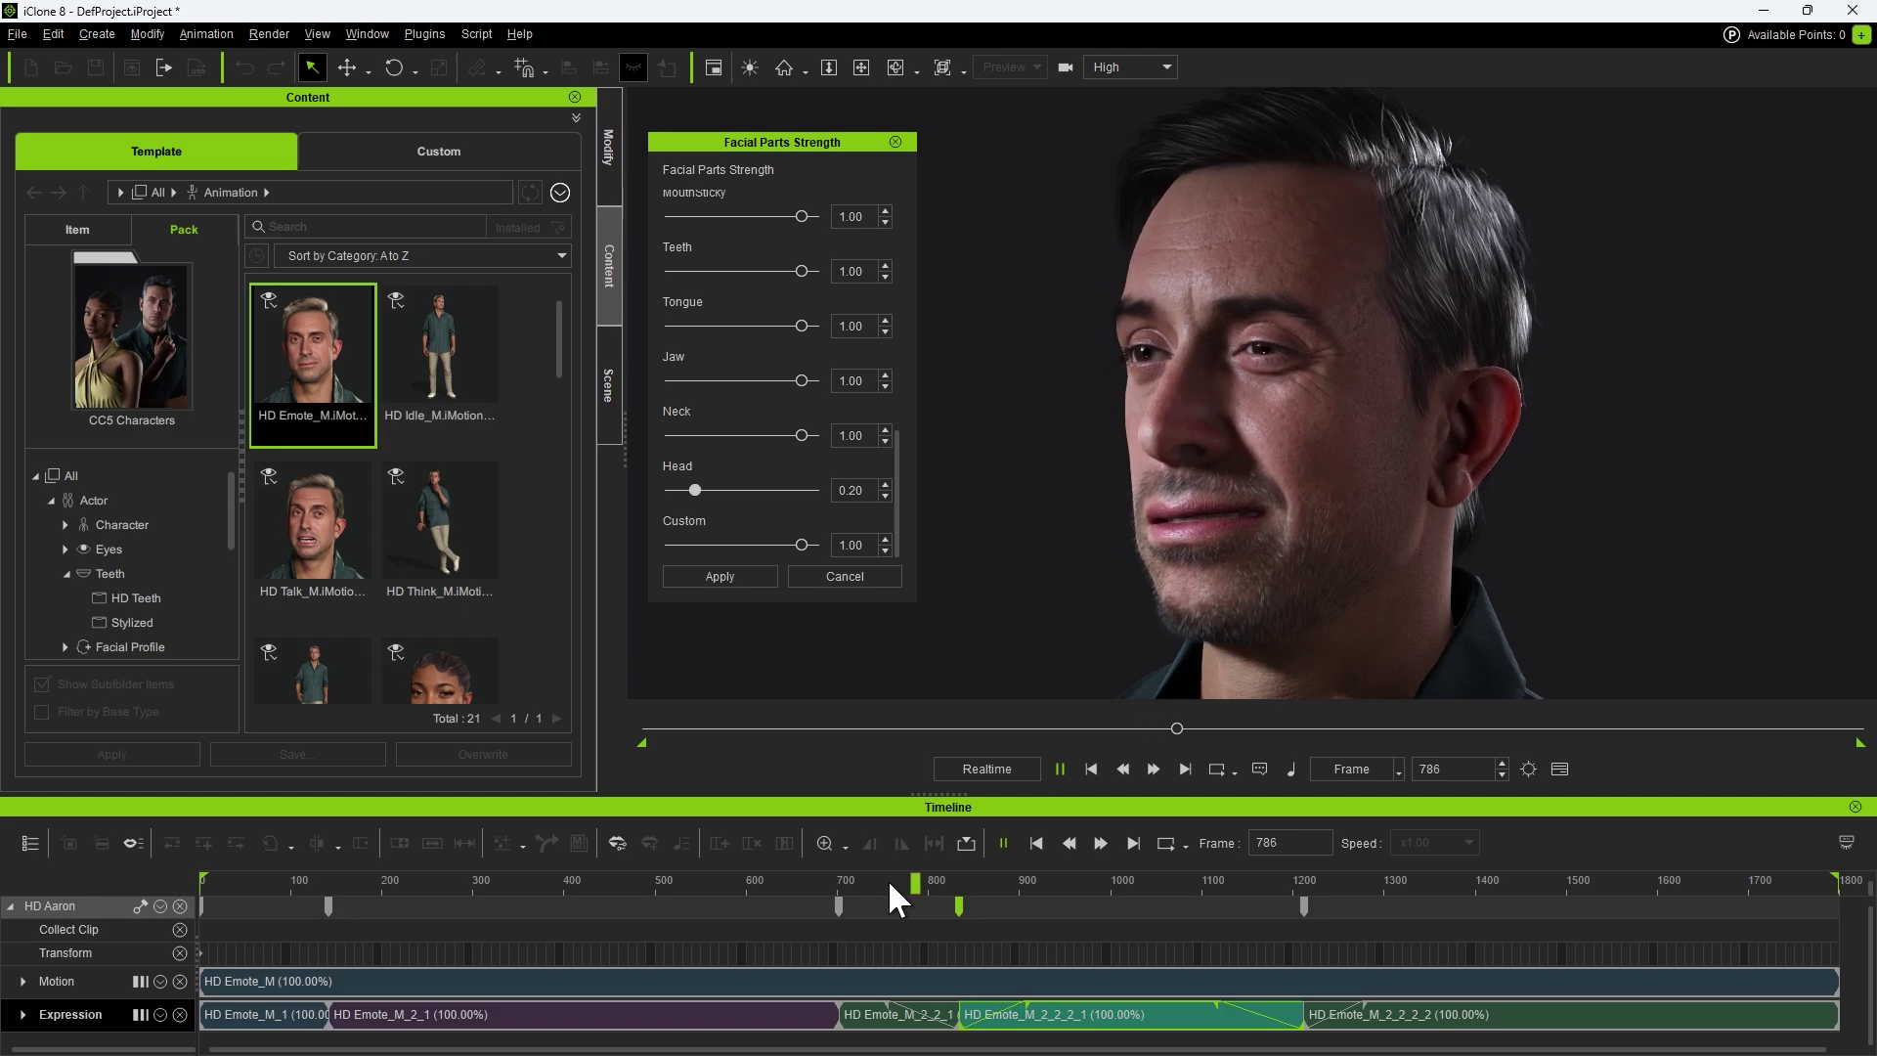